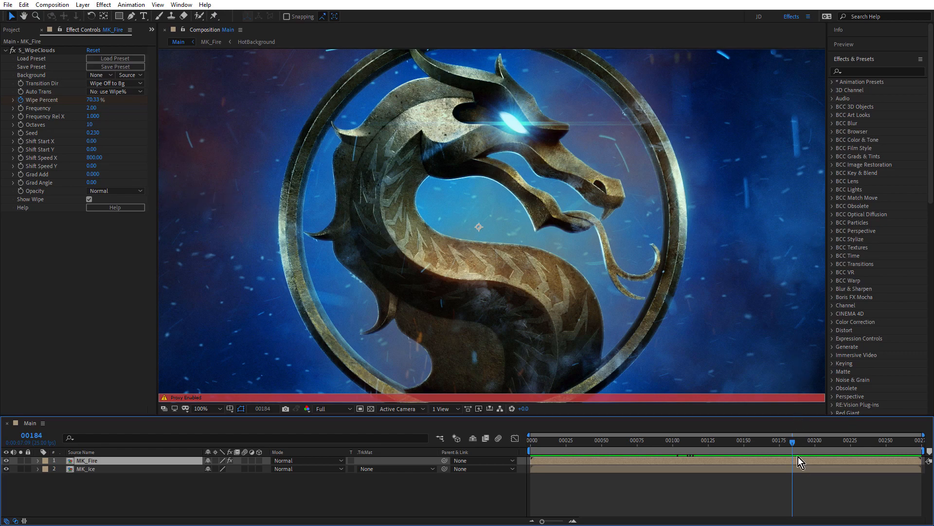
Move the playhead to frame 197 and open the HotBackground composition nested inside MK_Fire.
{"action": "left_click_drag", "start_coordinate": [792, 442], "coordinate": [810, 452]}
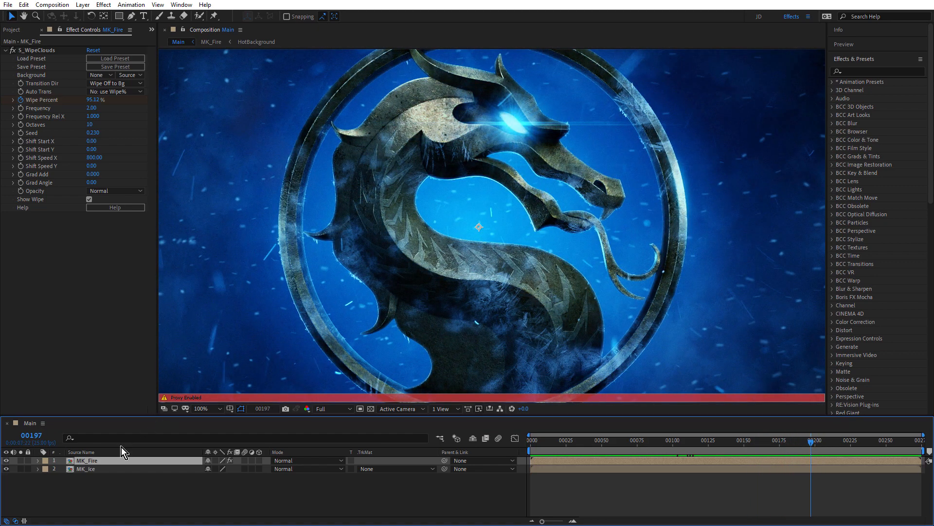
{"action": "double_click", "coordinate": [95, 463]}
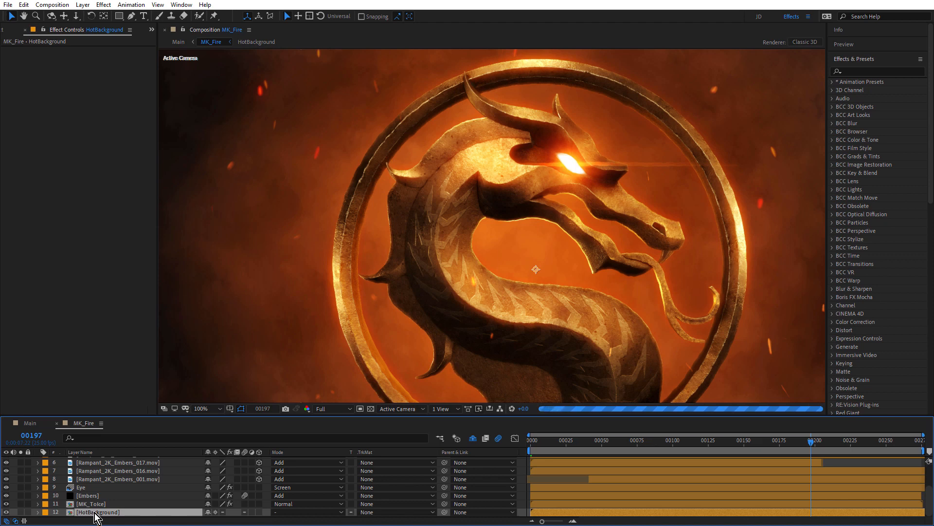
{"action": "double_click", "coordinate": [95, 512]}
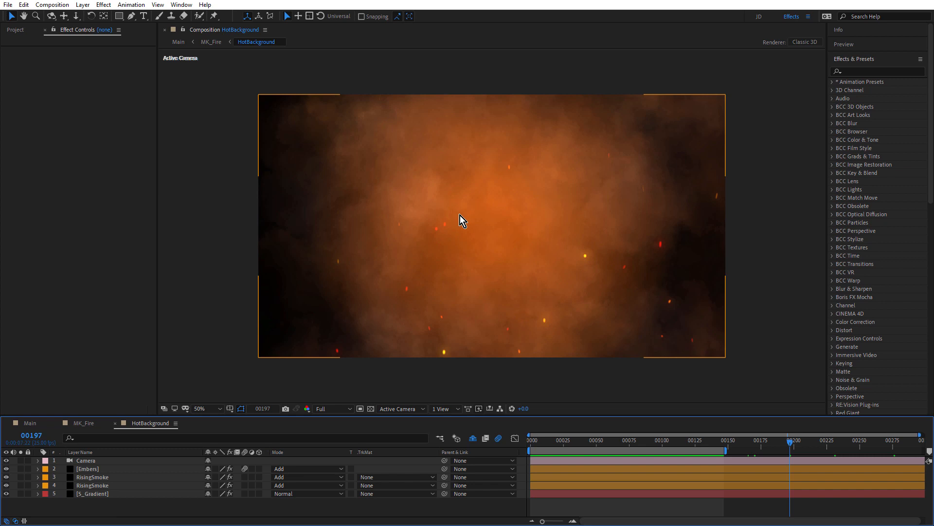
Solo the S_Gradient layer together with the RisingSmoke layer directly above it.
{"action": "left_click", "coordinate": [92, 494]}
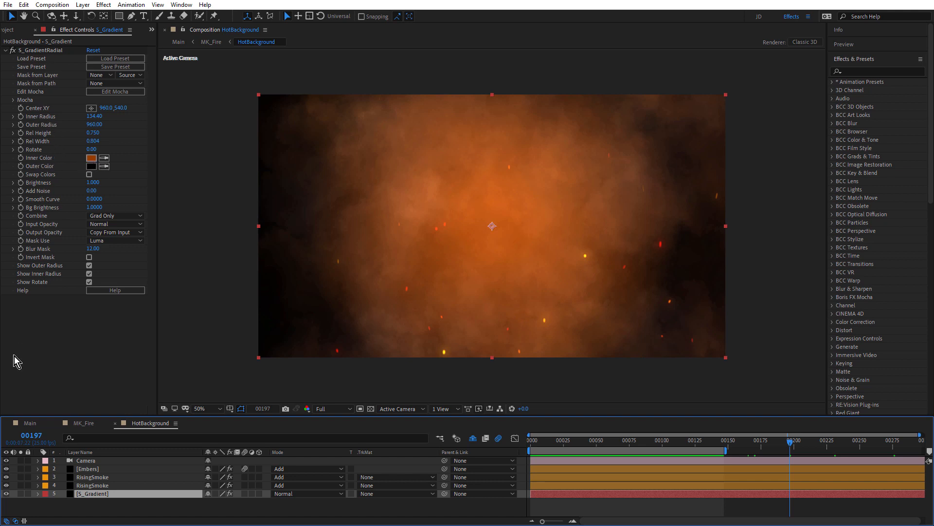
{"action": "left_click", "coordinate": [21, 493]}
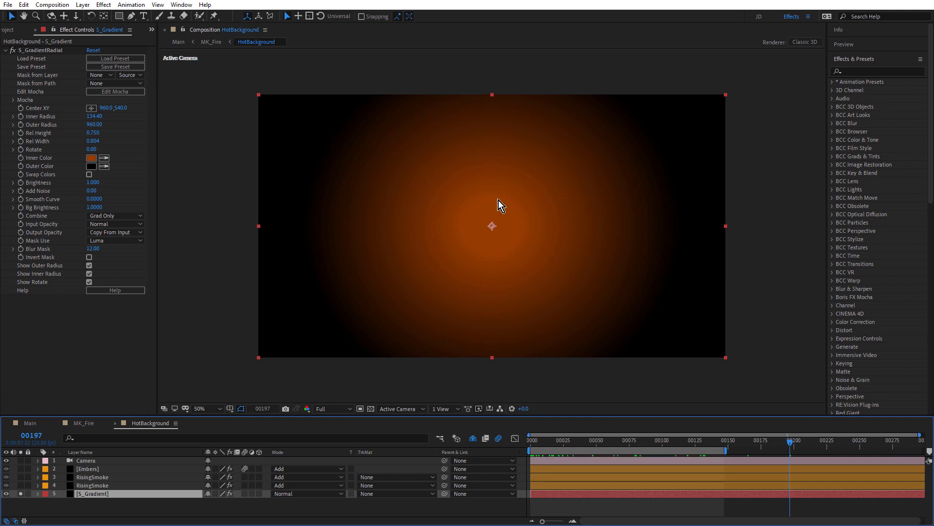
{"action": "left_click", "coordinate": [22, 486]}
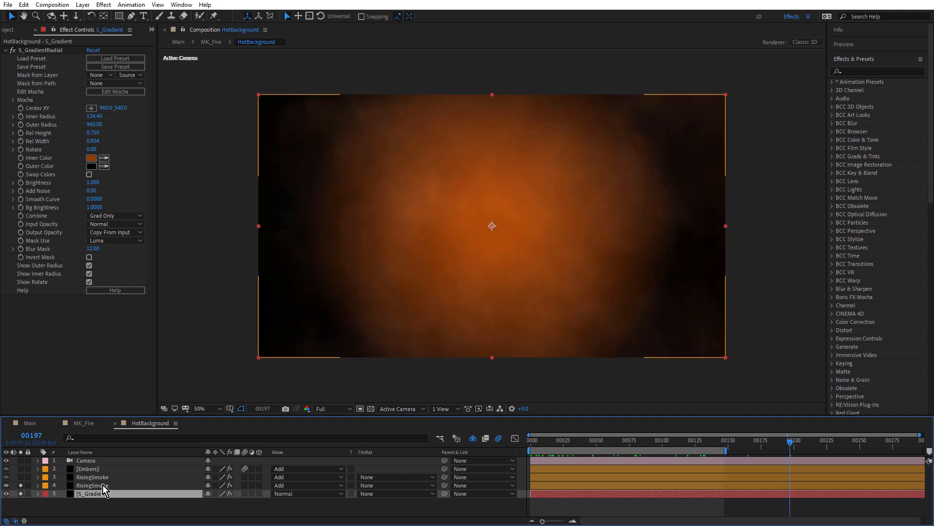
In the lower RisingSmoke layer's Particle Illusion scene, search for "seed", preview the Dust-Fog Seeds N Clouds emitter, and play the scene.
{"action": "left_click", "coordinate": [102, 486]}
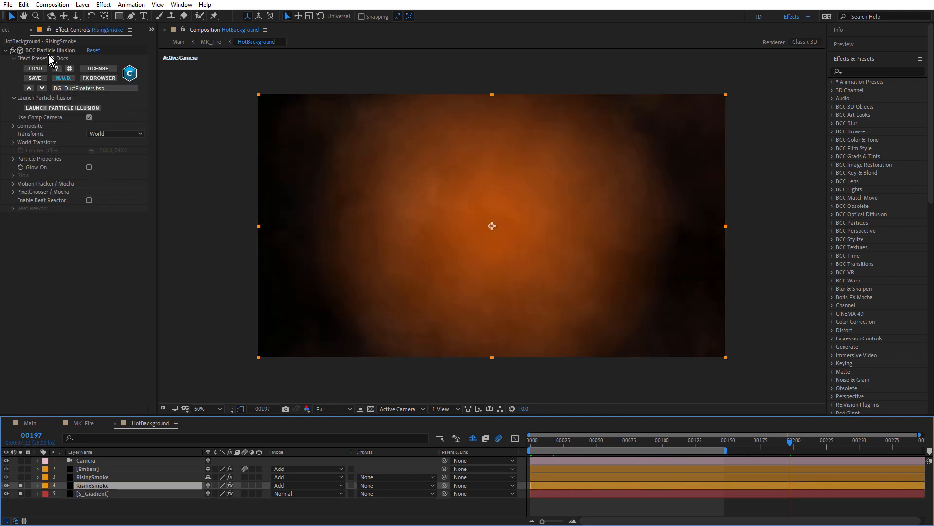
{"action": "left_click", "coordinate": [66, 107]}
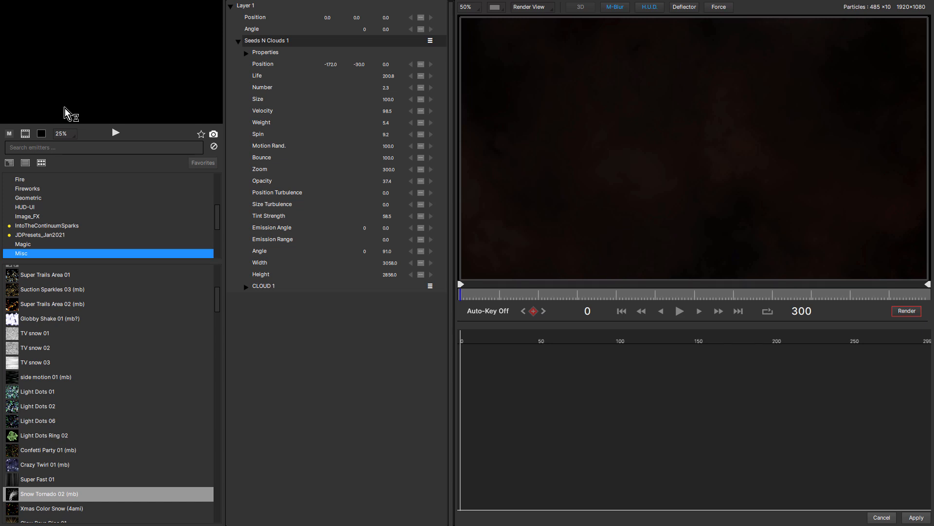
{"action": "left_click", "coordinate": [48, 146]}
{"action": "type", "text": "seed"}
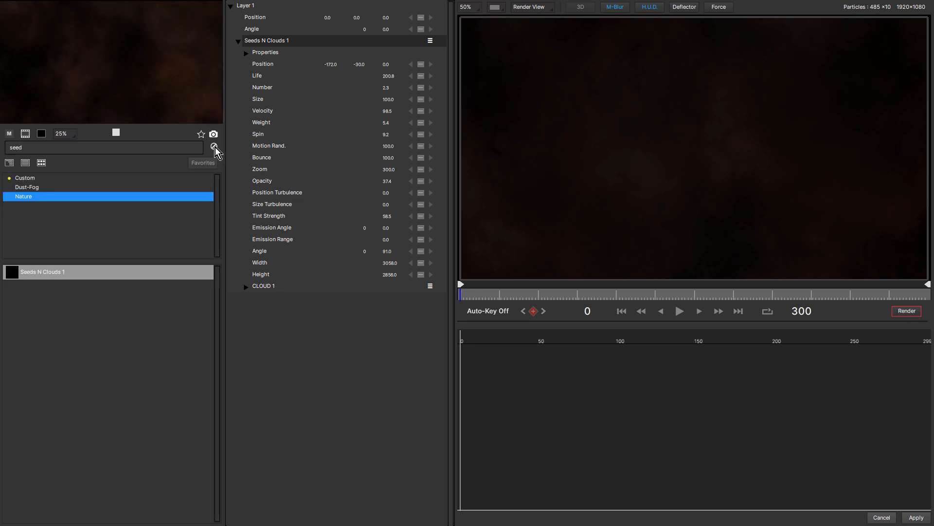
{"action": "left_click", "coordinate": [37, 188]}
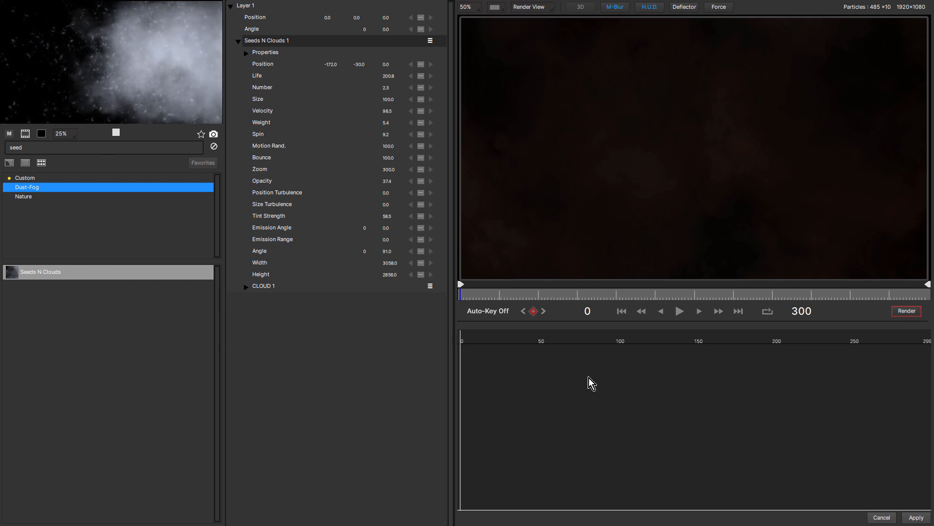
{"action": "left_click", "coordinate": [680, 311]}
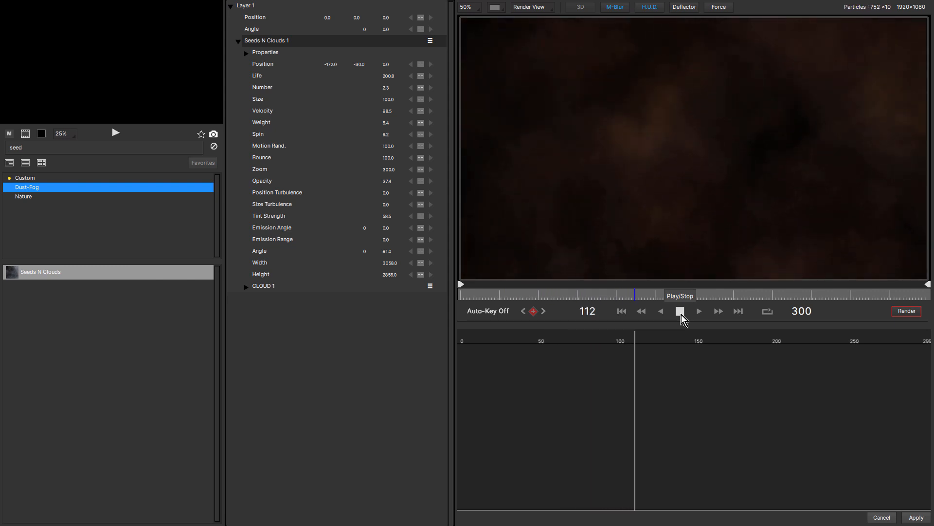
{"action": "left_click", "coordinate": [681, 314]}
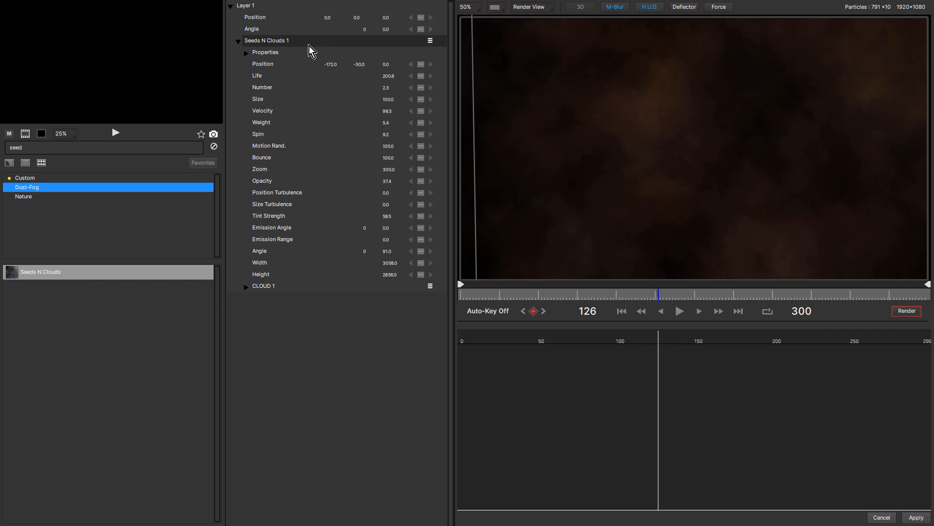
Check the options for saving Seeds N Clouds 1 to the emitter library without saving, and exit Particle Illusion without applying.
{"action": "left_click", "coordinate": [430, 40]}
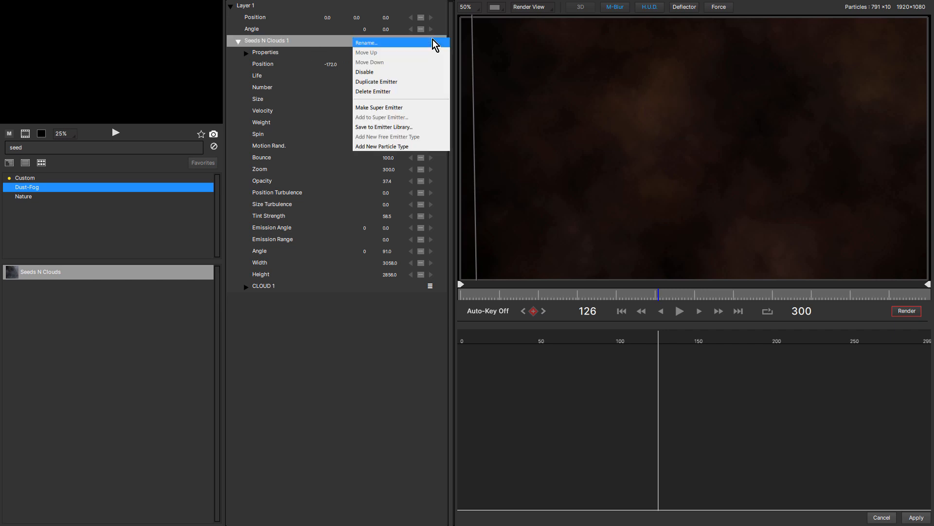
{"action": "left_click", "coordinate": [417, 129]}
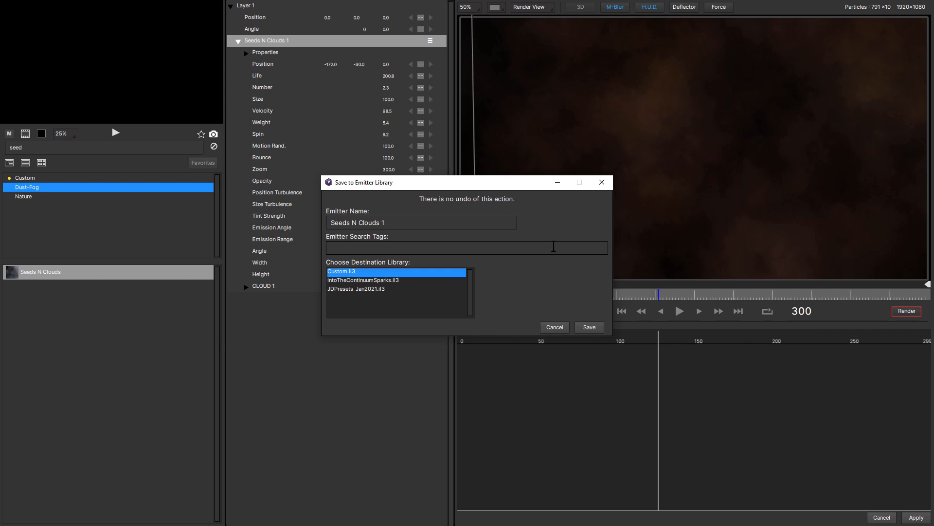
{"action": "left_click", "coordinate": [556, 328]}
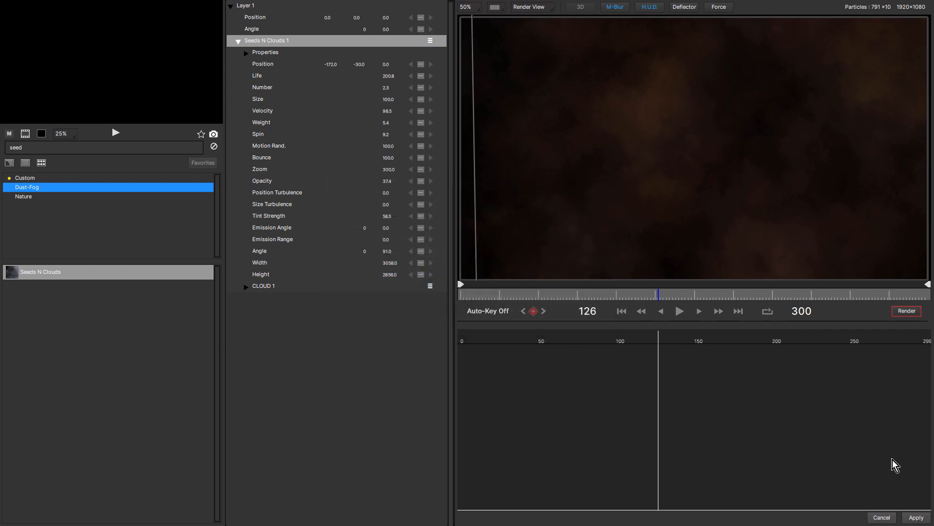
{"action": "left_click", "coordinate": [883, 517]}
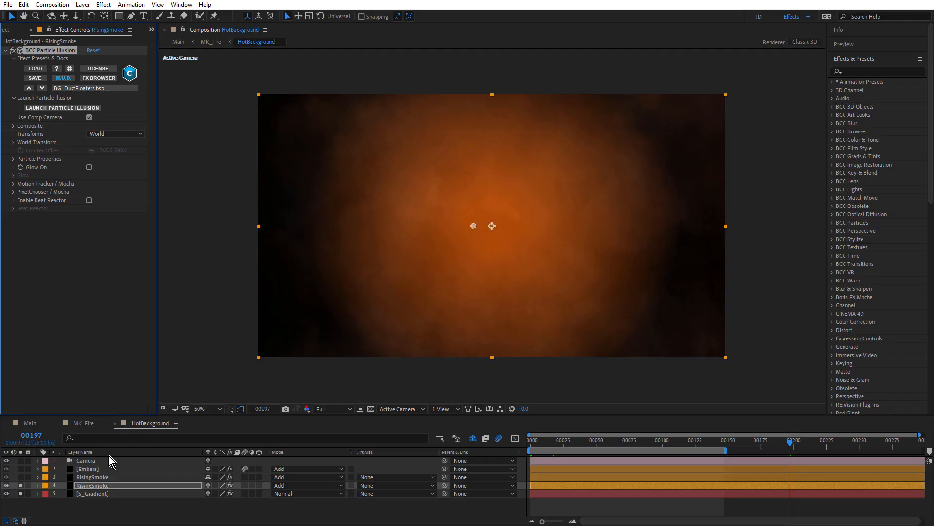
Solo the upper RisingSmoke layer as well, and briefly unsolo S_Gradient to compare the smoke without the gradient.
{"action": "left_click", "coordinate": [93, 478]}
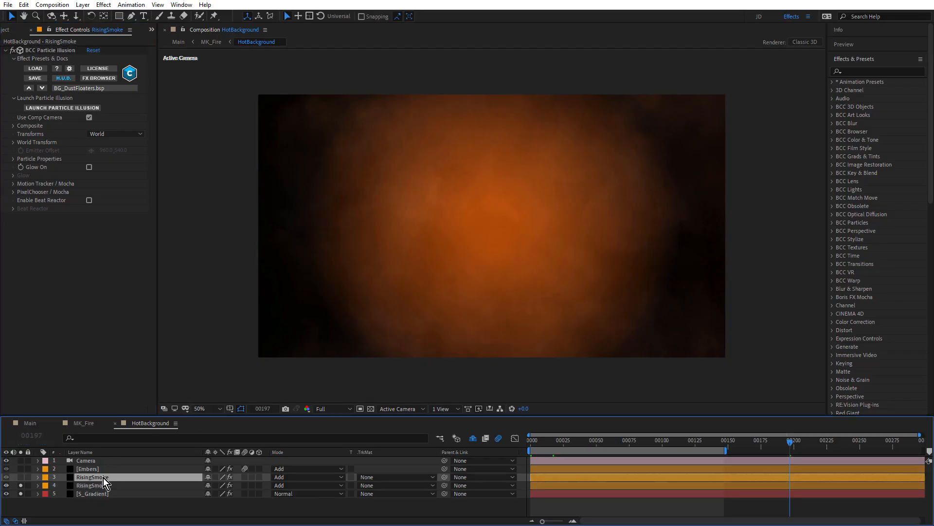
{"action": "left_click", "coordinate": [21, 477]}
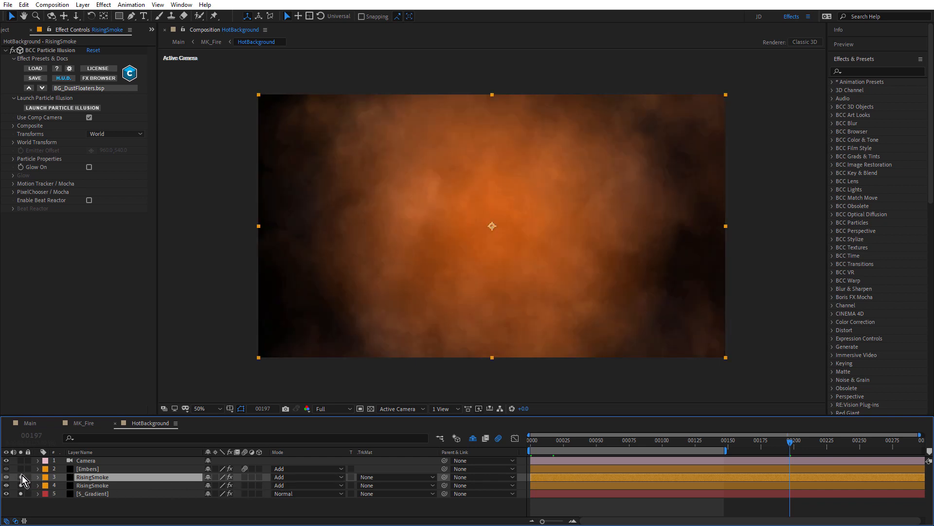
{"action": "left_click", "coordinate": [22, 475]}
{"action": "key", "text": "F2"}
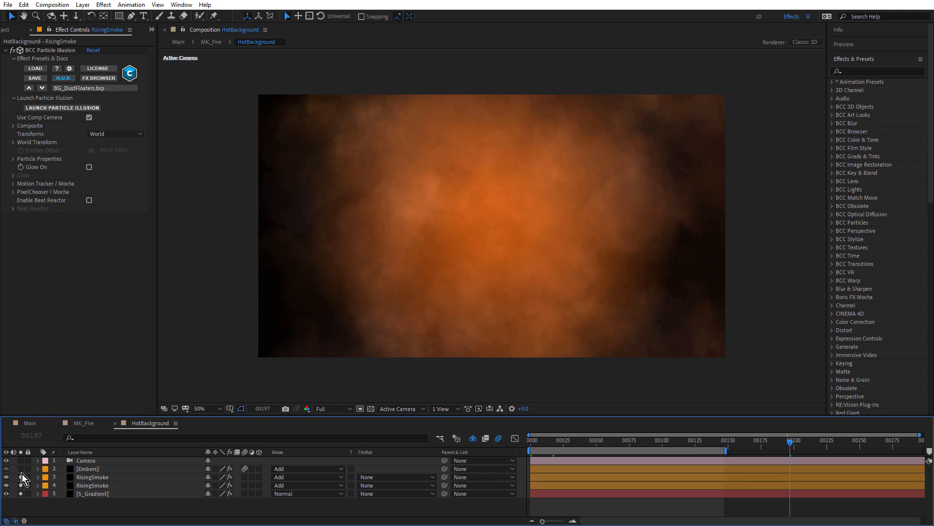
{"action": "left_click", "coordinate": [23, 477]}
{"action": "left_click", "coordinate": [22, 477]}
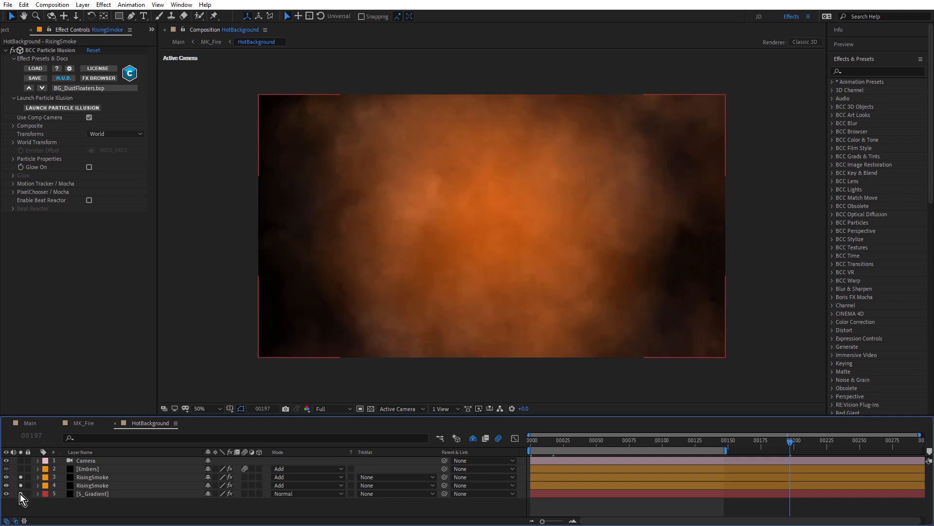
{"action": "left_click", "coordinate": [20, 494]}
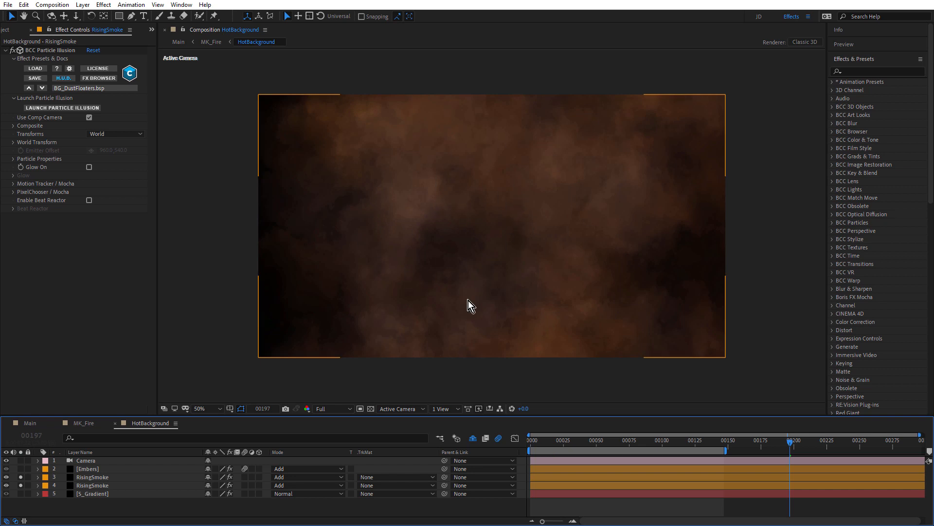
{"action": "left_click", "coordinate": [20, 493]}
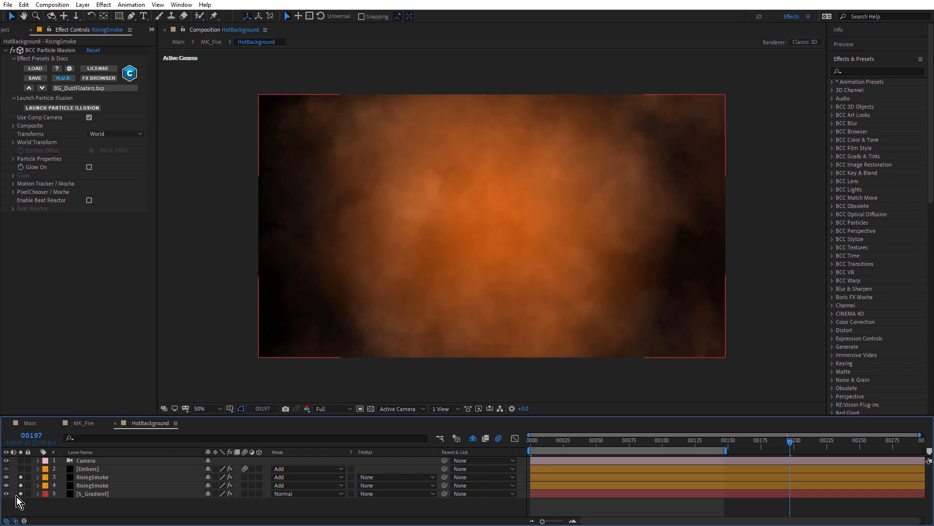
Open the Embers layer's scene in Particle Illusion, play back its Snow Tornado 02 (mb) 1 emitter, and exit without applying.
{"action": "left_click", "coordinate": [90, 469]}
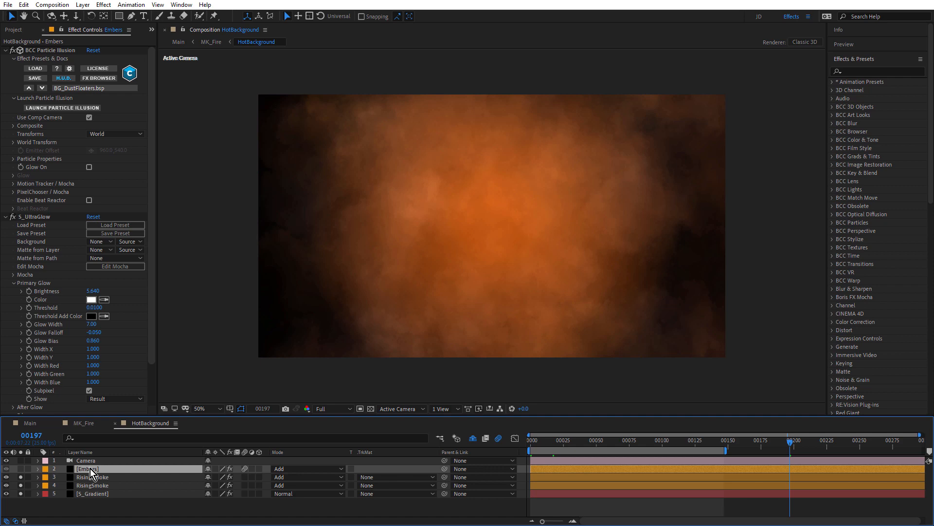
{"action": "left_click", "coordinate": [58, 107]}
{"action": "left_click", "coordinate": [679, 311]}
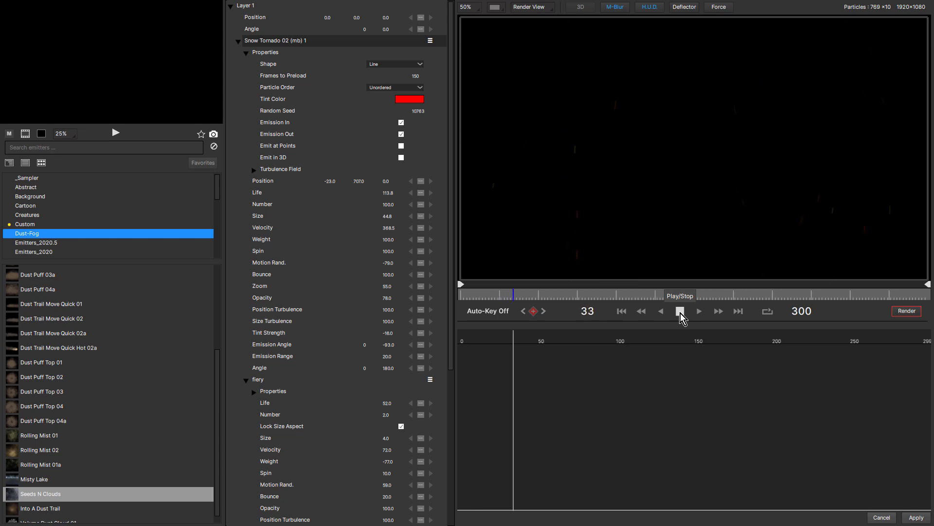
{"action": "left_click", "coordinate": [680, 311]}
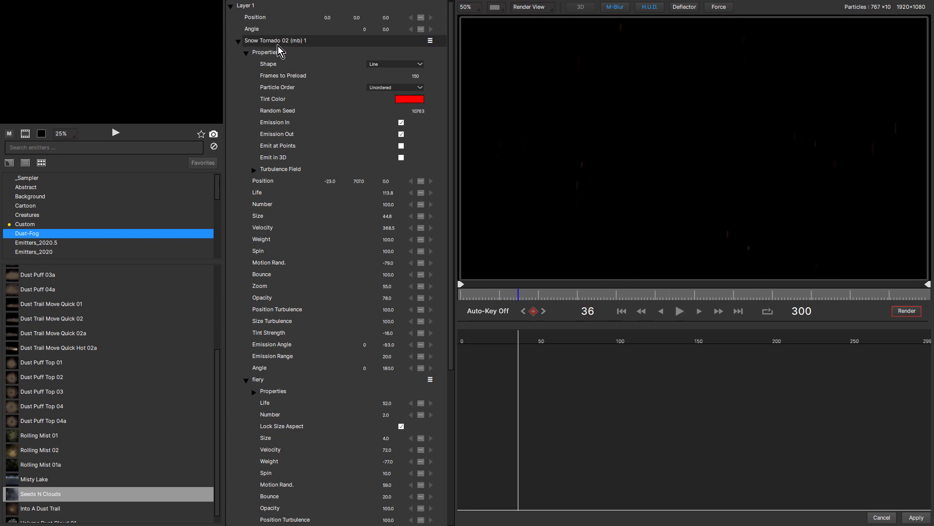
{"action": "left_click", "coordinate": [680, 311]}
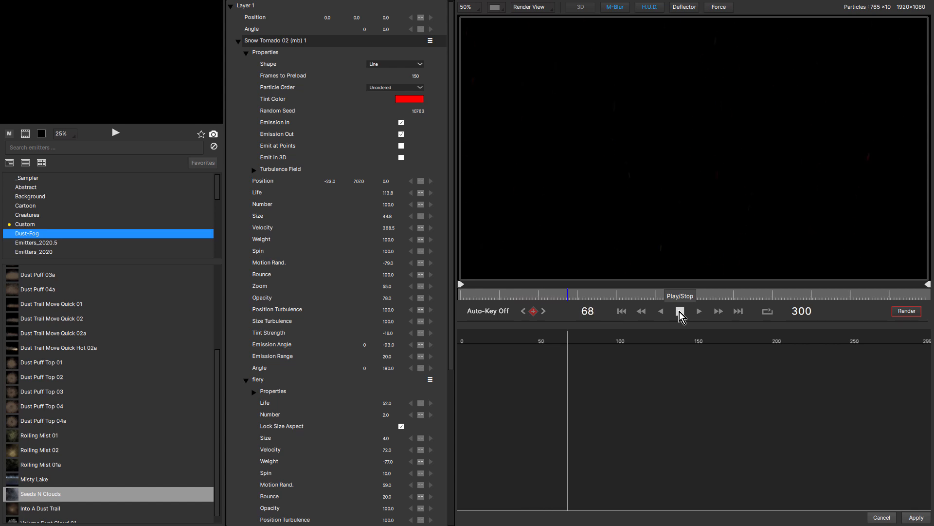
{"action": "left_click", "coordinate": [680, 311]}
{"action": "left_click", "coordinate": [885, 519]}
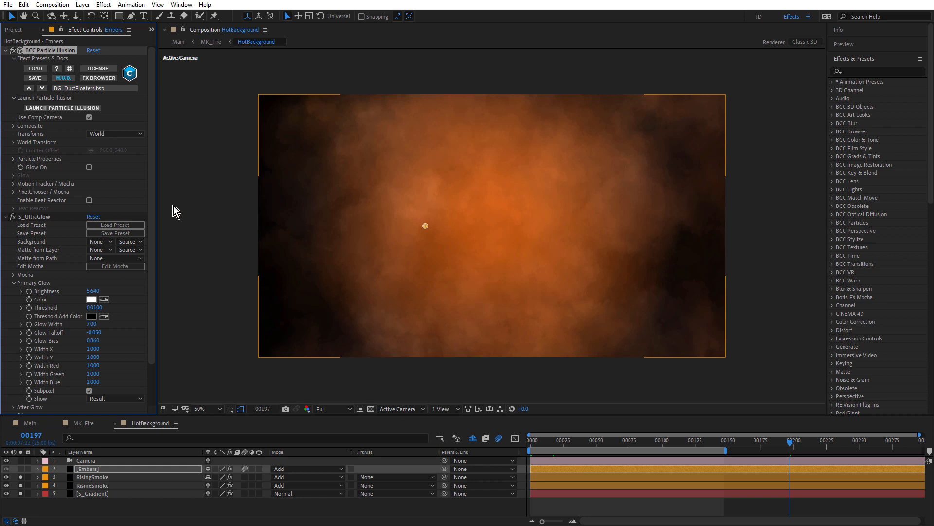
Isolate the Embers layer by soloing only it, and disable its S_UltraGlow effect.
{"action": "left_click", "coordinate": [21, 469]}
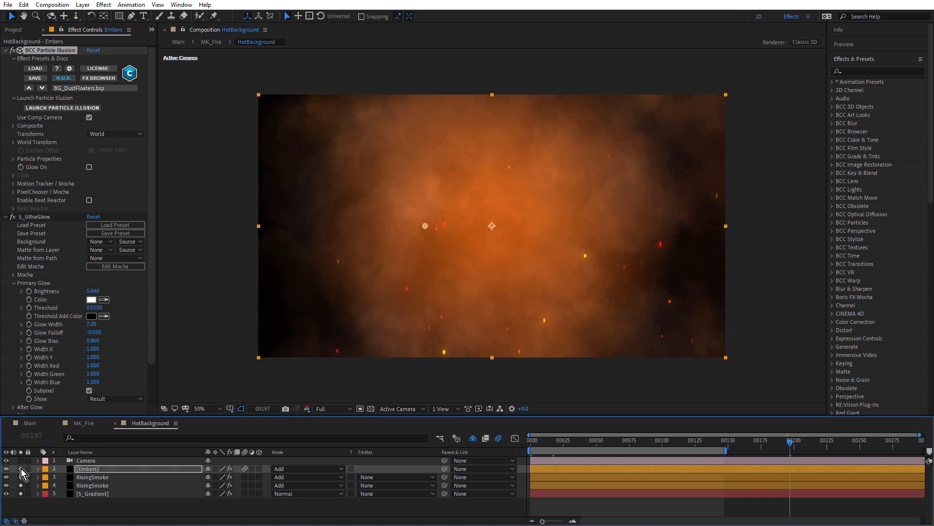
{"action": "left_click", "coordinate": [11, 217]}
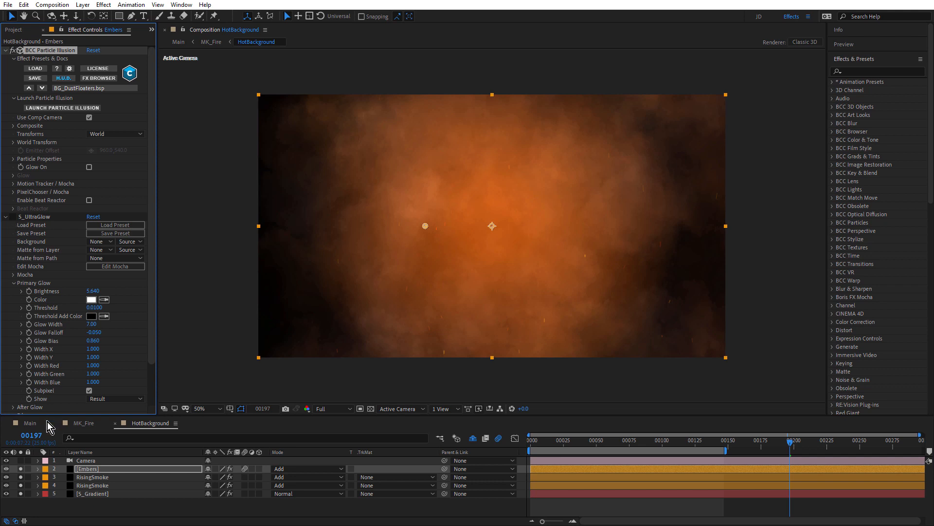
{"action": "left_click_drag", "start_coordinate": [20, 477], "coordinate": [20, 493]}
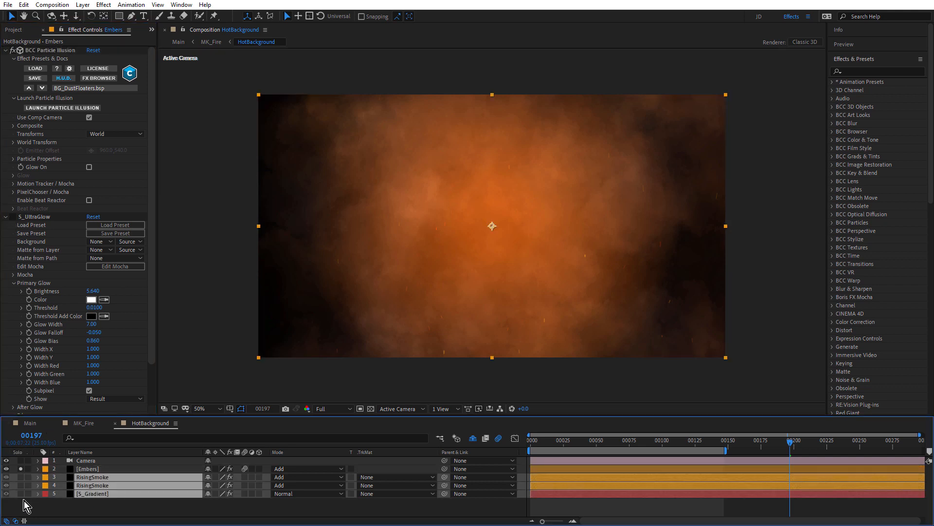
{"action": "left_click", "coordinate": [100, 468]}
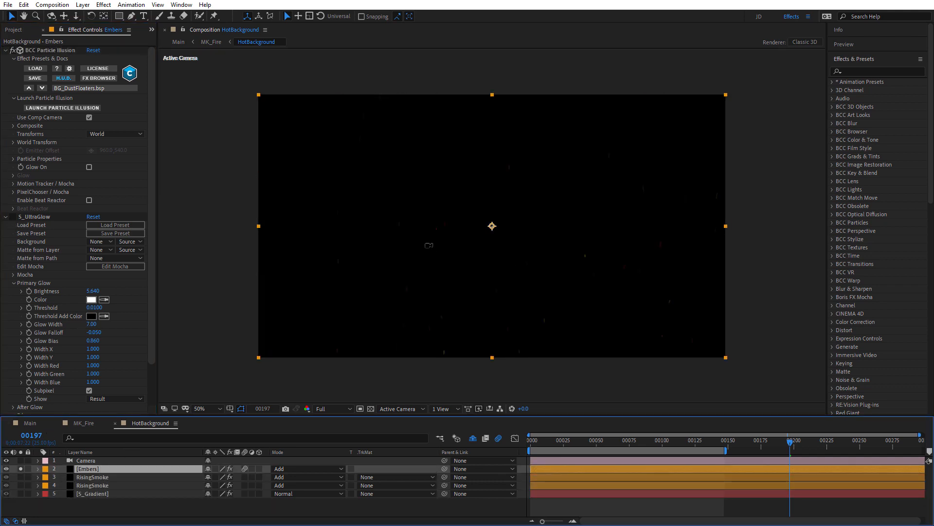
{"action": "left_click_drag", "start_coordinate": [429, 245], "coordinate": [463, 212]}
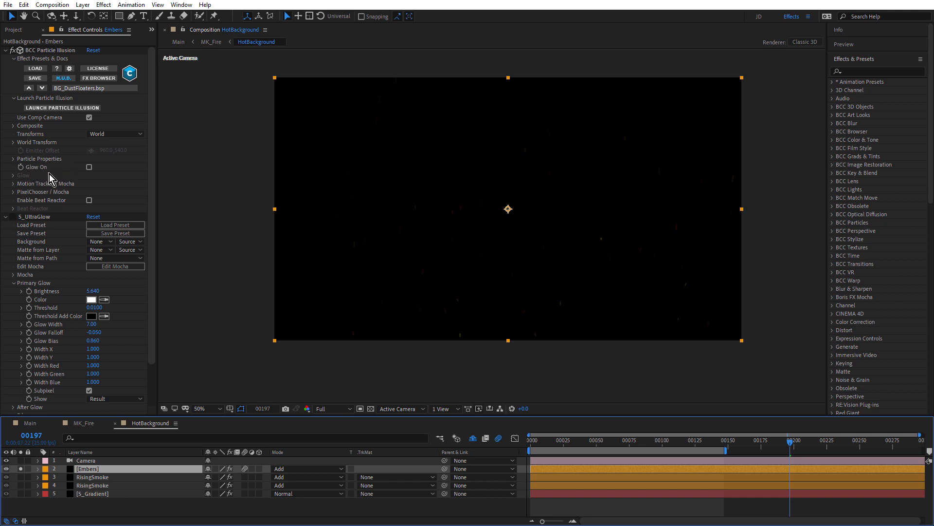
Turn on the built-in Particle Illusion glow for Embers, review its Glow settings, and turn it back off.
{"action": "left_click", "coordinate": [90, 168]}
{"action": "left_click", "coordinate": [13, 176]}
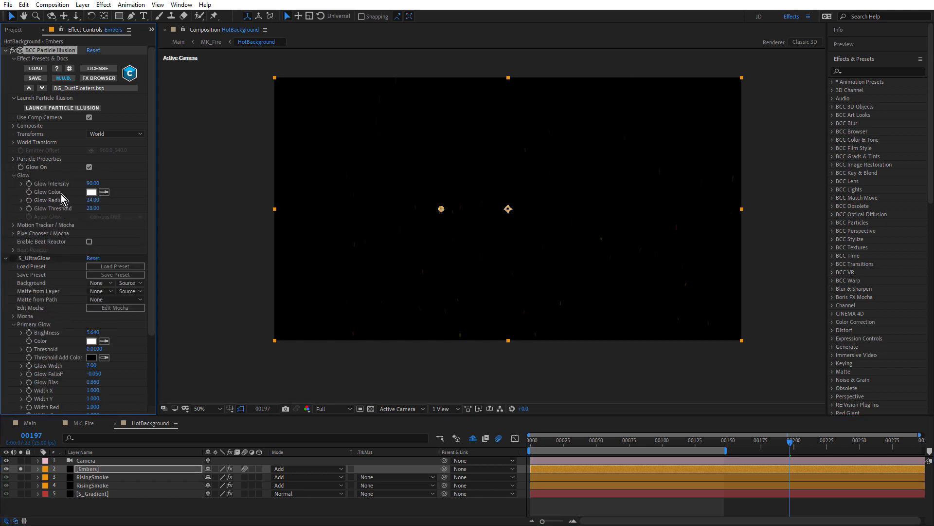
{"action": "left_click", "coordinate": [14, 176]}
{"action": "left_click", "coordinate": [89, 168]}
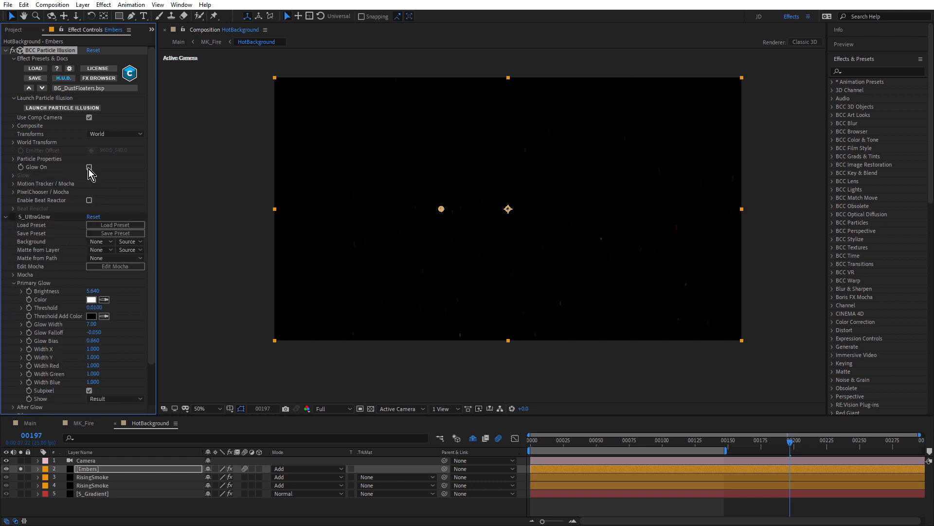
Re-enable the Embers layer's S_UltraGlow effect and move the playhead to frame 42.
{"action": "left_click", "coordinate": [43, 220]}
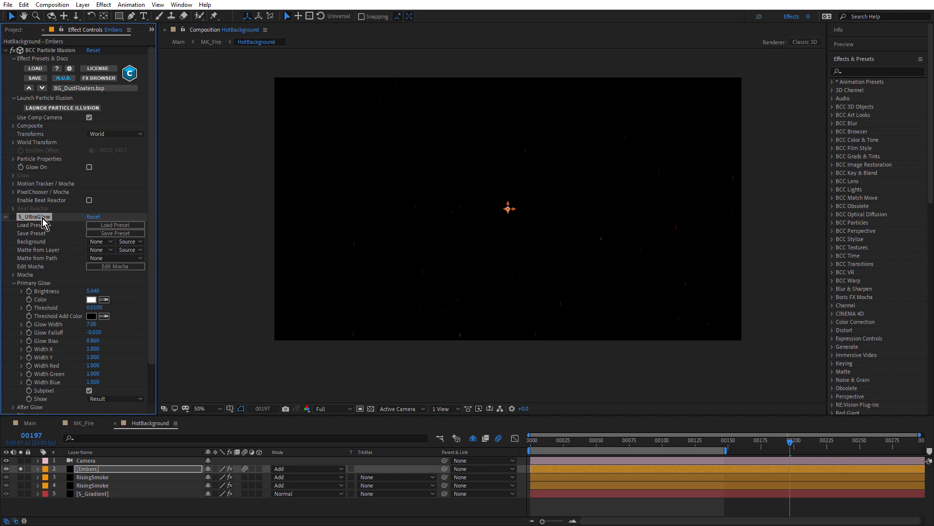
{"action": "left_click", "coordinate": [13, 217]}
{"action": "scroll", "coordinate": [570, 269], "scroll_direction": "up", "scroll_amount": 2}
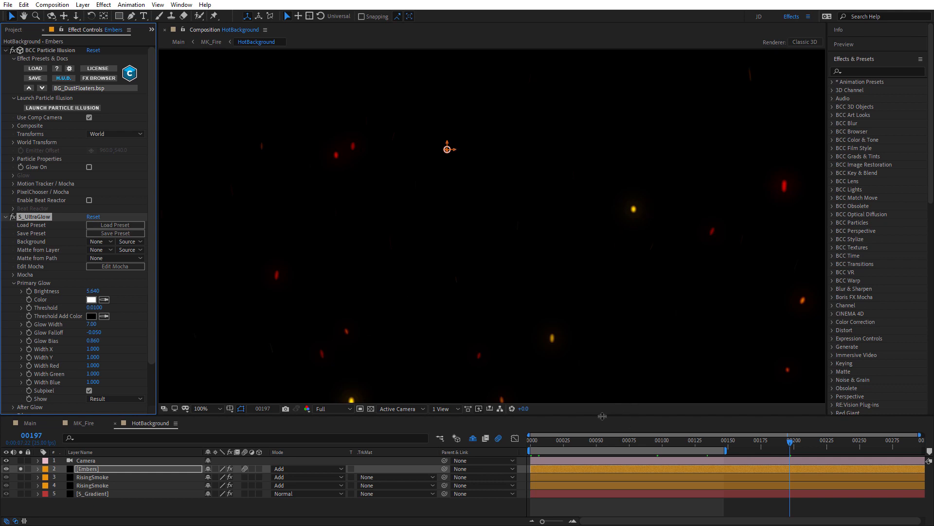
{"action": "left_click_drag", "start_coordinate": [555, 444], "coordinate": [586, 444]}
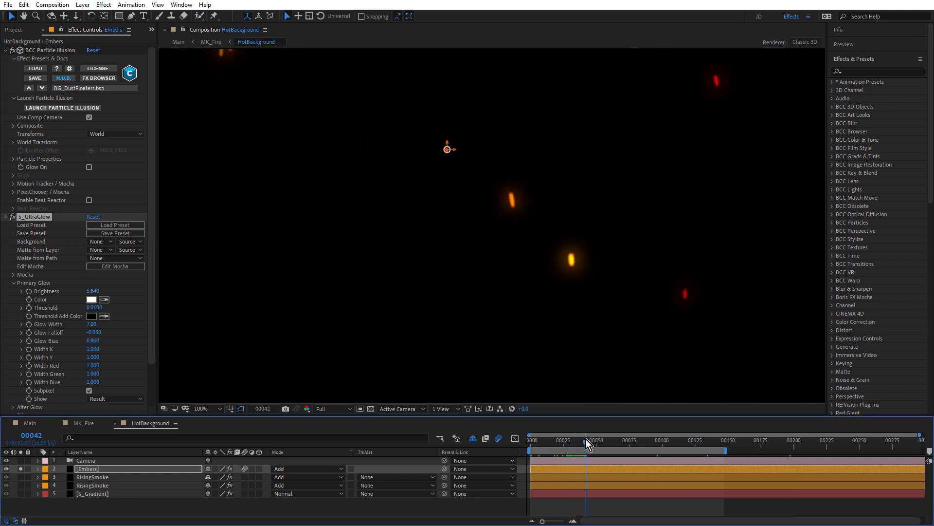
Toggle S_UltraGlow off and on to compare, and examine the glow around a single yellow ember up close.
{"action": "left_click", "coordinate": [12, 218]}
{"action": "left_click", "coordinate": [12, 217]}
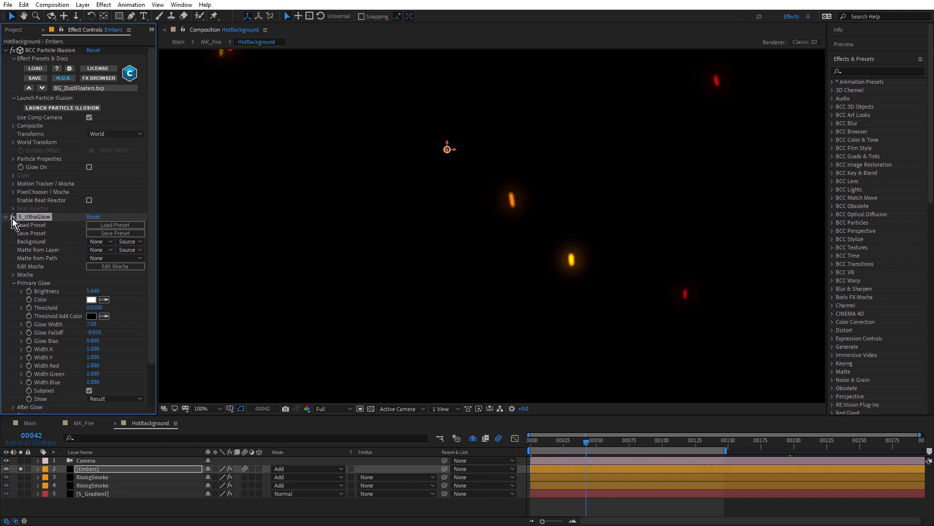
{"action": "left_click", "coordinate": [12, 217]}
{"action": "left_click", "coordinate": [12, 218]}
{"action": "scroll", "coordinate": [563, 267], "scroll_direction": "up", "scroll_amount": 1}
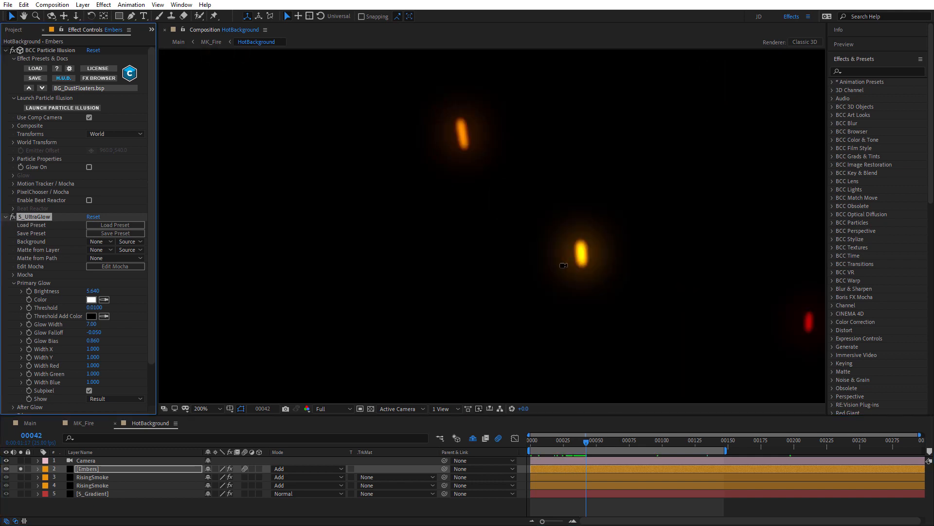
{"action": "scroll", "coordinate": [586, 251], "scroll_direction": "up", "scroll_amount": 1}
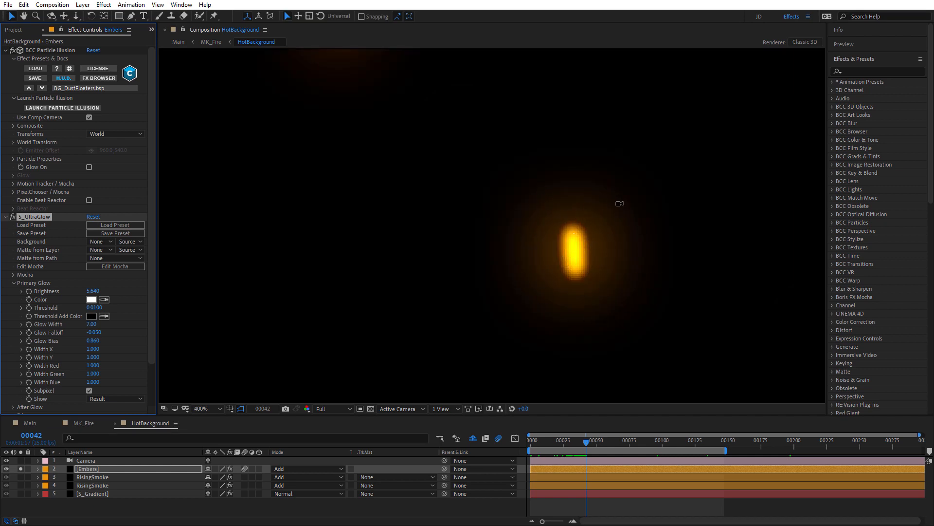
{"action": "scroll", "coordinate": [616, 209], "scroll_direction": "down", "scroll_amount": 6}
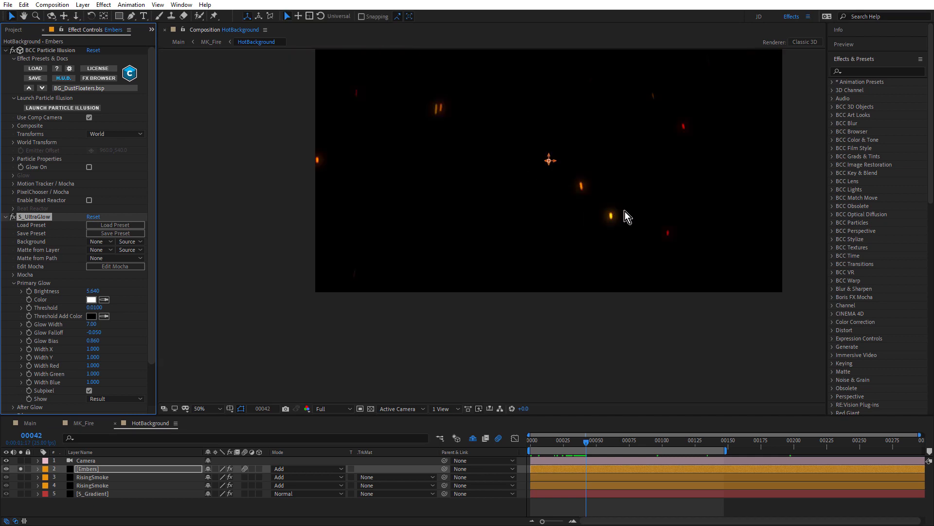
Solo both RisingSmoke layers and S_Gradient together with Embers to show the full background.
{"action": "key", "text": "h"}
{"action": "left_click_drag", "start_coordinate": [617, 224], "coordinate": [560, 300]}
{"action": "key", "text": "v"}
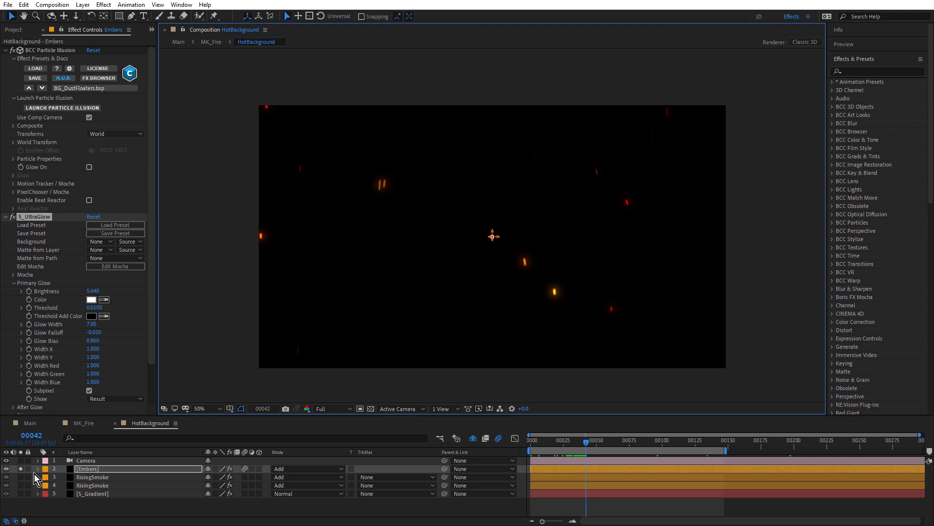
{"action": "left_click_drag", "start_coordinate": [20, 477], "coordinate": [27, 499]}
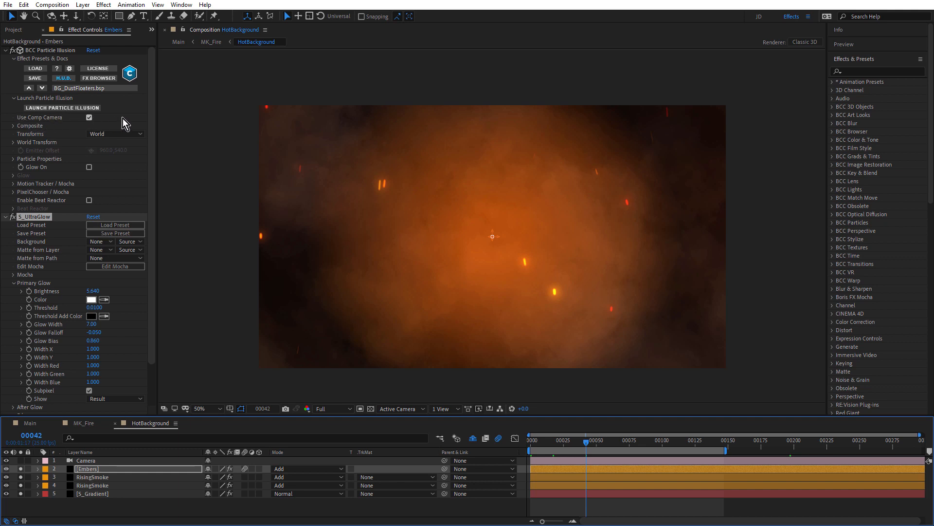
Switch to Cinema 4D and scrub the dragon logo scene to review the camera move, in the perspective view and in all four views.
{"action": "key", "text": "super+Tab"}
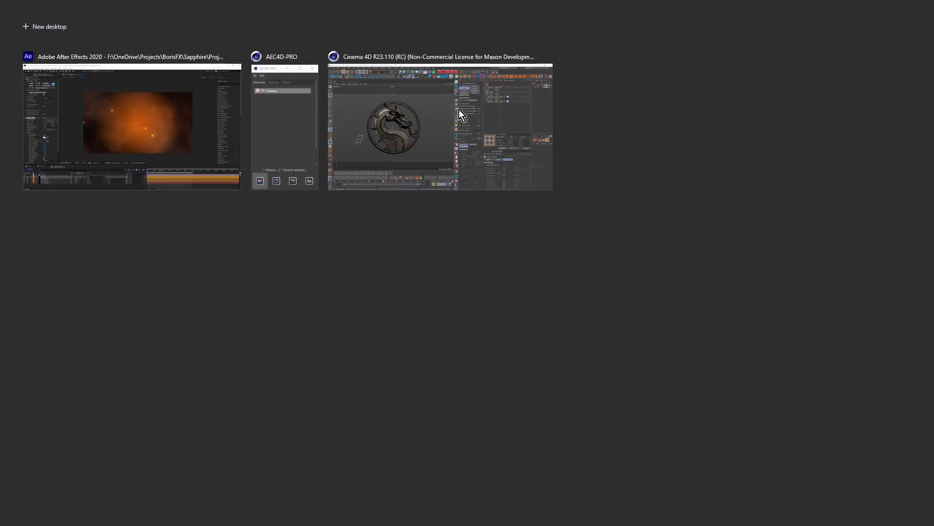
{"action": "left_click", "coordinate": [460, 109]}
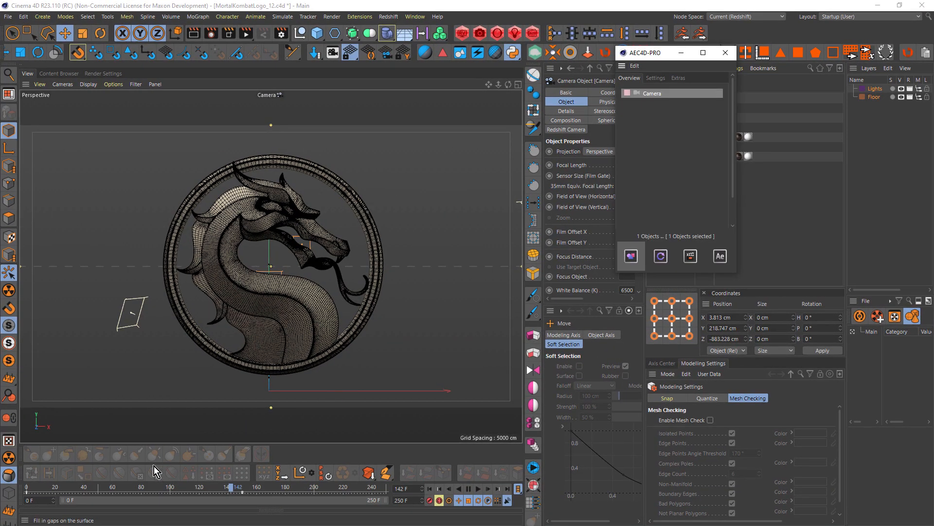
{"action": "left_click", "coordinate": [43, 488]}
{"action": "left_click_drag", "start_coordinate": [46, 487], "coordinate": [108, 508]}
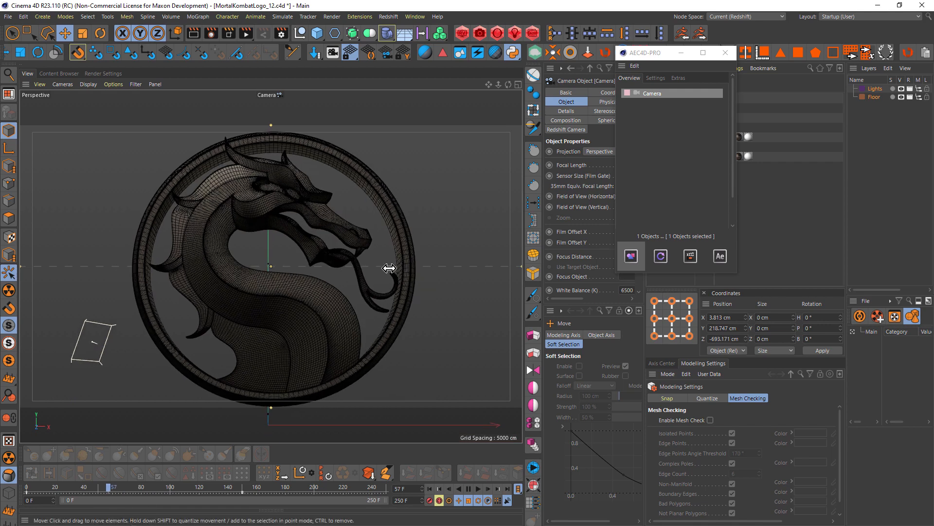
{"action": "middle_click", "coordinate": [364, 256]}
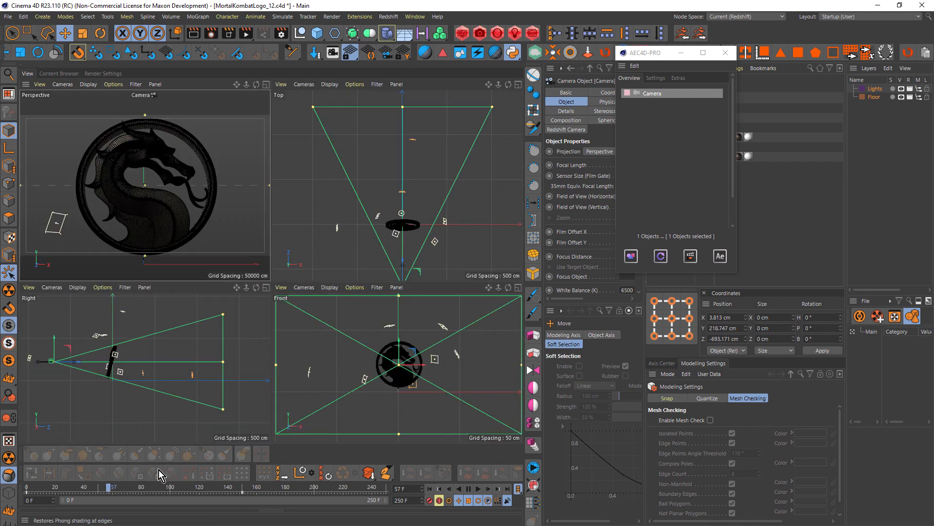
{"action": "mouse_move", "coordinate": [122, 487]}
{"action": "left_mouse_down"}
{"action": "mouse_move", "coordinate": [42, 484]}
{"action": "mouse_move", "coordinate": [151, 486]}
{"action": "mouse_move", "coordinate": [45, 487]}
{"action": "mouse_move", "coordinate": [157, 474]}
{"action": "mouse_move", "coordinate": [48, 482]}
{"action": "mouse_move", "coordinate": [118, 482]}
{"action": "left_mouse_up"}
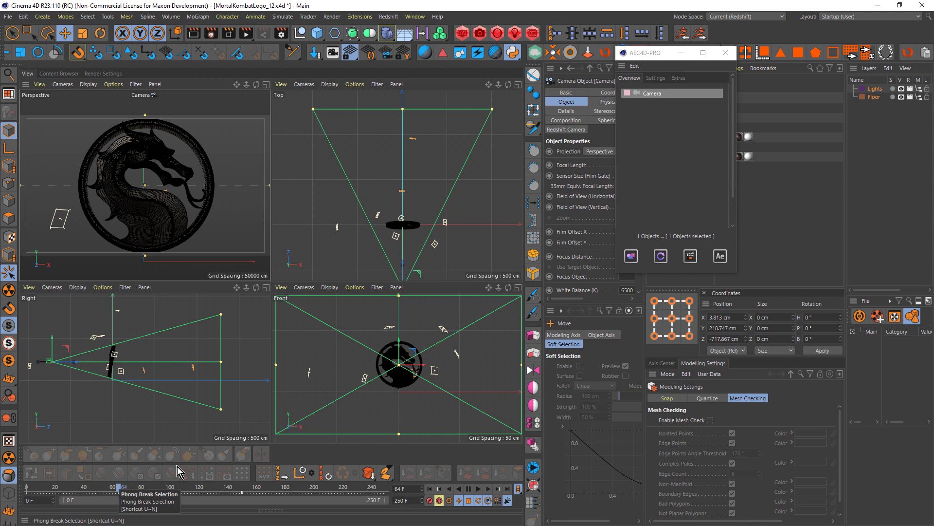
Send the scene's Camera to After Effects with AEC4D-PRO, reveal its Position keyframes, and return to frame 0.
{"action": "left_click", "coordinate": [655, 55]}
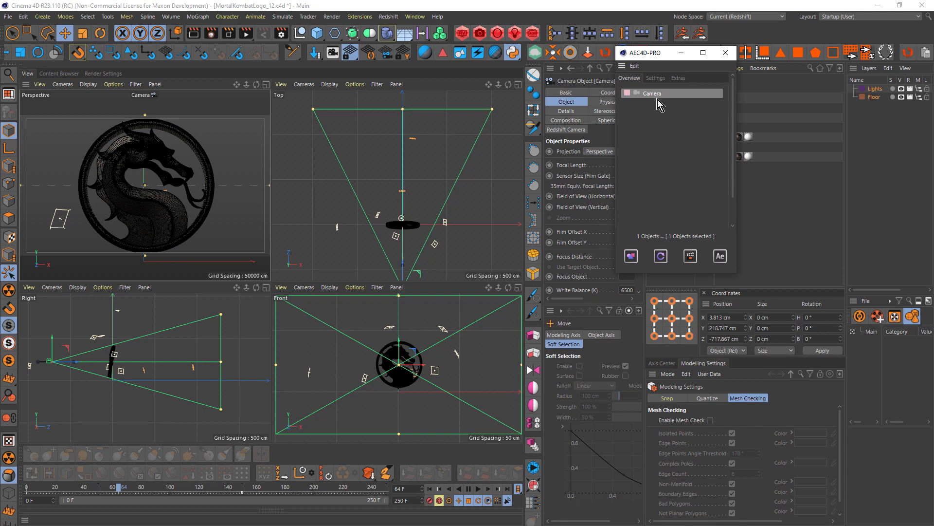
{"action": "left_click", "coordinate": [632, 262]}
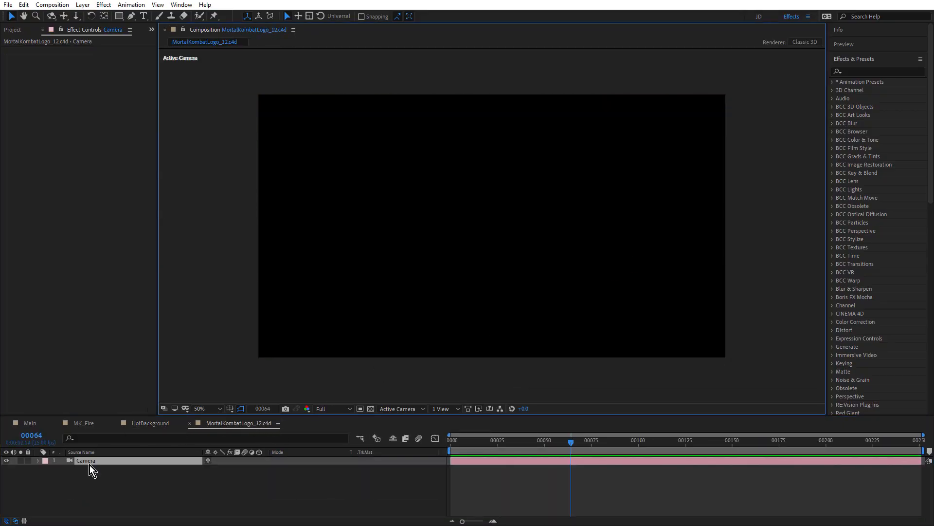
{"action": "key", "text": "p"}
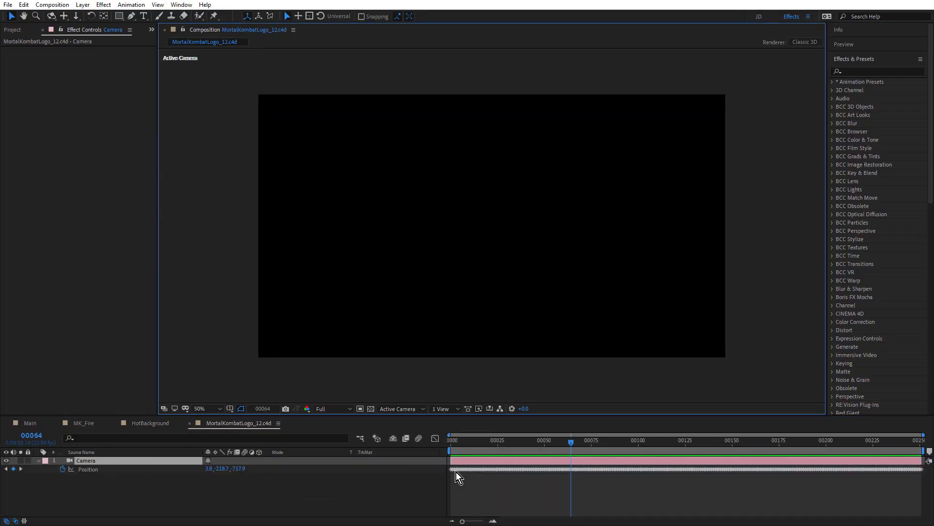
{"action": "left_click_drag", "start_coordinate": [530, 443], "coordinate": [414, 457]}
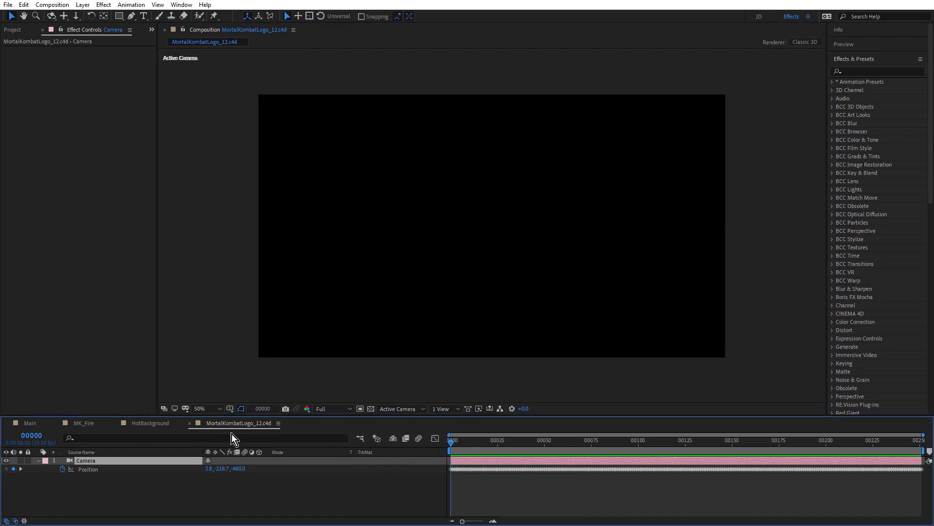
Close the imported MortalKombatLogo_12.c4d composition and delete it from the project.
{"action": "left_click", "coordinate": [189, 423]}
{"action": "left_click", "coordinate": [14, 30]}
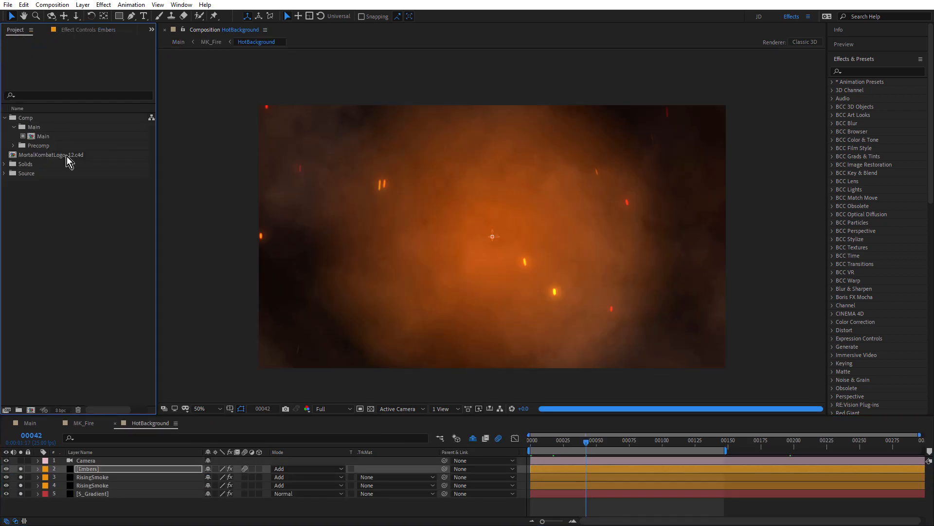
{"action": "left_click", "coordinate": [42, 155]}
{"action": "key", "text": "Delete"}
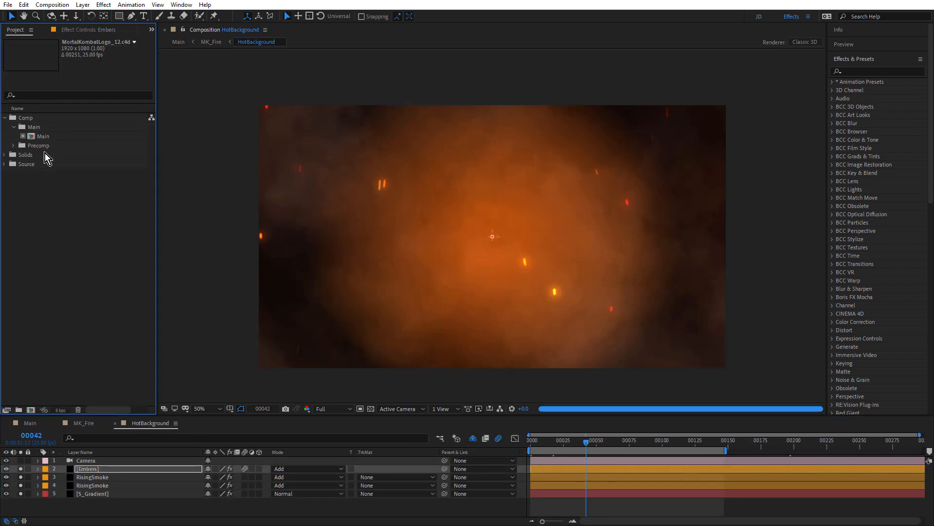
Reveal the Position keyframes of HotBackground's Camera layer and unsolo all the other layers.
{"action": "left_click", "coordinate": [86, 461]}
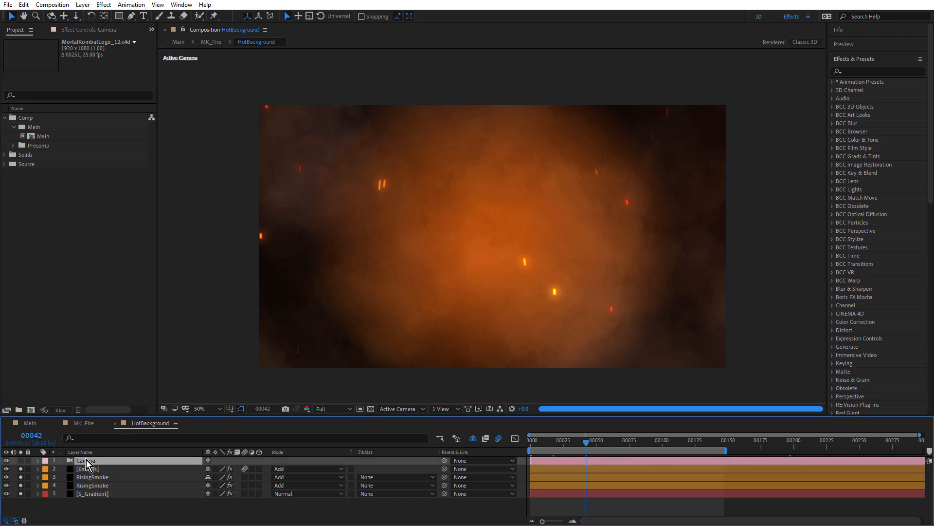
{"action": "key", "text": "p"}
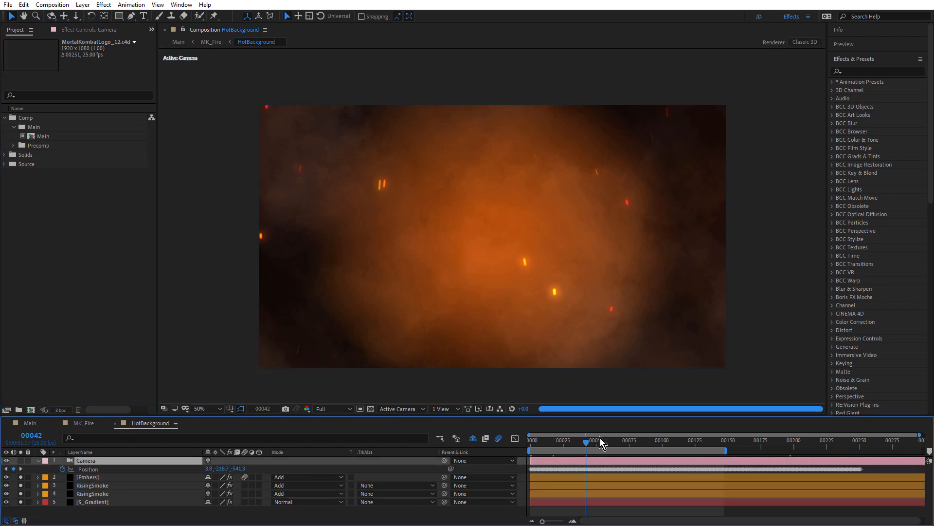
{"action": "left_click_drag", "start_coordinate": [21, 478], "coordinate": [24, 502]}
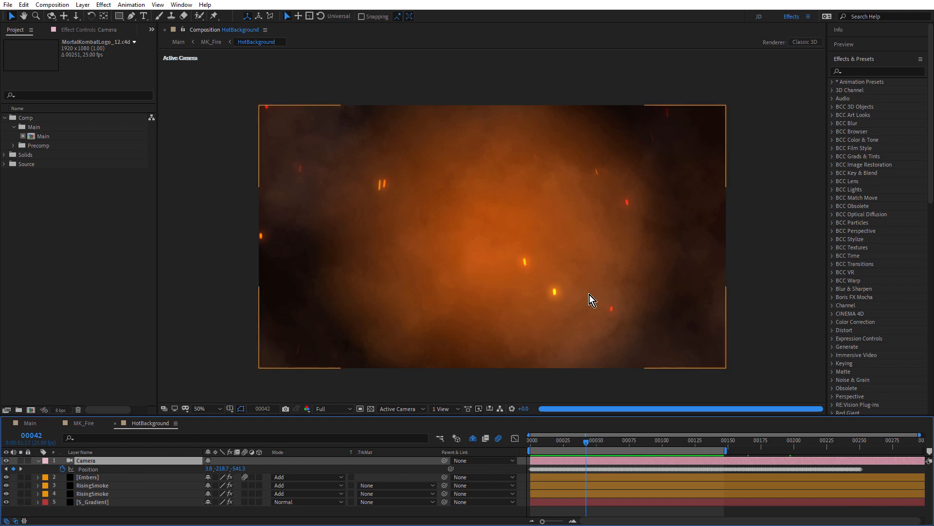
Preview the HotBackground animation, stop at frame 20, and go up to the MK_Fire composition.
{"action": "key", "text": "space"}
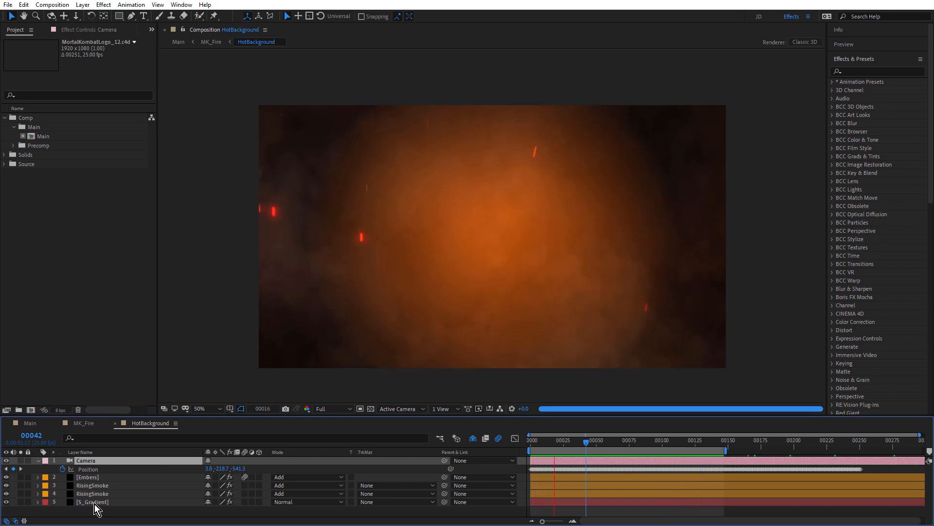
{"action": "key", "text": "space"}
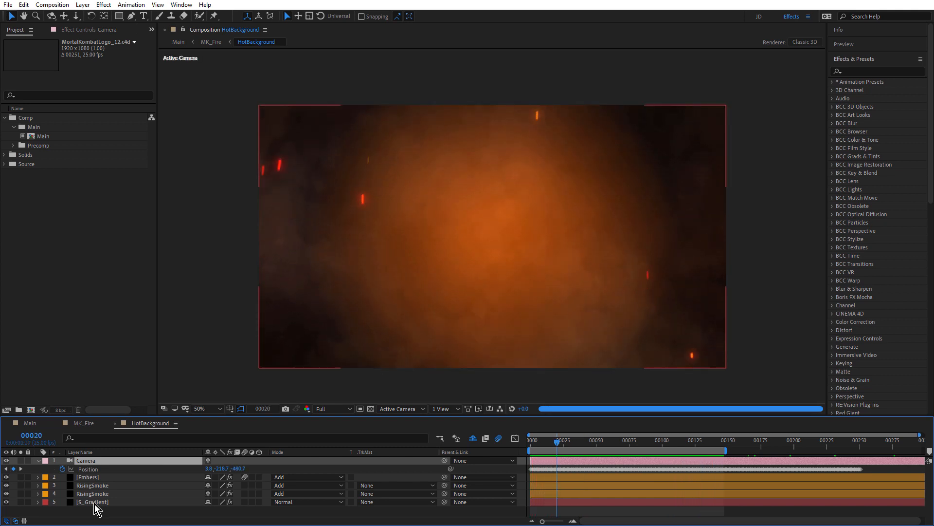
{"action": "key", "text": "Tab"}
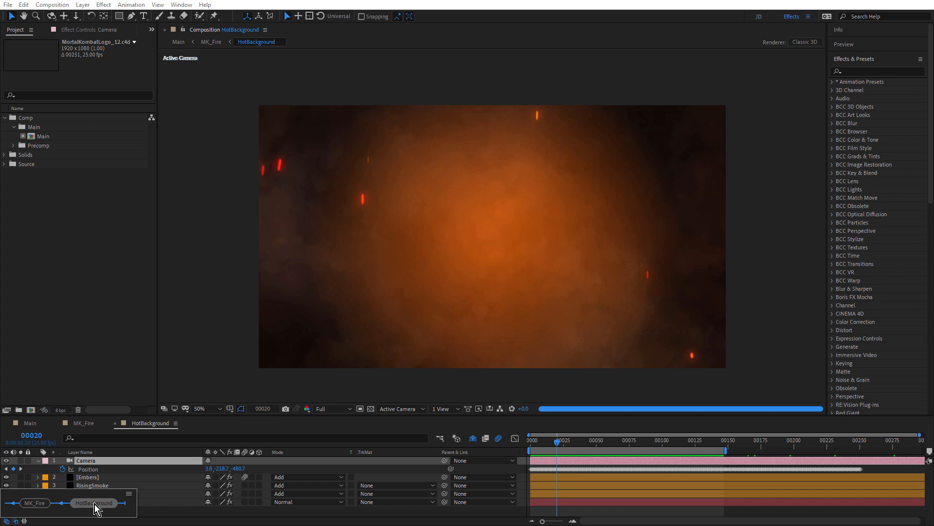
{"action": "key", "text": "Left"}
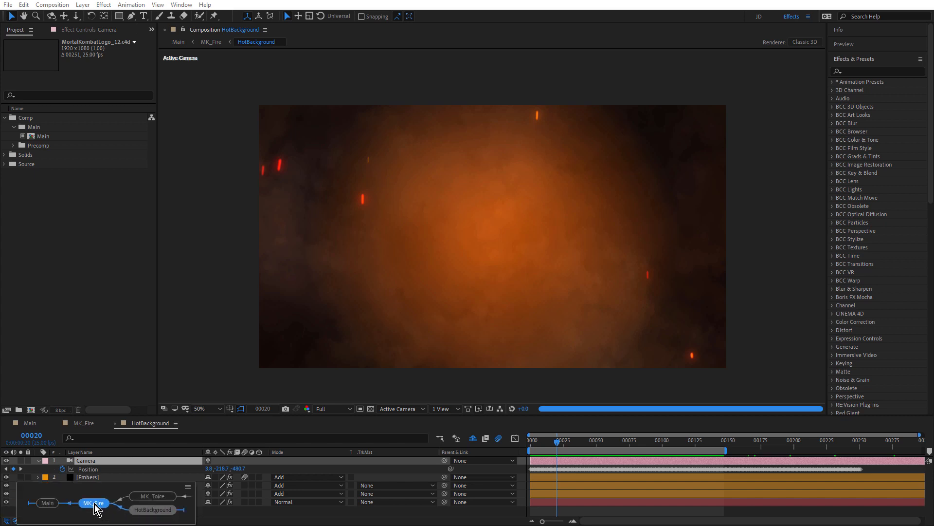
{"action": "left_click", "coordinate": [95, 505]}
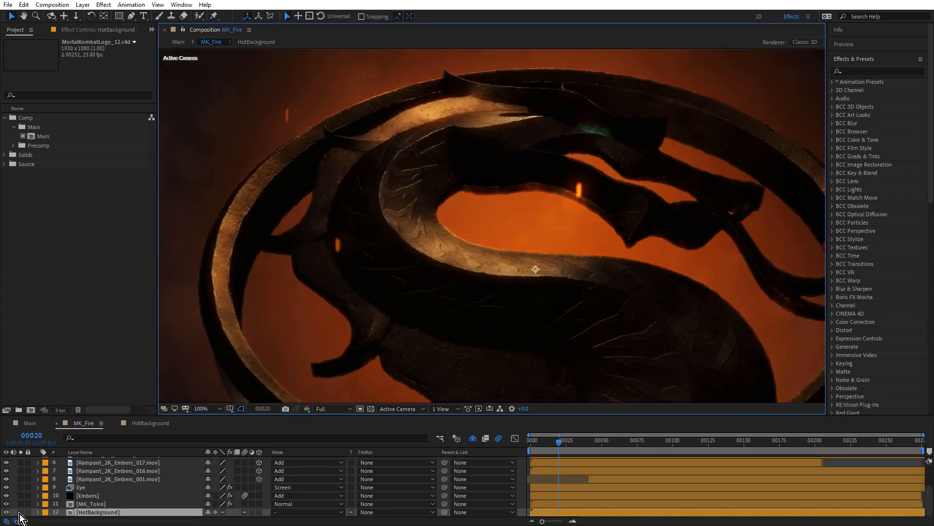
Solo the HotBackground layer in MK_Fire, and add the MK_ToIce layer to the solo.
{"action": "left_click", "coordinate": [21, 512]}
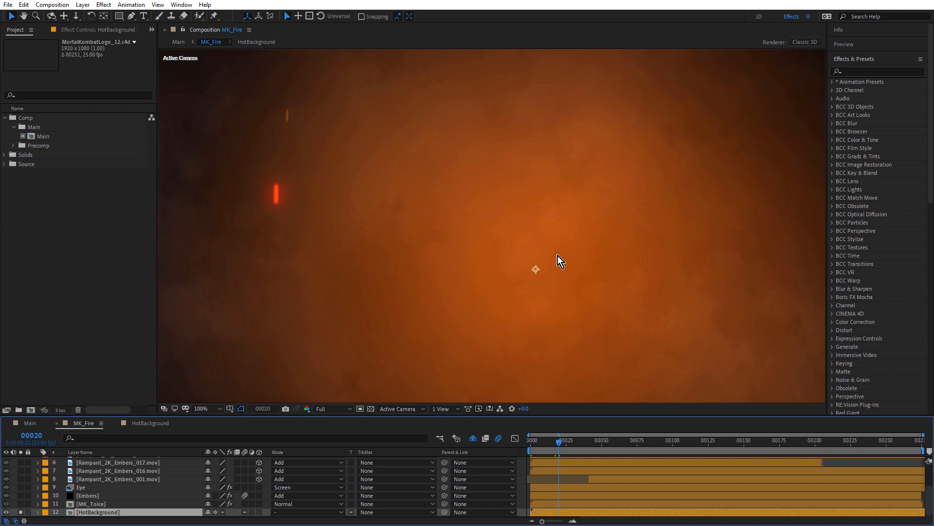
{"action": "scroll", "coordinate": [559, 260], "scroll_direction": "down", "scroll_amount": 2}
{"action": "left_click", "coordinate": [91, 504]}
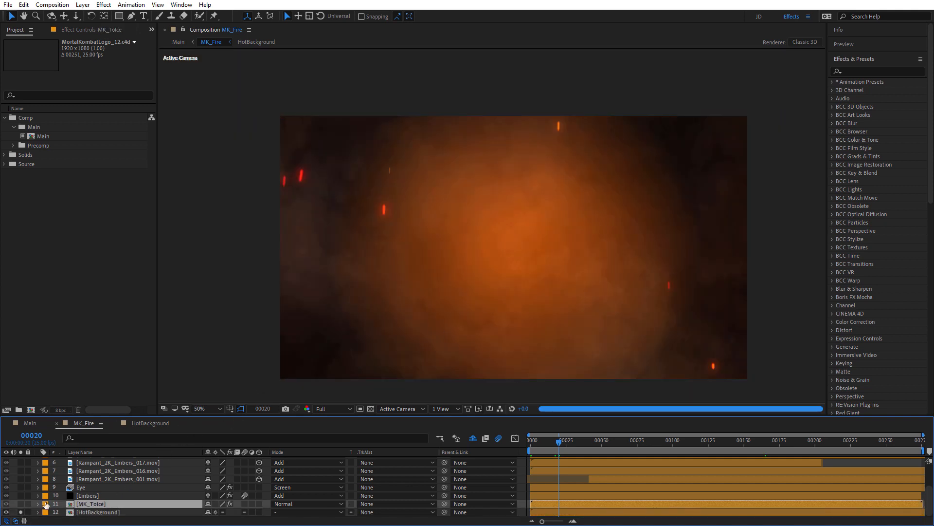
{"action": "left_click", "coordinate": [21, 504]}
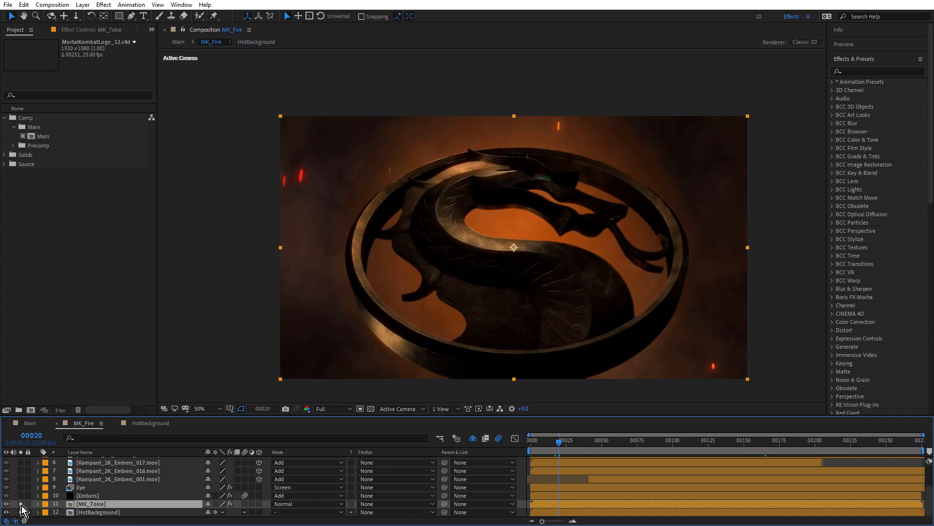
Open the MK_ToIce precomp, scrub it to frame 204, and return to MK_Fire at frame 69.
{"action": "double_click", "coordinate": [100, 504]}
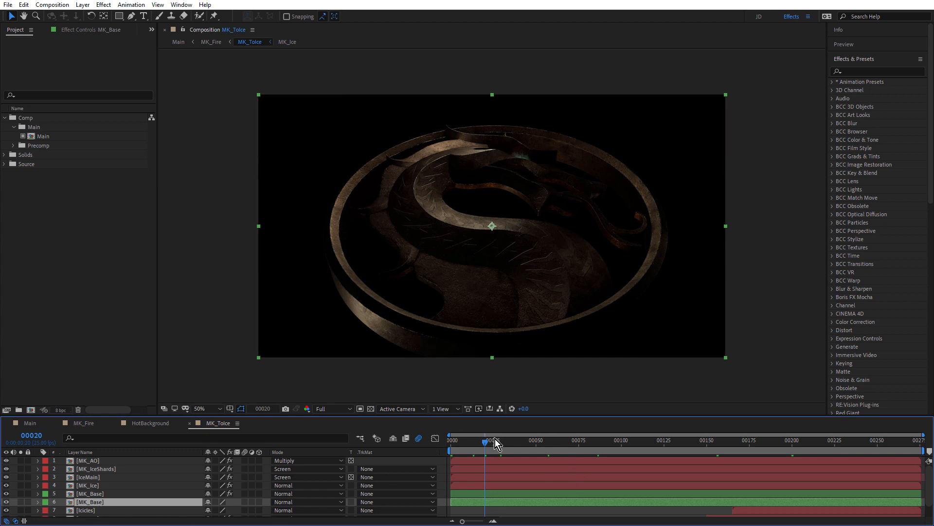
{"action": "left_click_drag", "start_coordinate": [485, 445], "coordinate": [798, 472]}
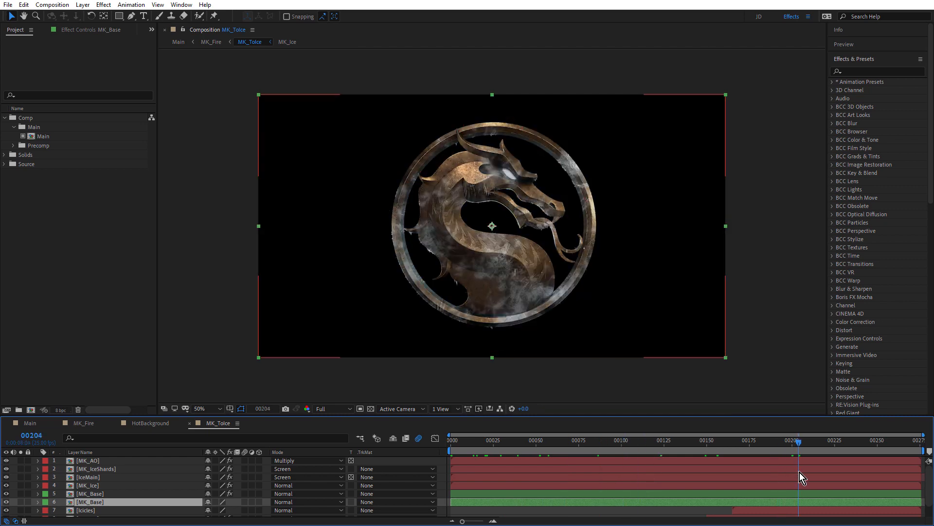
{"action": "left_click", "coordinate": [387, 432]}
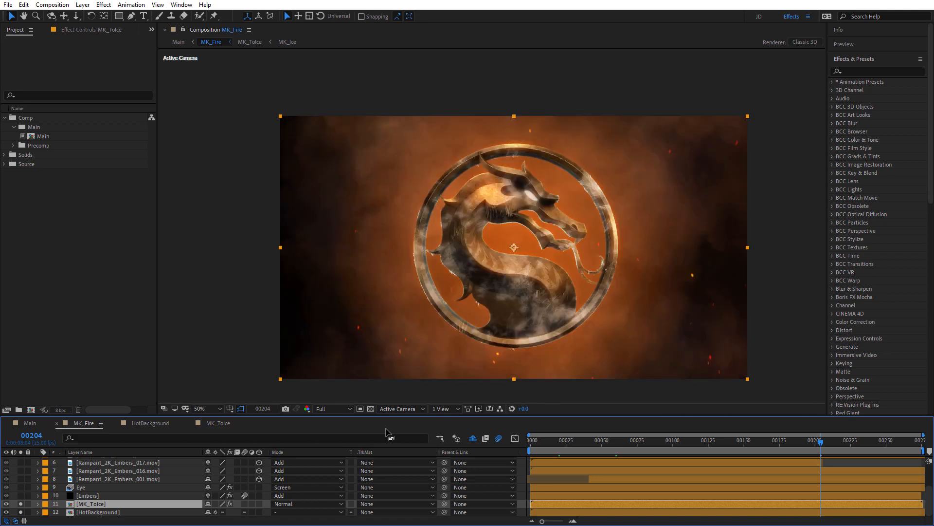
{"action": "left_click_drag", "start_coordinate": [588, 442], "coordinate": [630, 443]}
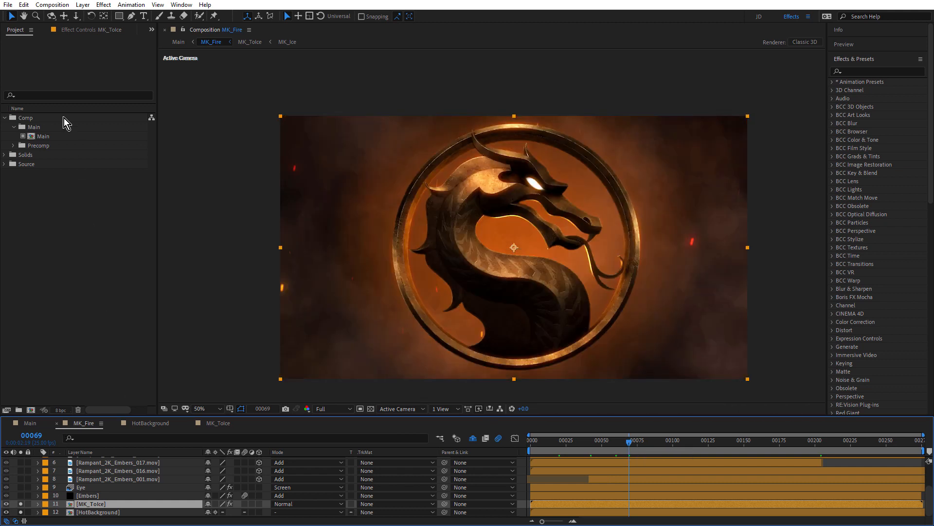
Show the effects applied to the MK_ToIce layer and switch off all three of them while viewing the logo at 100%.
{"action": "left_click", "coordinate": [78, 30]}
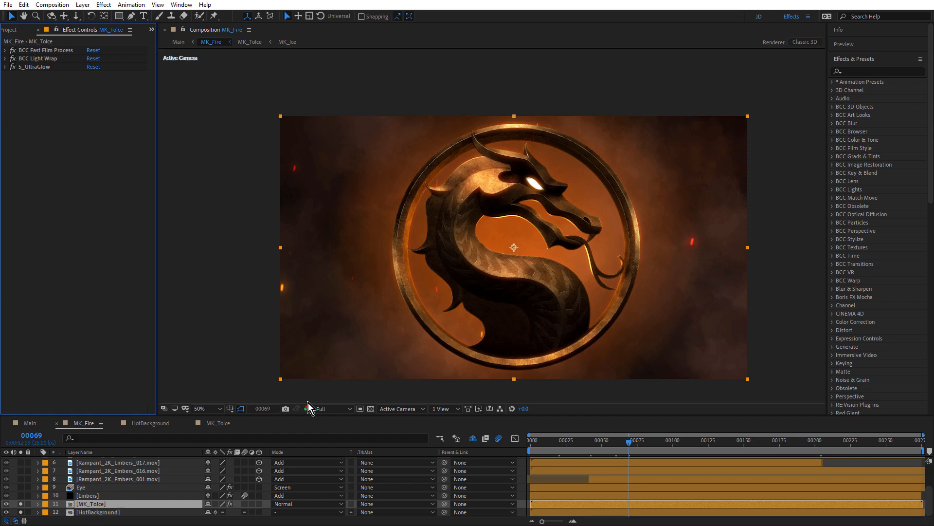
{"action": "scroll", "coordinate": [501, 204], "scroll_direction": "up", "scroll_amount": 2}
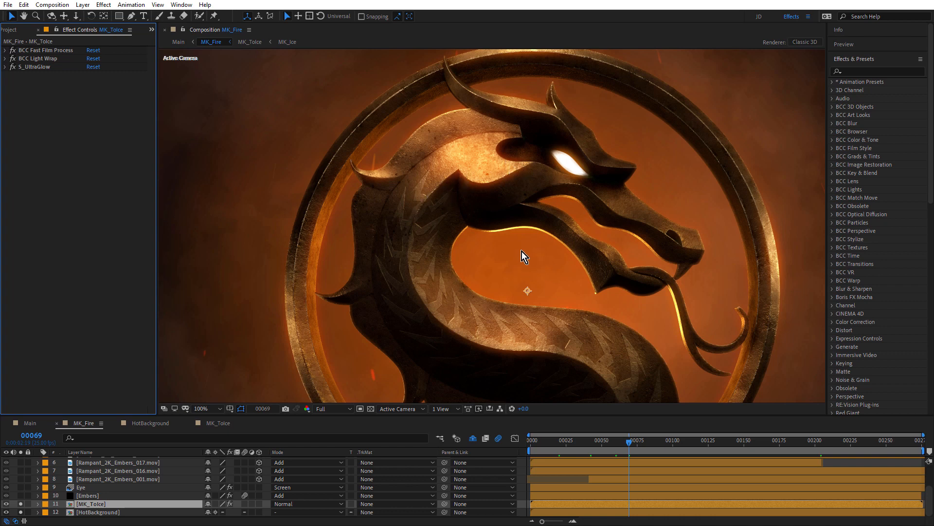
{"action": "left_click_drag", "start_coordinate": [12, 50], "coordinate": [12, 67]}
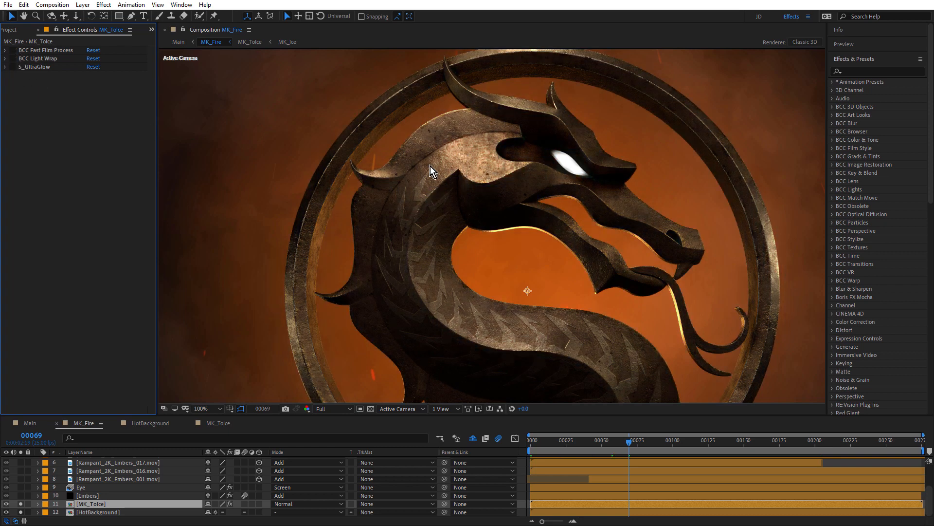
Switch the BCC Fast Film Process effect back on for MK_ToIce and expand its settings.
{"action": "left_click", "coordinate": [42, 51]}
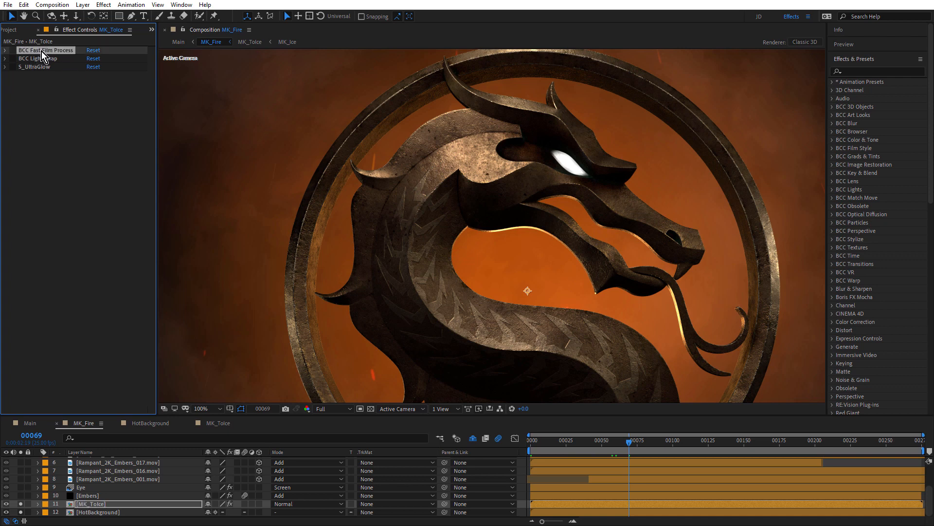
{"action": "left_click", "coordinate": [12, 50]}
{"action": "left_click", "coordinate": [5, 50]}
Try the Color Push.bsp preset on BCC Fast Film Process and undo it.
{"action": "left_click", "coordinate": [67, 89]}
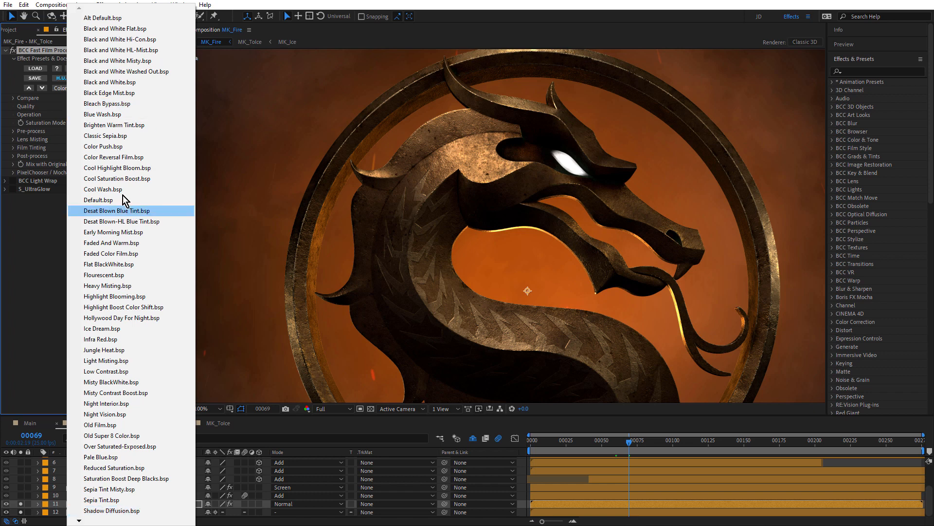
{"action": "left_click", "coordinate": [99, 148]}
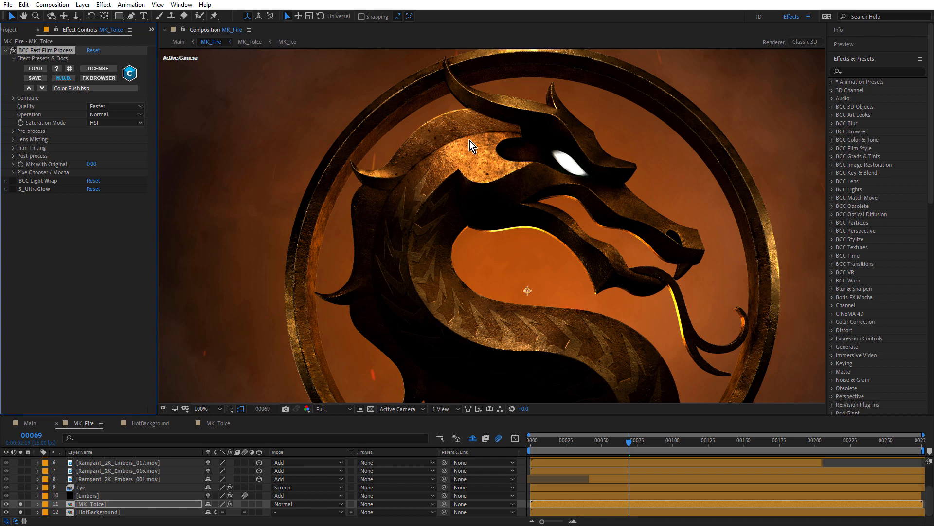
{"action": "key", "text": "ctrl+z"}
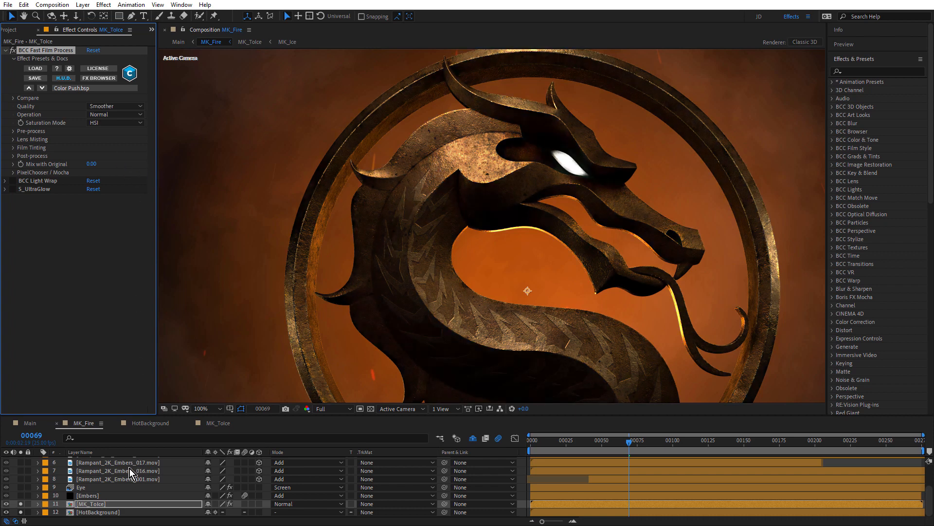
Reveal MK_ToIce's modified properties in the timeline, review its effect values, and collapse the BCC Fast Film Process settings.
{"action": "key", "text": "u"}
{"action": "key", "text": "u"}
{"action": "scroll", "coordinate": [138, 485], "scroll_direction": "down", "scroll_amount": 2}
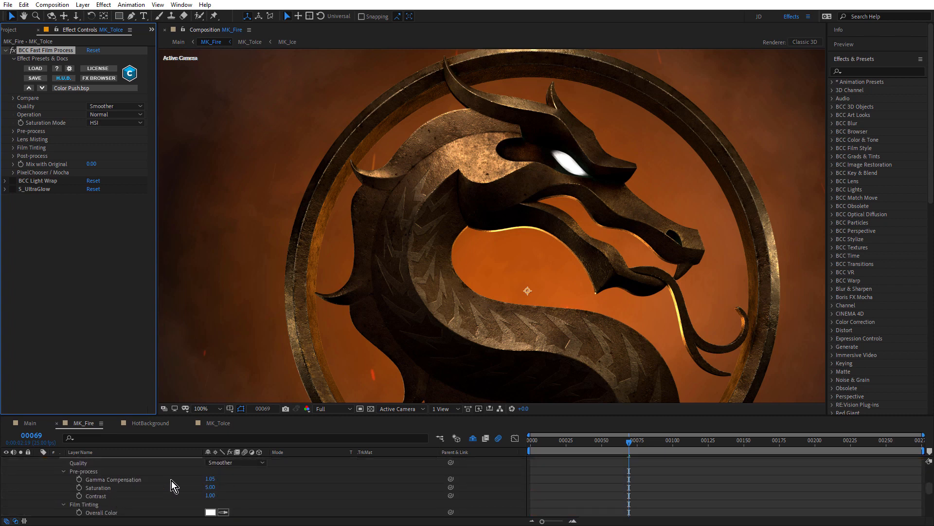
{"action": "scroll", "coordinate": [165, 480], "scroll_direction": "down", "scroll_amount": 1}
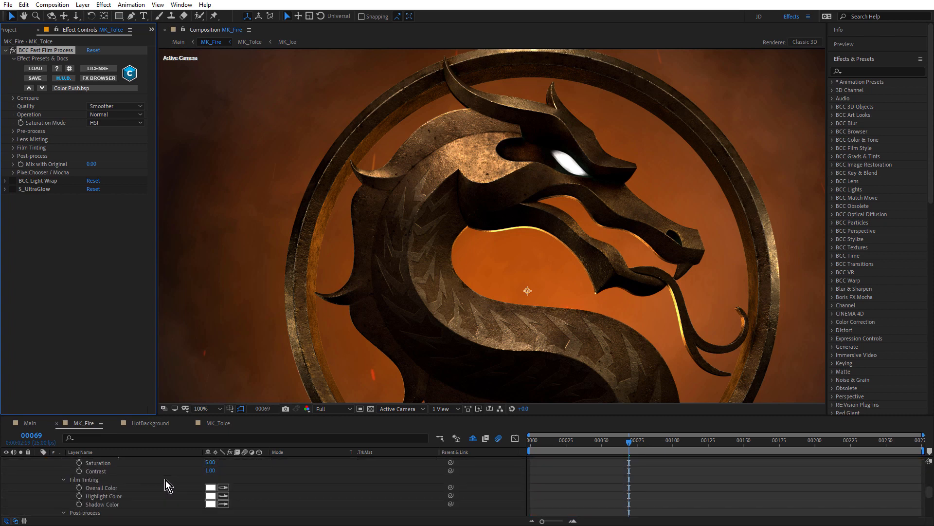
{"action": "scroll", "coordinate": [166, 479], "scroll_direction": "down", "scroll_amount": 2}
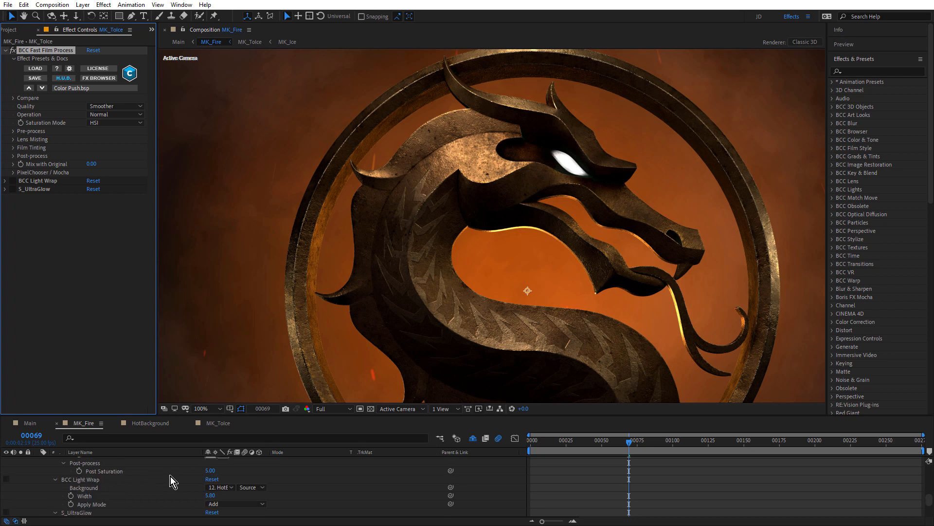
{"action": "scroll", "coordinate": [170, 476], "scroll_direction": "up", "scroll_amount": 10}
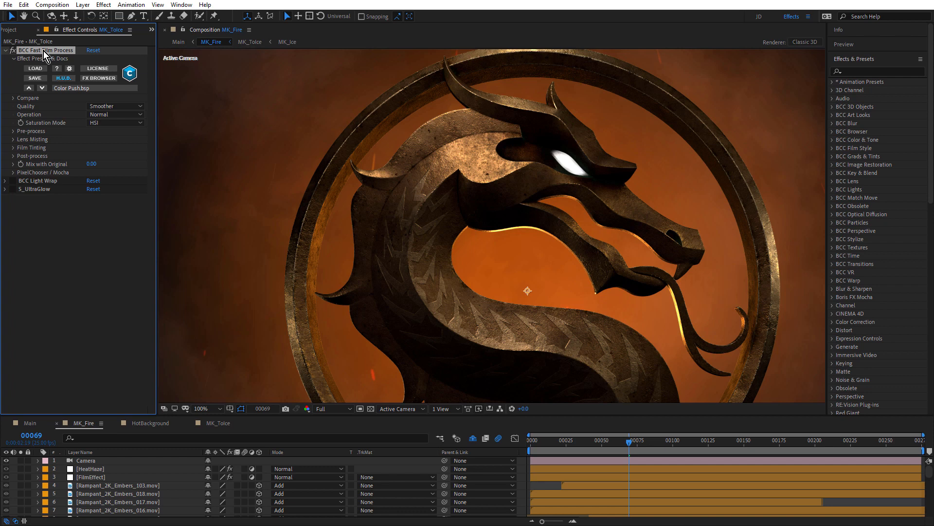
{"action": "left_click", "coordinate": [5, 50]}
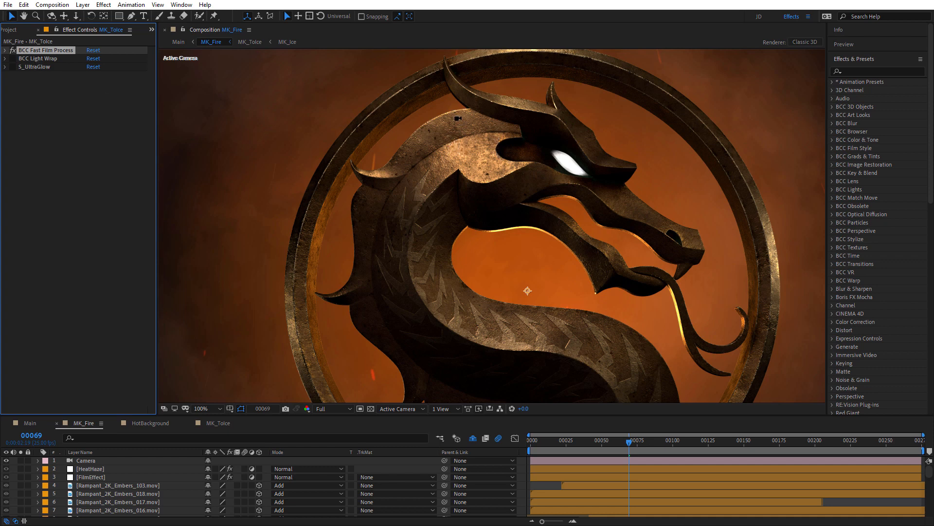
Enable BCC Light Wrap on MK_ToIce and compare the logo's edge at 400% with the effect off and on.
{"action": "scroll", "coordinate": [506, 144], "scroll_direction": "up", "scroll_amount": 4}
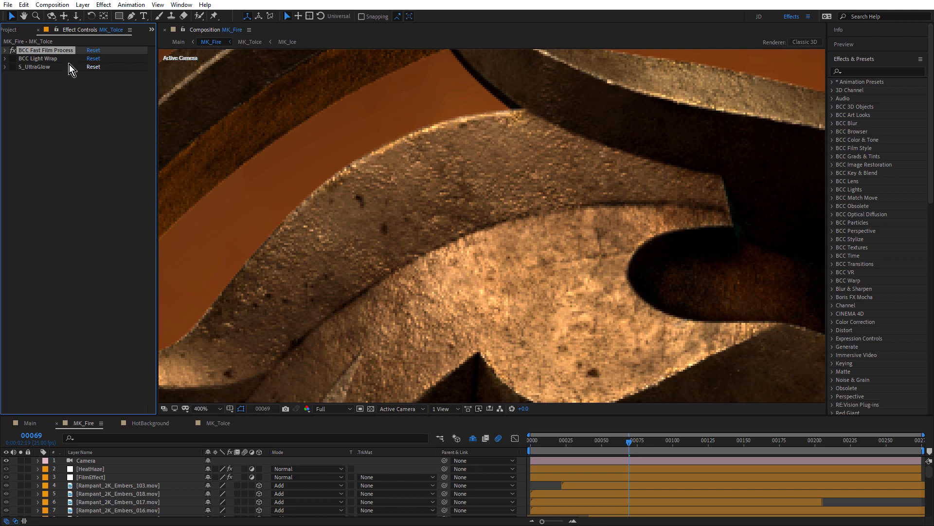
{"action": "left_click", "coordinate": [41, 58]}
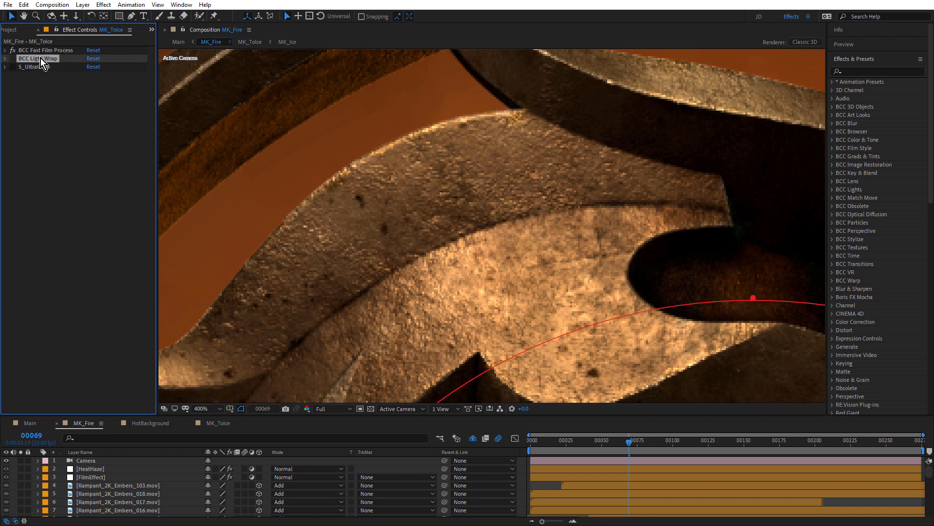
{"action": "left_click", "coordinate": [9, 61]}
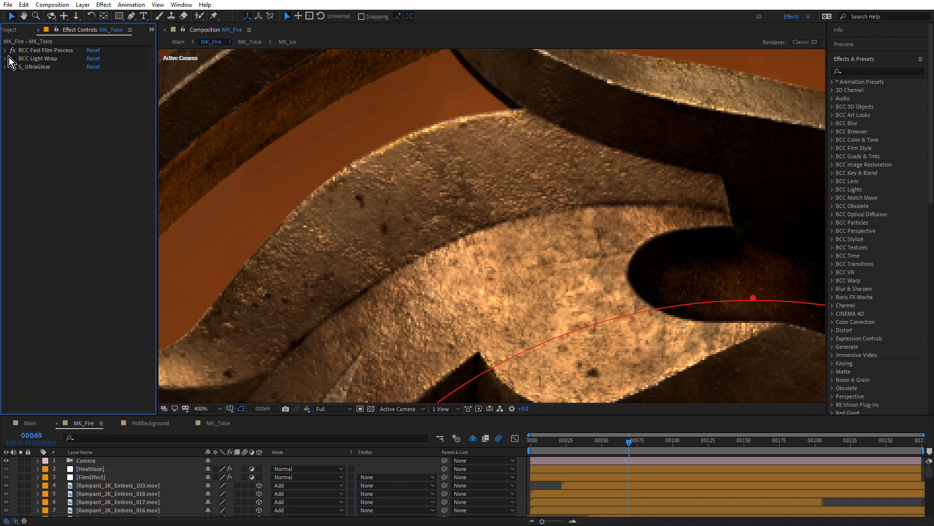
{"action": "left_click", "coordinate": [13, 58]}
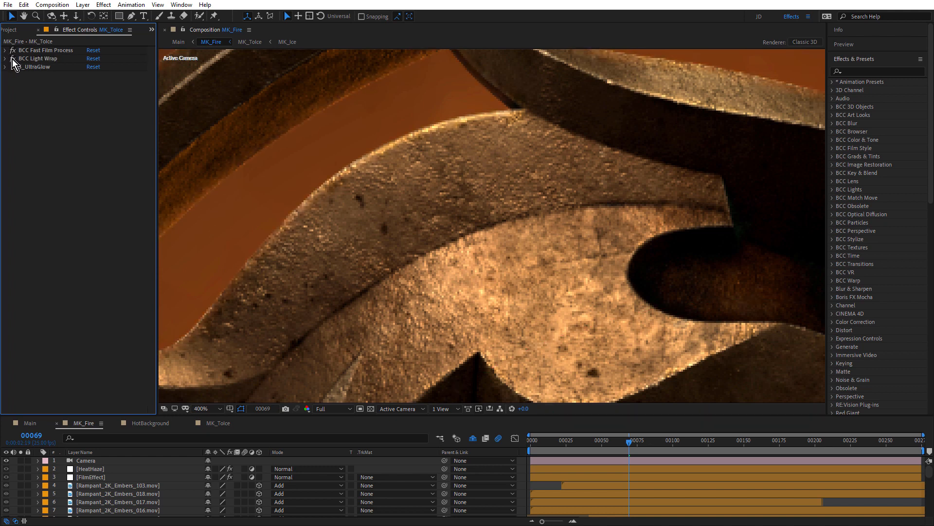
{"action": "left_click", "coordinate": [13, 59]}
{"action": "left_click", "coordinate": [13, 59]}
{"action": "left_click", "coordinate": [13, 58]}
Expand the BCC Light Wrap settings, check the Wrap Source options, and locate the HotBackground layer used as its background.
{"action": "left_click", "coordinate": [5, 58]}
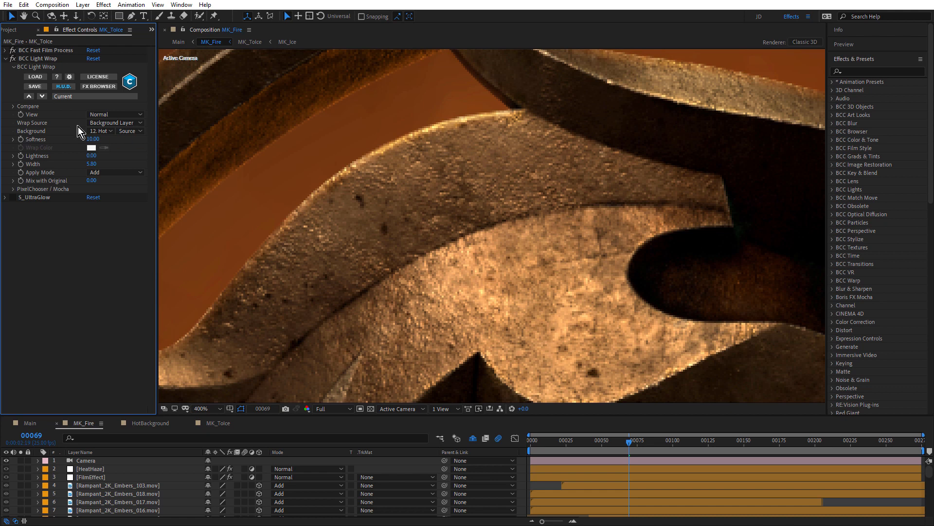
{"action": "left_click", "coordinate": [109, 123]}
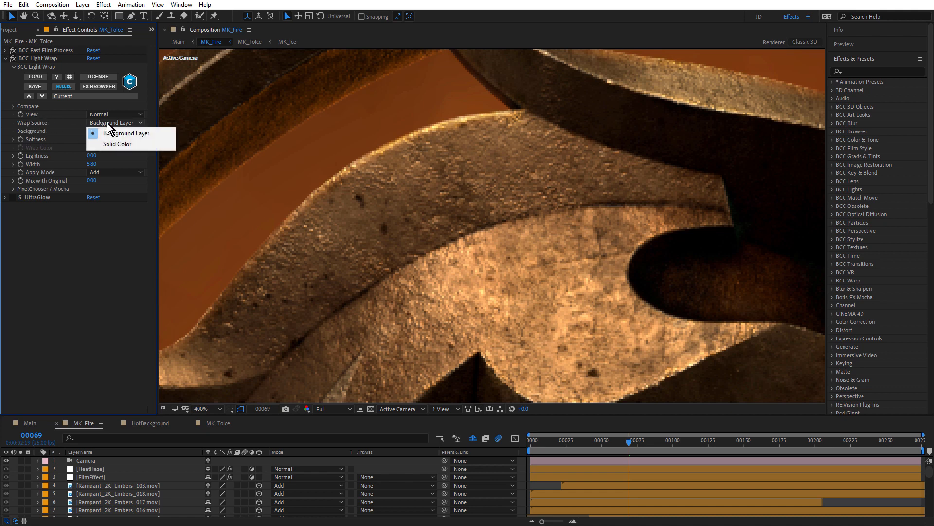
{"action": "left_click", "coordinate": [81, 256]}
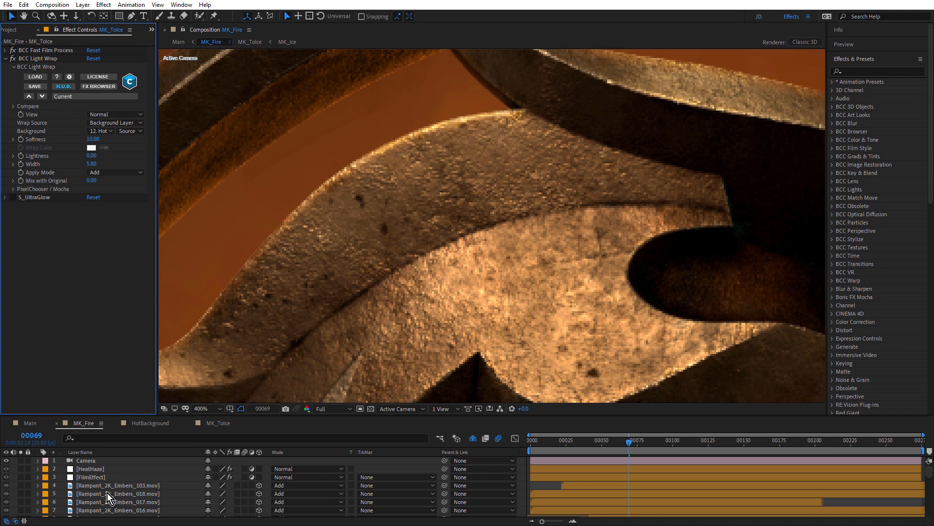
{"action": "scroll", "coordinate": [113, 482], "scroll_direction": "down", "scroll_amount": 5}
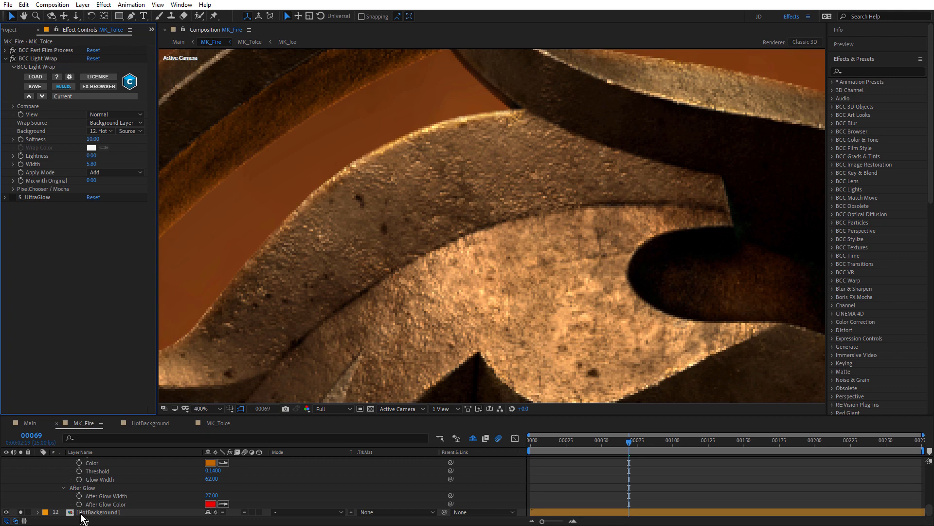
Toggle BCC Light Wrap off and on again to compare the logo's edges, and return the view to 100%.
{"action": "left_click", "coordinate": [13, 59]}
{"action": "left_click", "coordinate": [13, 58]}
{"action": "left_click", "coordinate": [13, 58]}
{"action": "left_click", "coordinate": [12, 58]}
{"action": "scroll", "coordinate": [457, 167], "scroll_direction": "down", "scroll_amount": 2}
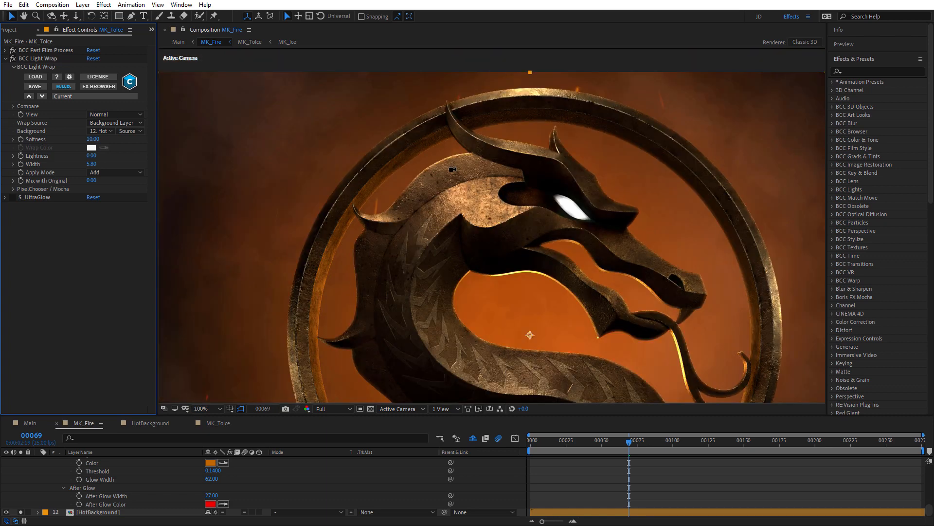
Switch the S_UltraGlow effect back on for MK_ToIce and view the glowing logo at 50%.
{"action": "left_click", "coordinate": [43, 200]}
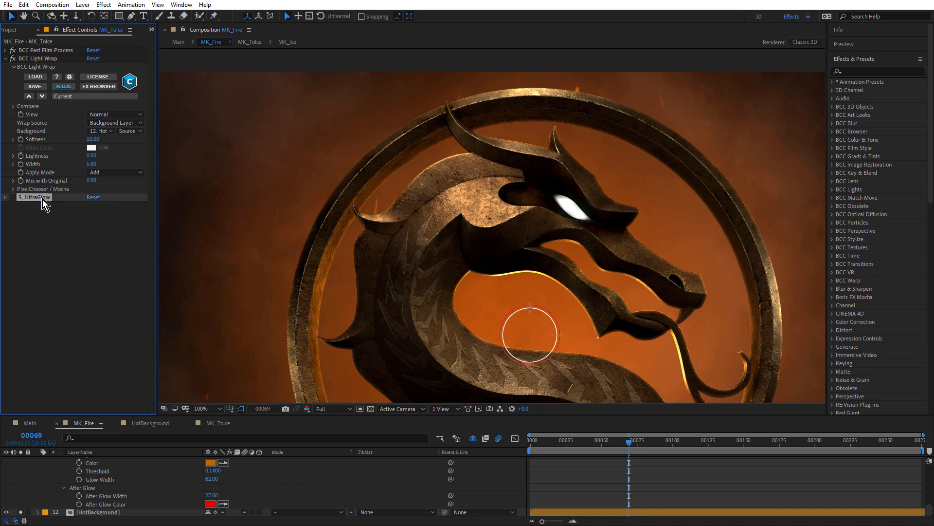
{"action": "left_click", "coordinate": [12, 198]}
{"action": "left_click", "coordinate": [13, 197]}
{"action": "scroll", "coordinate": [517, 205], "scroll_direction": "down", "scroll_amount": 1}
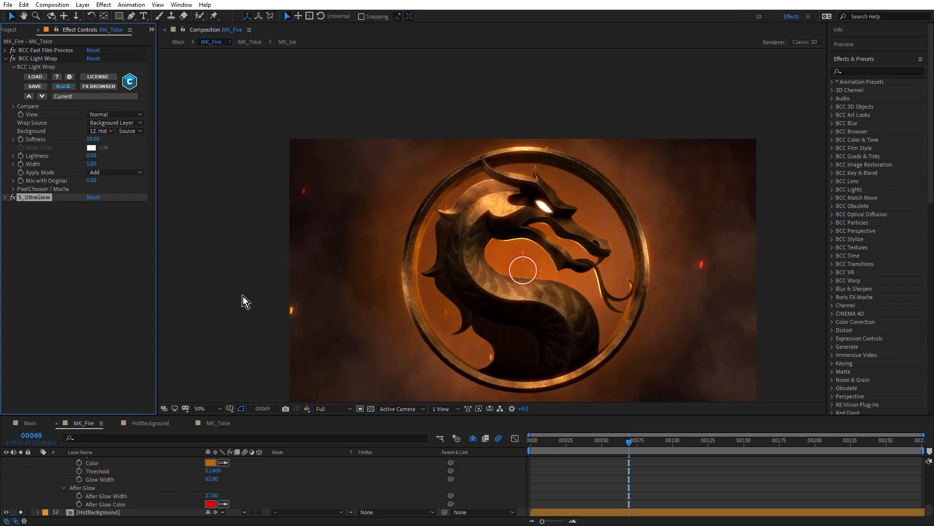
Enlarge the timeline area to review all the modified effect values of MK_ToIce, and shrink it again.
{"action": "scroll", "coordinate": [189, 482], "scroll_direction": "up", "scroll_amount": 10}
{"action": "left_click_drag", "start_coordinate": [172, 415], "coordinate": [189, 257]}
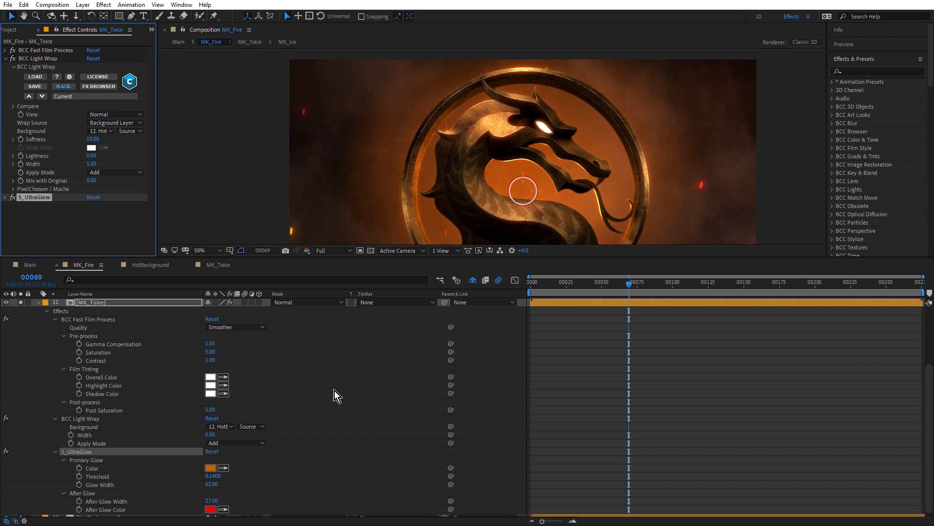
{"action": "scroll", "coordinate": [334, 390], "scroll_direction": "down", "scroll_amount": 1}
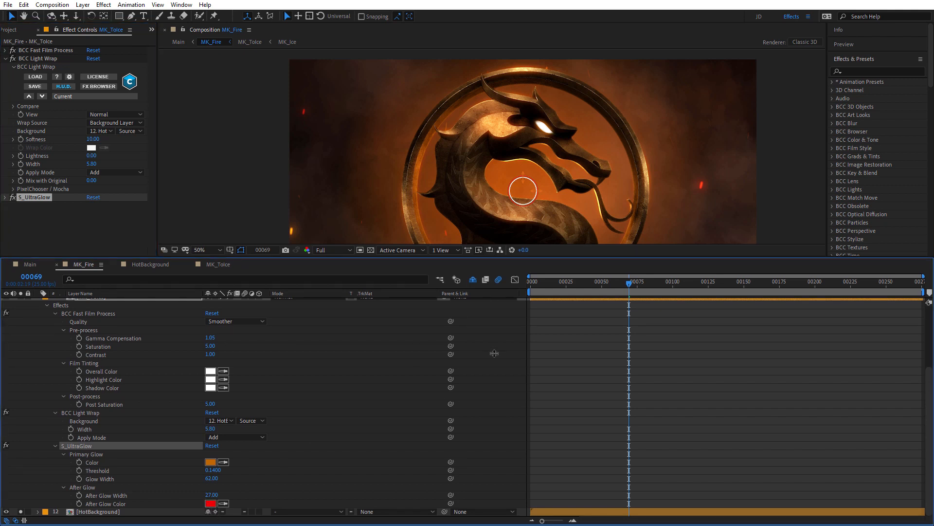
{"action": "left_click_drag", "start_coordinate": [490, 257], "coordinate": [490, 353]}
Examine the glow on the dragon and ring in close-up at 100% and in the wider view at 50%.
{"action": "scroll", "coordinate": [511, 137], "scroll_direction": "up", "scroll_amount": 2}
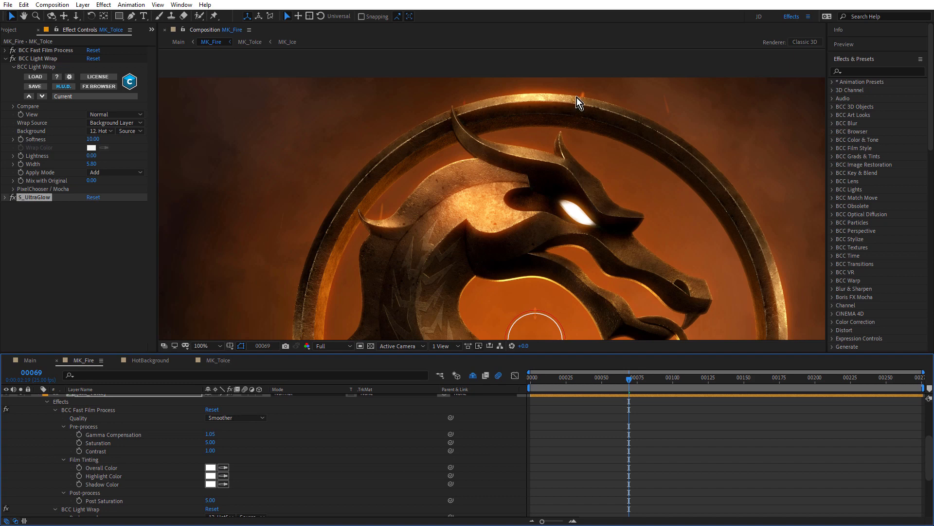
{"action": "left_click_drag", "start_coordinate": [494, 218], "coordinate": [462, 214]}
{"action": "key", "text": "v"}
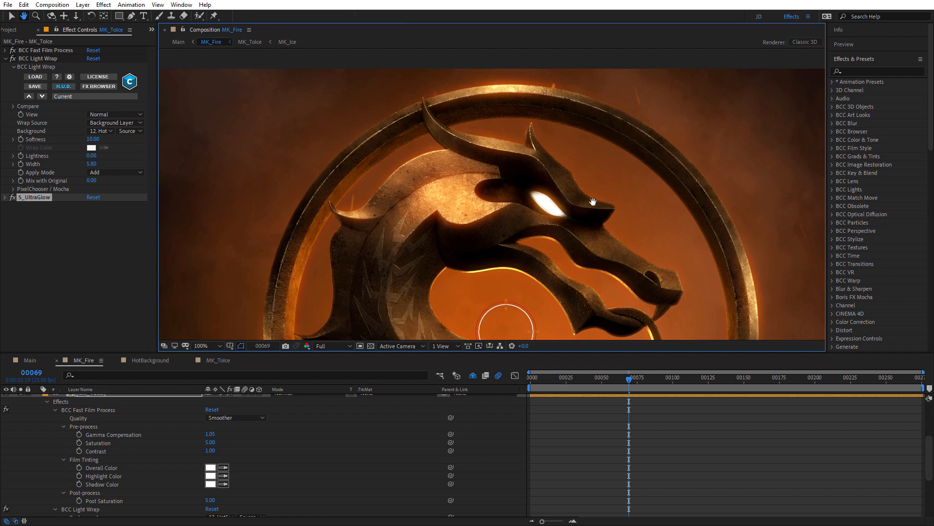
{"action": "key", "text": "comma"}
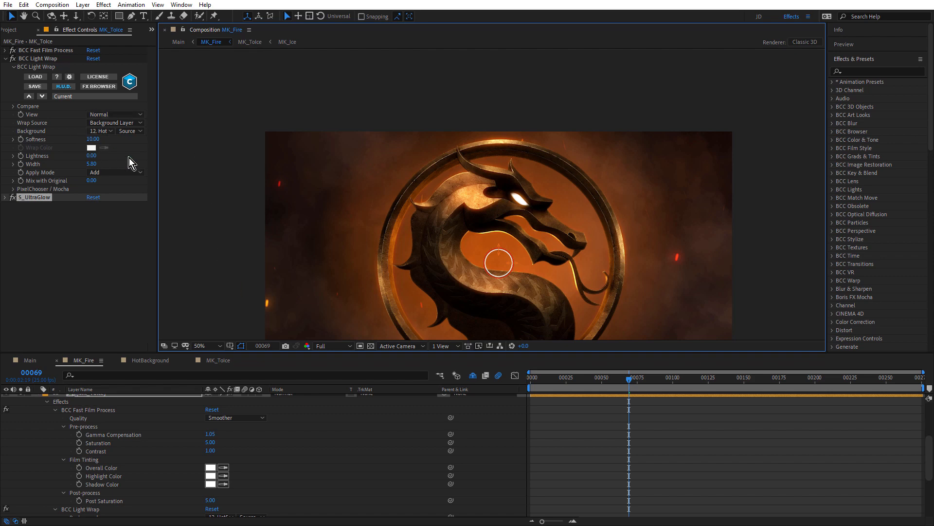
{"action": "scroll", "coordinate": [480, 258], "scroll_direction": "up", "scroll_amount": 2}
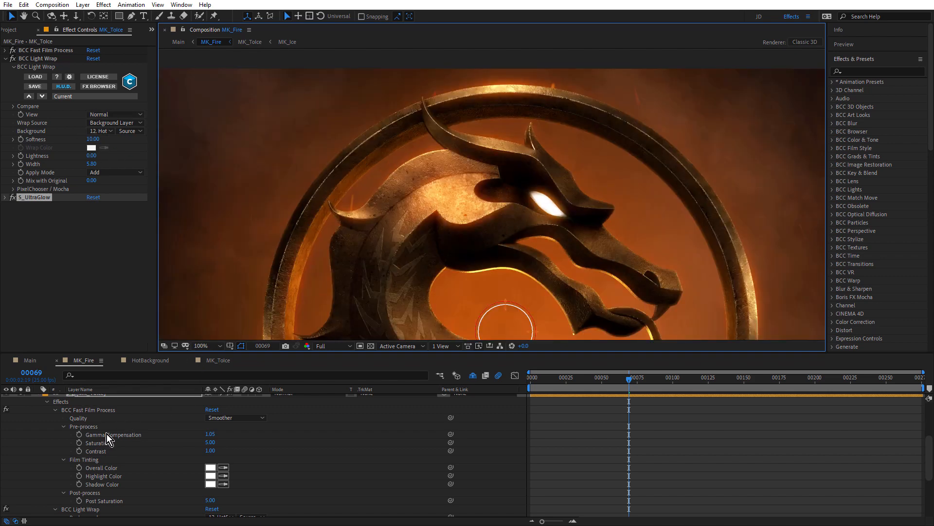
Collapse MK_ToIce's layer properties in the timeline and its BCC Light Wrap settings.
{"action": "scroll", "coordinate": [107, 434], "scroll_direction": "up", "scroll_amount": 3}
{"action": "left_click", "coordinate": [36, 480]}
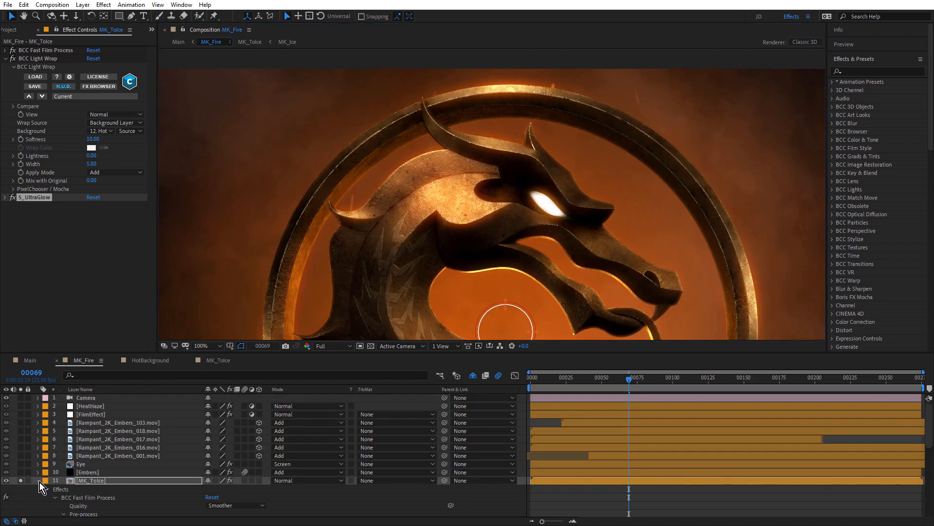
{"action": "left_click", "coordinate": [5, 58]}
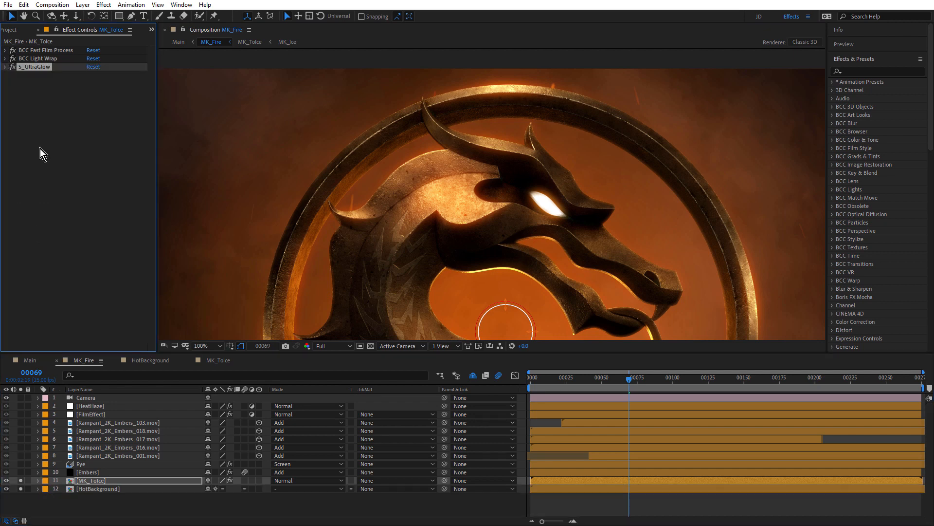
Compare the logo with and without its effects by repeatedly toggling all MK_ToIce effects, leaving them on.
{"action": "left_click", "coordinate": [231, 480]}
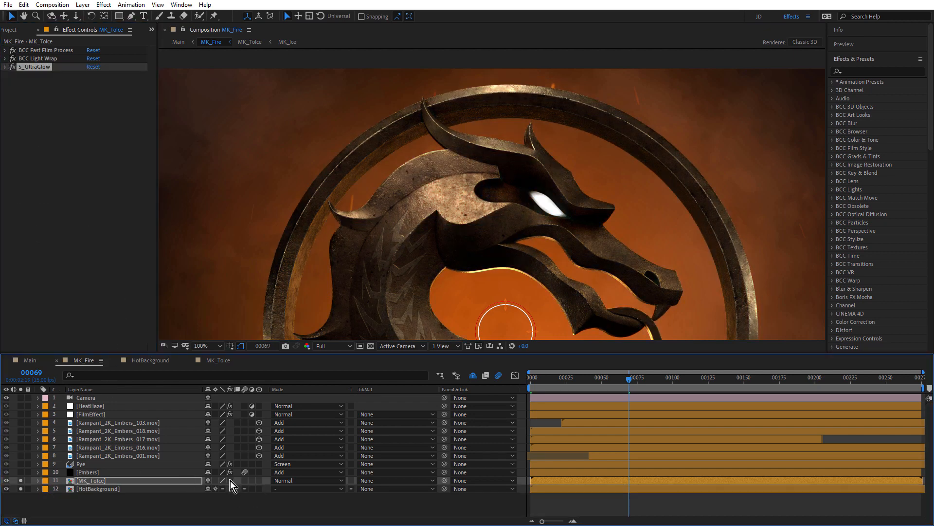
{"action": "left_click", "coordinate": [229, 480]}
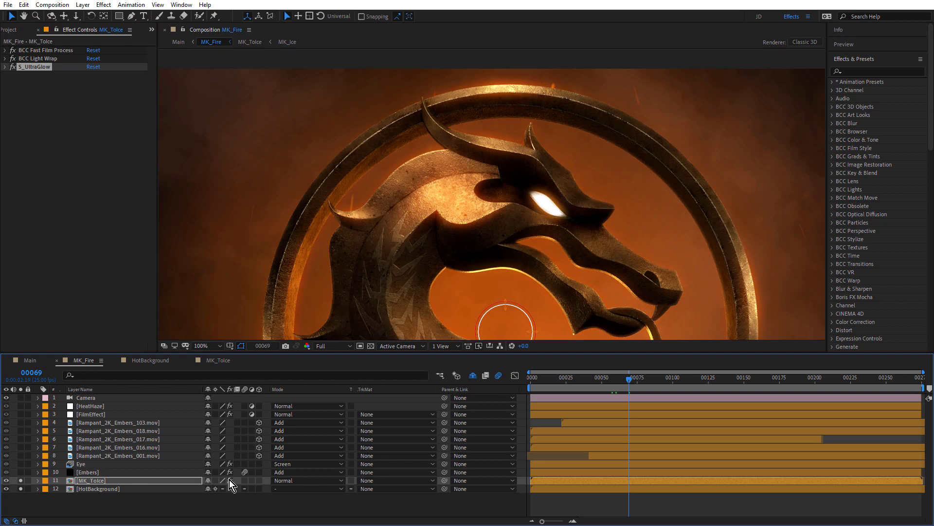
{"action": "left_click", "coordinate": [230, 480]}
{"action": "left_click", "coordinate": [229, 480]}
{"action": "left_click", "coordinate": [229, 480]}
{"action": "left_click", "coordinate": [229, 480]}
Solo the Embers particle layer with MK_ToIce and HotBackground, and inspect the floating embers up close and in the full frame at frame 50.
{"action": "left_click", "coordinate": [85, 472]}
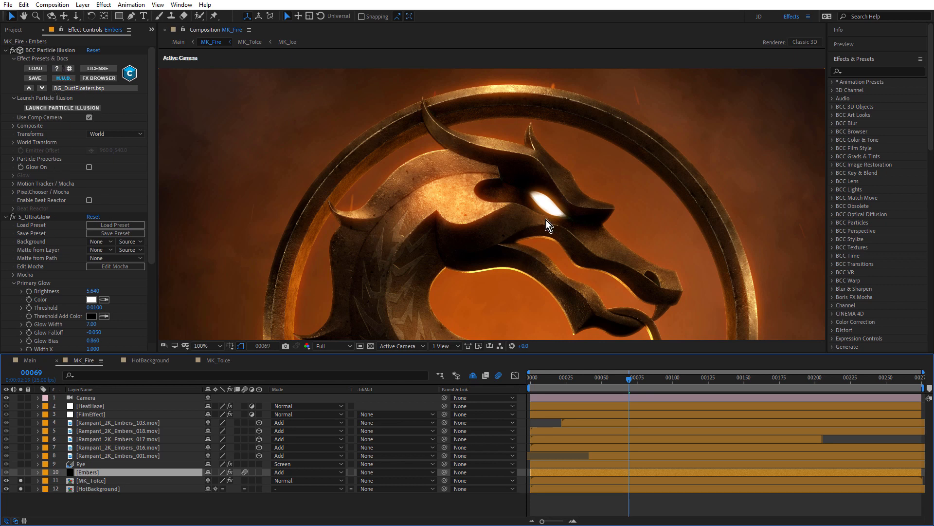
{"action": "scroll", "coordinate": [525, 198], "scroll_direction": "down", "scroll_amount": 2}
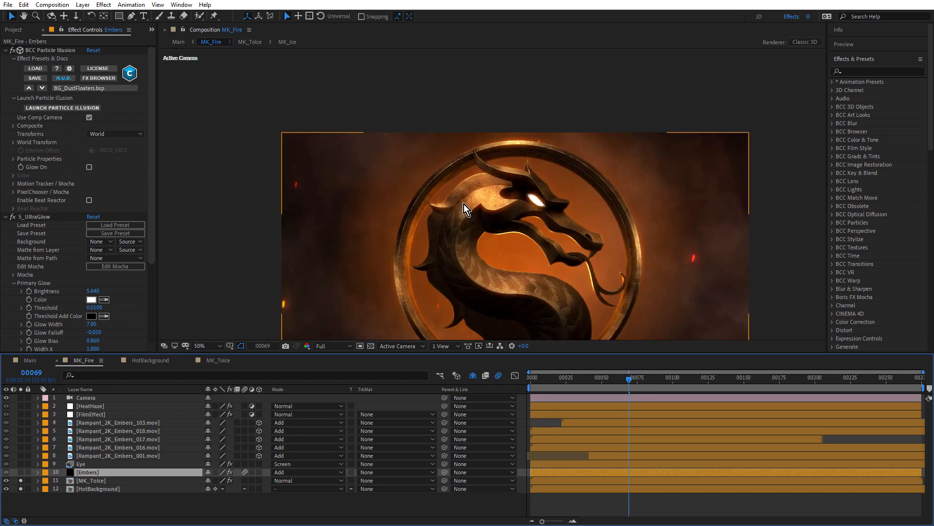
{"action": "left_click", "coordinate": [21, 472]}
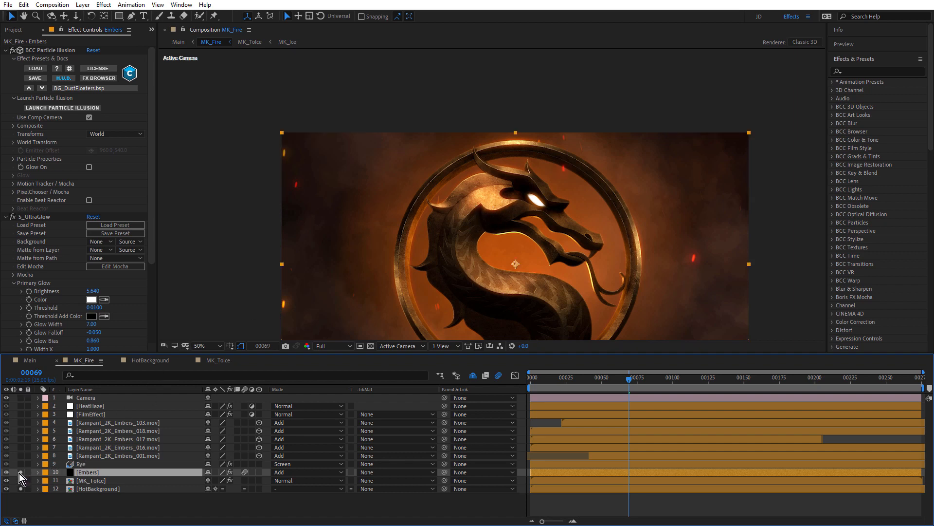
{"action": "scroll", "coordinate": [579, 168], "scroll_direction": "up", "scroll_amount": 2}
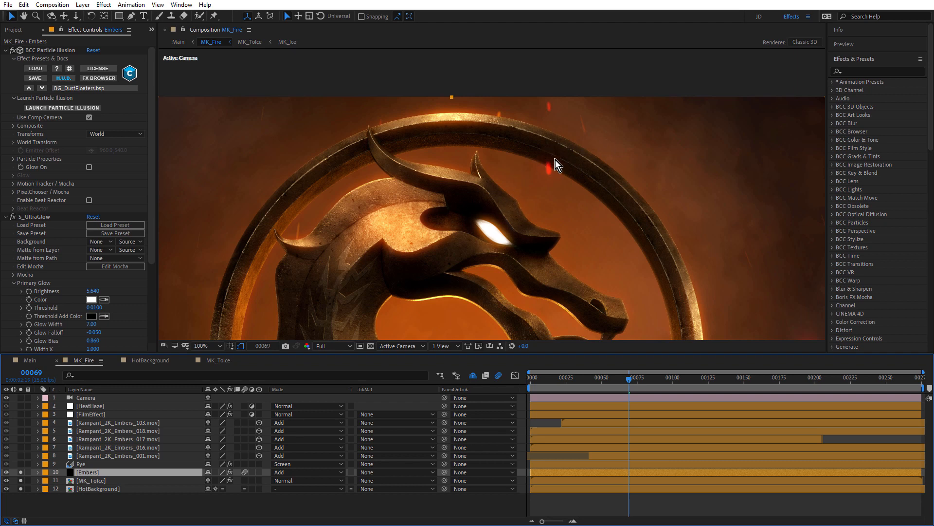
{"action": "mouse_move", "coordinate": [602, 377]}
{"action": "left_mouse_down"}
{"action": "mouse_move", "coordinate": [630, 381]}
{"action": "mouse_move", "coordinate": [579, 383]}
{"action": "mouse_move", "coordinate": [603, 389]}
{"action": "left_mouse_up"}
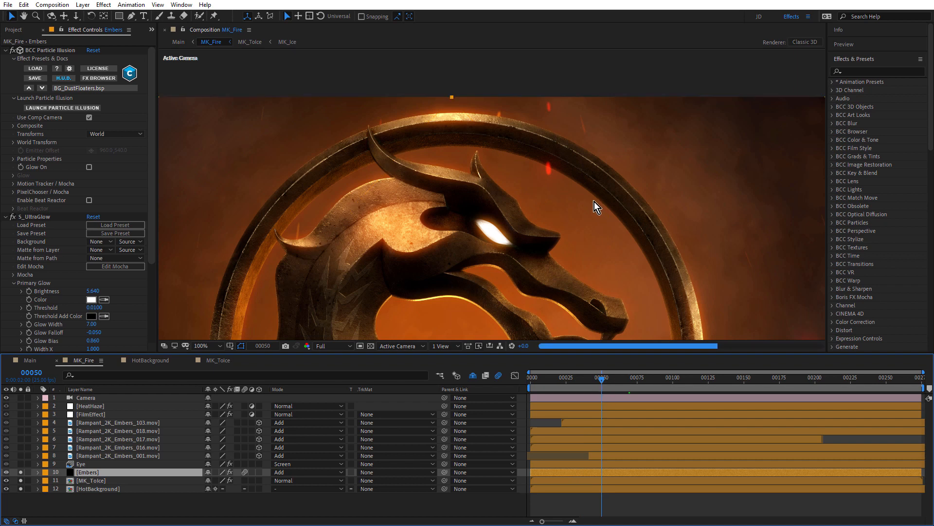
{"action": "scroll", "coordinate": [595, 201], "scroll_direction": "down", "scroll_amount": 2}
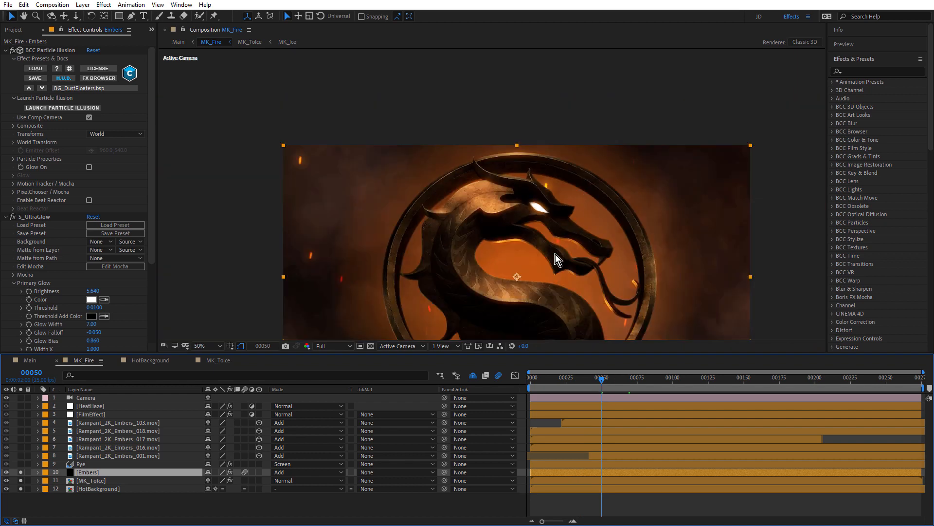
{"action": "left_click_drag", "start_coordinate": [556, 255], "coordinate": [510, 168]}
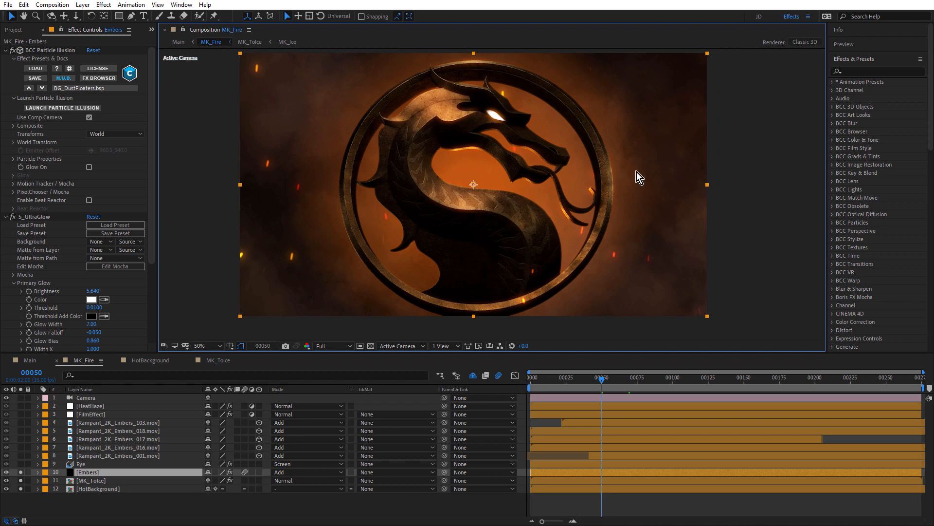
Isolate the Eye layer with solo and turn off its S_LensFlareAutoTrack effect to view the bare eye shape at frame 99.
{"action": "left_click", "coordinate": [71, 398]}
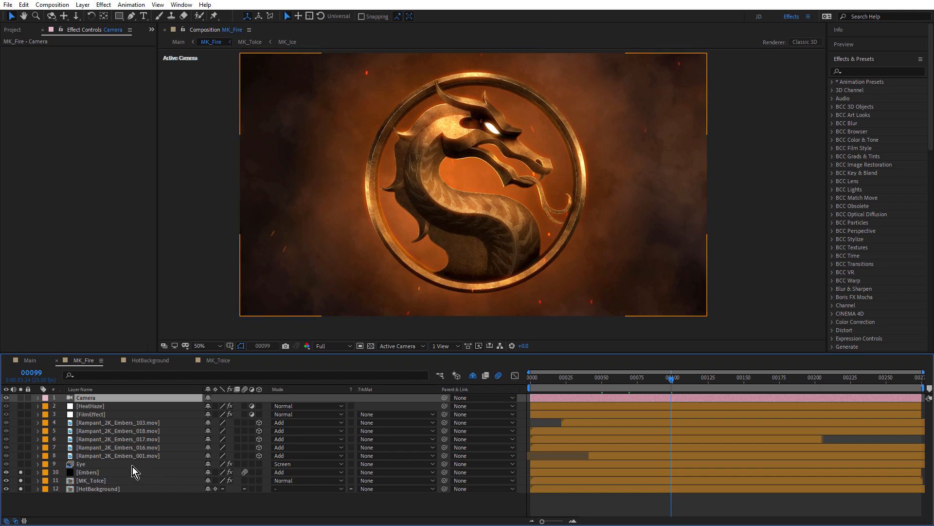
{"action": "left_click", "coordinate": [82, 465]}
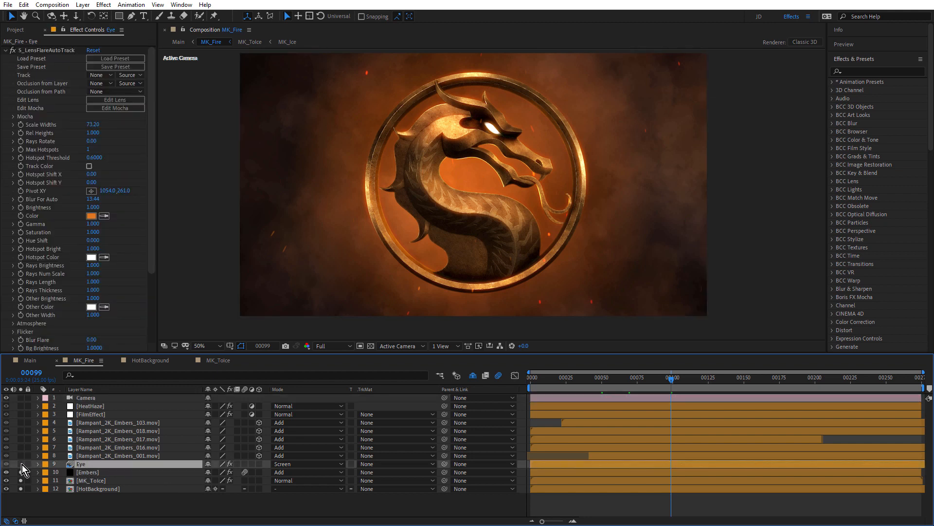
{"action": "left_click", "coordinate": [20, 464], "text": "alt"}
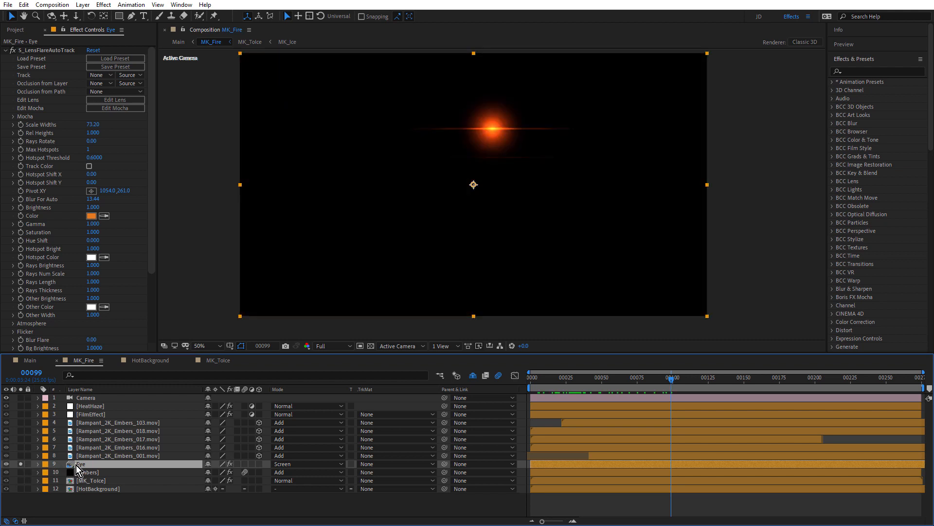
{"action": "left_click", "coordinate": [13, 50]}
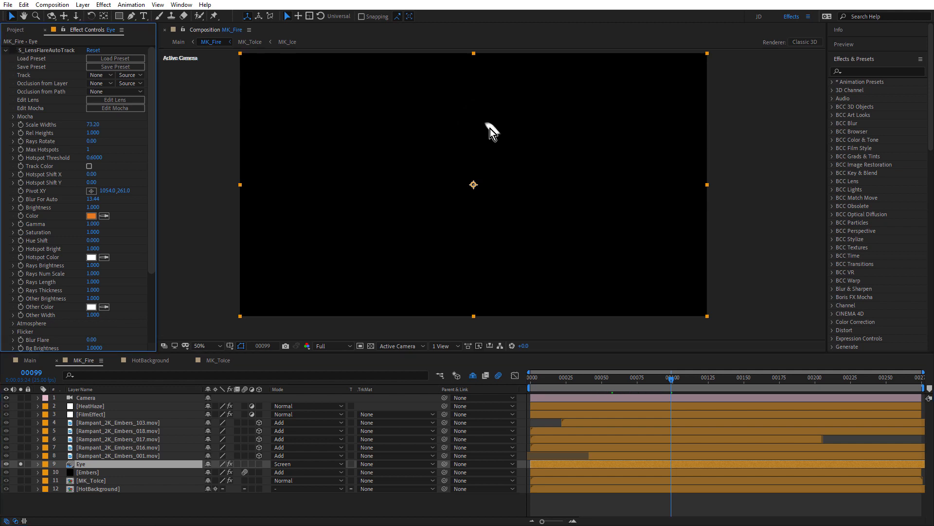
Browse the S_LensFlareAutoTrack presets as far as Eye of the Beholder, and close the preset browser without loading one.
{"action": "left_click", "coordinate": [109, 58]}
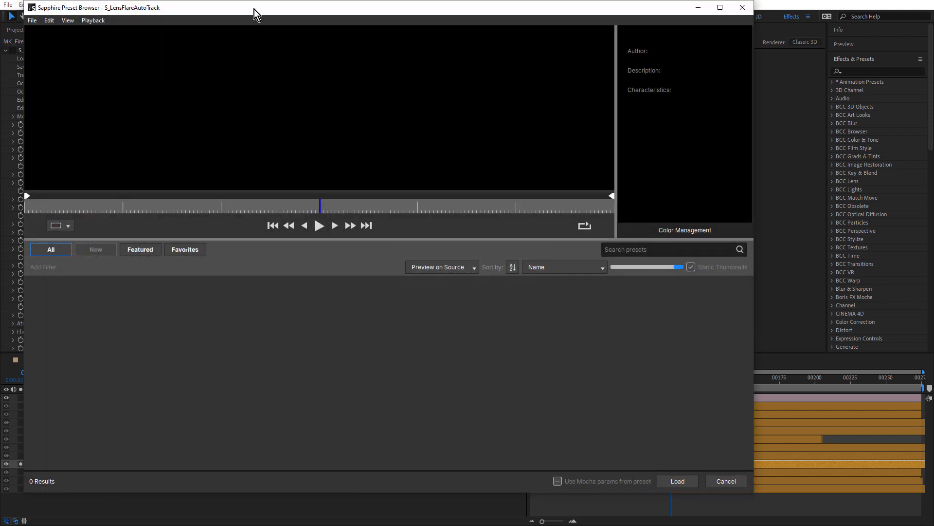
{"action": "left_click_drag", "start_coordinate": [254, 9], "coordinate": [313, 36]}
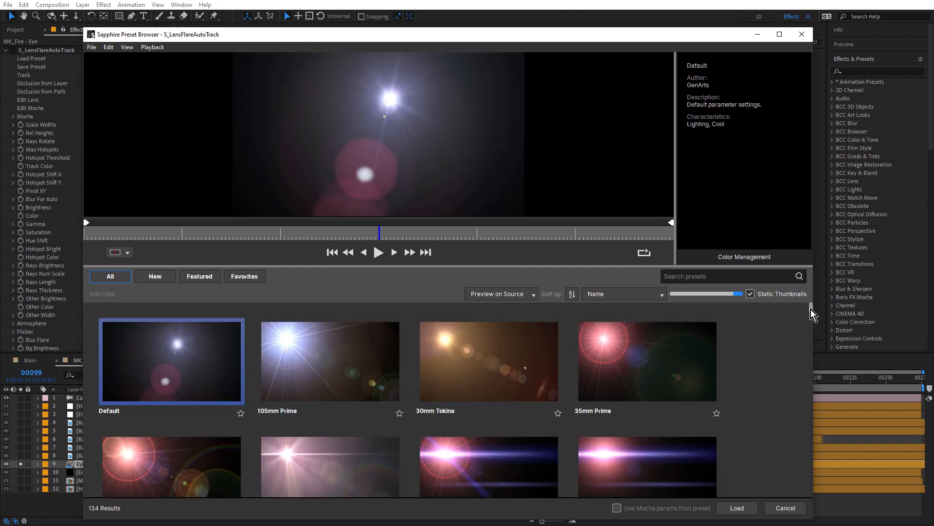
{"action": "left_click_drag", "start_coordinate": [810, 308], "coordinate": [802, 375]}
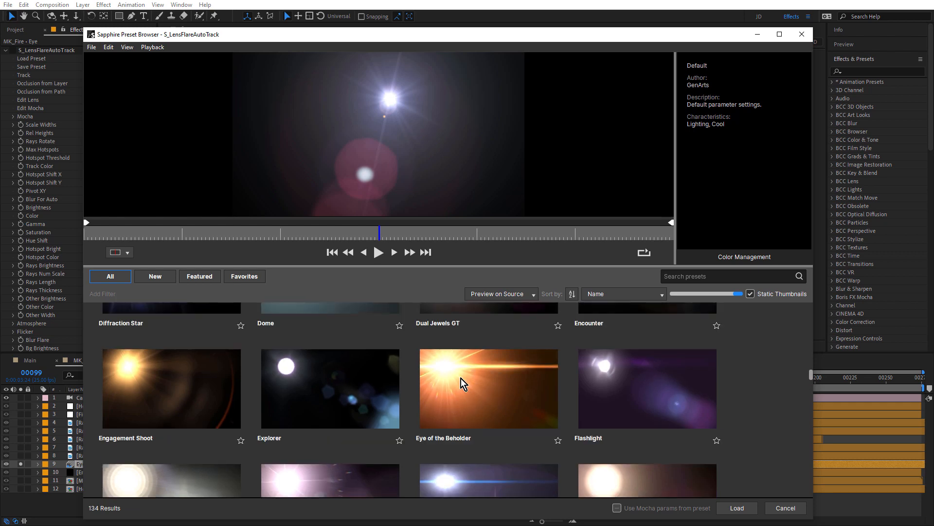
{"action": "left_click", "coordinate": [785, 508]}
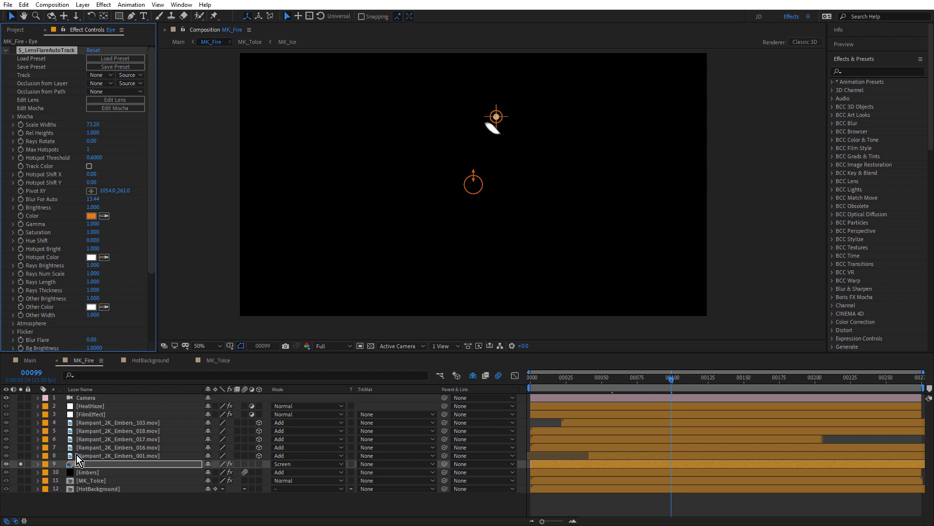
Compare the eye with and without the lens flare around frames 26 to 28, and scrub to frame 76 with the flare on.
{"action": "left_click", "coordinate": [13, 50]}
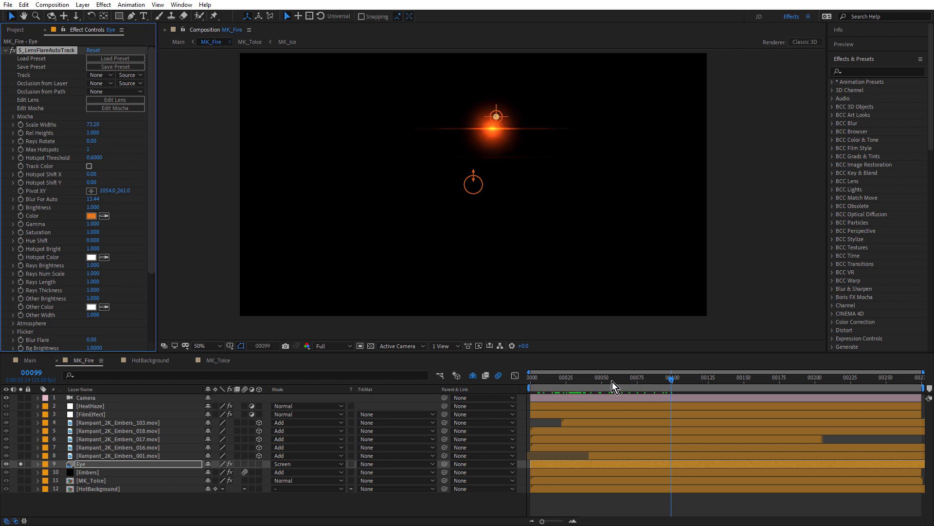
{"action": "left_click_drag", "start_coordinate": [612, 381], "coordinate": [571, 389]}
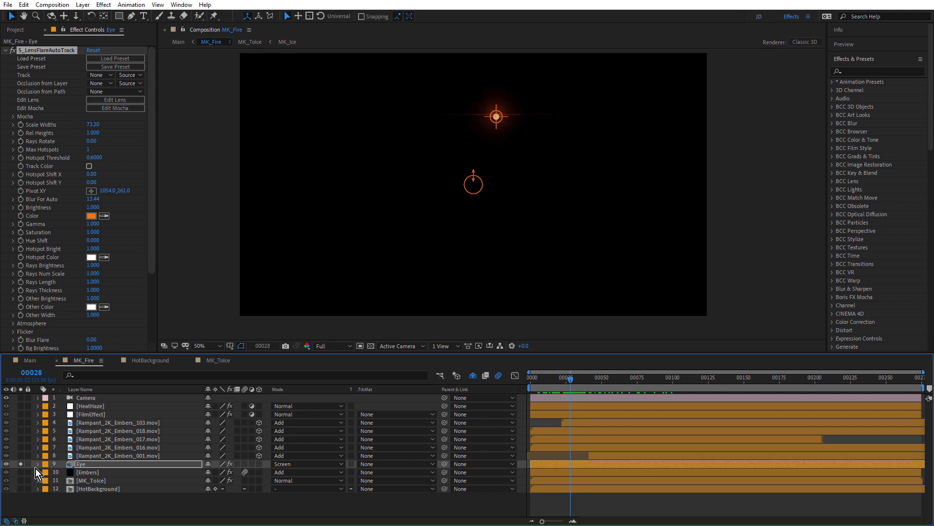
{"action": "left_click", "coordinate": [12, 50]}
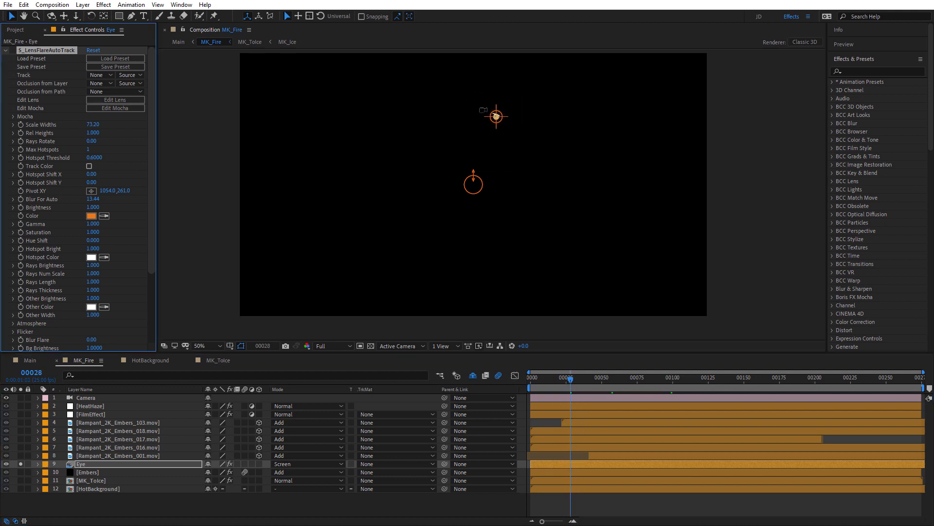
{"action": "scroll", "coordinate": [495, 113], "scroll_direction": "up", "scroll_amount": 4}
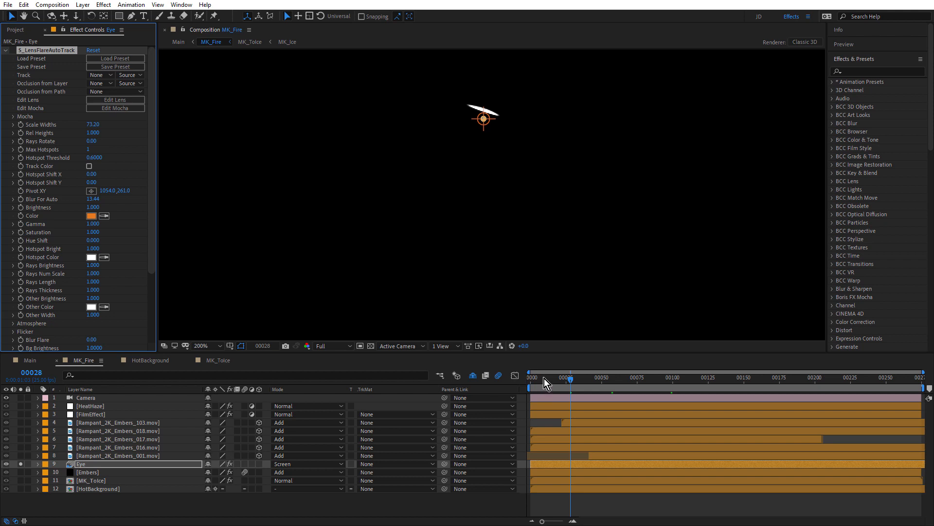
{"action": "mouse_move", "coordinate": [544, 379]}
{"action": "left_mouse_down"}
{"action": "mouse_move", "coordinate": [521, 384]}
{"action": "mouse_move", "coordinate": [582, 384]}
{"action": "mouse_move", "coordinate": [567, 386]}
{"action": "left_mouse_up"}
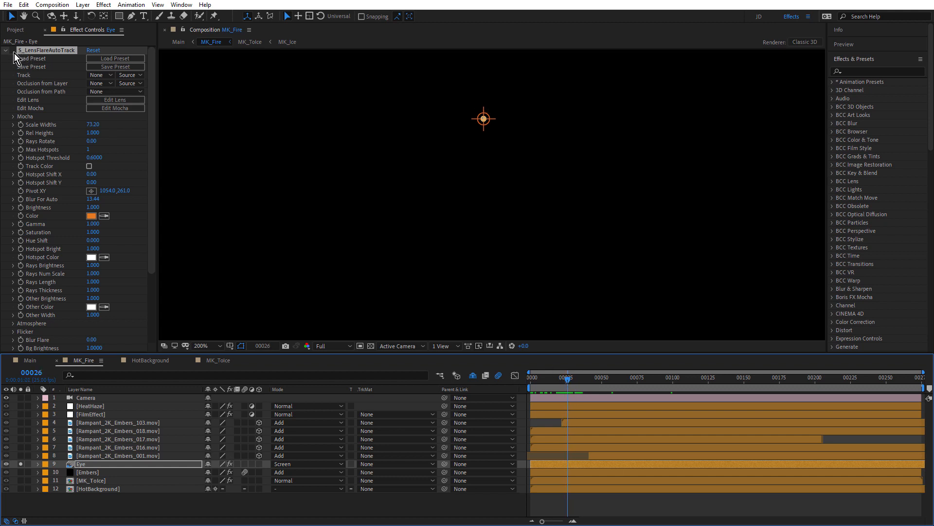
{"action": "left_click", "coordinate": [14, 54]}
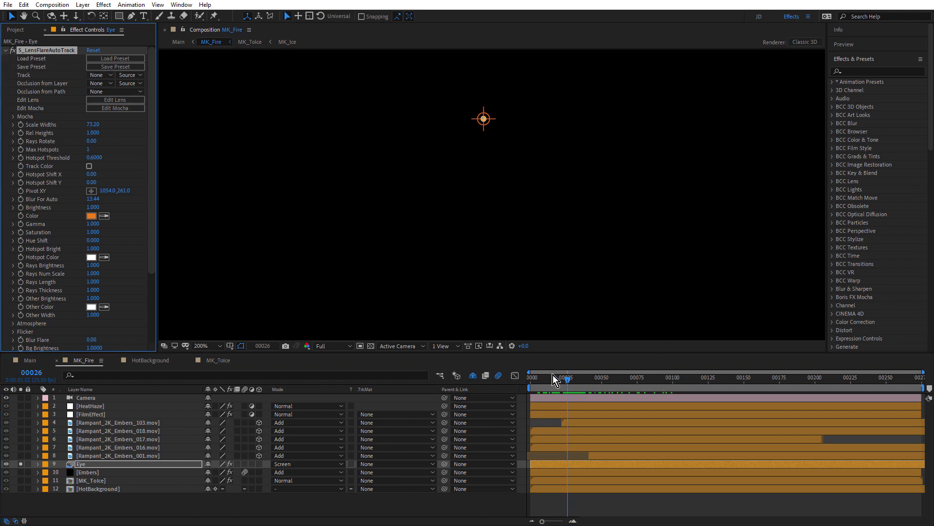
{"action": "mouse_move", "coordinate": [566, 381]}
{"action": "left_mouse_down"}
{"action": "mouse_move", "coordinate": [553, 382]}
{"action": "mouse_move", "coordinate": [617, 392]}
{"action": "mouse_move", "coordinate": [565, 403]}
{"action": "mouse_move", "coordinate": [664, 410]}
{"action": "mouse_move", "coordinate": [672, 381]}
{"action": "mouse_move", "coordinate": [800, 383]}
{"action": "mouse_move", "coordinate": [554, 385]}
{"action": "mouse_move", "coordinate": [640, 391]}
{"action": "left_mouse_up"}
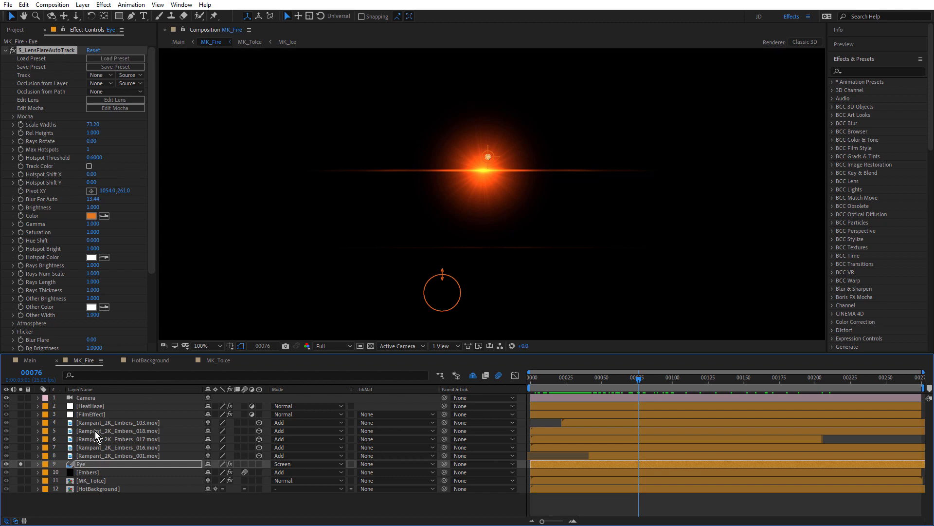
Solo Embers, MK_ToIce and HotBackground together with Eye, and examine the eye flare on the dragon at frames 21 and 29.
{"action": "left_click_drag", "start_coordinate": [23, 472], "coordinate": [22, 489]}
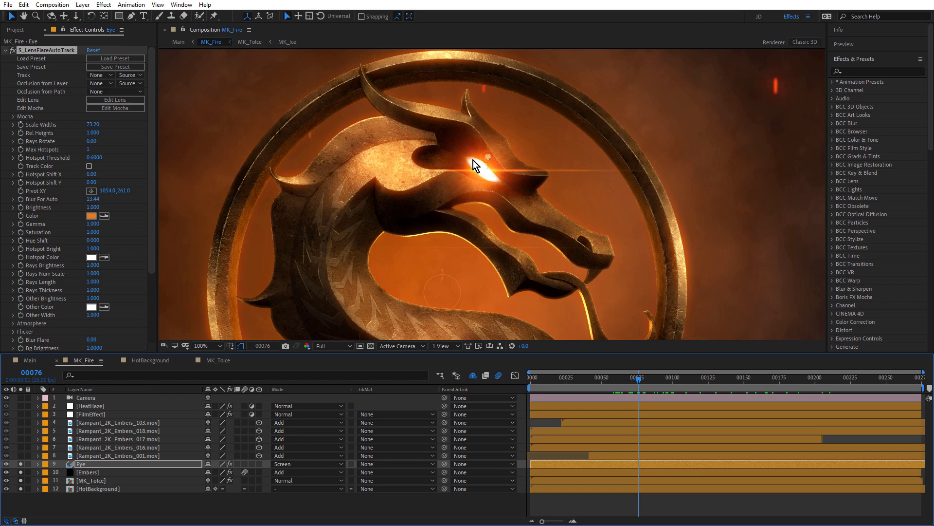
{"action": "left_click_drag", "start_coordinate": [619, 384], "coordinate": [559, 389]}
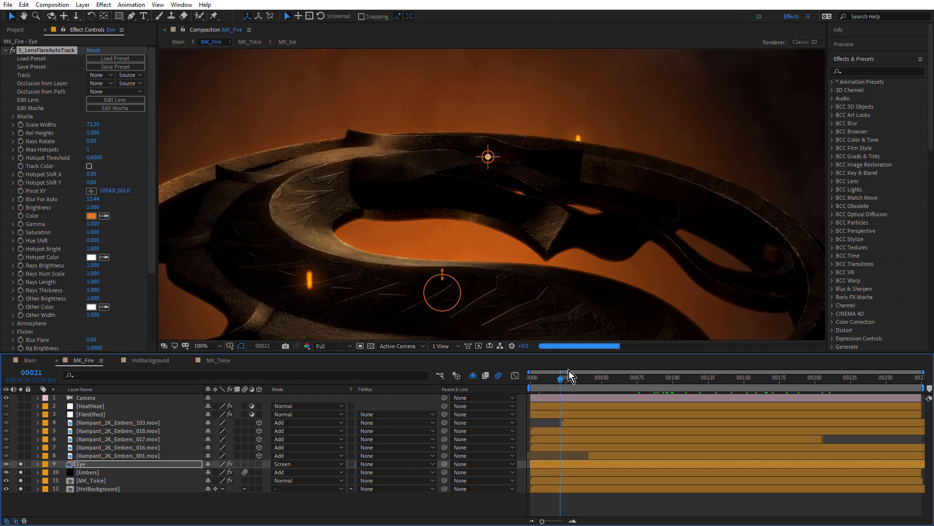
{"action": "scroll", "coordinate": [504, 157], "scroll_direction": "up", "scroll_amount": 1}
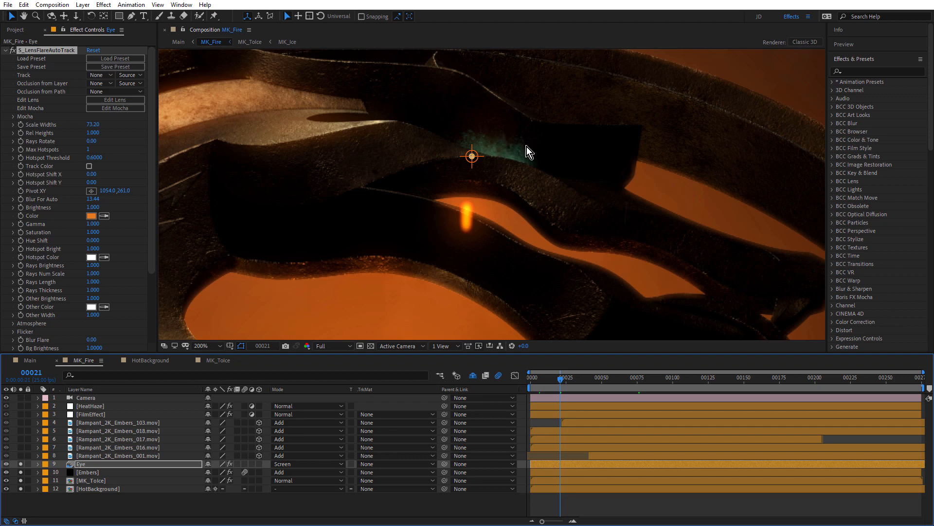
{"action": "key", "text": "comma"}
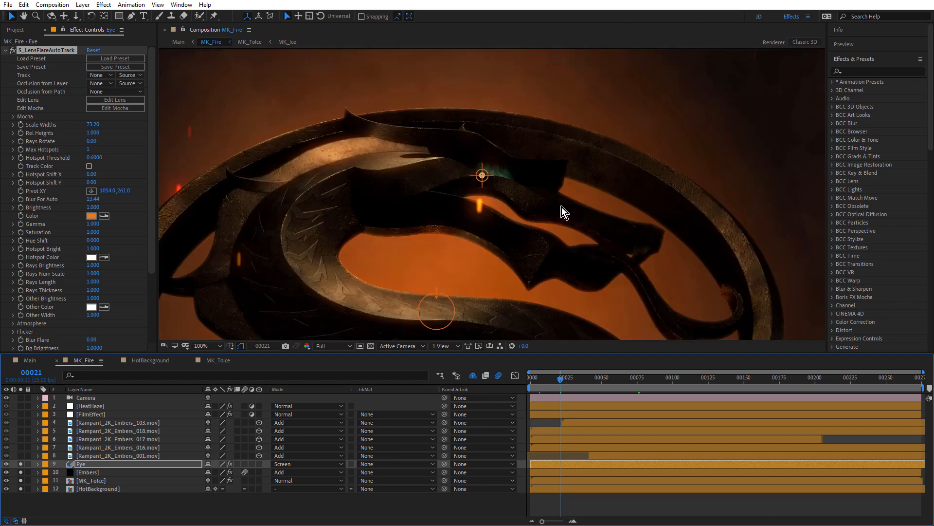
{"action": "mouse_move", "coordinate": [566, 381]}
{"action": "left_mouse_down"}
{"action": "mouse_move", "coordinate": [548, 381]}
{"action": "mouse_move", "coordinate": [574, 381]}
{"action": "left_mouse_up"}
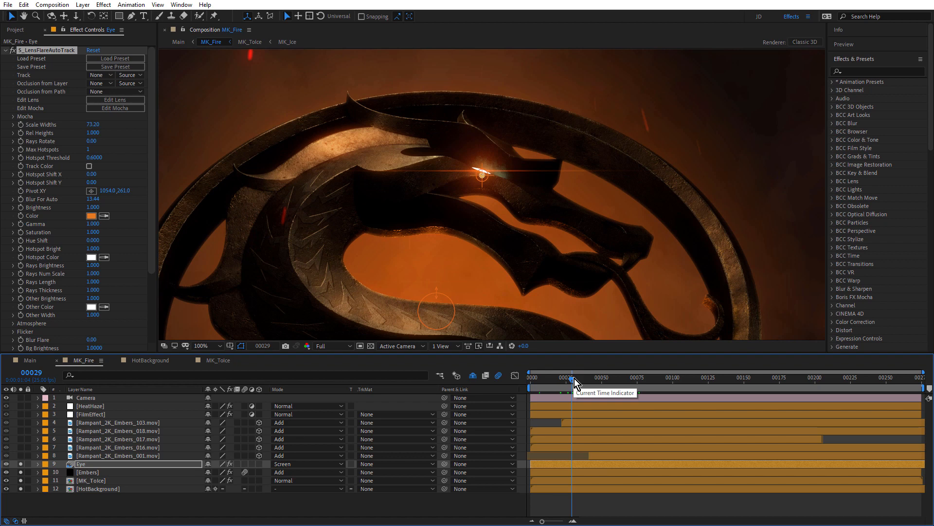
Solo the five Rampant_2K_Embers footage layers and turn off solo for Eye, Embers, MK_ToIce and HotBackground.
{"action": "left_click", "coordinate": [98, 455]}
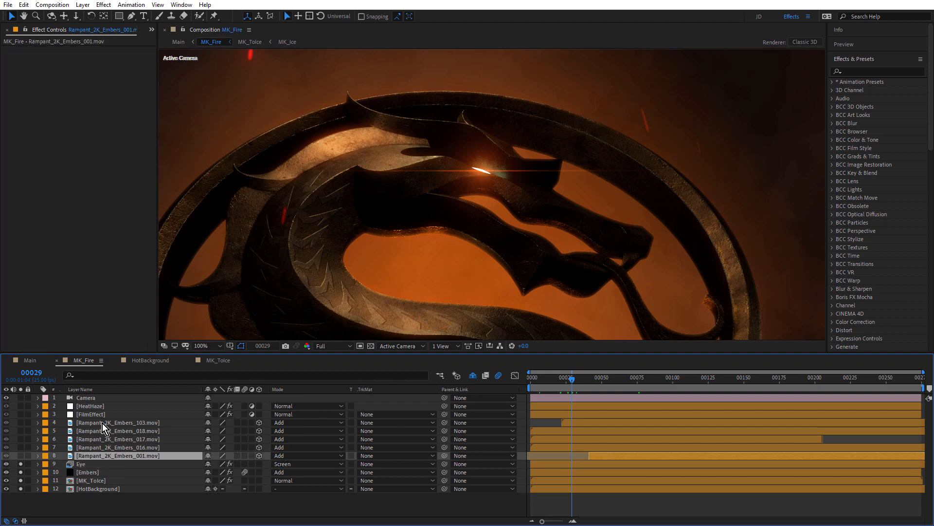
{"action": "left_click", "coordinate": [102, 423], "text": "shift"}
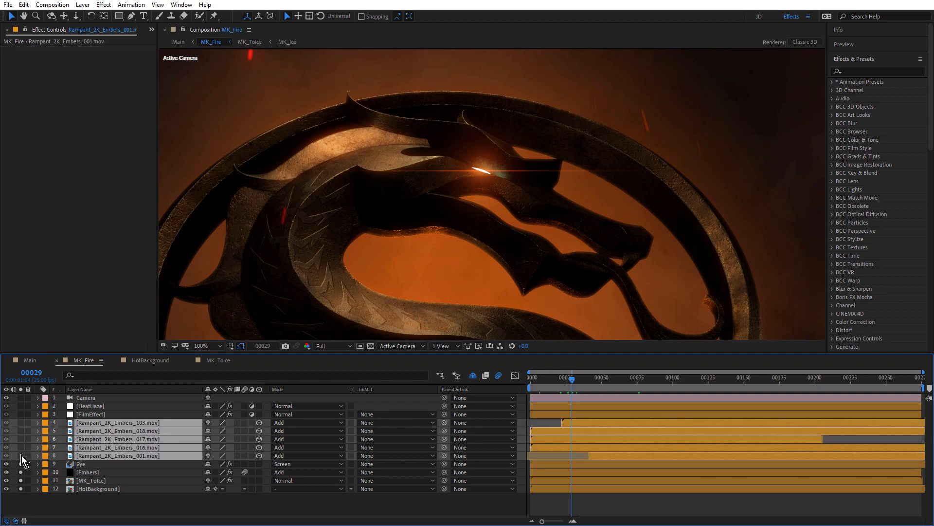
{"action": "left_click_drag", "start_coordinate": [21, 455], "coordinate": [24, 425]}
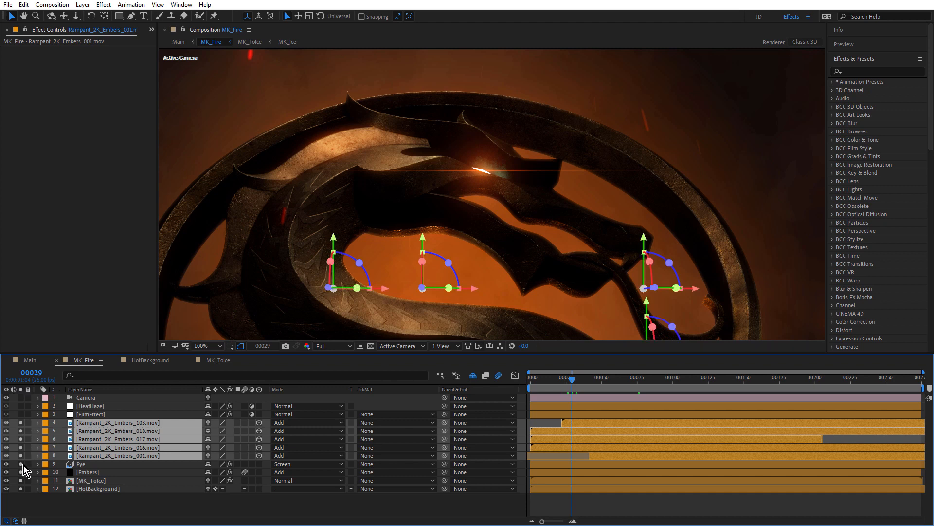
{"action": "left_click_drag", "start_coordinate": [22, 466], "coordinate": [25, 489]}
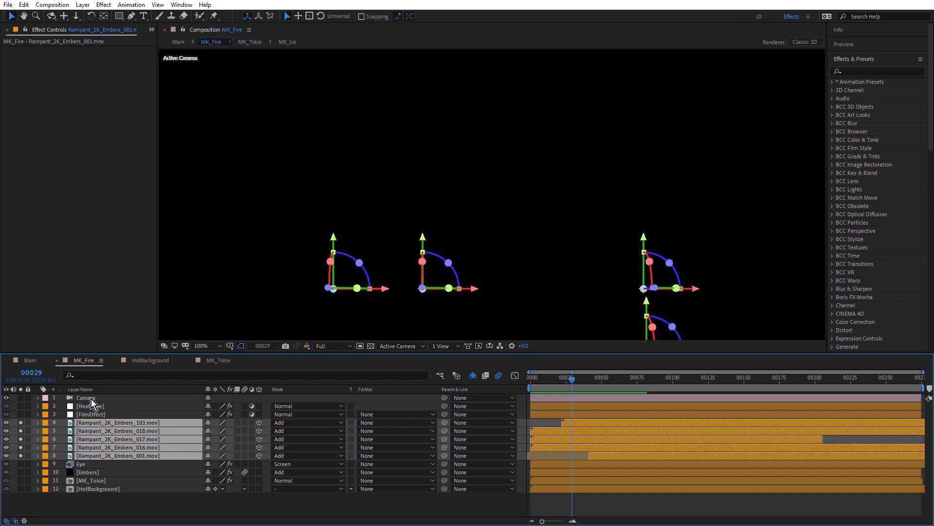
Fit the whole frame in view at 50% and play back the isolated Rampant ember footage, stopping after the preview.
{"action": "key", "text": "comma"}
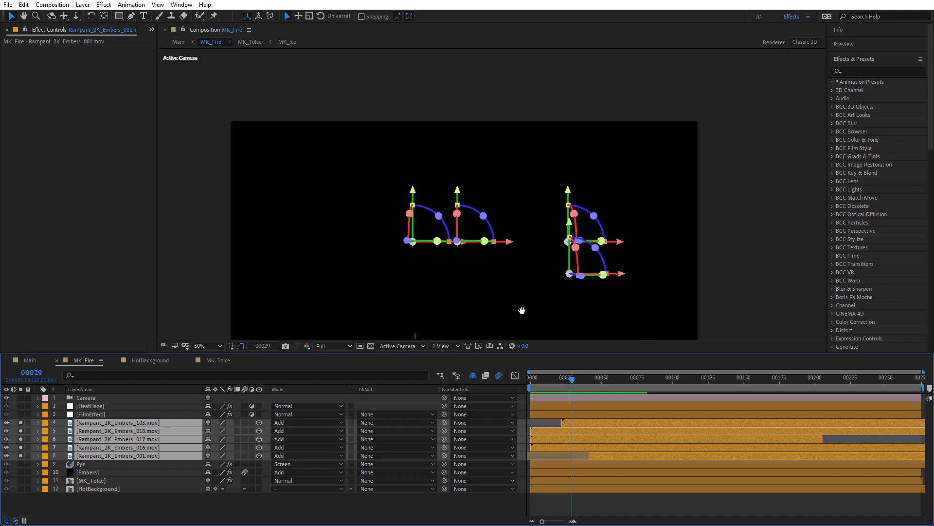
{"action": "key", "text": "h"}
{"action": "scroll", "coordinate": [518, 211], "scroll_direction": "down", "scroll_amount": 2}
{"action": "left_click_drag", "start_coordinate": [519, 215], "coordinate": [530, 225]}
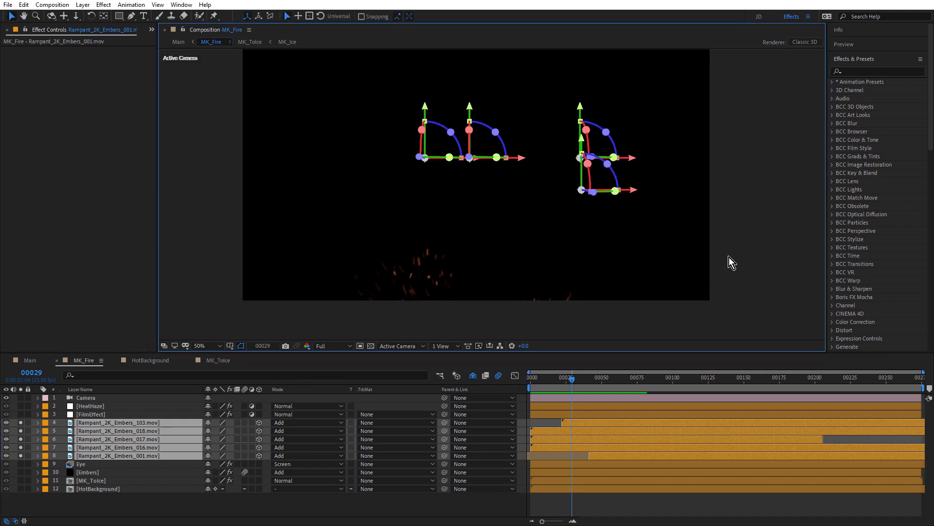
{"action": "key", "text": "space"}
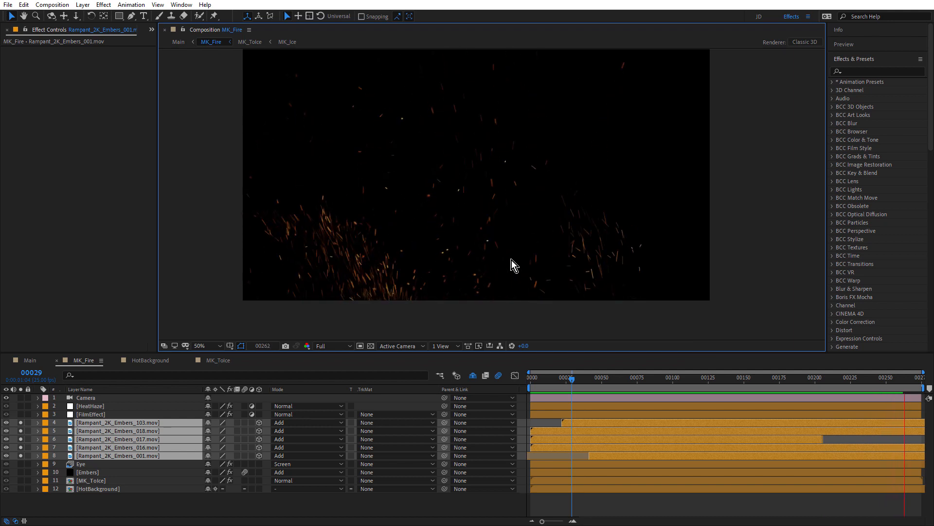
{"action": "key", "text": "space"}
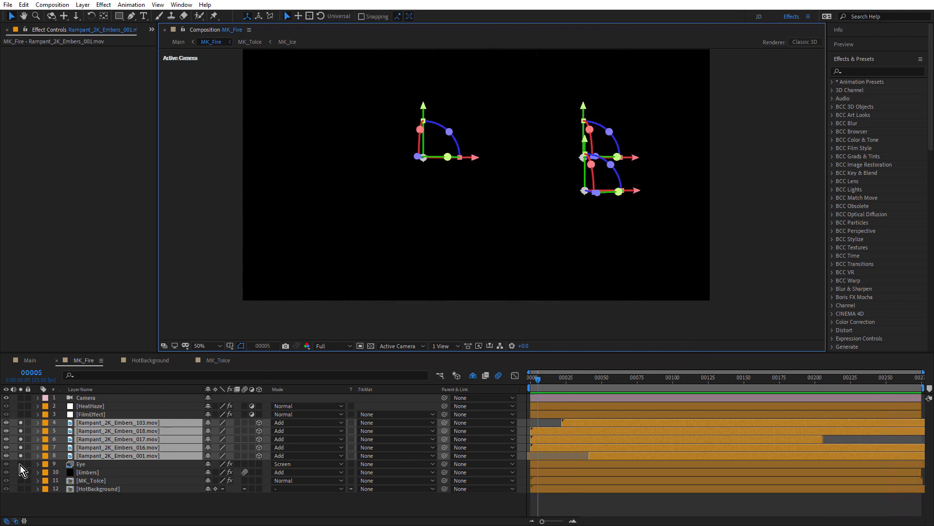
Solo Eye, Embers, MK_ToIce and HotBackground along with the Rampant ember footage, and move to frame 83.
{"action": "left_click_drag", "start_coordinate": [19, 466], "coordinate": [22, 489]}
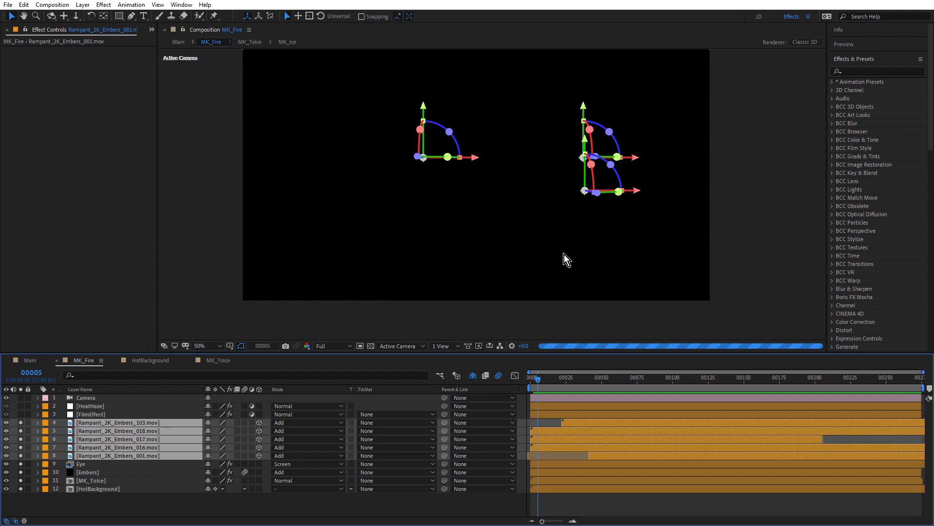
{"action": "left_click", "coordinate": [623, 380]}
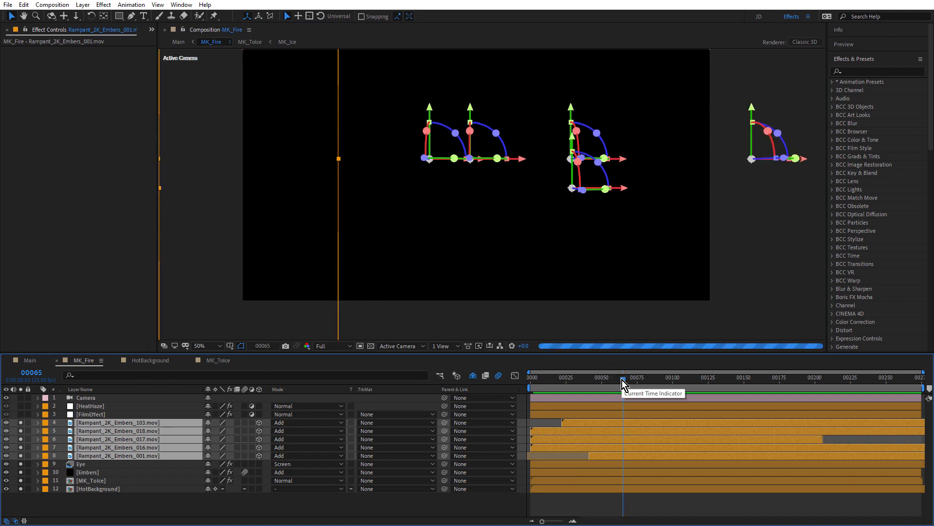
{"action": "left_click_drag", "start_coordinate": [622, 379], "coordinate": [647, 383]}
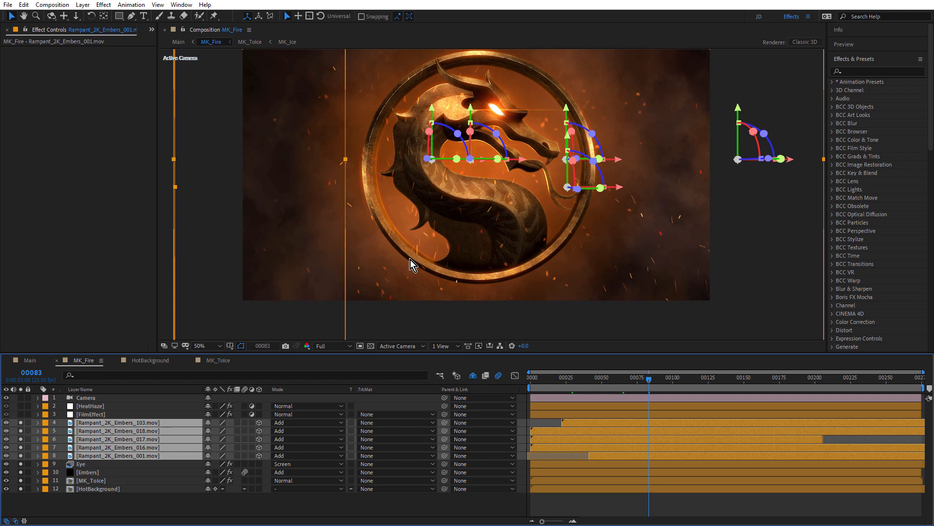
Examine the FilmEffect layer's S_FilmEffect settings and Neg Film stock options, keeping Kodak 5245, and solo the layer.
{"action": "left_click", "coordinate": [100, 414]}
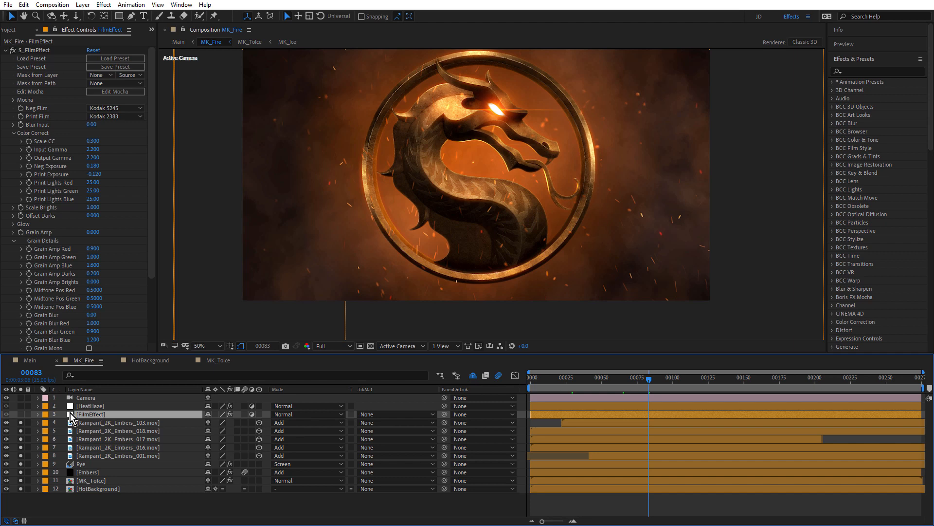
{"action": "scroll", "coordinate": [493, 160], "scroll_direction": "up", "scroll_amount": 2}
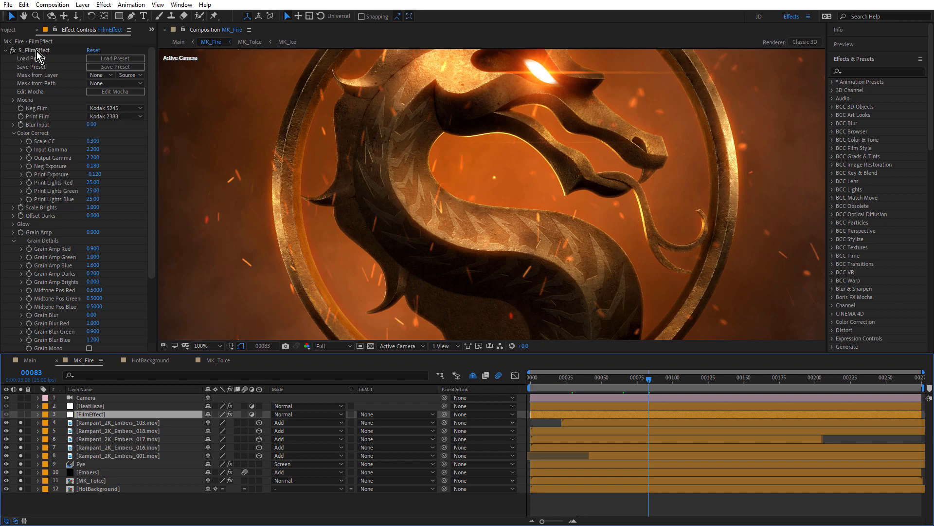
{"action": "left_click", "coordinate": [93, 108]}
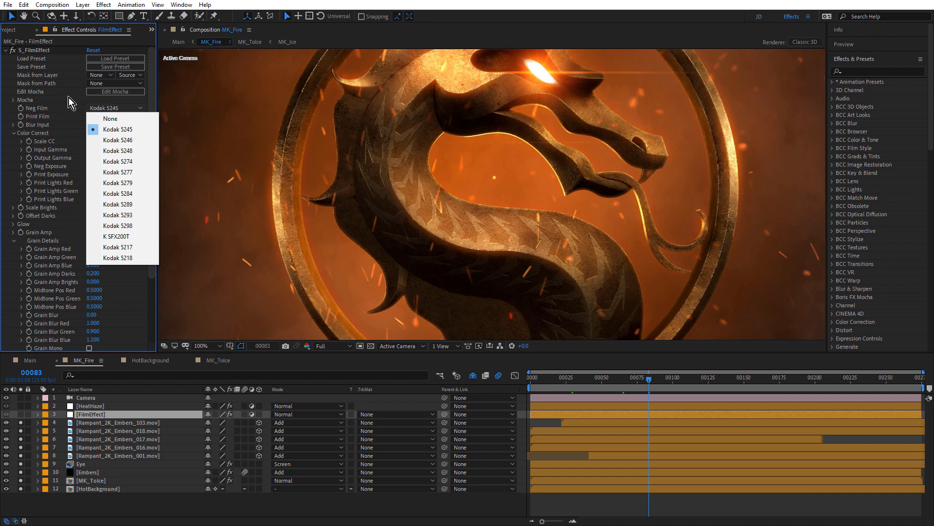
{"action": "left_click", "coordinate": [152, 97]}
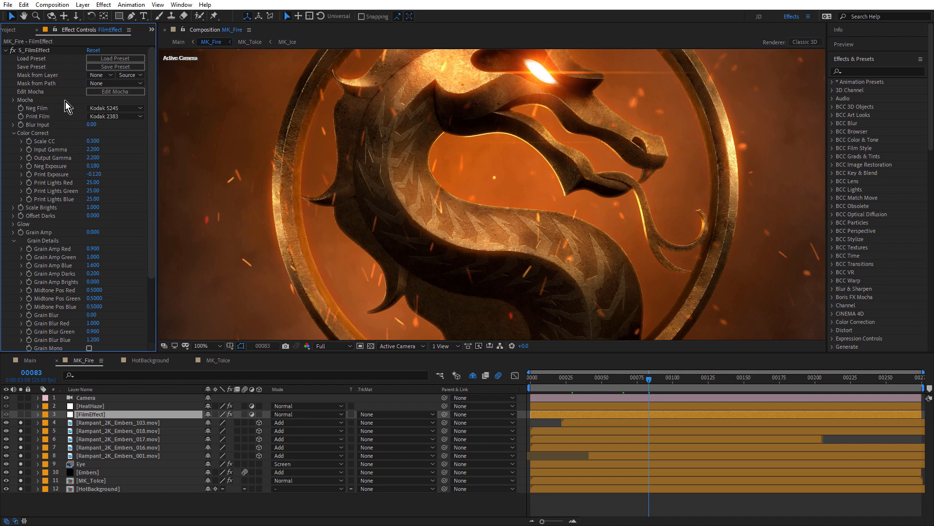
{"action": "left_click", "coordinate": [22, 415]}
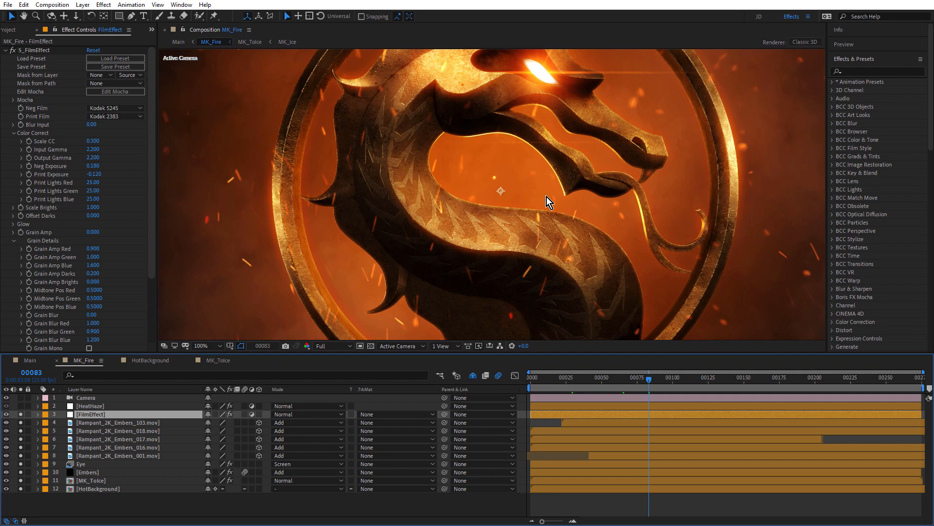
Open the HeatHaze layer's S_Effect in Sapphire Effect Builder and examine the Glow, Distort and Ripple node parameters.
{"action": "left_click", "coordinate": [94, 407]}
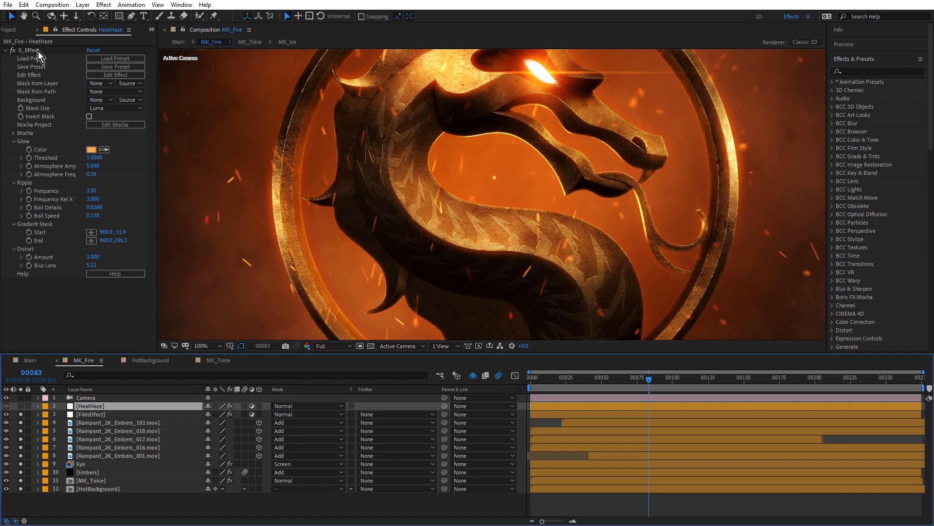
{"action": "left_click", "coordinate": [115, 75]}
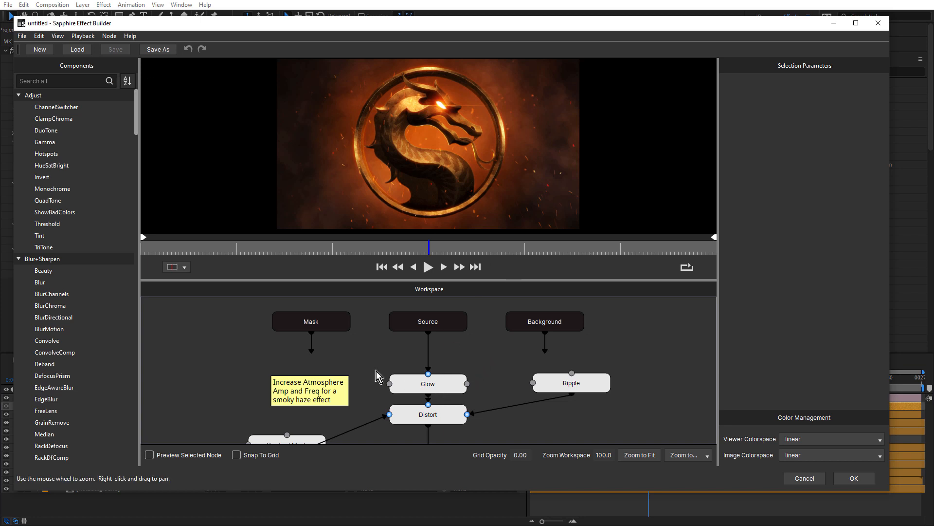
{"action": "left_click", "coordinate": [448, 385]}
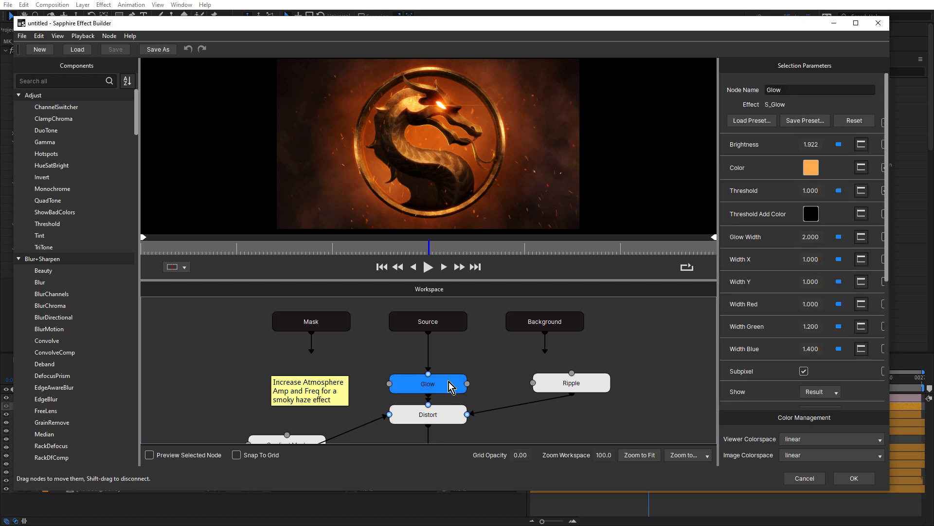
{"action": "left_click", "coordinate": [441, 413]}
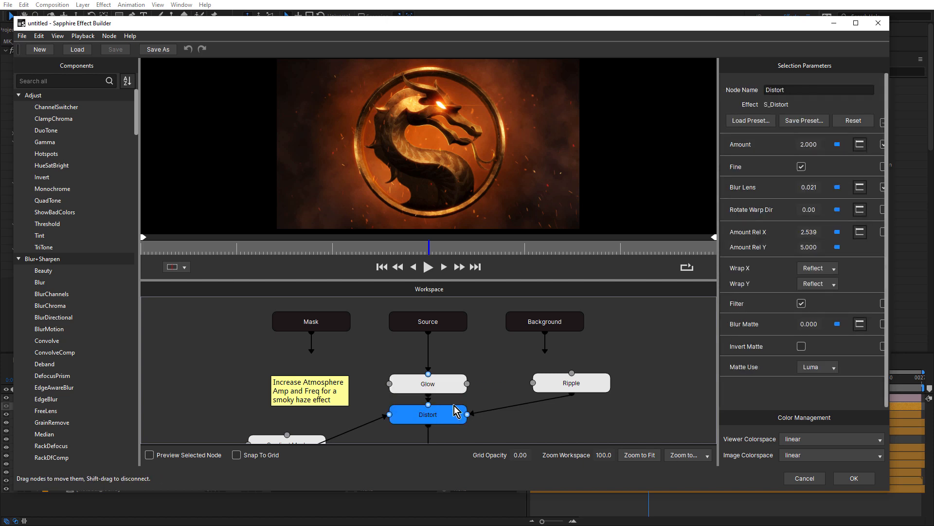
{"action": "left_click", "coordinate": [551, 383]}
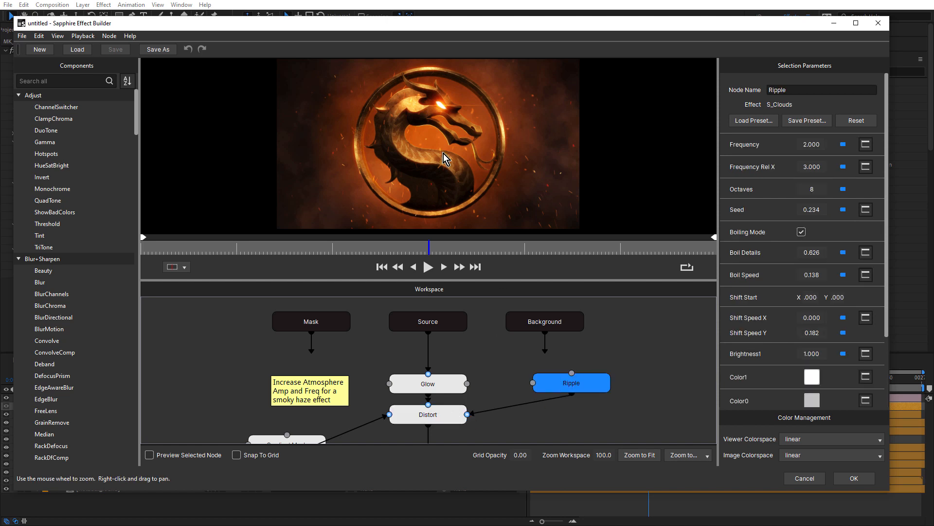
Examine the Gradient Mask node and its link to Distort, and leave the Effect Builder without saving changes.
{"action": "scroll", "coordinate": [437, 151], "scroll_direction": "up", "scroll_amount": 2}
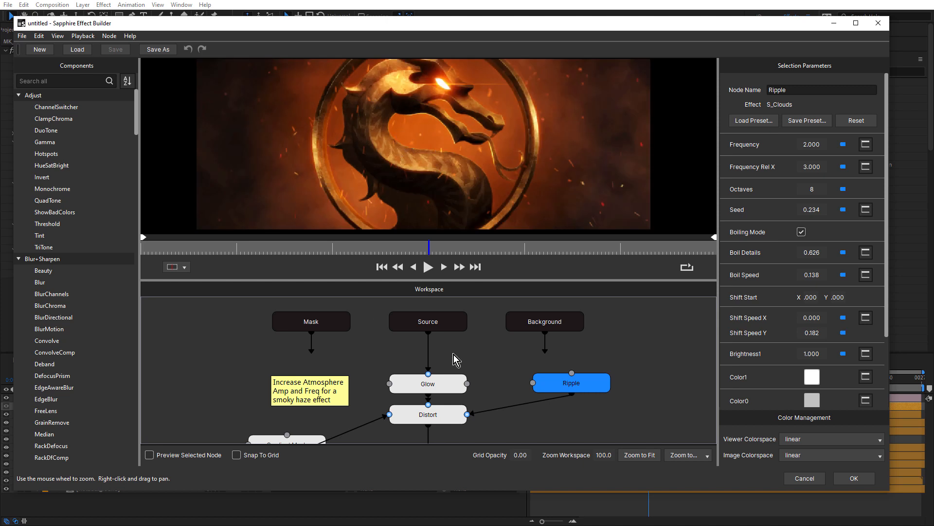
{"action": "left_click", "coordinate": [500, 354]}
{"action": "left_click_drag", "start_coordinate": [500, 354], "coordinate": [503, 334]}
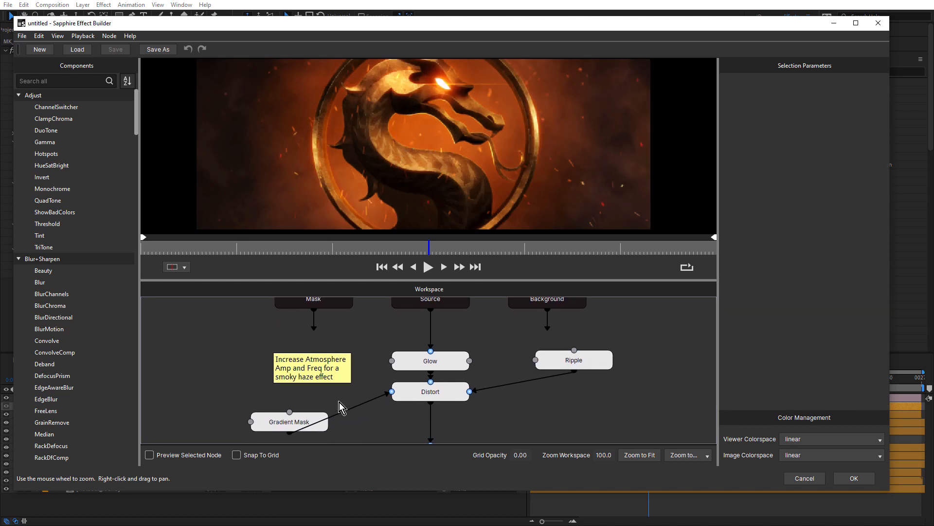
{"action": "left_click", "coordinate": [286, 424]}
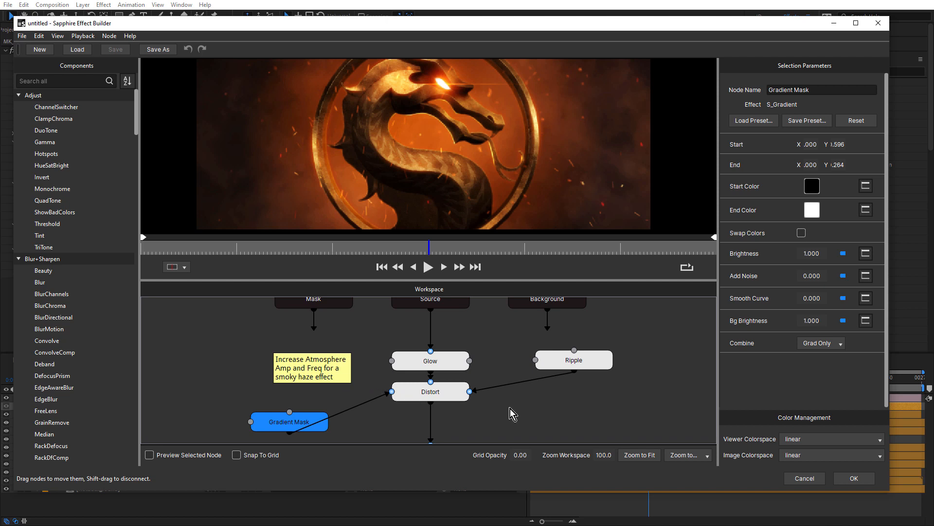
{"action": "mouse_move", "coordinate": [510, 408]}
{"action": "left_mouse_down"}
{"action": "mouse_move", "coordinate": [511, 386]}
{"action": "mouse_move", "coordinate": [511, 415]}
{"action": "left_mouse_up"}
{"action": "left_click_drag", "start_coordinate": [498, 349], "coordinate": [508, 364]}
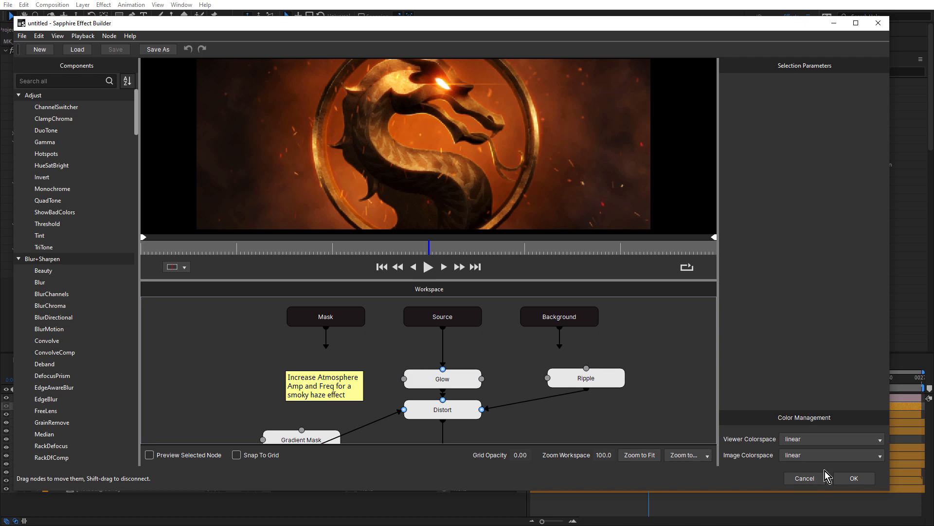
{"action": "left_click", "coordinate": [809, 478]}
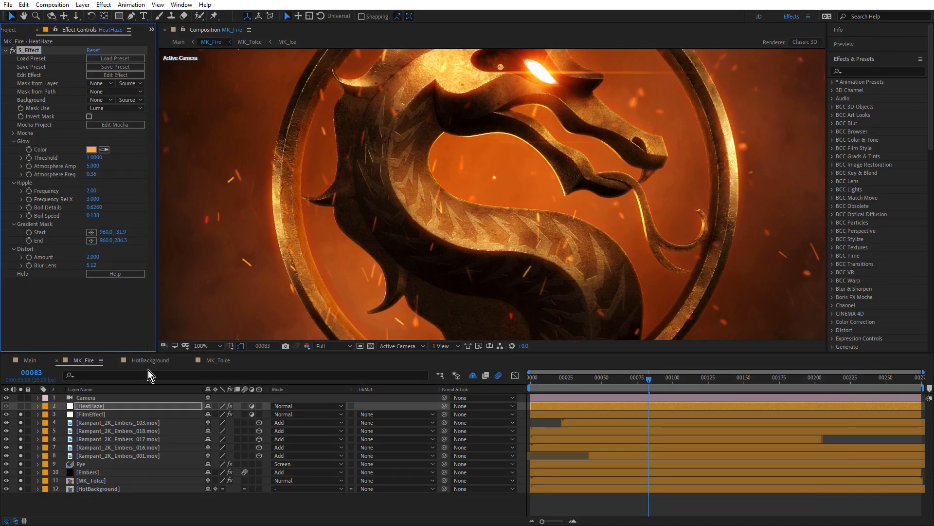
Solo the HeatHaze layer, preview the fire logo in the maximized Main composition, and restore the normal panel layout.
{"action": "left_click", "coordinate": [20, 407]}
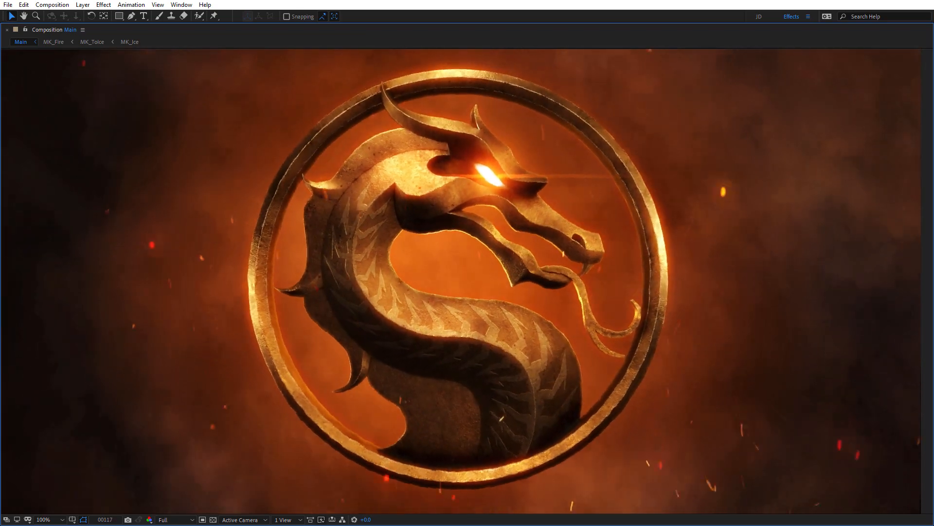
{"action": "key", "text": "space"}
{"action": "key", "text": "grave"}
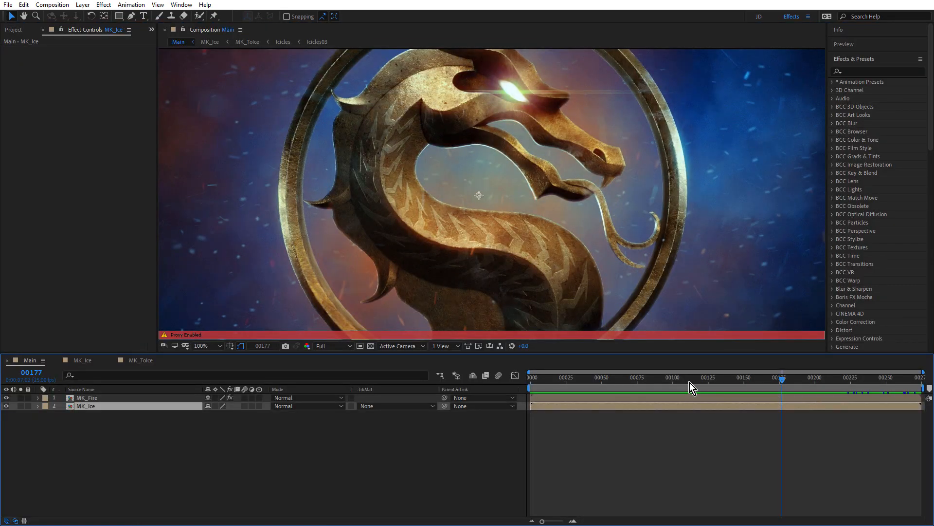
Scrub Main to frame 216, open MK_Ice, solo ColdBackground and open that background composition.
{"action": "left_click_drag", "start_coordinate": [690, 383], "coordinate": [839, 408]}
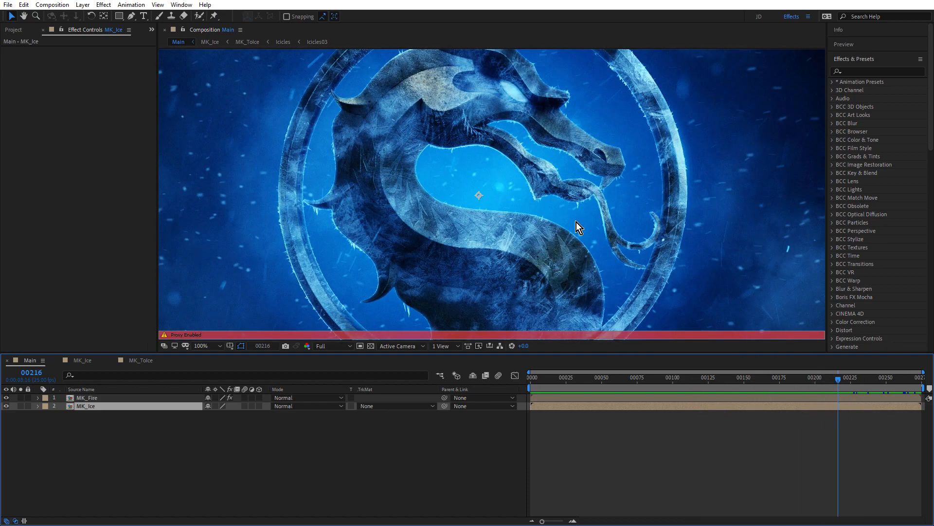
{"action": "double_click", "coordinate": [92, 406]}
{"action": "left_click", "coordinate": [97, 430]}
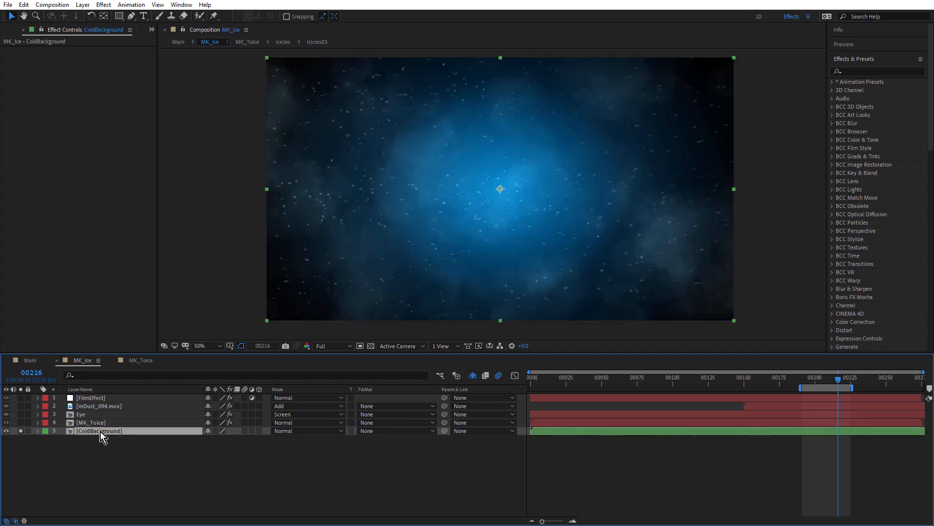
{"action": "double_click", "coordinate": [109, 431]}
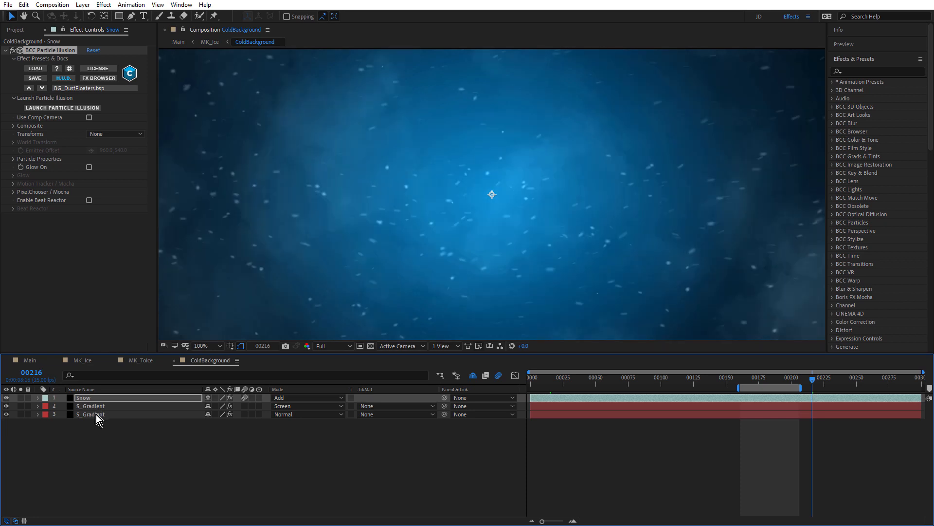
Solo the two S_Gradient layers in ColdBackground and compare their S_GradientRadial settings and individual contributions to the blue glow.
{"action": "left_click", "coordinate": [20, 415]}
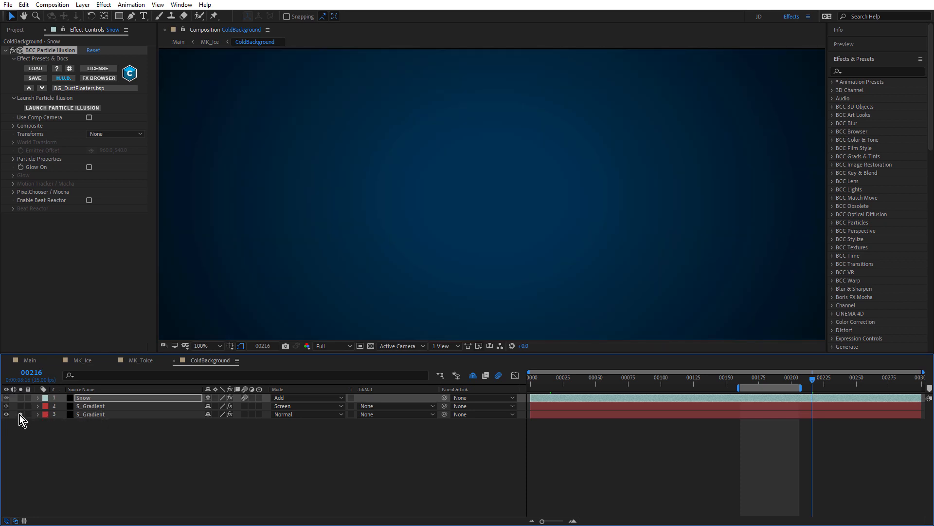
{"action": "left_click", "coordinate": [90, 414]}
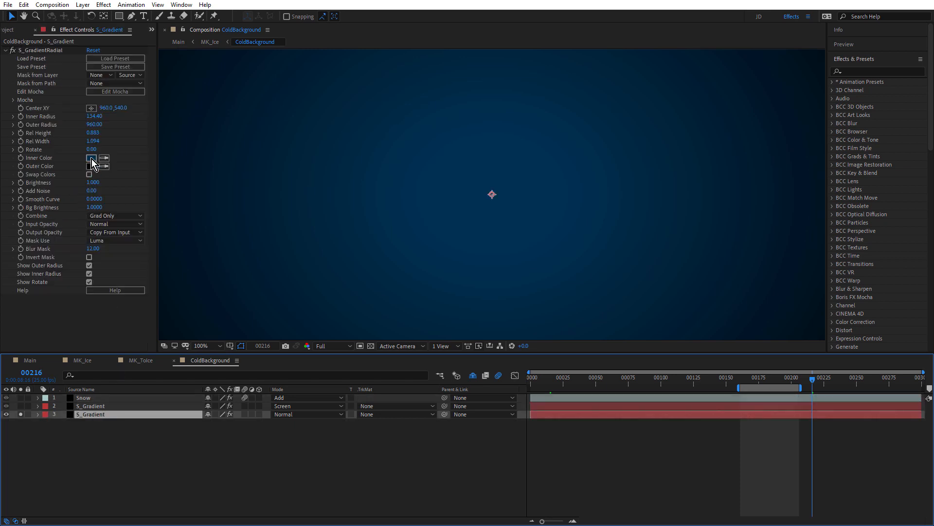
{"action": "left_click", "coordinate": [21, 406]}
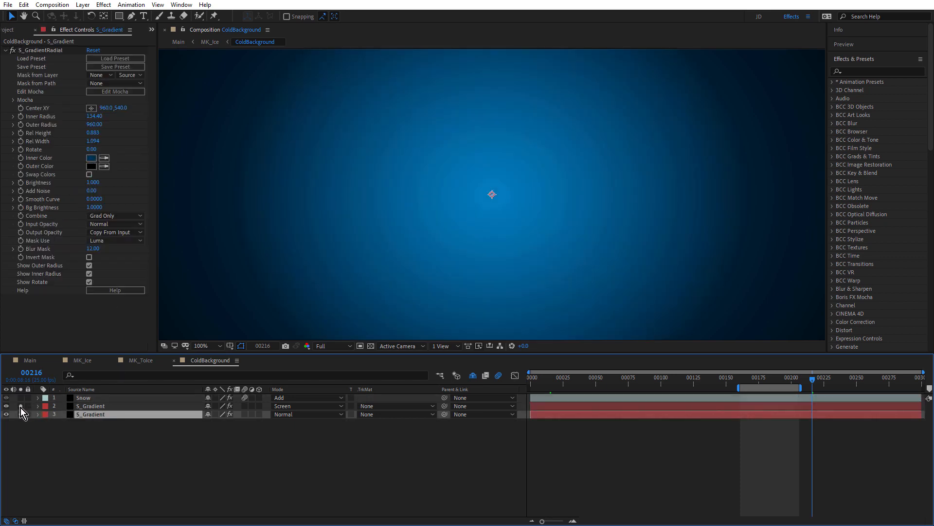
{"action": "left_click", "coordinate": [91, 407]}
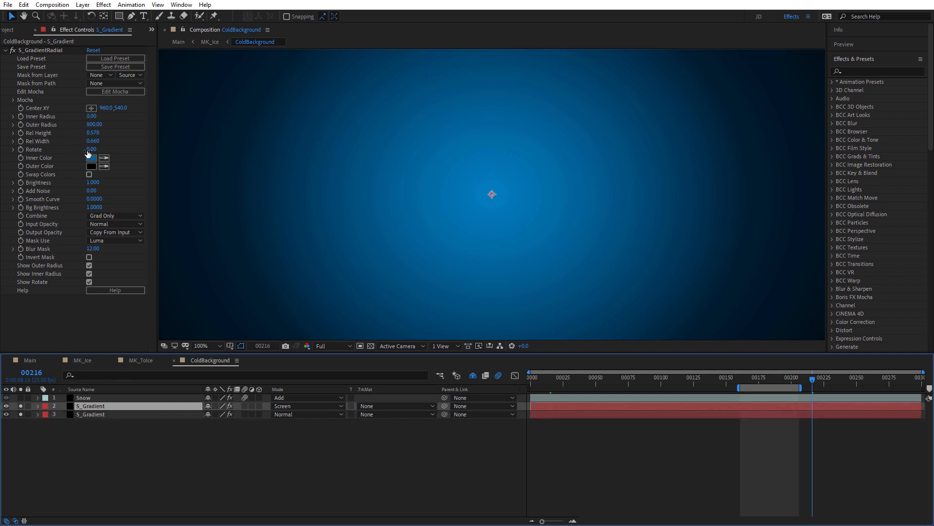
{"action": "scroll", "coordinate": [548, 224], "scroll_direction": "down", "scroll_amount": 2}
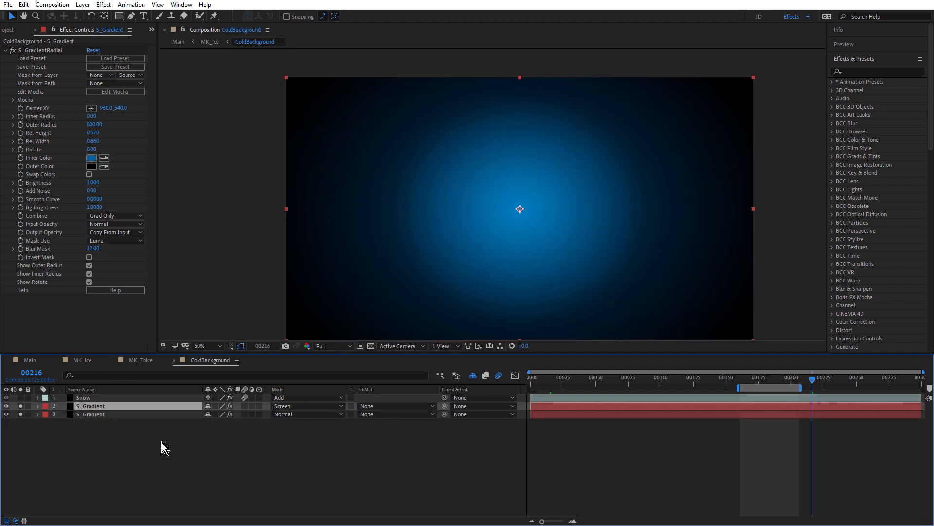
{"action": "left_click", "coordinate": [21, 409]}
{"action": "left_click", "coordinate": [21, 409]}
Solo the Snow layer with the gradients and open its BG_DustFloaters.bsp setup in Particle Illusion.
{"action": "left_click", "coordinate": [20, 397]}
{"action": "left_click", "coordinate": [115, 397]}
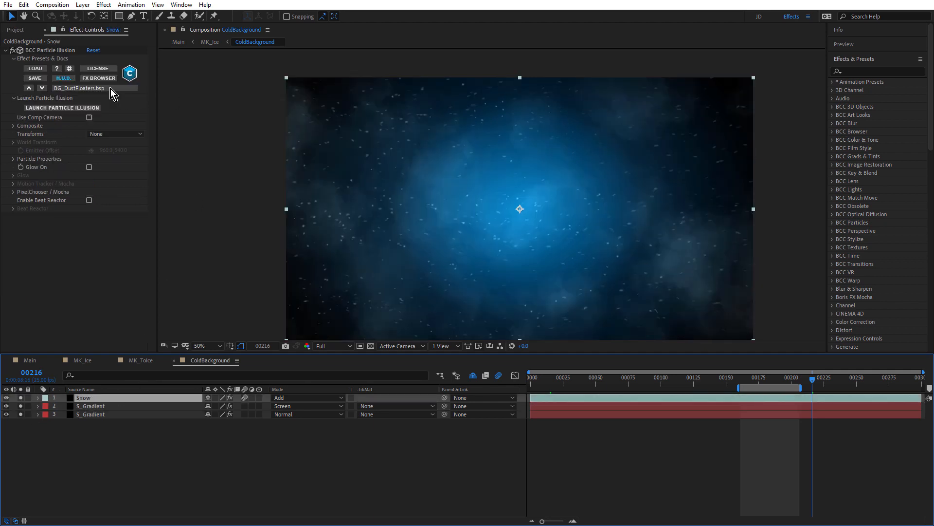
{"action": "left_click", "coordinate": [62, 108]}
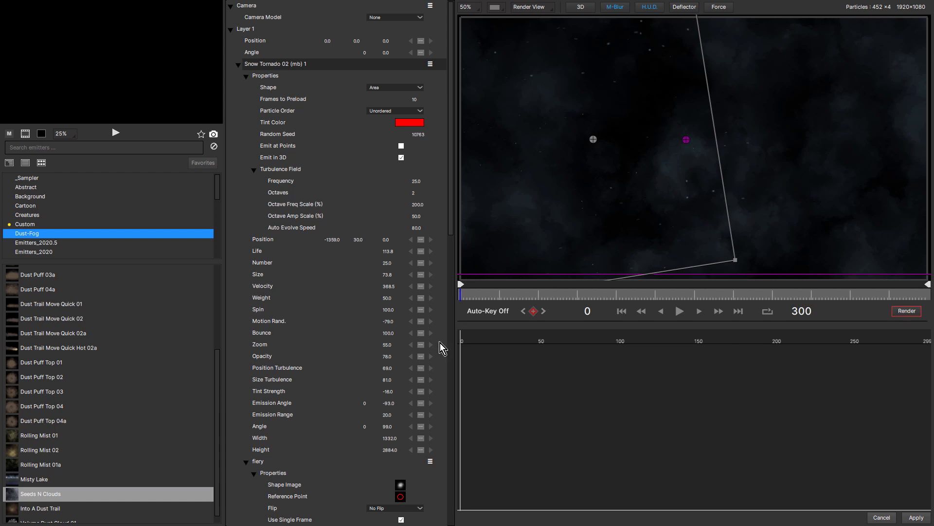
Collapse the fiery particle settings, examine the Force 1 grid parameters, and play back the snow and cloud simulation.
{"action": "left_click", "coordinate": [245, 461]}
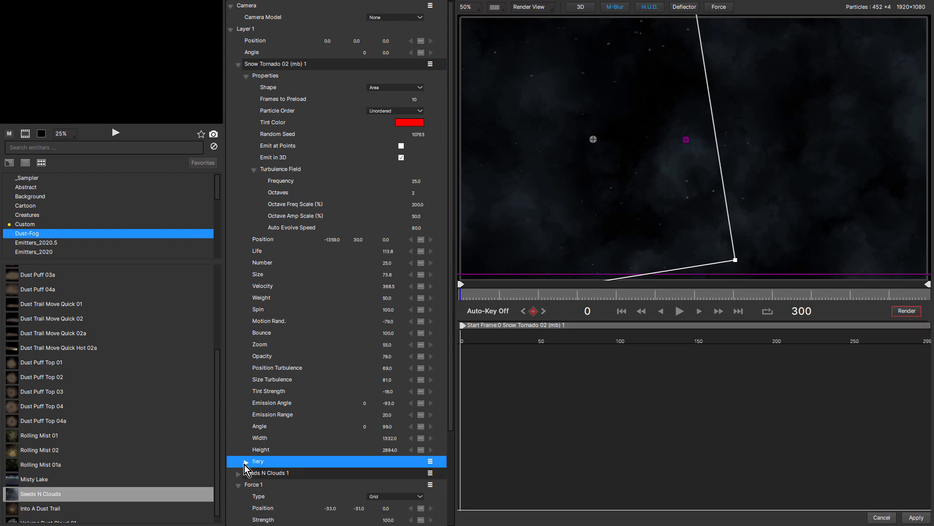
{"action": "left_click", "coordinate": [263, 484]}
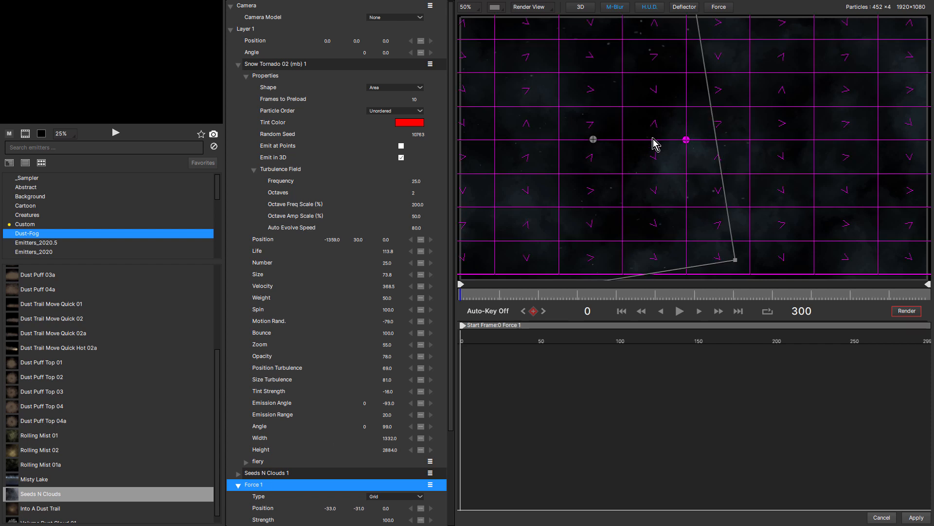
{"action": "left_click_drag", "start_coordinate": [453, 287], "coordinate": [453, 425]}
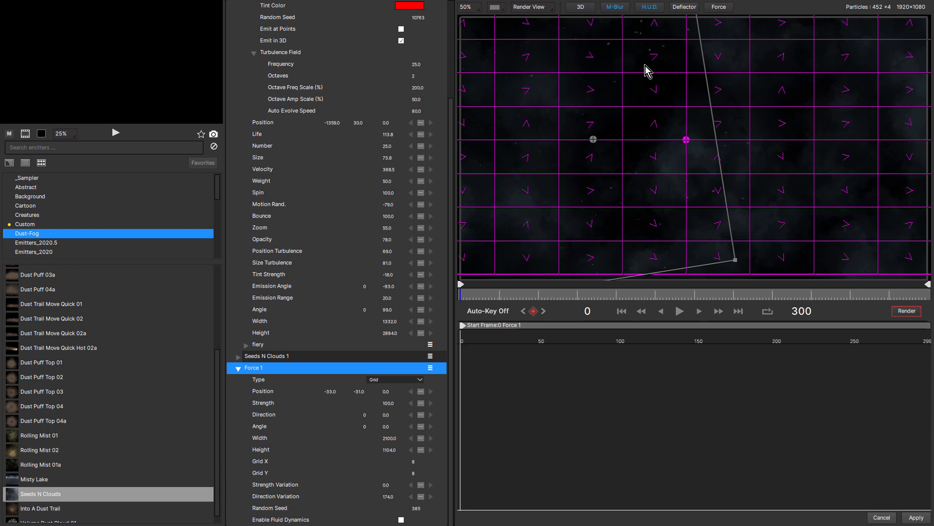
{"action": "left_click", "coordinate": [680, 311]}
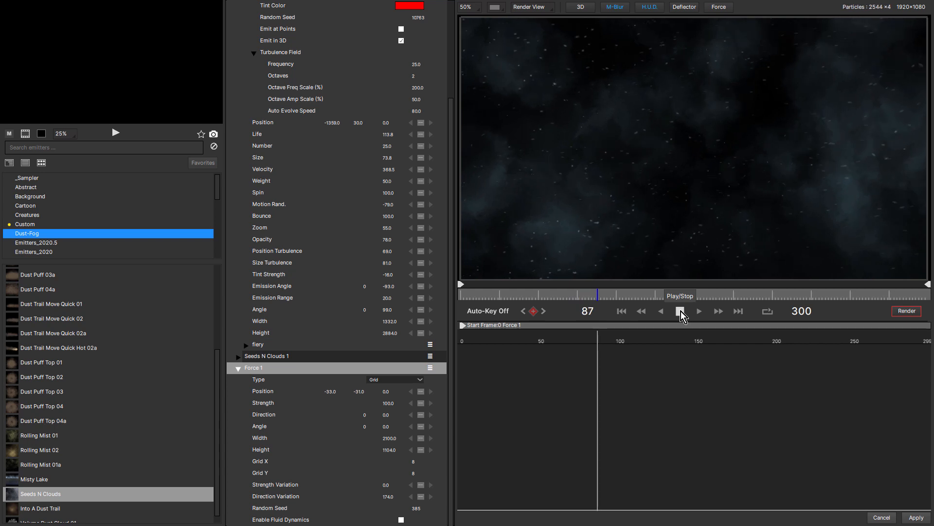
{"action": "left_click", "coordinate": [680, 311]}
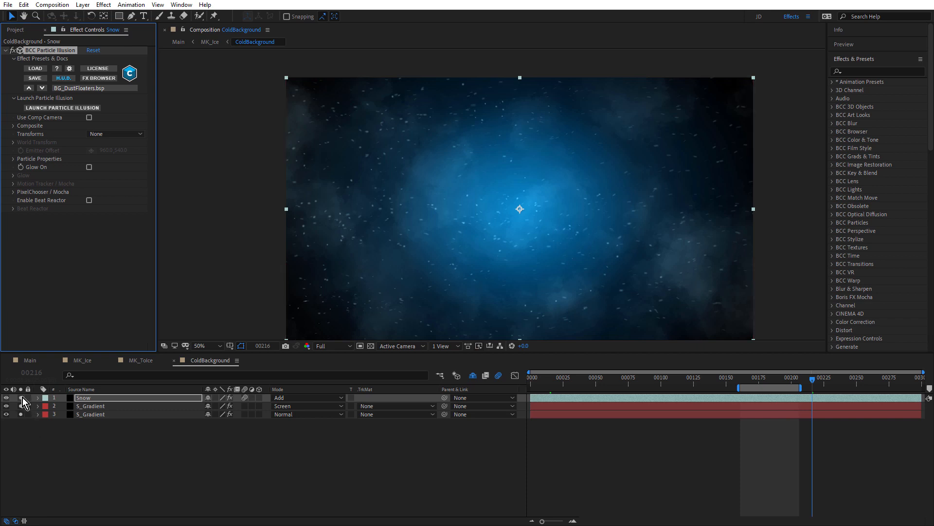
Turn off solo on all three ColdBackground layers and return to the parent MK_Ice composition.
{"action": "left_click_drag", "start_coordinate": [21, 397], "coordinate": [21, 424]}
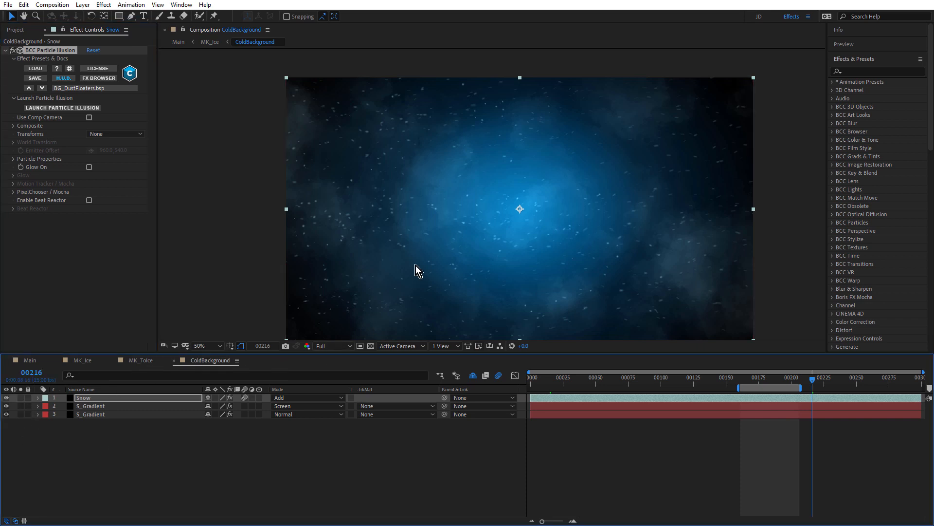
{"action": "key", "text": "Tab"}
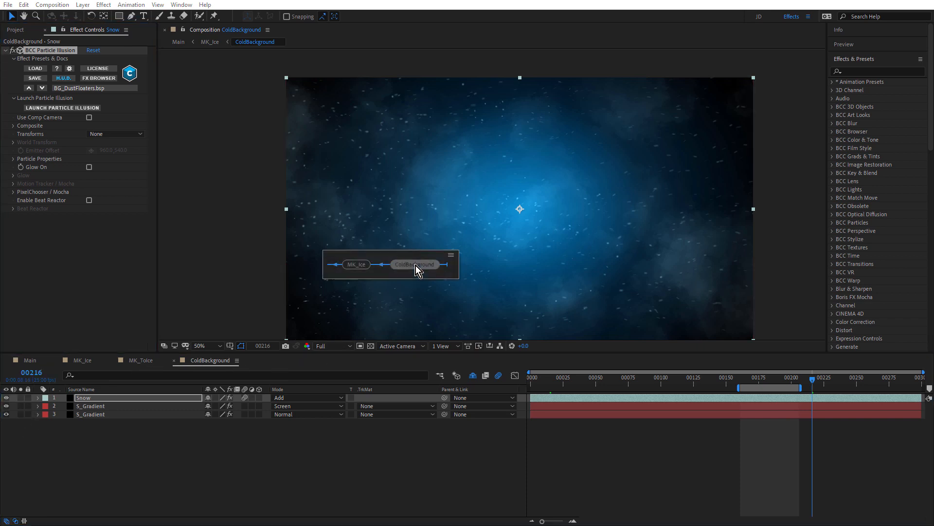
{"action": "key", "text": "Left"}
{"action": "key", "text": "Return"}
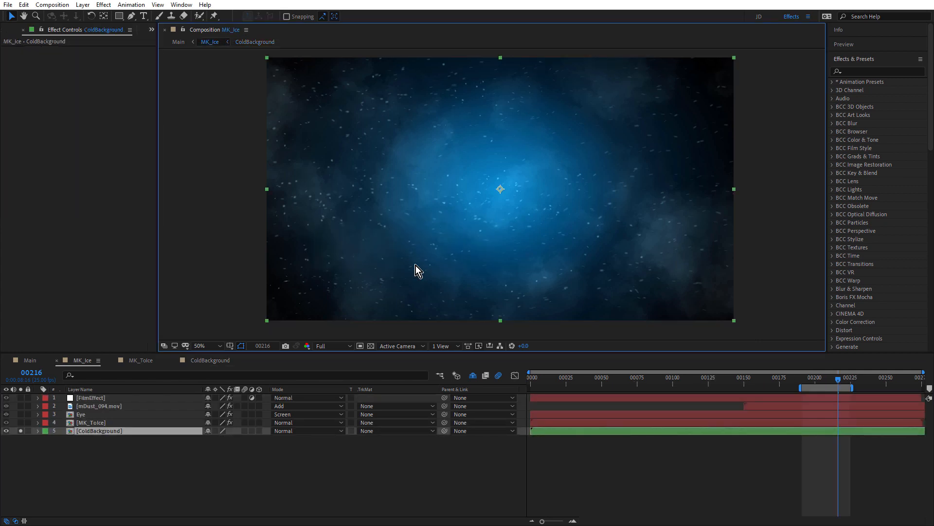
Solo the MK_ToIce layer together with ColdBackground and open the MK_ToIce composition.
{"action": "left_click", "coordinate": [90, 422]}
{"action": "left_click_drag", "start_coordinate": [21, 422], "coordinate": [21, 430]}
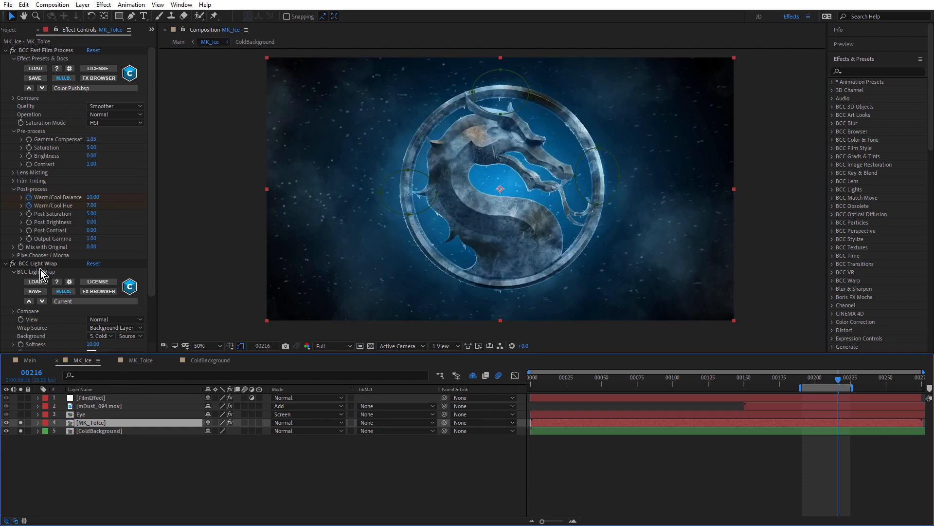
{"action": "double_click", "coordinate": [88, 422]}
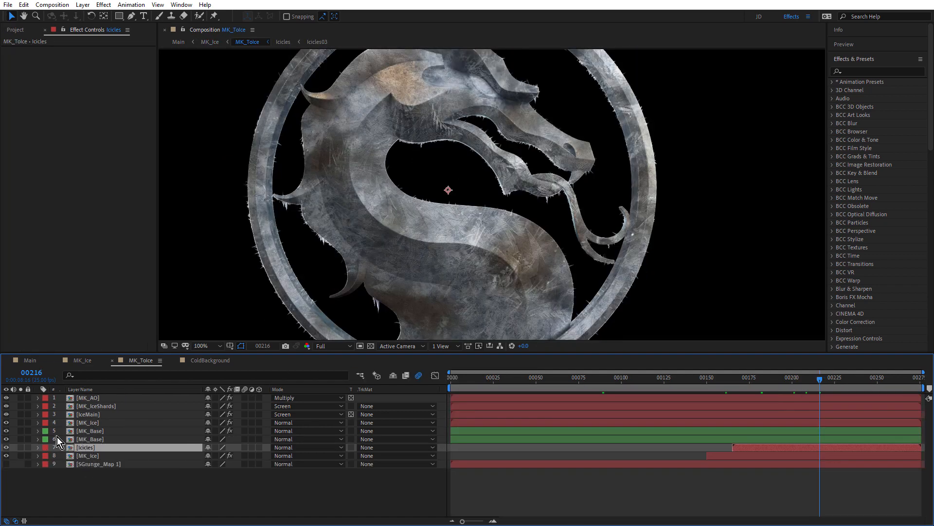
Solo the MK_Base layer with effects in MK_ToIce, and switch the solo to the MK_Base copy below it for comparison.
{"action": "left_click", "coordinate": [20, 431]}
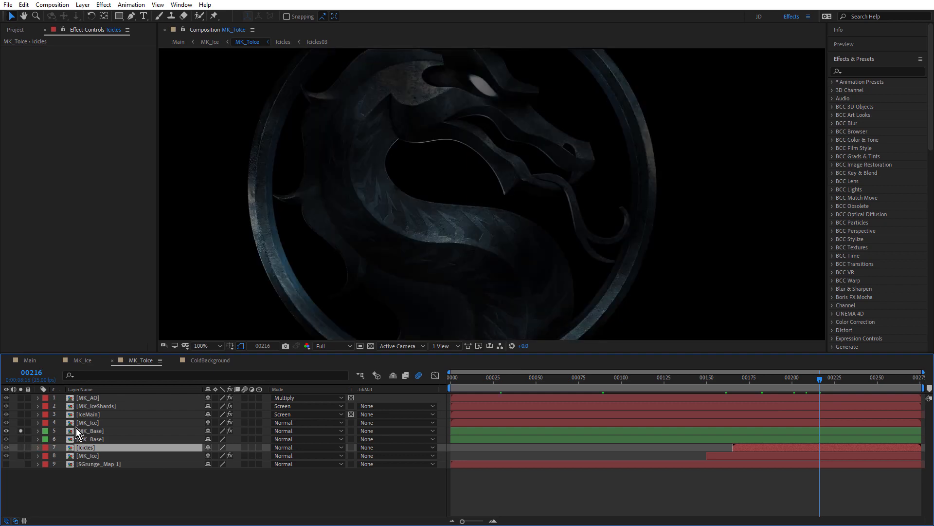
{"action": "left_click", "coordinate": [88, 432]}
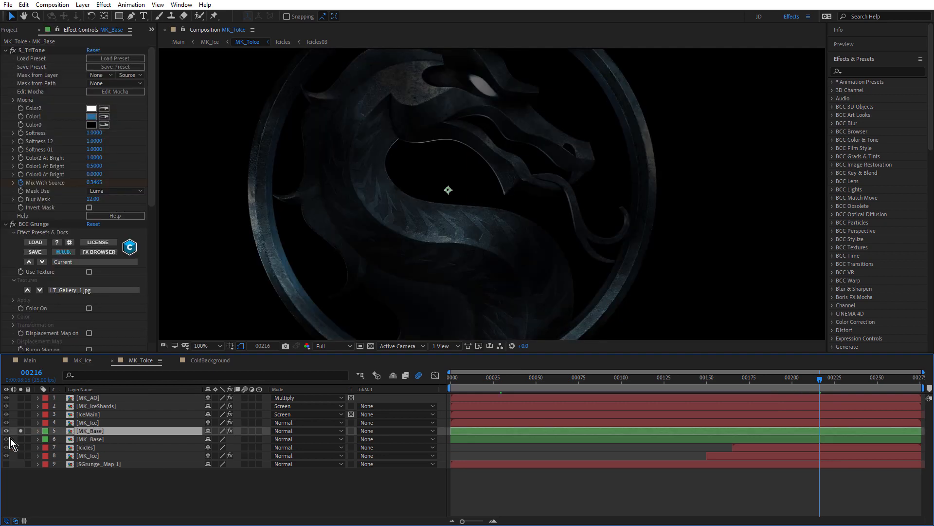
{"action": "left_click", "coordinate": [21, 438]}
{"action": "left_click", "coordinate": [22, 431]}
{"action": "left_click", "coordinate": [83, 439]}
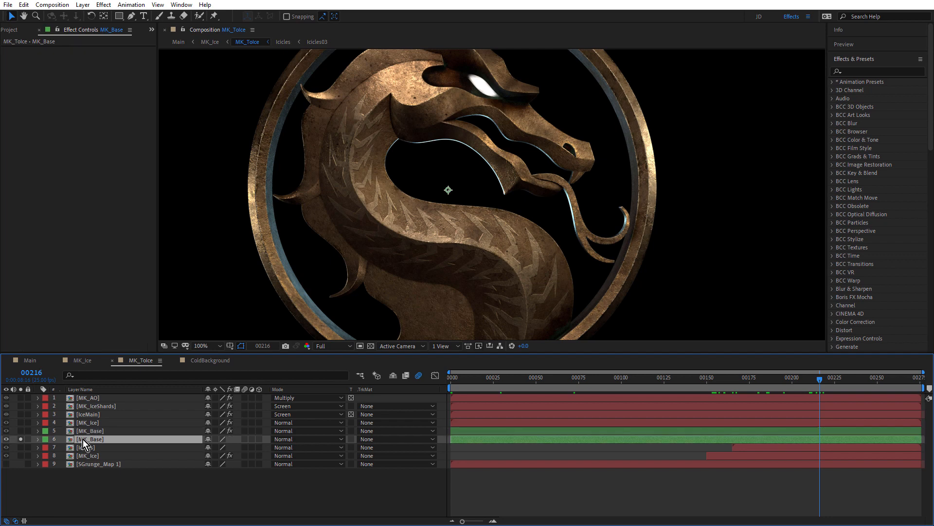
Open the lower MK_Base composition, scrub past its last Time Remap keyframe to frame 266, and go back to MK_ToIce.
{"action": "double_click", "coordinate": [83, 439]}
{"action": "left_click_drag", "start_coordinate": [474, 379], "coordinate": [880, 428]}
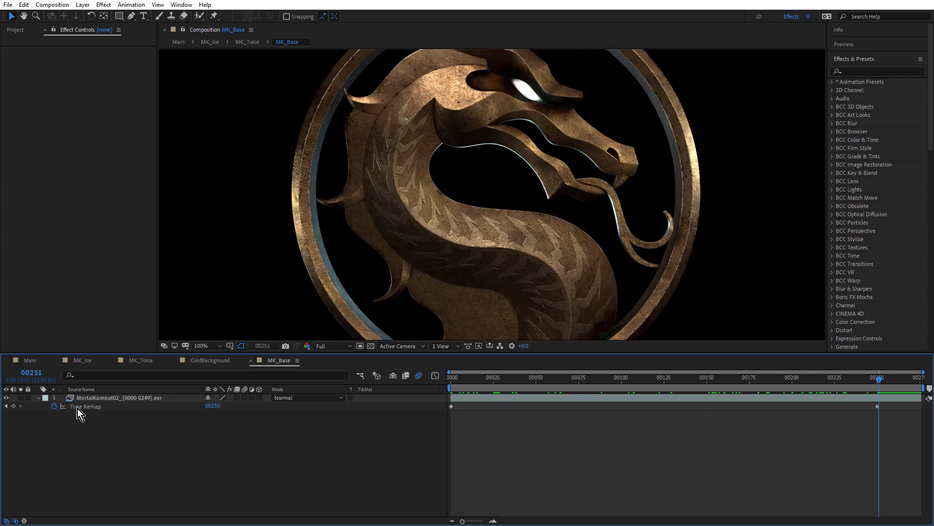
{"action": "left_click_drag", "start_coordinate": [881, 383], "coordinate": [905, 395]}
{"action": "key", "text": "shift+Escape"}
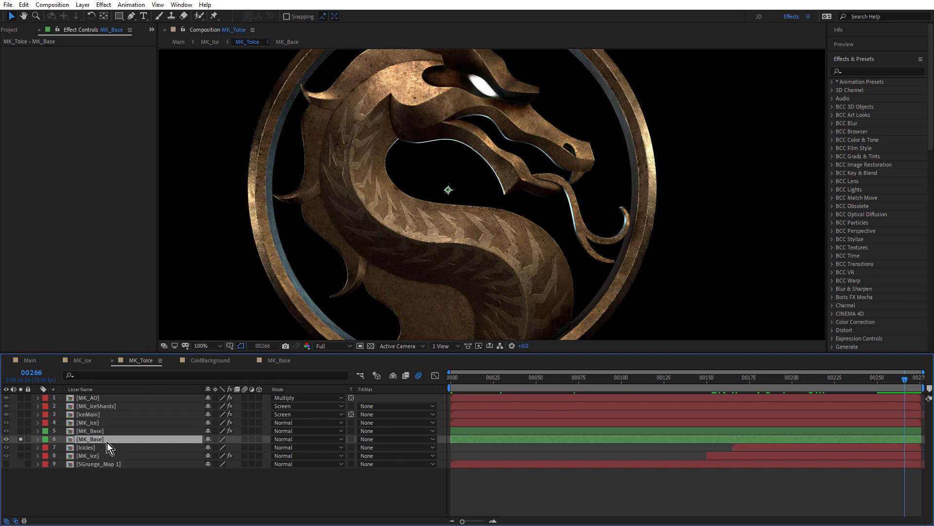
Solo the MK_Base layer carrying S_TriTone and scrub back to frame 219 to review its blue tint.
{"action": "left_click", "coordinate": [89, 431]}
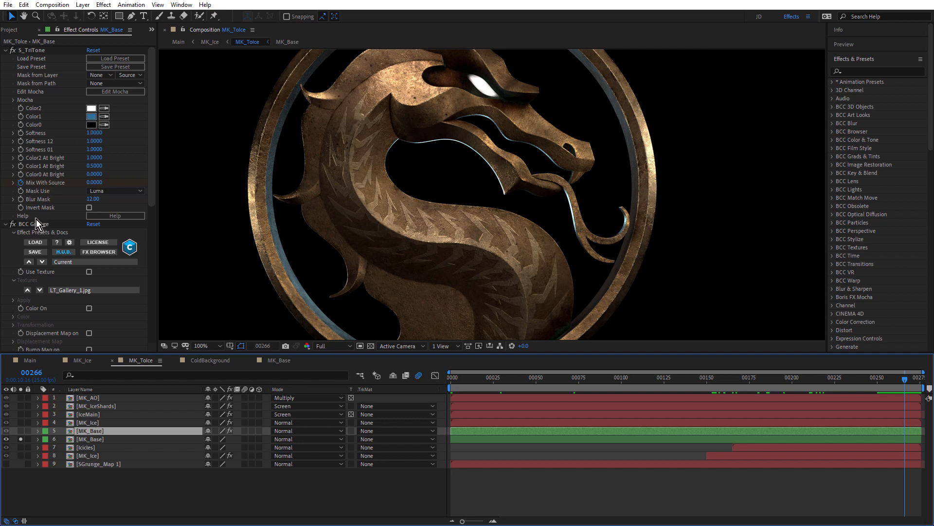
{"action": "left_click", "coordinate": [21, 431]}
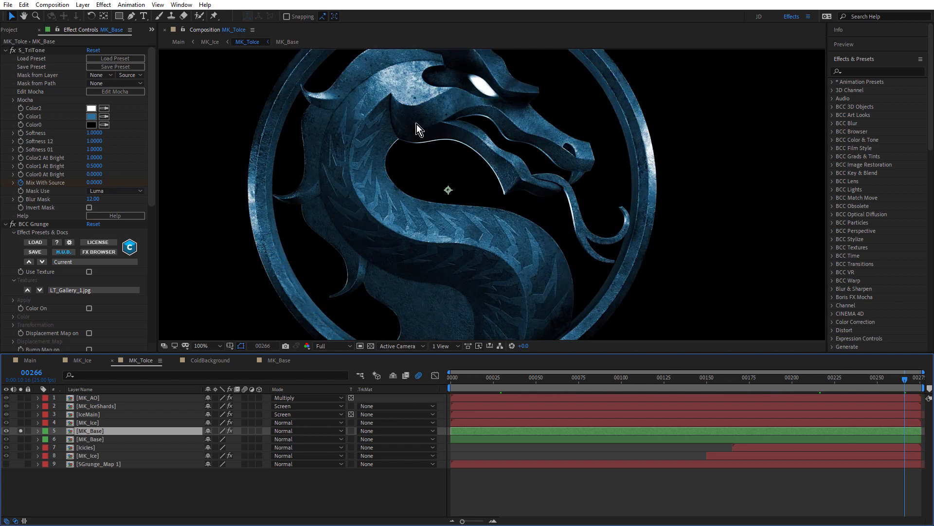
{"action": "left_click_drag", "start_coordinate": [707, 384], "coordinate": [823, 390]}
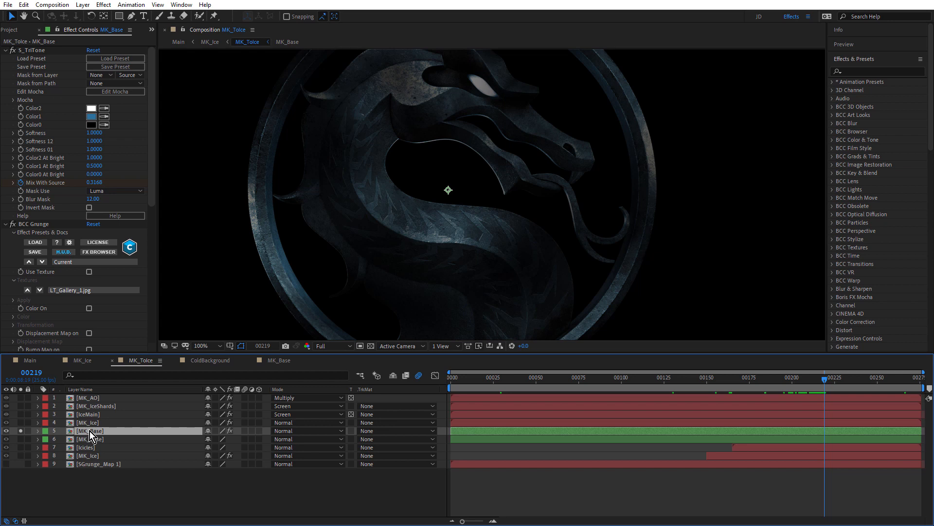
Reveal the BCC Grunge Amount expression on MK_Base and examine the Erosion settings and the Erosion Layer source.
{"action": "key", "text": "e"}
{"action": "key", "text": "e"}
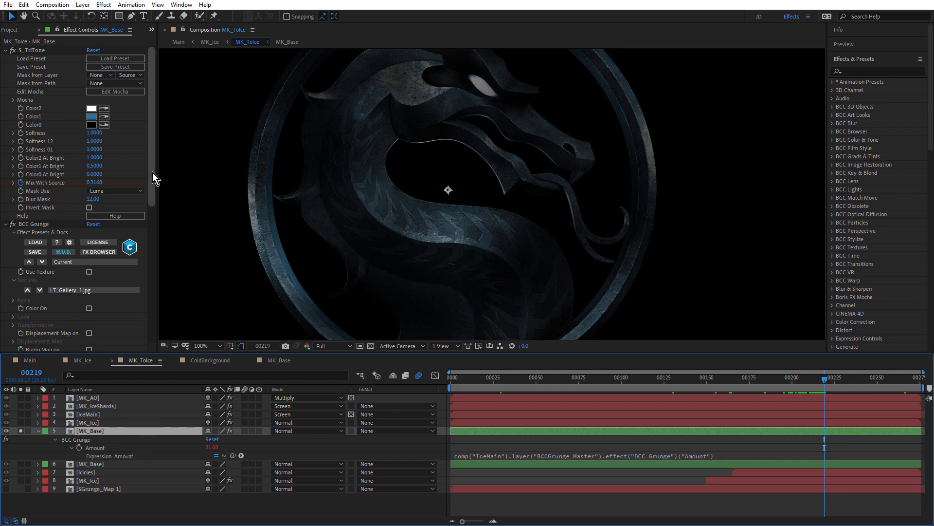
{"action": "left_click_drag", "start_coordinate": [153, 173], "coordinate": [158, 258]}
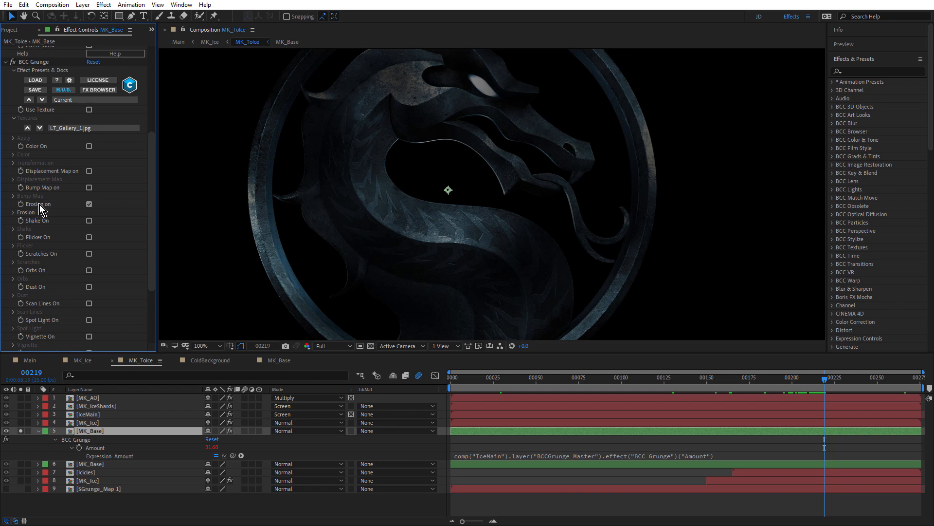
{"action": "left_click", "coordinate": [13, 215]}
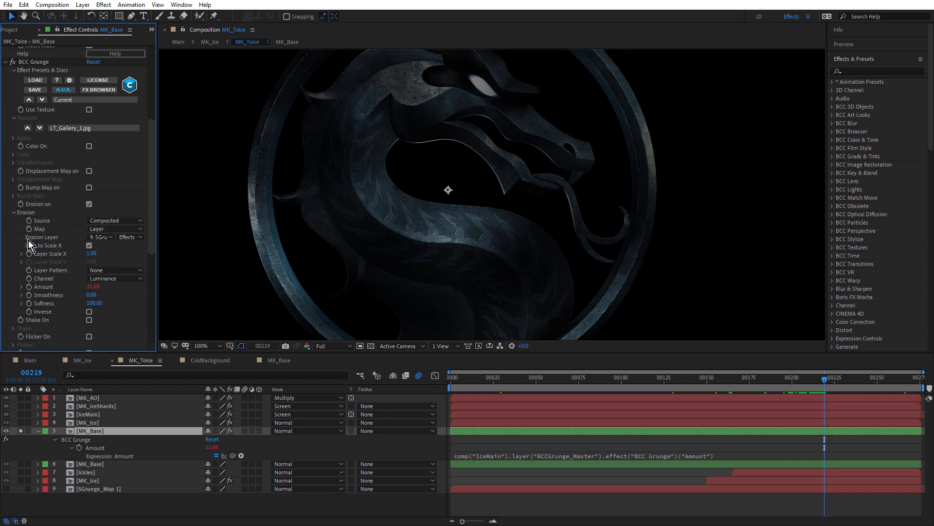
{"action": "left_click", "coordinate": [113, 238]}
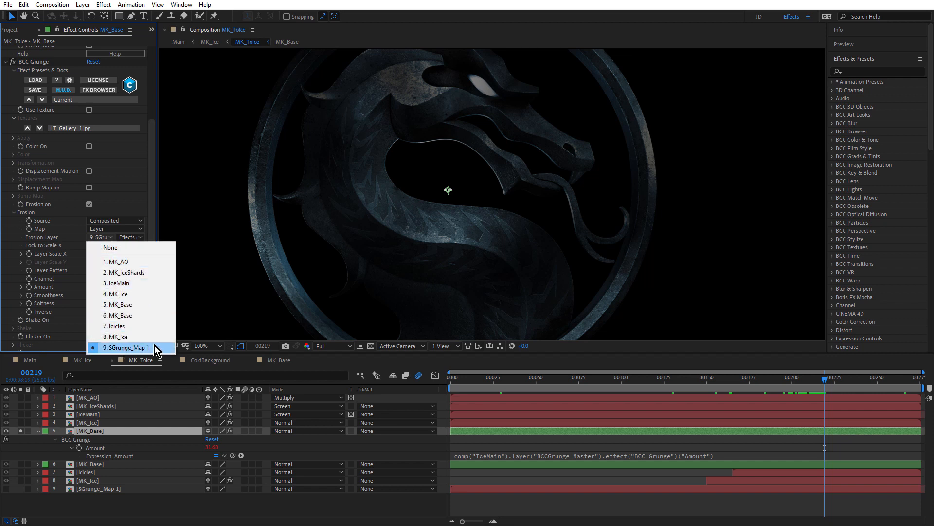
{"action": "left_click", "coordinate": [152, 200]}
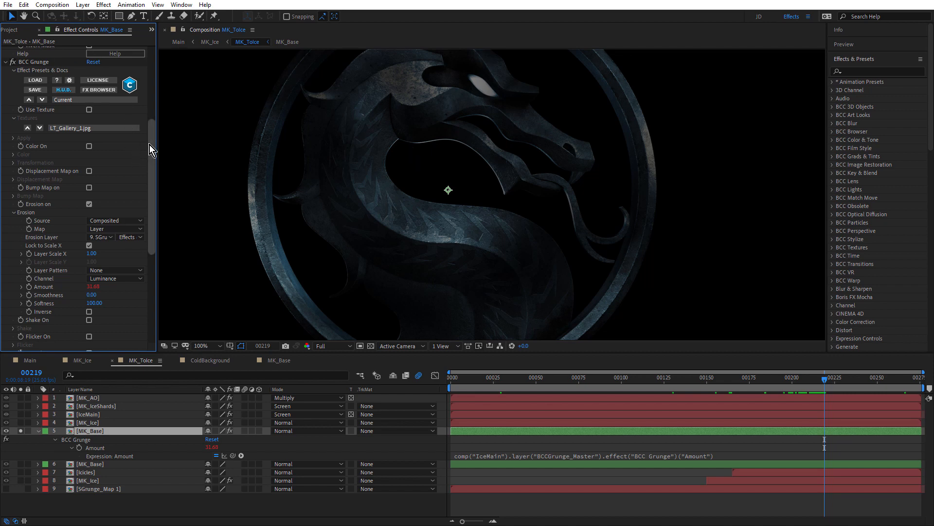
{"action": "left_click_drag", "start_coordinate": [150, 144], "coordinate": [156, 51]}
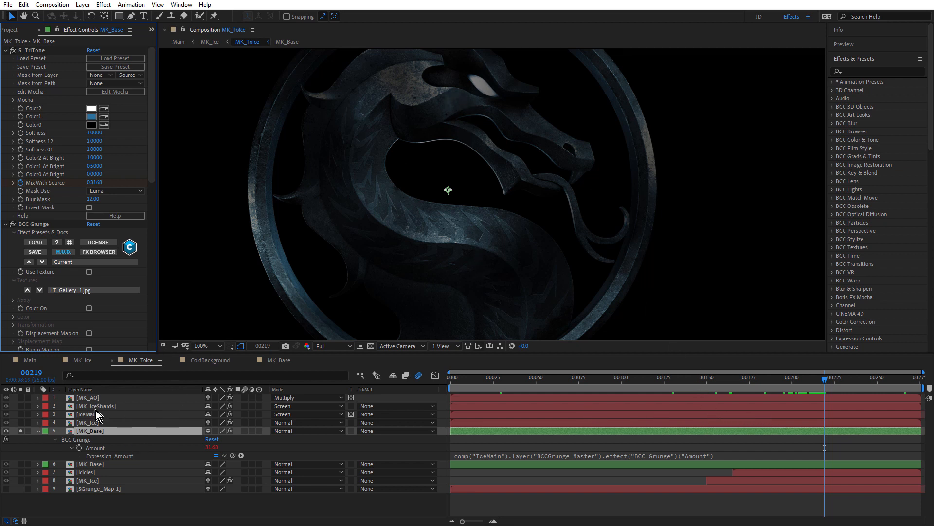
Open SGrunge_Map 1, solo its S_Grunge layer, and examine the frost texture and the effect's stamp settings.
{"action": "double_click", "coordinate": [111, 489]}
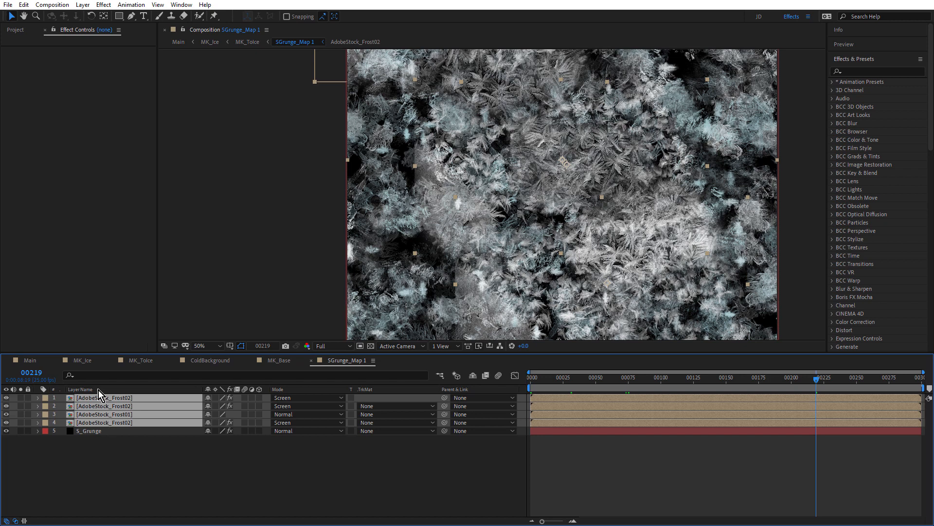
{"action": "left_click", "coordinate": [93, 432]}
{"action": "left_click", "coordinate": [21, 431]}
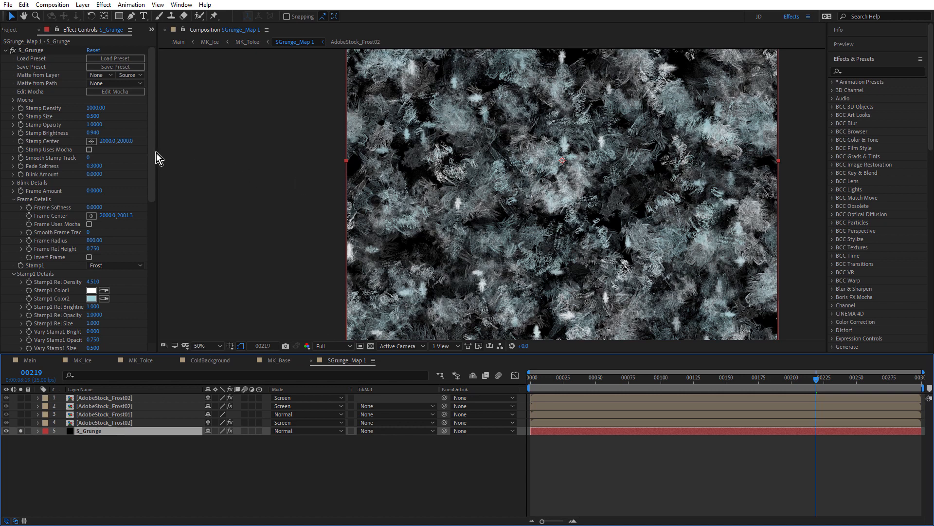
{"action": "scroll", "coordinate": [566, 207], "scroll_direction": "up", "scroll_amount": 2}
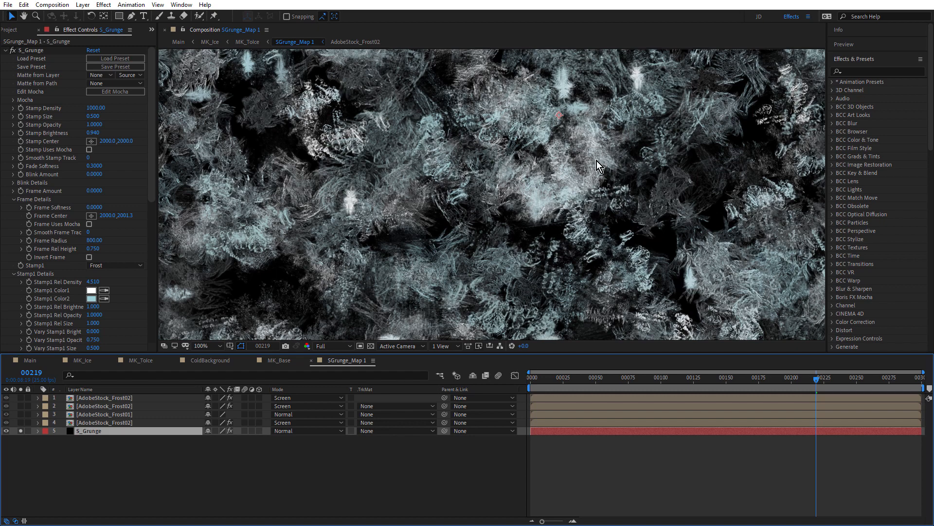
{"action": "scroll", "coordinate": [550, 180], "scroll_direction": "down", "scroll_amount": 2}
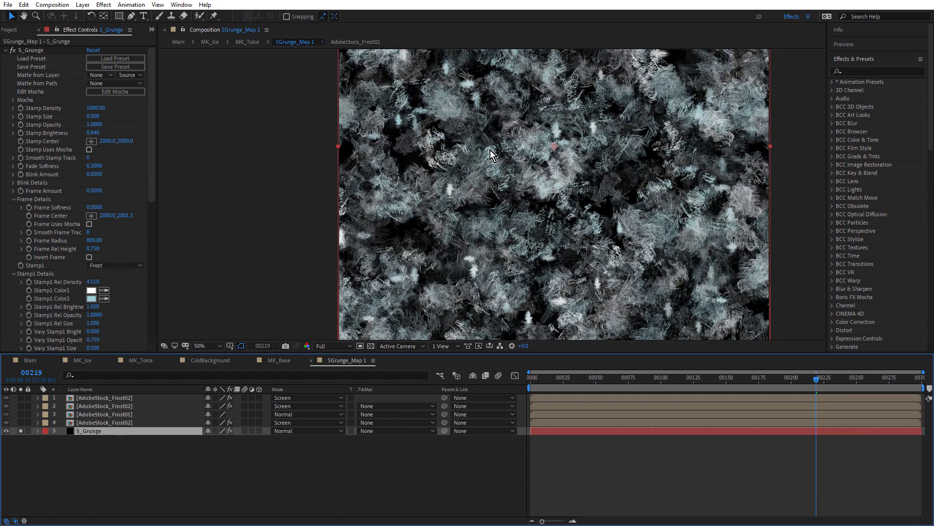
{"action": "left_click_drag", "start_coordinate": [150, 186], "coordinate": [145, 222]}
{"action": "scroll", "coordinate": [149, 141], "scroll_direction": "up", "scroll_amount": 3}
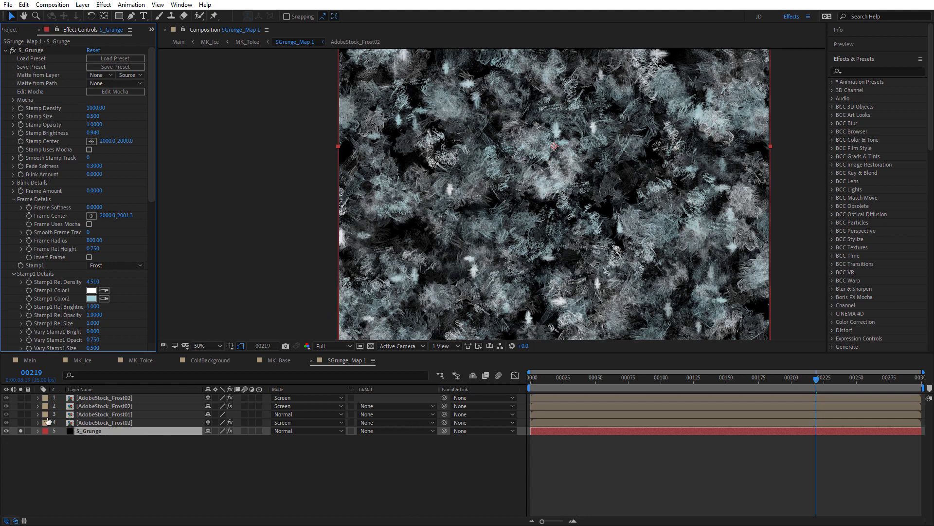
Solo the lowest AdobeStock_Frost02 layer, open its composition and inspect the frost crystal photo up close.
{"action": "left_click", "coordinate": [20, 423]}
{"action": "left_click", "coordinate": [21, 430]}
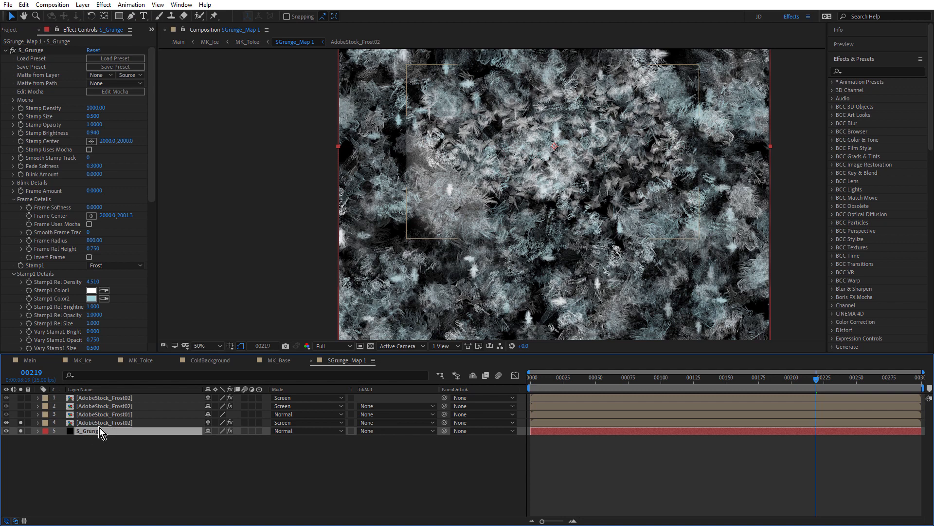
{"action": "double_click", "coordinate": [98, 424]}
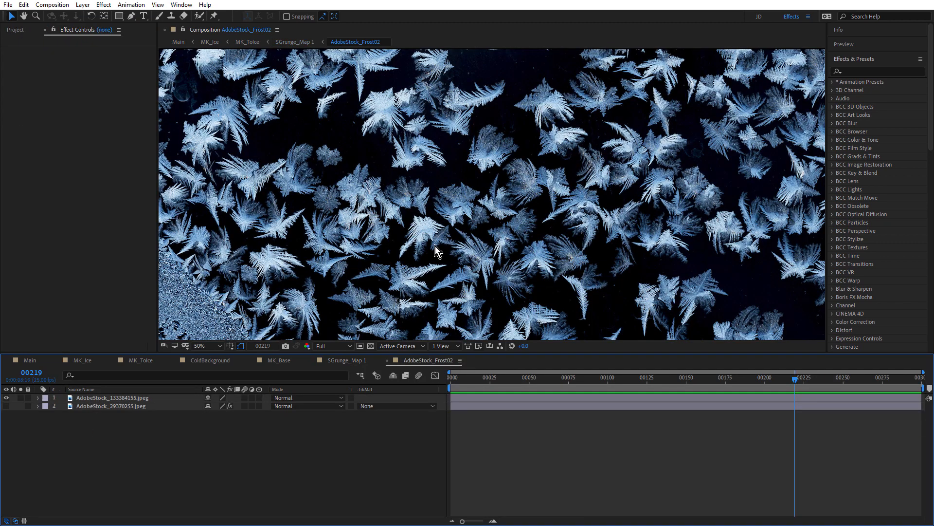
{"action": "scroll", "coordinate": [489, 152], "scroll_direction": "up", "scroll_amount": 2}
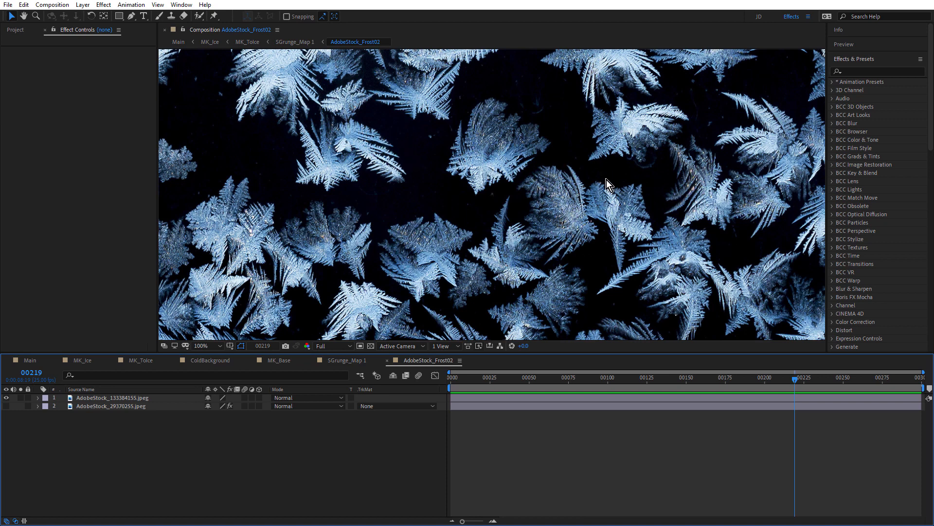
{"action": "scroll", "coordinate": [606, 180], "scroll_direction": "down", "scroll_amount": 2}
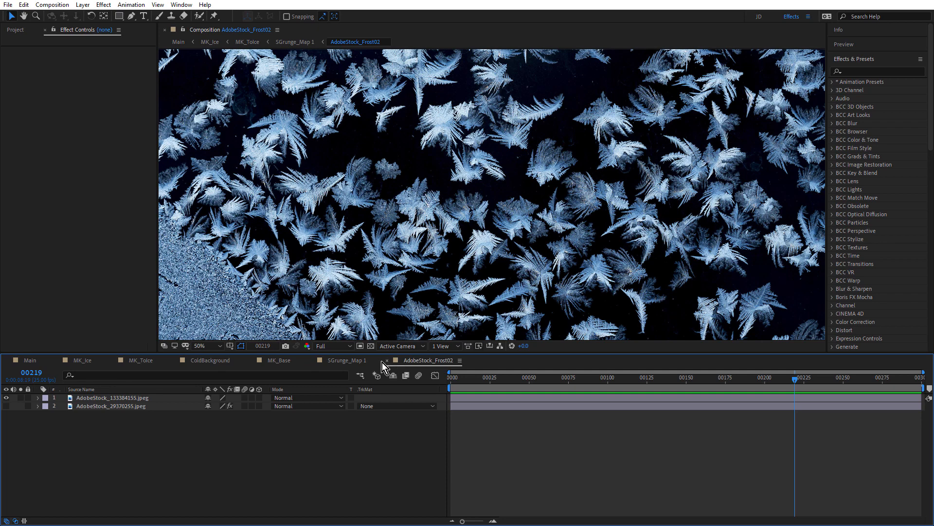
Return to SGrunge_Map 1, inspect AdobeStock_Frost02's mask and Black & White effect, and view it soloed together with S_Grunge.
{"action": "left_click", "coordinate": [357, 359]}
{"action": "scroll", "coordinate": [538, 139], "scroll_direction": "up", "scroll_amount": 2}
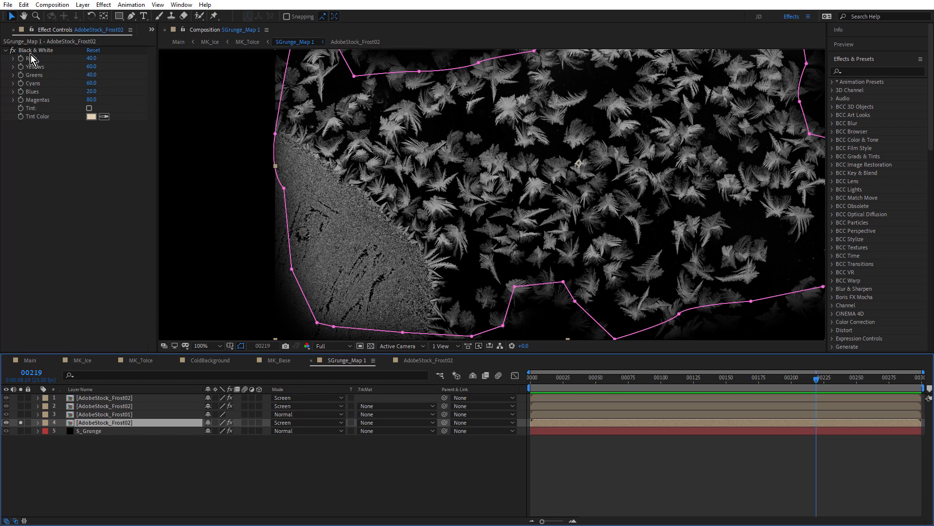
{"action": "left_click", "coordinate": [14, 51]}
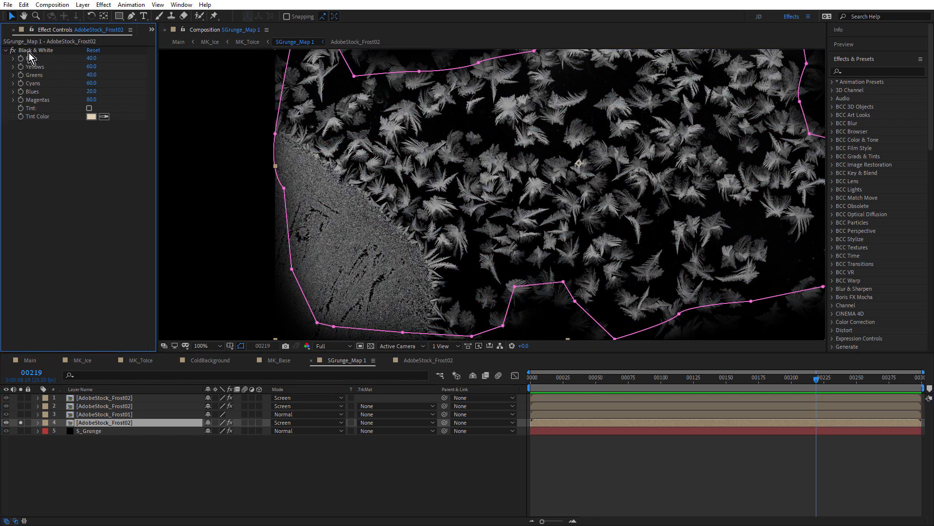
{"action": "left_click", "coordinate": [20, 431]}
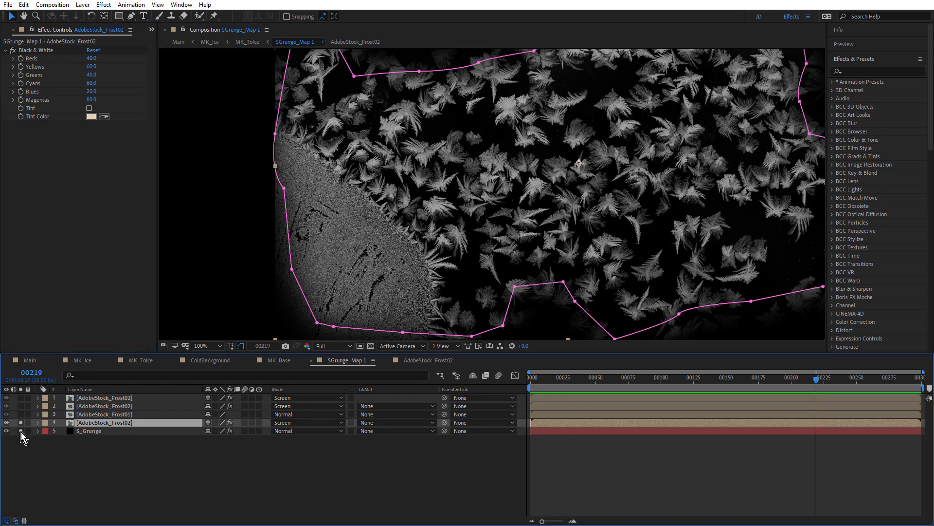
{"action": "scroll", "coordinate": [572, 200], "scroll_direction": "down", "scroll_amount": 2}
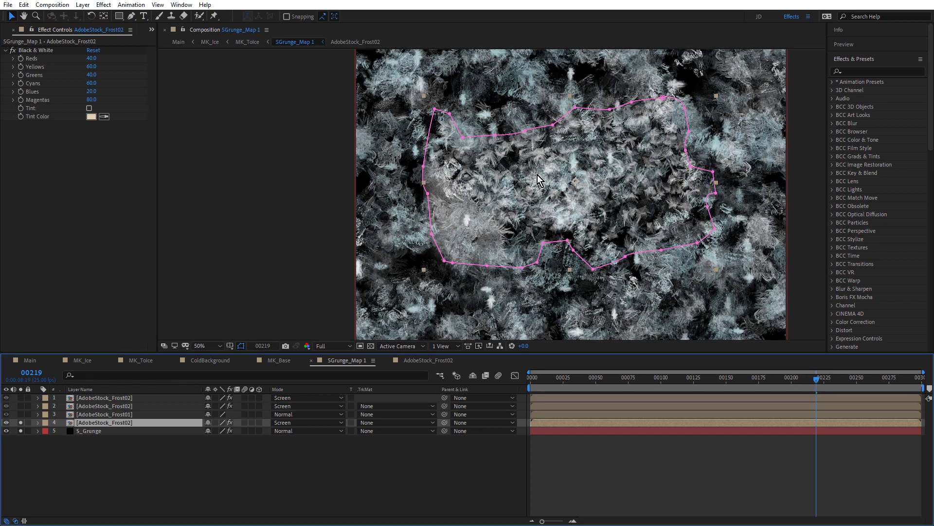
Solo only AdobeStock_Frost01, scrub to frame 166, and turn its solo off to show the full frost map.
{"action": "left_click", "coordinate": [20, 414], "text": "alt"}
{"action": "left_click", "coordinate": [638, 384]}
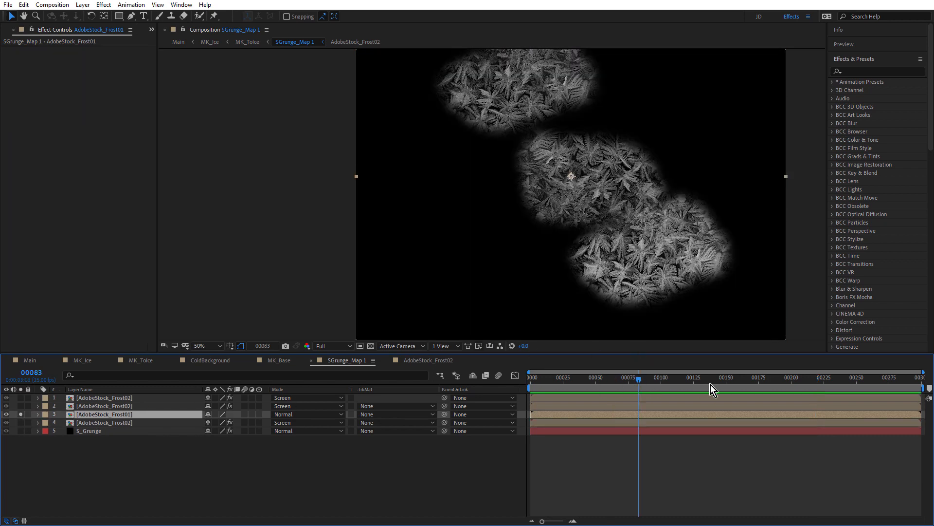
{"action": "left_click_drag", "start_coordinate": [711, 385], "coordinate": [747, 382]}
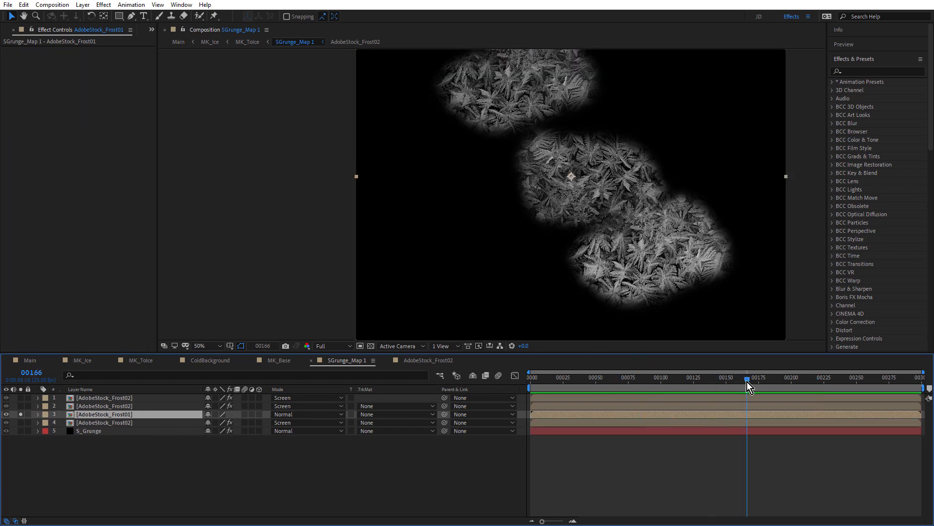
{"action": "left_click", "coordinate": [21, 414]}
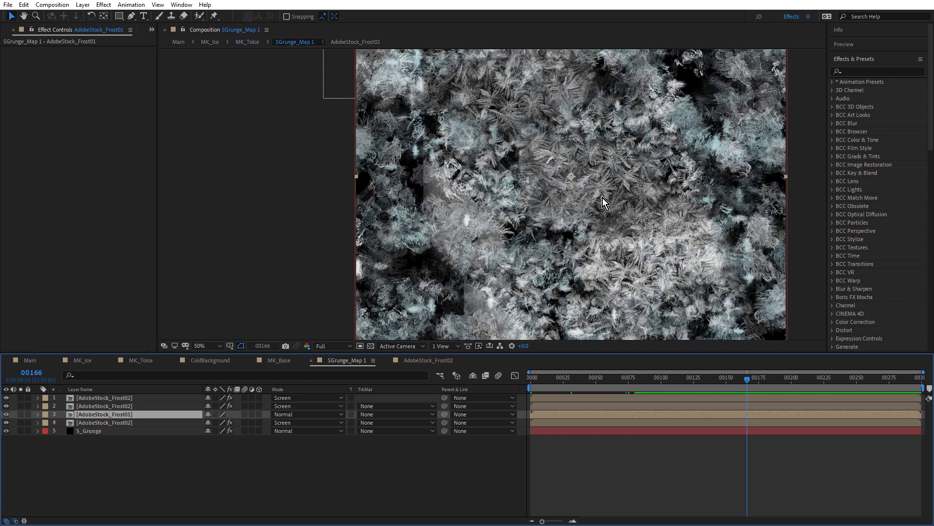
Compare the full frost map up close with the AdobeStock_Frost02 source photo, and return to the MK_ToIce composition.
{"action": "scroll", "coordinate": [603, 198], "scroll_direction": "up", "scroll_amount": 2}
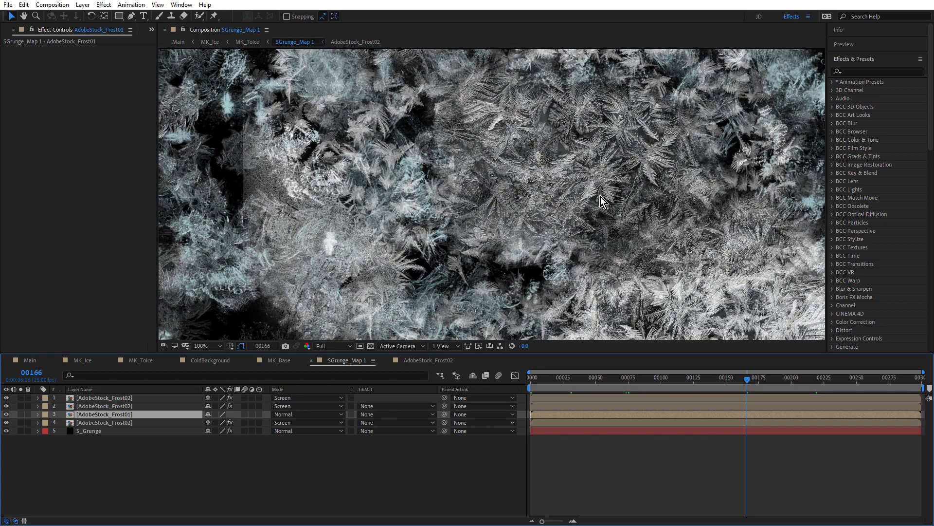
{"action": "left_click", "coordinate": [418, 361]}
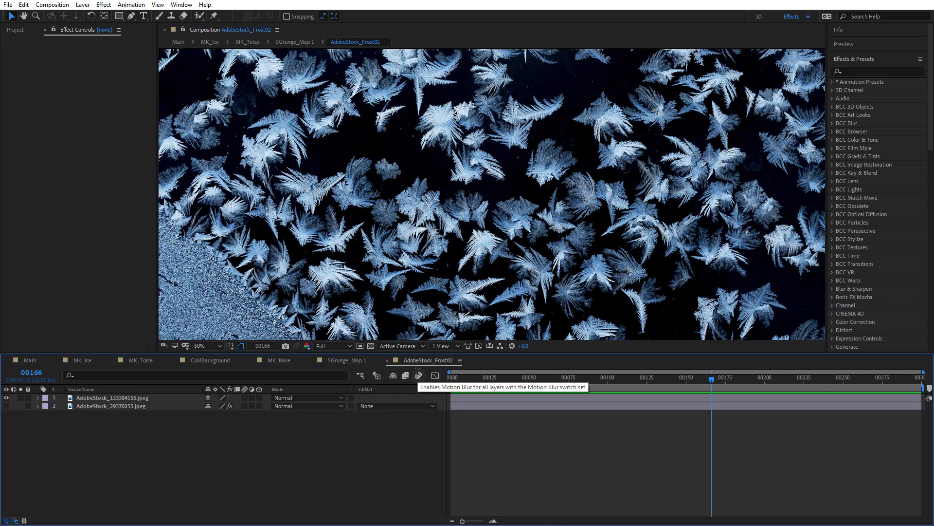
{"action": "key", "text": "Tab"}
{"action": "left_click", "coordinate": [359, 366]}
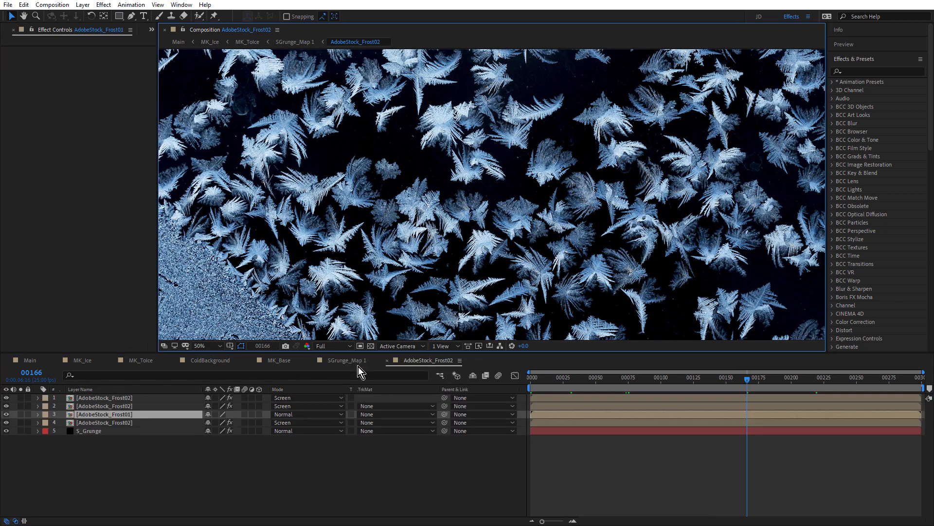
{"action": "key", "text": "Tab"}
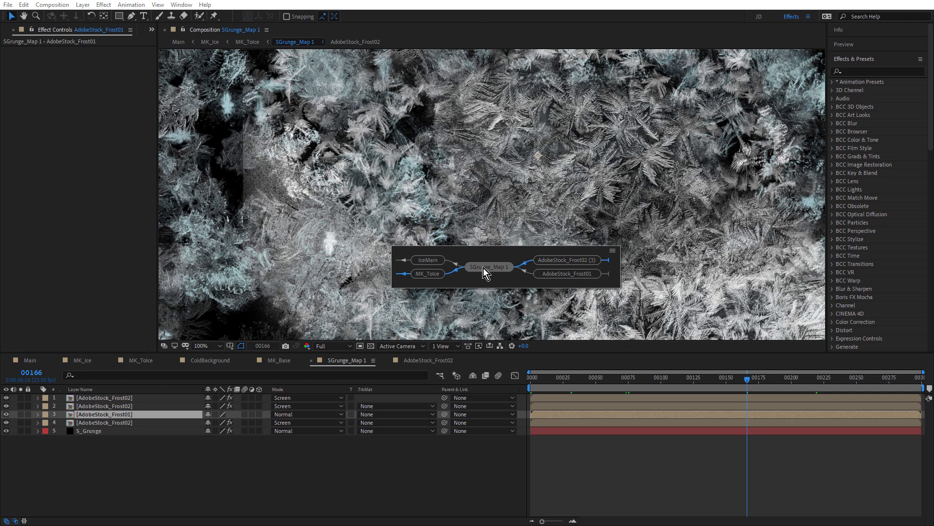
{"action": "left_click", "coordinate": [428, 273]}
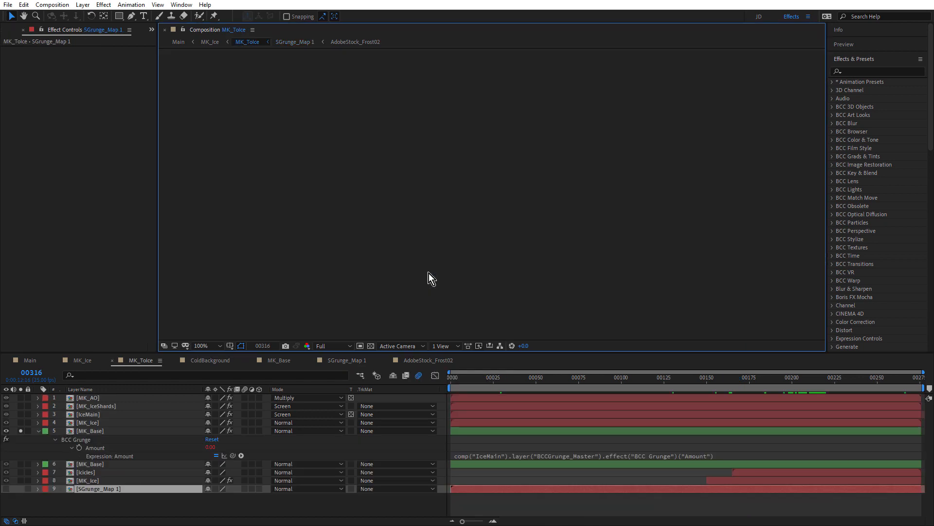
Show the effects of the upper MK_Base layer, solo the lower MK_Base with it, and scrub the freezing transition to frame 216.
{"action": "left_click", "coordinate": [96, 431]}
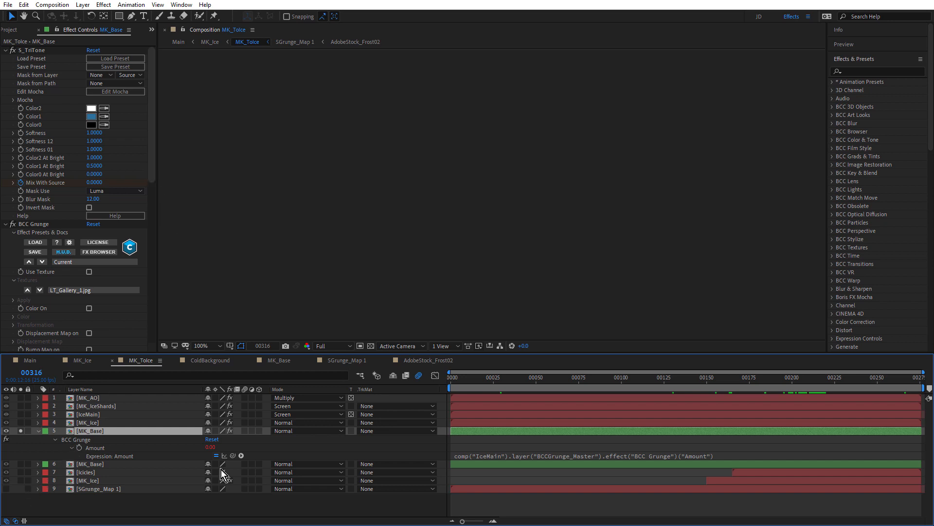
{"action": "left_click", "coordinate": [560, 381]}
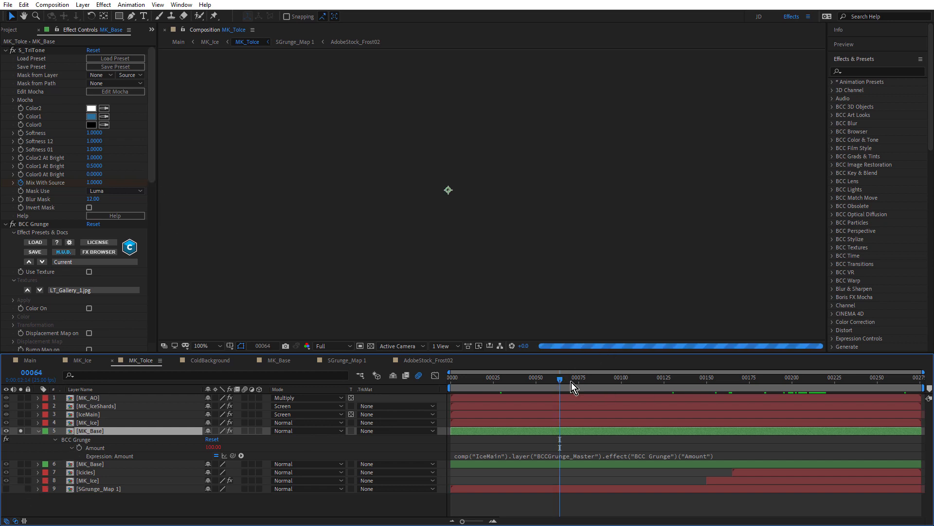
{"action": "left_click", "coordinate": [670, 381]}
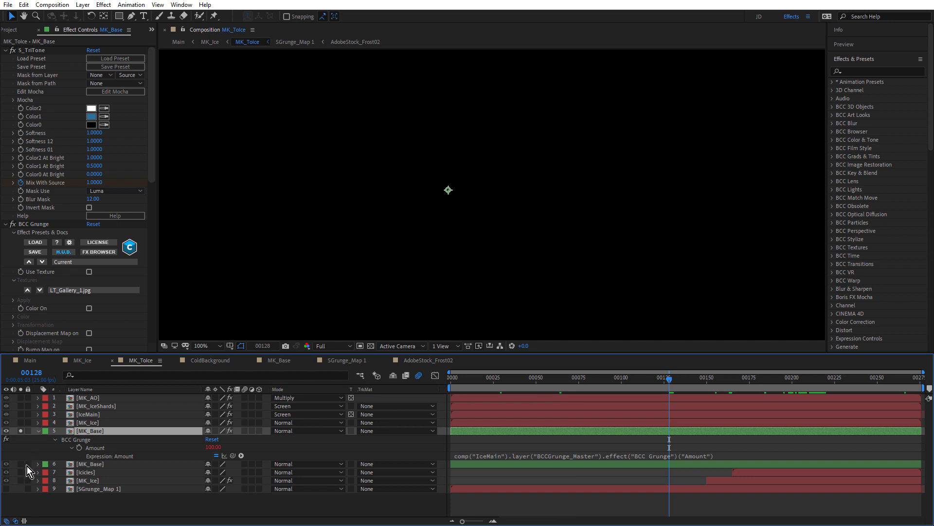
{"action": "left_click", "coordinate": [21, 464]}
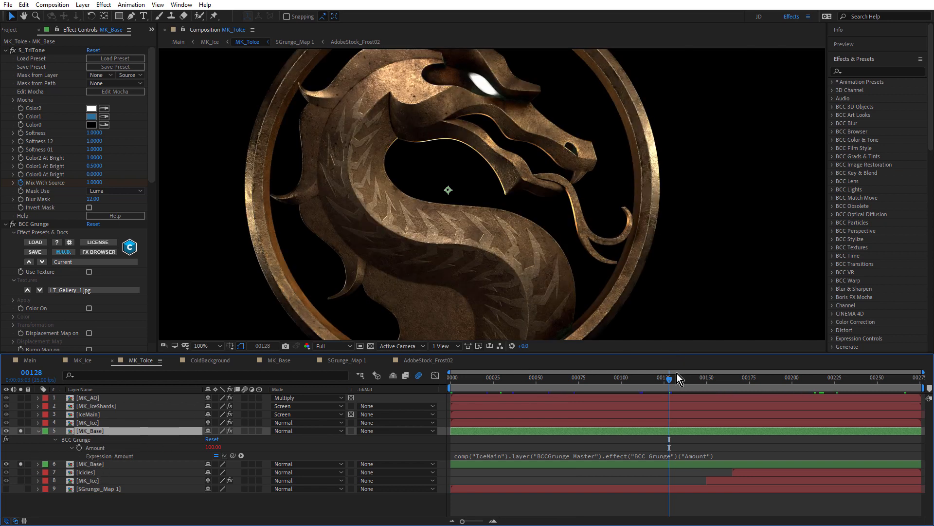
{"action": "left_click_drag", "start_coordinate": [679, 380], "coordinate": [821, 429]}
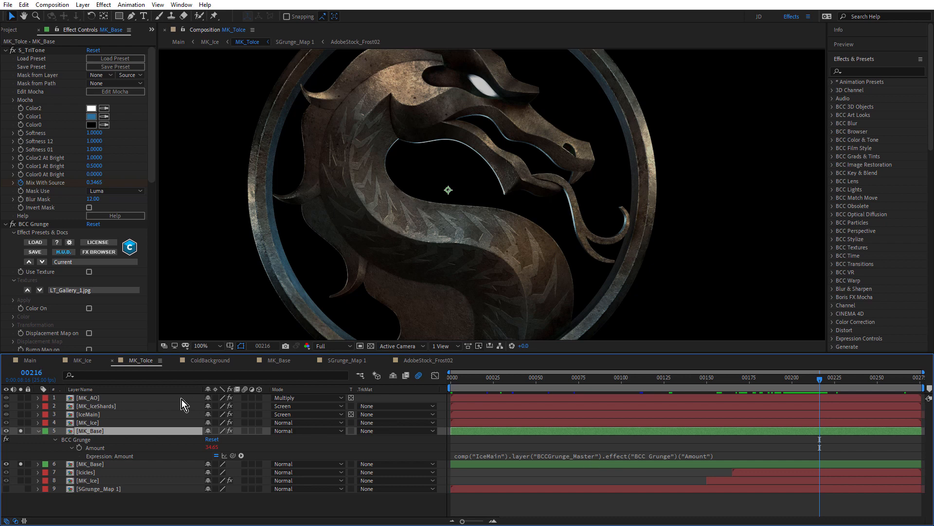
Open the IceMain composition, view the BCC Grunge settings on BCCGrunge_Master, and solo SGrunge_Map 1.
{"action": "double_click", "coordinate": [102, 415]}
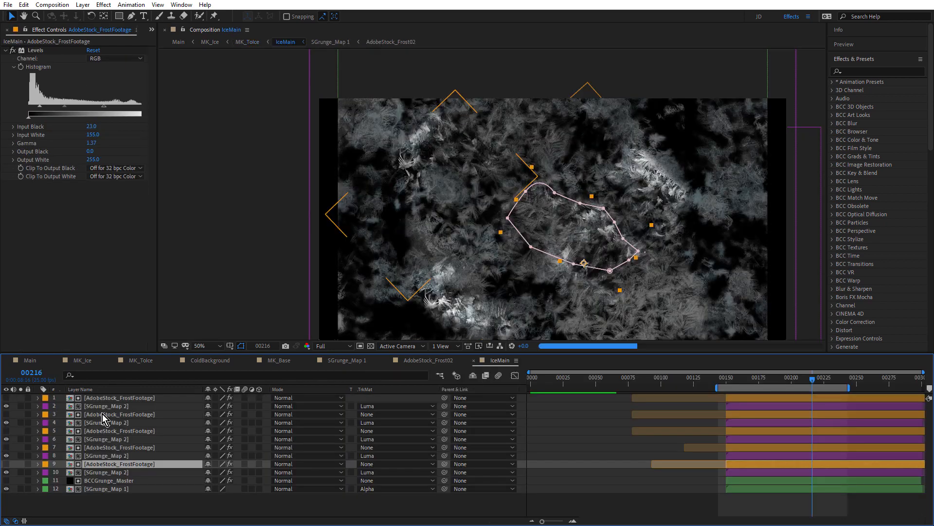
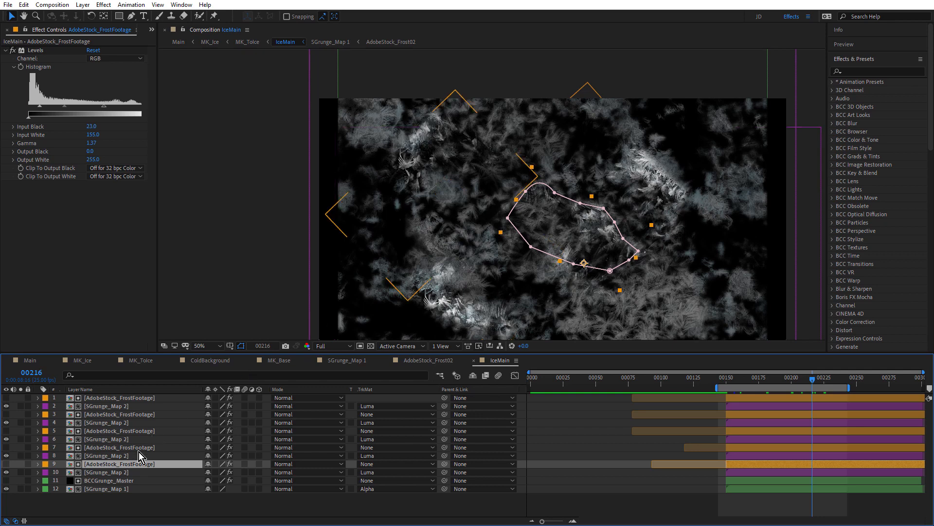
{"action": "left_click", "coordinate": [106, 481]}
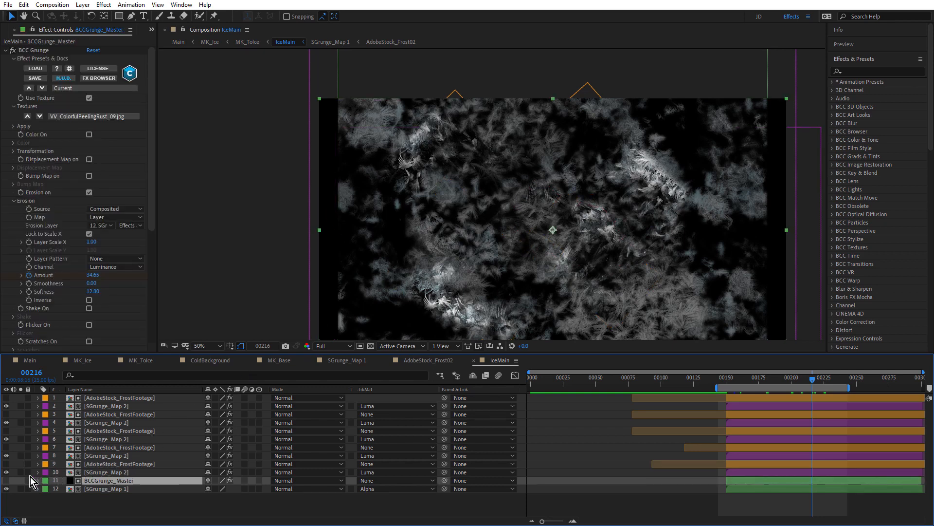
{"action": "left_click", "coordinate": [20, 489]}
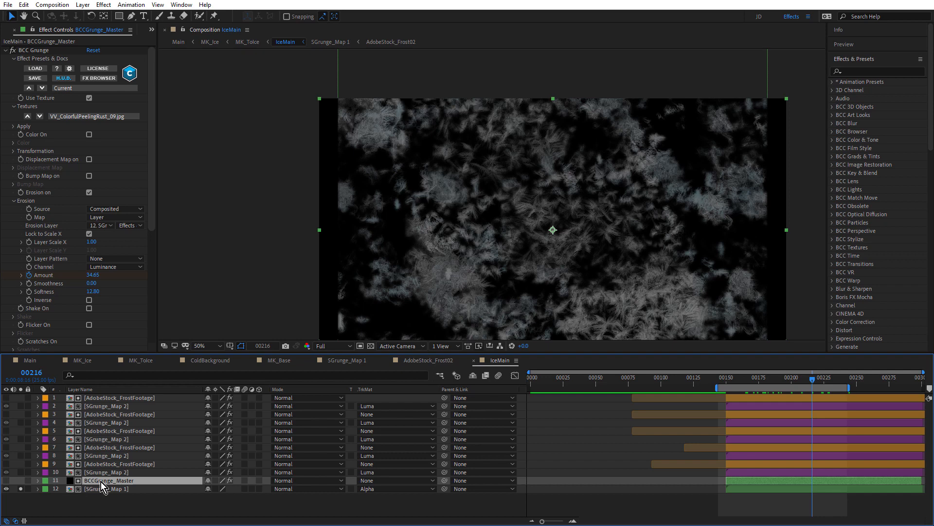
{"action": "left_click", "coordinate": [394, 491]}
{"action": "left_click", "coordinate": [326, 501]}
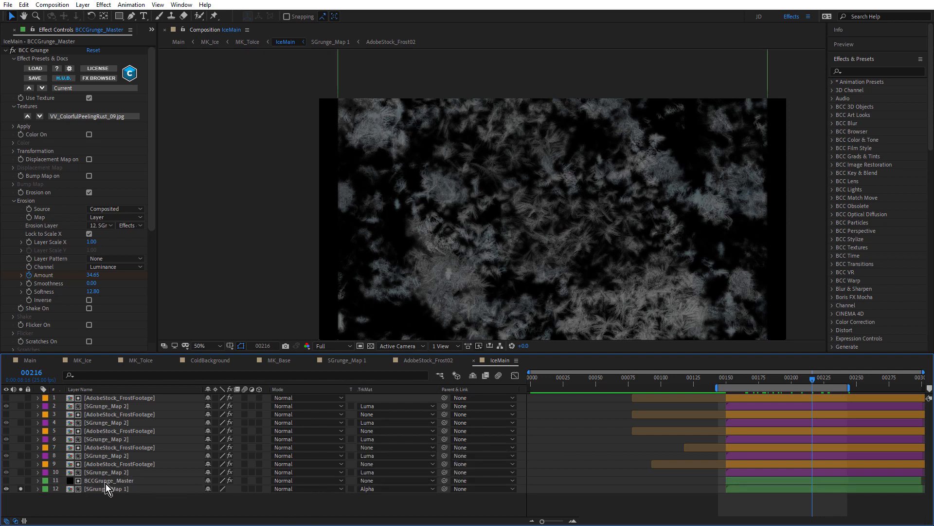
Make BCCGrunge_Master visible, solo it to view its eroded rust texture, and return to showing SGrunge_Map 1 through its alpha matte.
{"action": "left_click", "coordinate": [6, 481]}
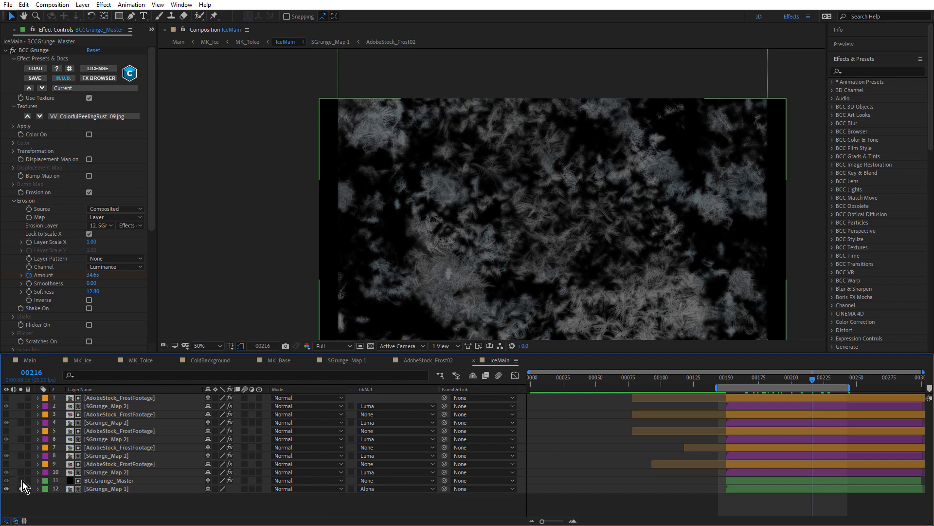
{"action": "left_click", "coordinate": [21, 481]}
{"action": "left_click", "coordinate": [21, 488]}
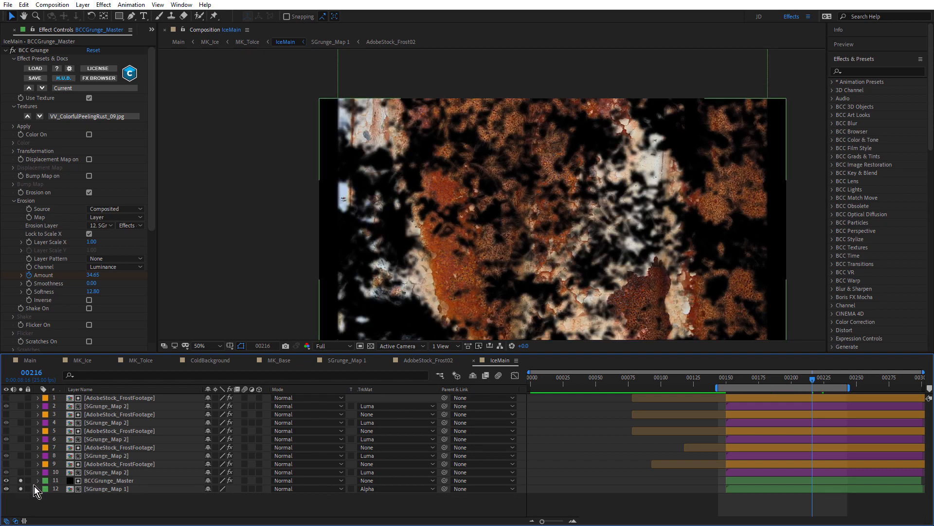
{"action": "left_click", "coordinate": [21, 488]}
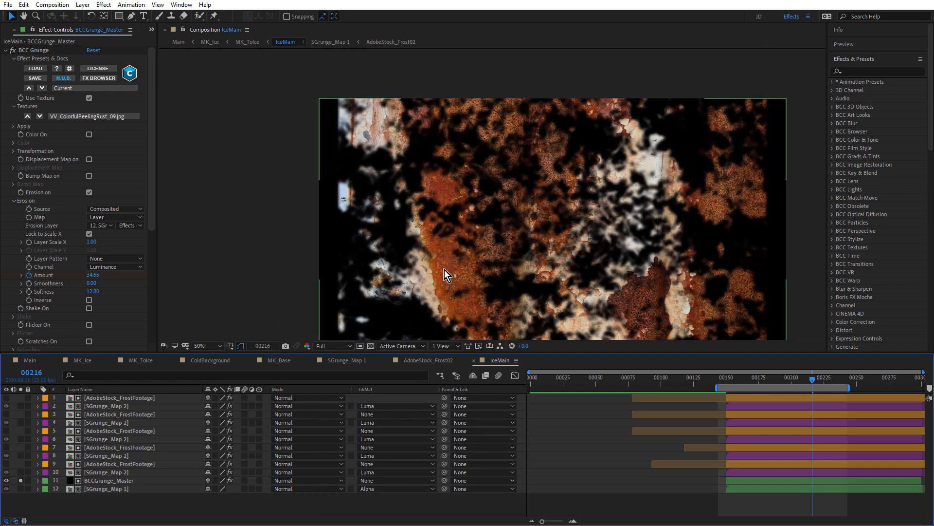
{"action": "left_click", "coordinate": [21, 489]}
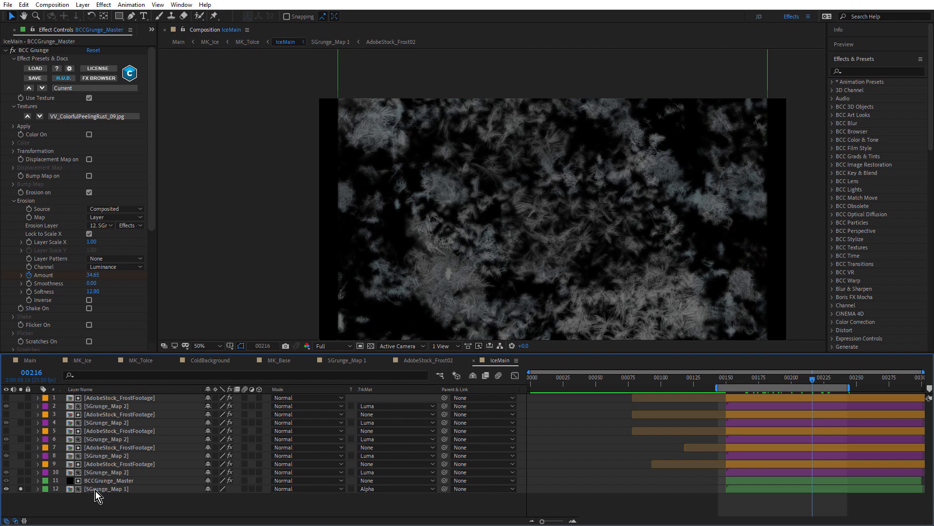
Examine BCCGrunge_Master's available grunge textures and the layer choices for its Erosion Layer without changing either setting.
{"action": "left_click", "coordinate": [95, 490]}
{"action": "left_click", "coordinate": [104, 481]}
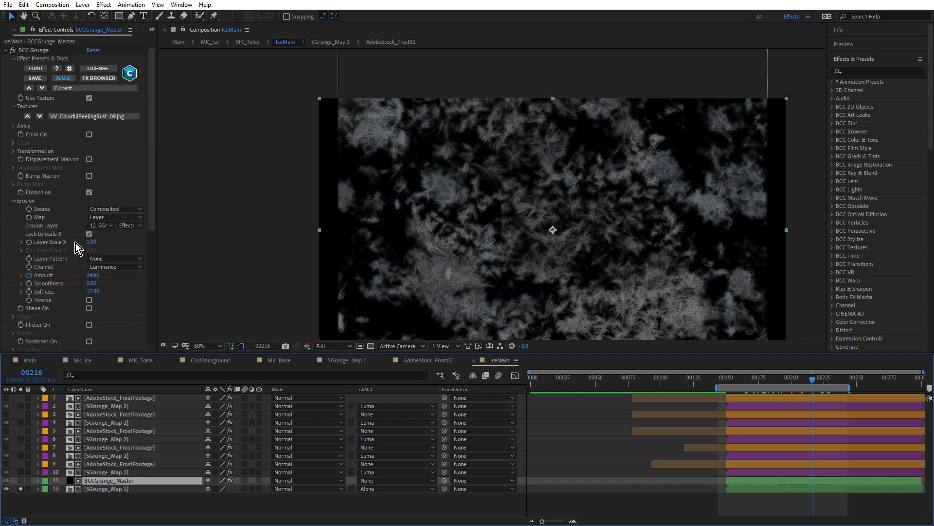
{"action": "left_click", "coordinate": [72, 116]}
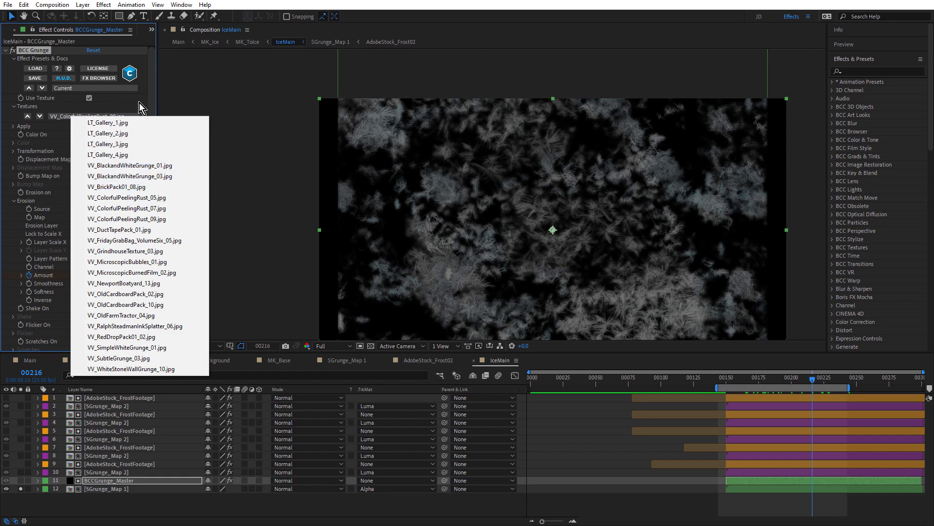
{"action": "left_click", "coordinate": [154, 102]}
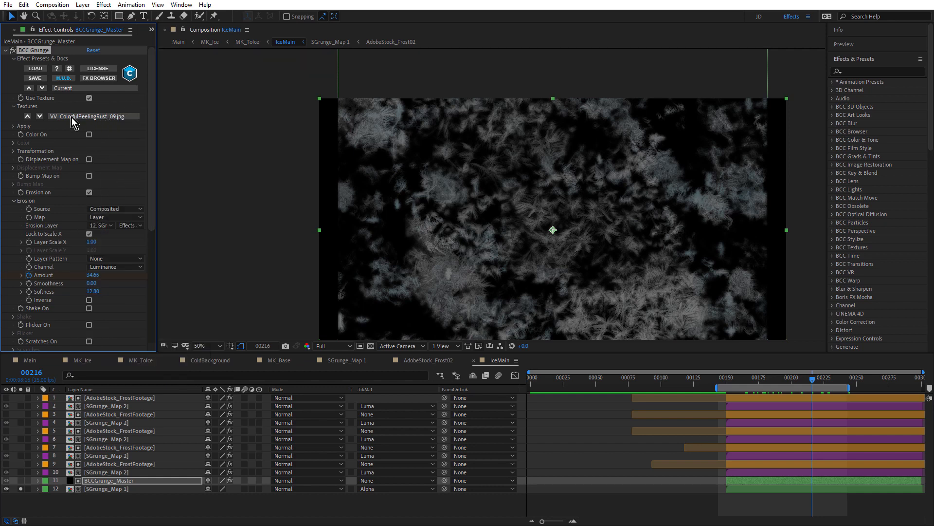
{"action": "left_click", "coordinate": [86, 119]}
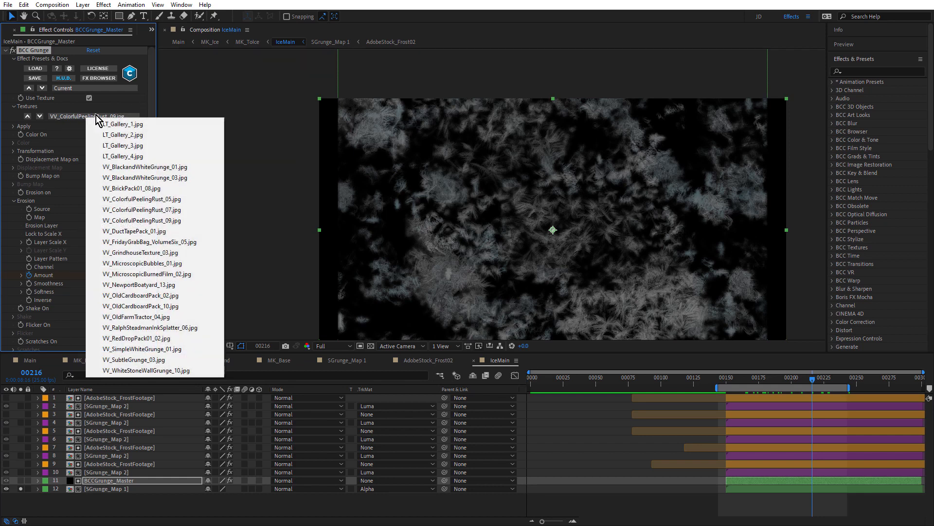
{"action": "left_click", "coordinate": [153, 94]}
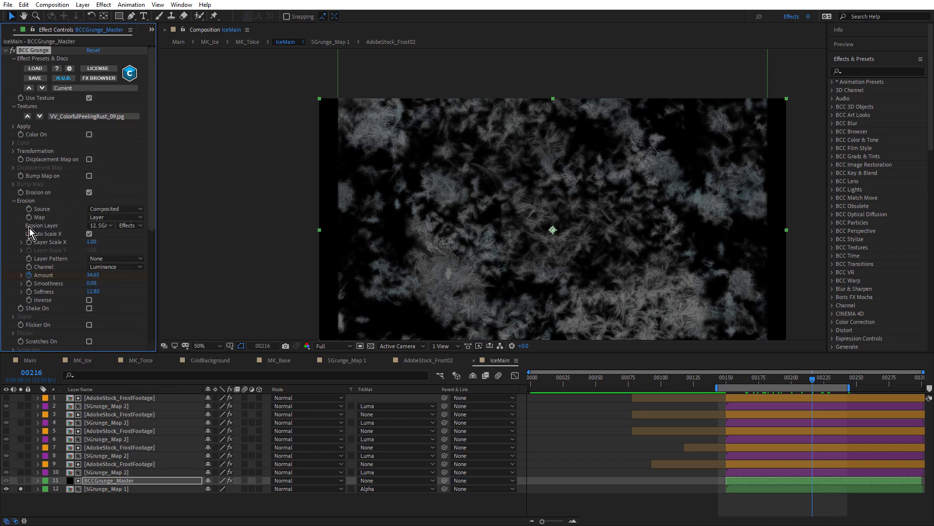
{"action": "left_click", "coordinate": [111, 226]}
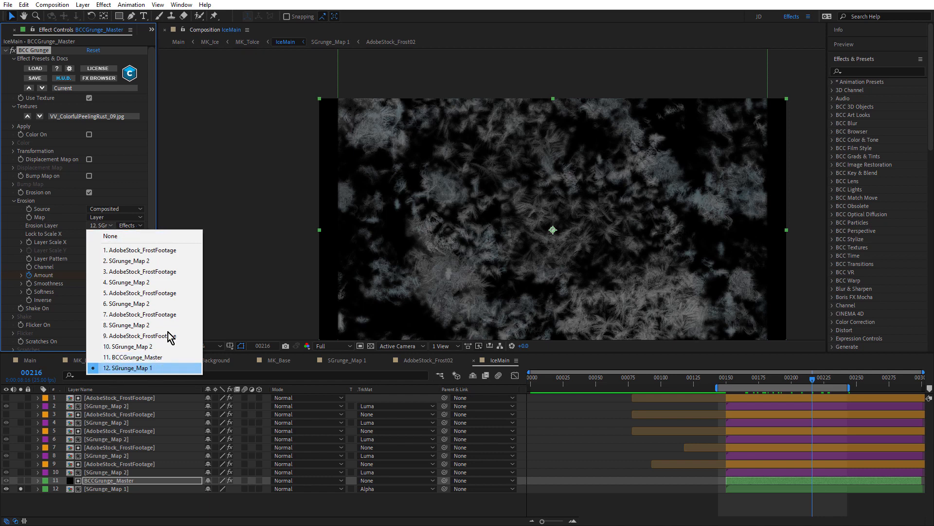
{"action": "left_click", "coordinate": [141, 197]}
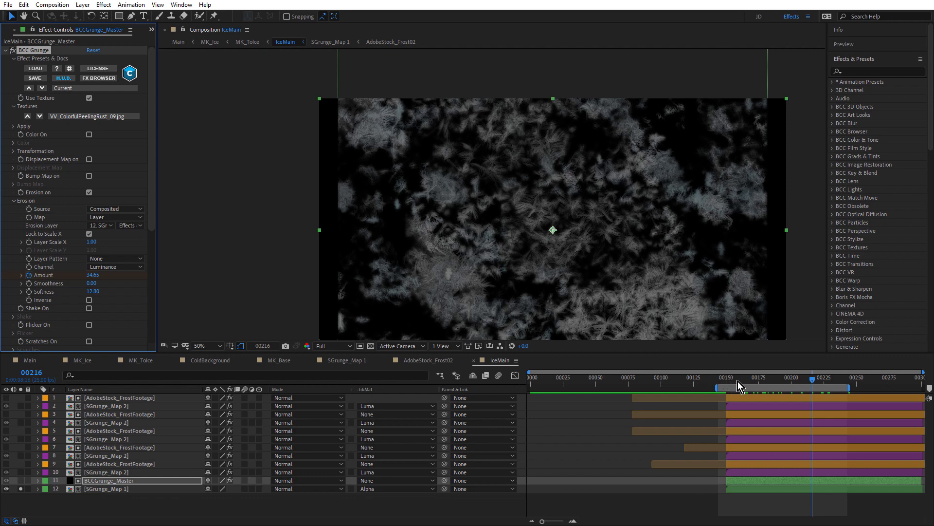
Scrub the SGrunge_Map 1 erosion from frame 186 to frame 220 and inspect the frost pattern up close.
{"action": "left_click", "coordinate": [773, 380]}
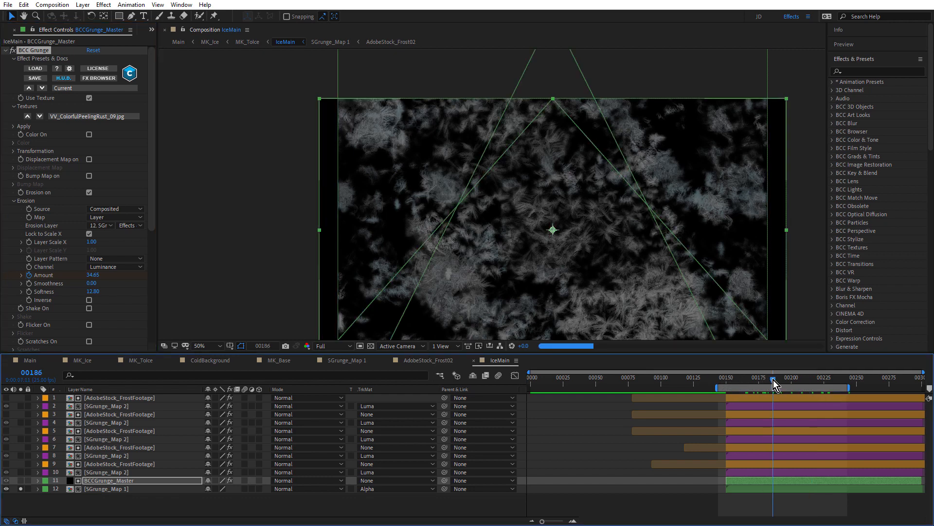
{"action": "left_click_drag", "start_coordinate": [769, 380], "coordinate": [818, 391]}
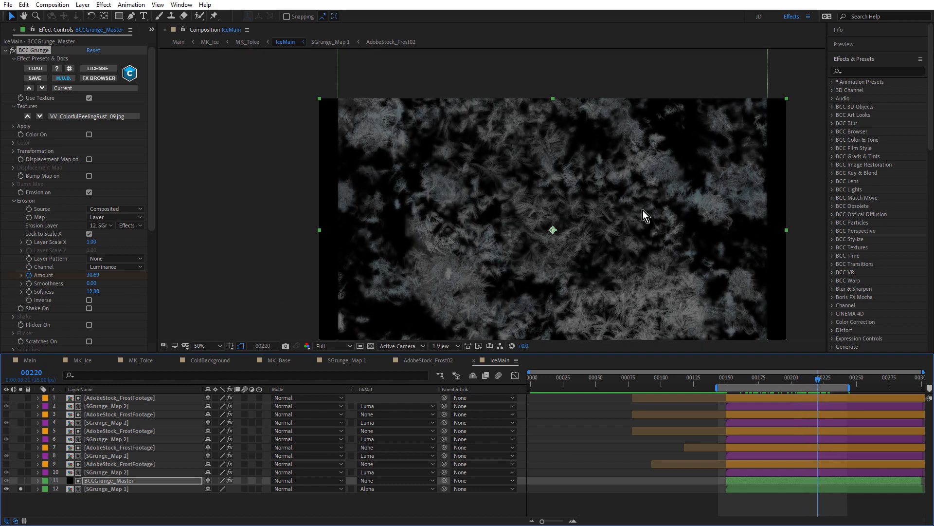
{"action": "scroll", "coordinate": [644, 210], "scroll_direction": "up", "scroll_amount": 2}
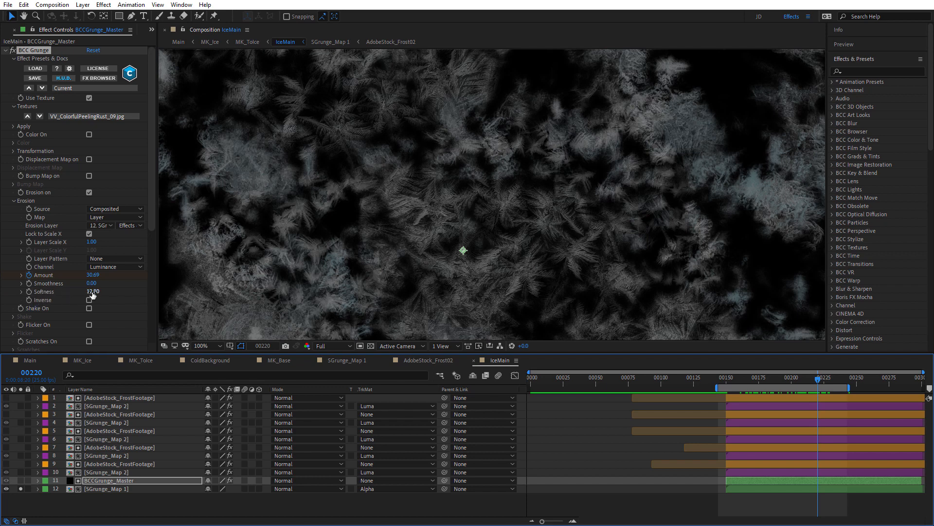
Try an erosion Softness of 0.00 in BCC Grunge, inspect the frost edges up close, and undo the change.
{"action": "left_click_drag", "start_coordinate": [92, 295], "coordinate": [49, 295]}
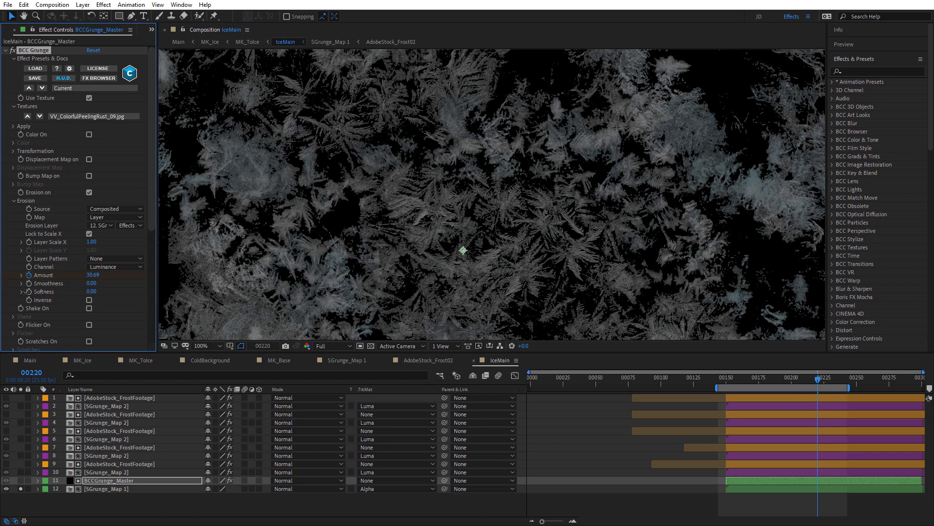
{"action": "scroll", "coordinate": [567, 201], "scroll_direction": "up", "scroll_amount": 2}
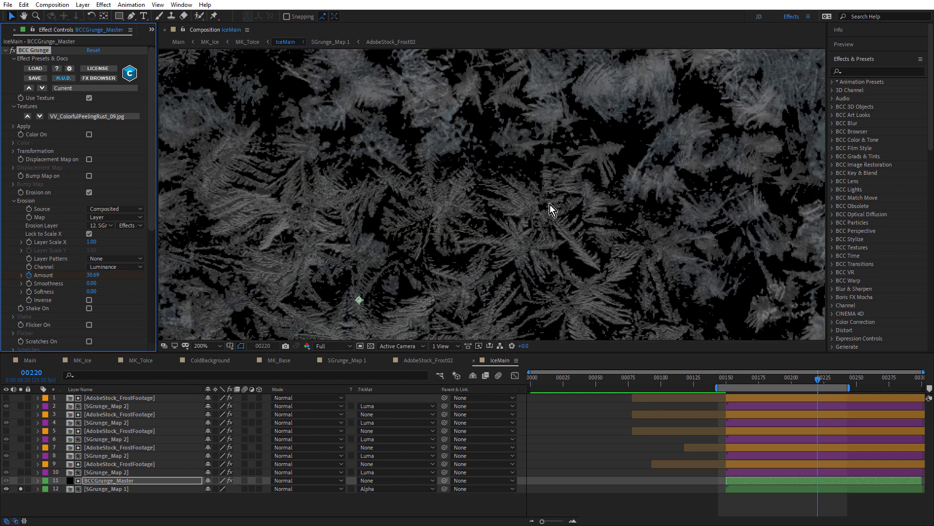
{"action": "scroll", "coordinate": [615, 126], "scroll_direction": "up", "scroll_amount": 1}
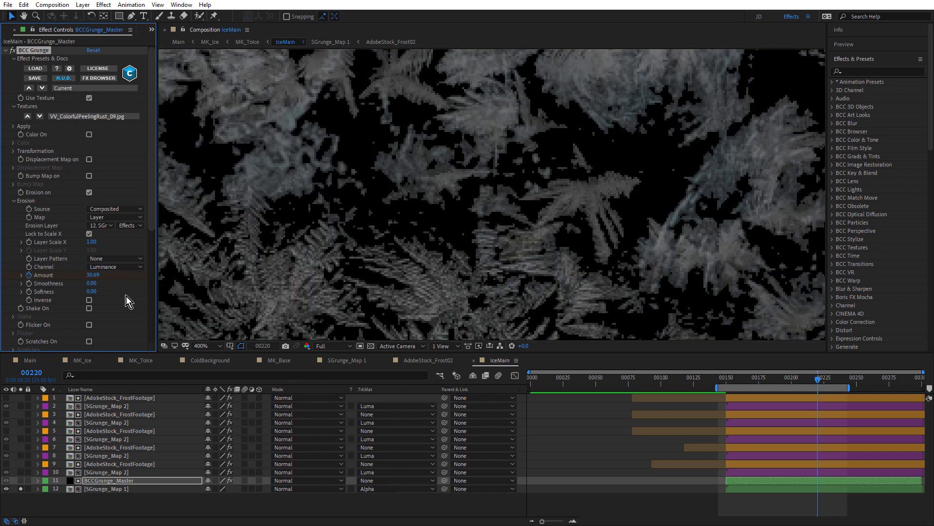
{"action": "key", "text": "ctrl+z"}
{"action": "scroll", "coordinate": [583, 171], "scroll_direction": "up", "scroll_amount": 1}
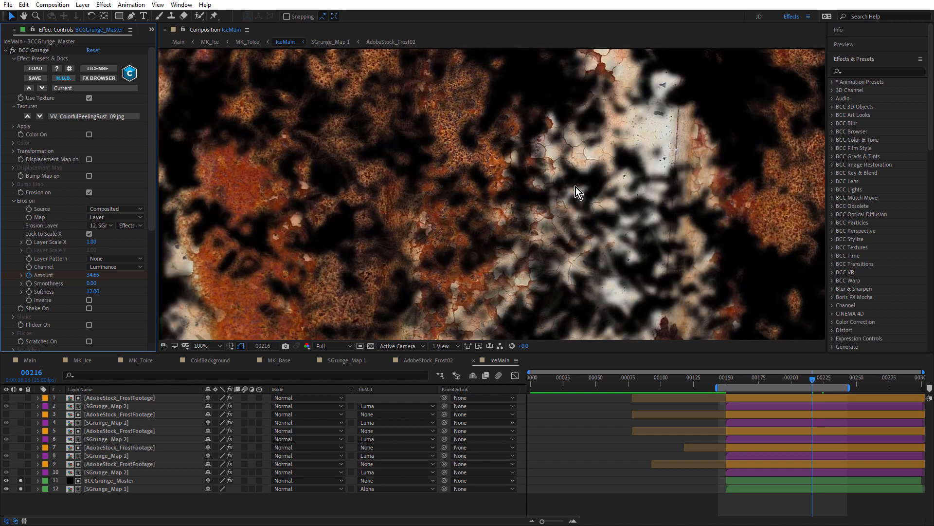
Turn off the solo on BCCGrunge_Master and SGrunge_Map 1 and hide both layers to view the remaining frost layers.
{"action": "left_click", "coordinate": [20, 480]}
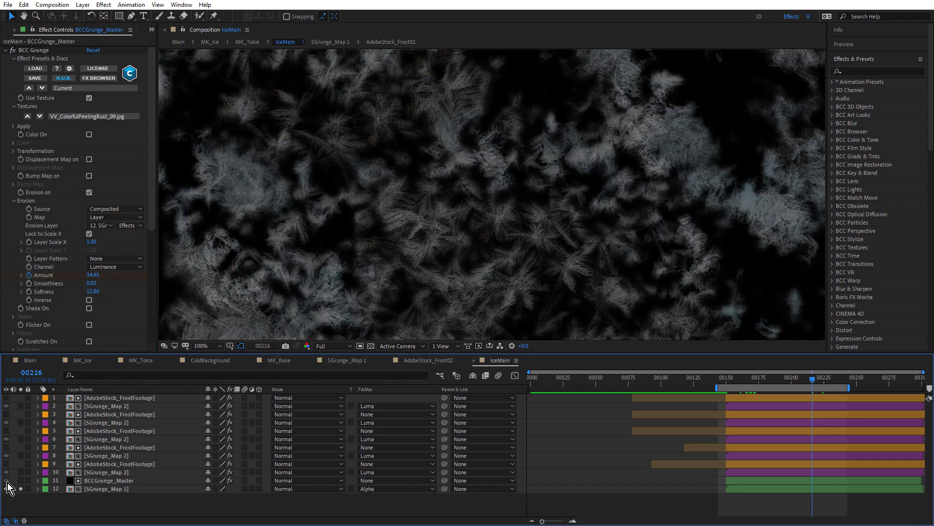
{"action": "left_click", "coordinate": [7, 481]}
{"action": "left_click", "coordinate": [6, 489]}
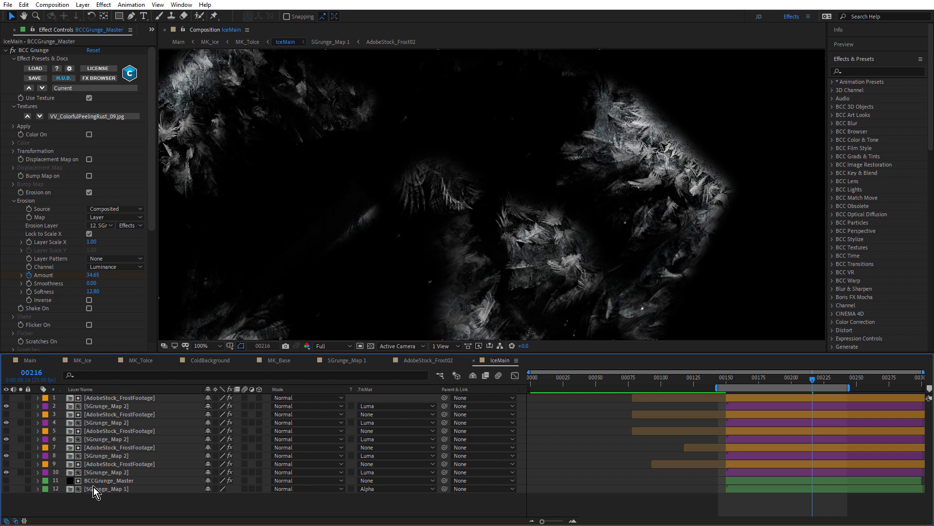
Solo the lowest SGrunge_Map 2 layer and check its source composition before returning to IceMain.
{"action": "left_click", "coordinate": [21, 472]}
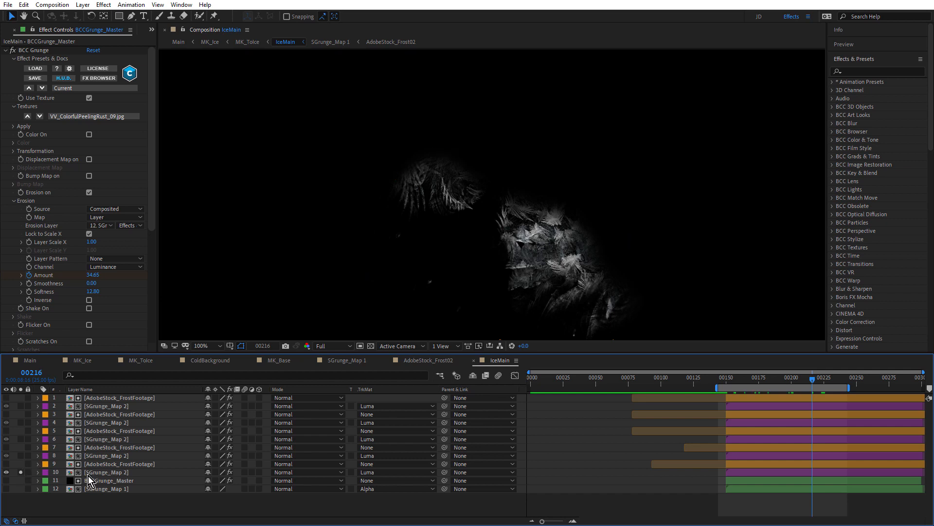
{"action": "double_click", "coordinate": [115, 472]}
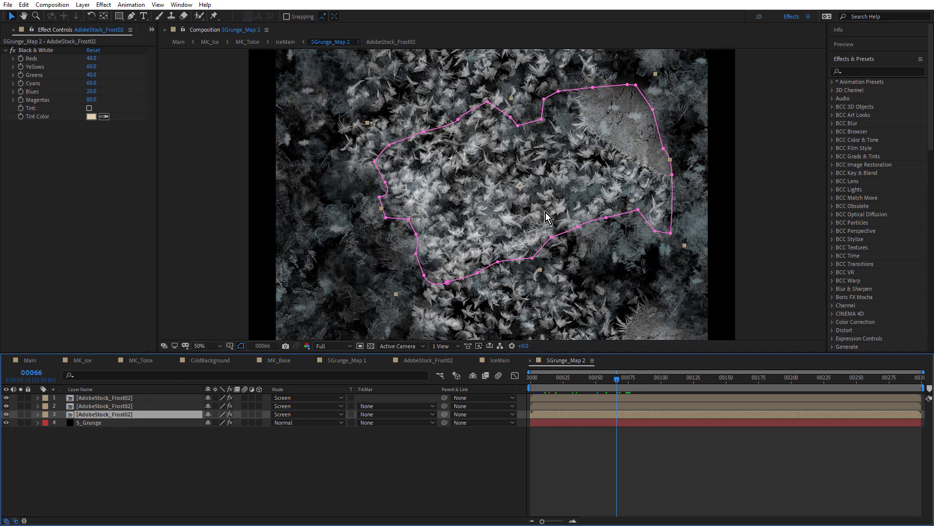
{"action": "left_click", "coordinate": [532, 362]}
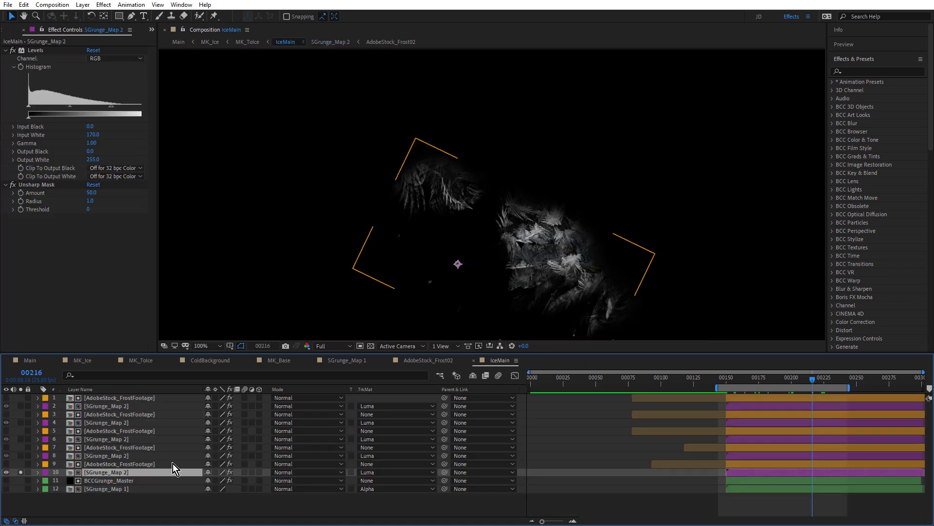
Open the source composition of the AdobeStock_FrostFootage layer above the soloed map, scrub the frost growth, and return to IceMain.
{"action": "left_click", "coordinate": [104, 463]}
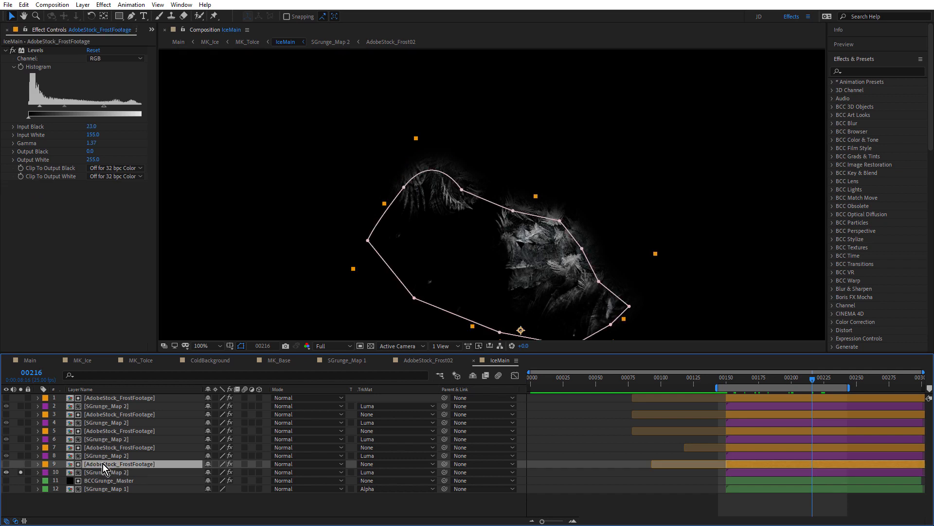
{"action": "double_click", "coordinate": [103, 463]}
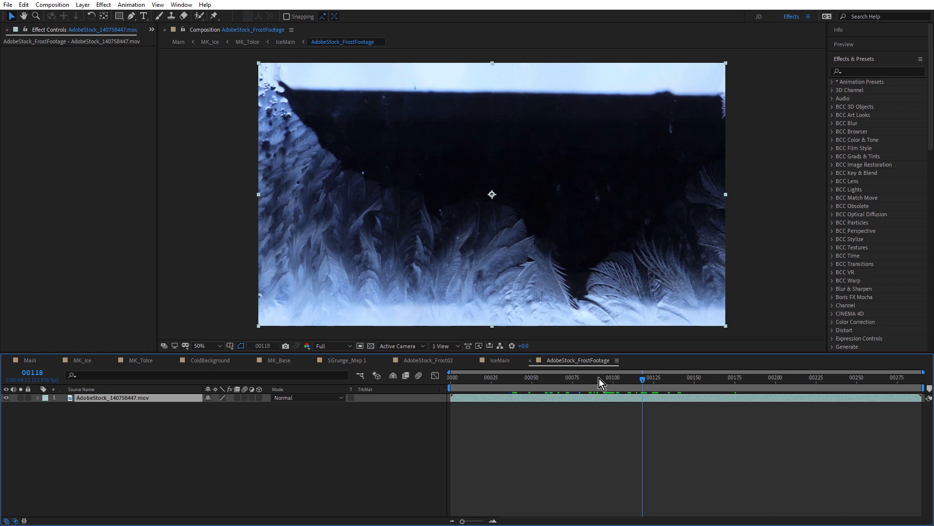
{"action": "left_click_drag", "start_coordinate": [600, 379], "coordinate": [641, 383]}
{"action": "left_click", "coordinate": [530, 361]}
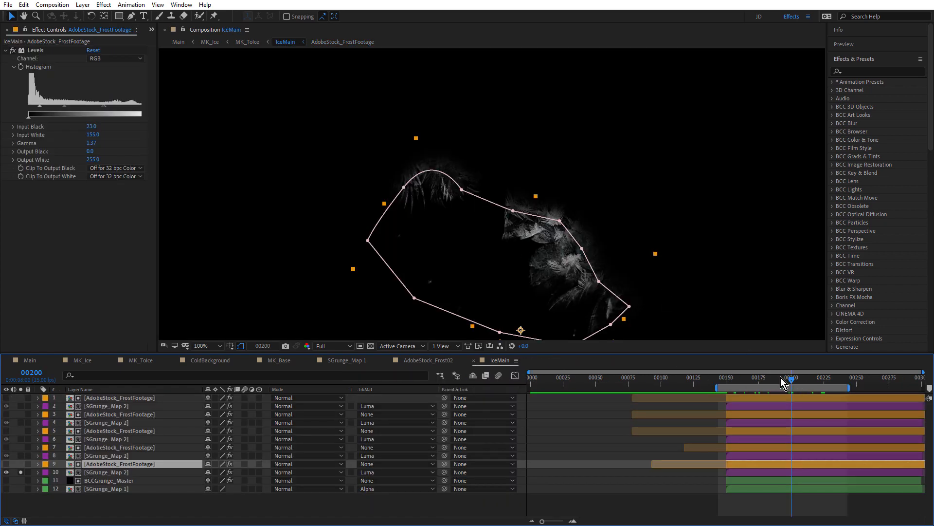
Scrub to frame 192 and preview the frost growing within the soloed SGrunge_Map 2 layer.
{"action": "mouse_move", "coordinate": [781, 378]}
{"action": "left_mouse_down"}
{"action": "mouse_move", "coordinate": [832, 382]}
{"action": "mouse_move", "coordinate": [772, 393]}
{"action": "mouse_move", "coordinate": [781, 388]}
{"action": "left_mouse_up"}
{"action": "key", "text": "space"}
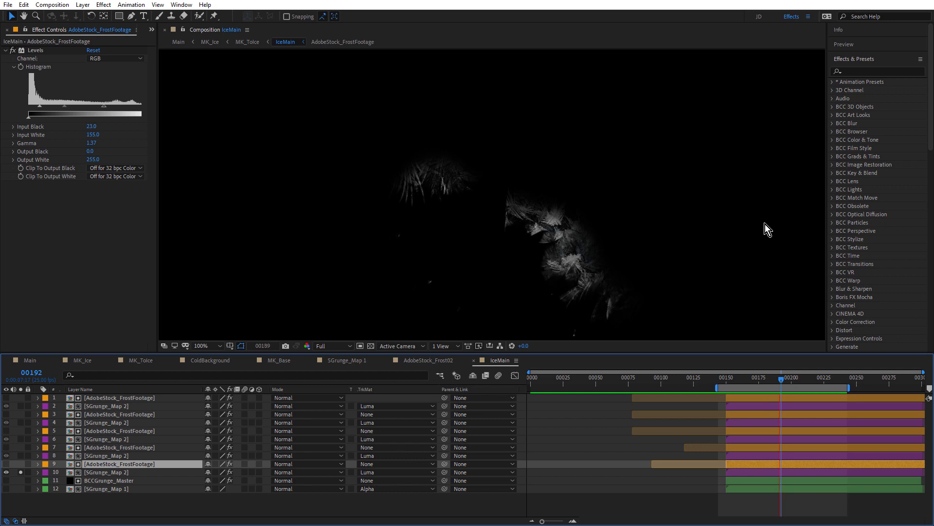
{"action": "key", "text": "space"}
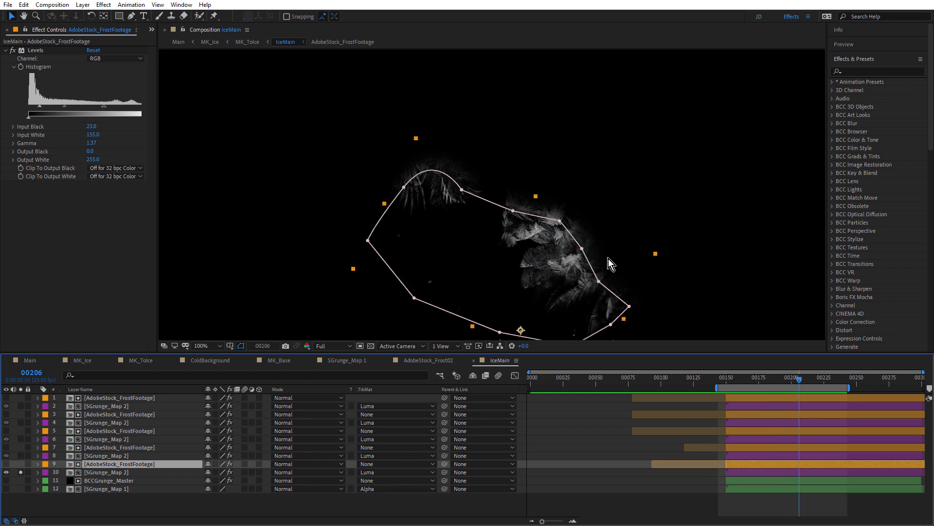
Solo the other four SGrunge_Map 2 layers as well and view all the frost patches together at 50%.
{"action": "left_click", "coordinate": [20, 456]}
{"action": "left_click", "coordinate": [21, 439]}
{"action": "left_click", "coordinate": [21, 423]}
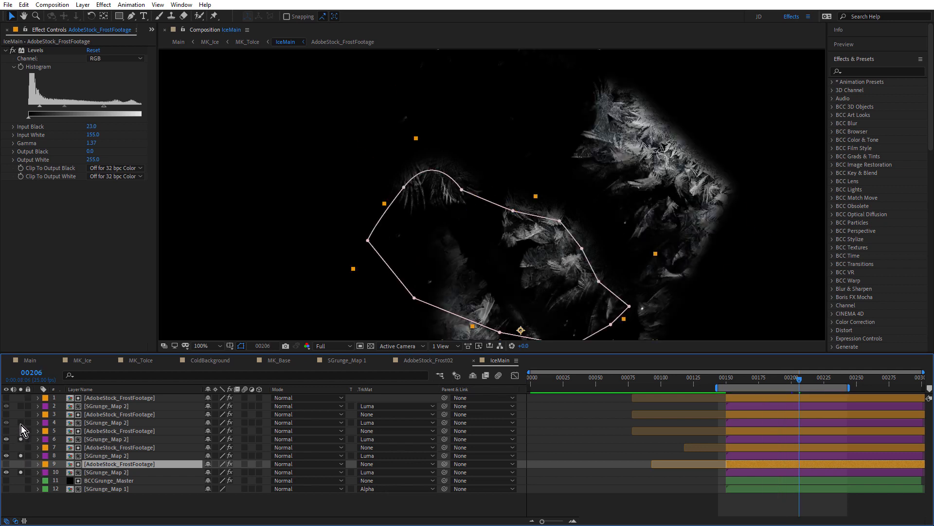
{"action": "left_click", "coordinate": [21, 406]}
{"action": "left_click", "coordinate": [20, 406]}
{"action": "scroll", "coordinate": [479, 223], "scroll_direction": "down", "scroll_amount": 2}
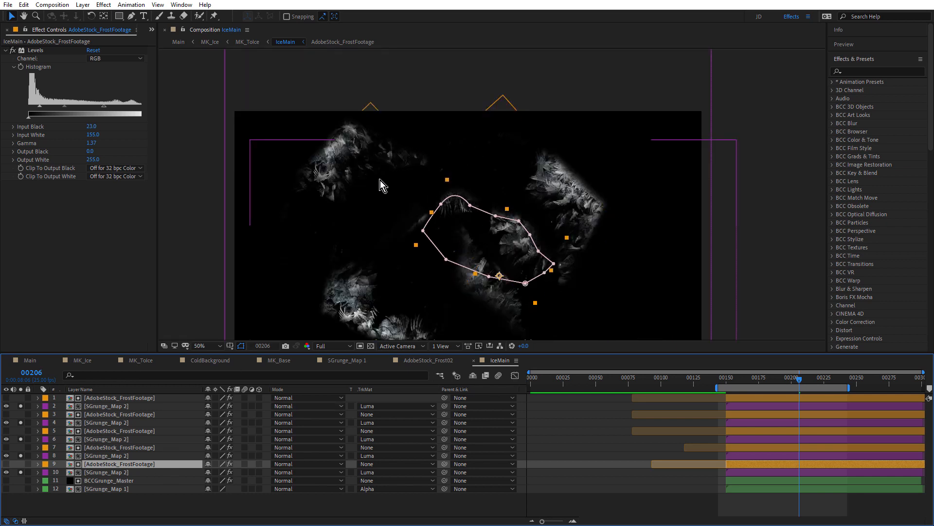
Return to MK_ToIce, select the upper MK_Base layer, collapse its properties, and scrub its blue tint transition to frame 223.
{"action": "left_click", "coordinate": [107, 447]}
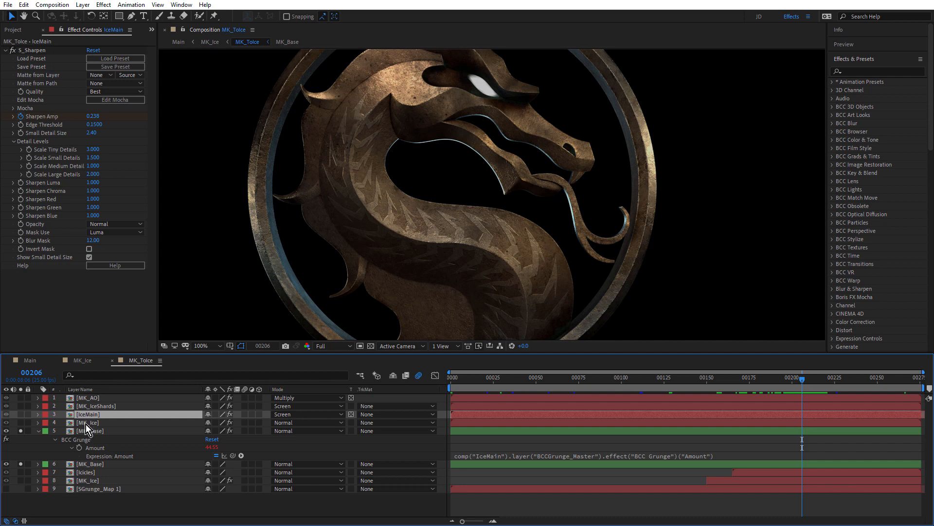
{"action": "left_click", "coordinate": [92, 432]}
{"action": "left_click", "coordinate": [38, 431]}
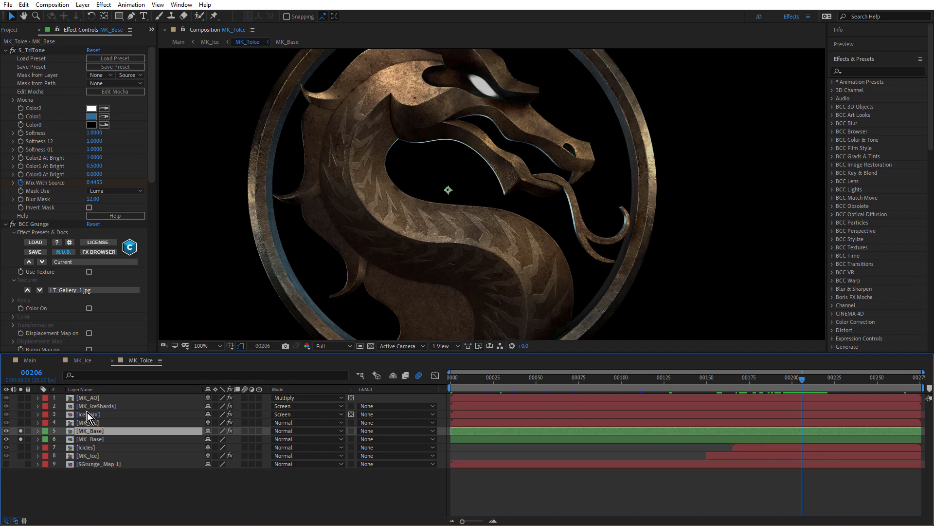
{"action": "left_click_drag", "start_coordinate": [752, 382], "coordinate": [802, 398]}
{"action": "left_click_drag", "start_coordinate": [830, 400], "coordinate": [831, 400]}
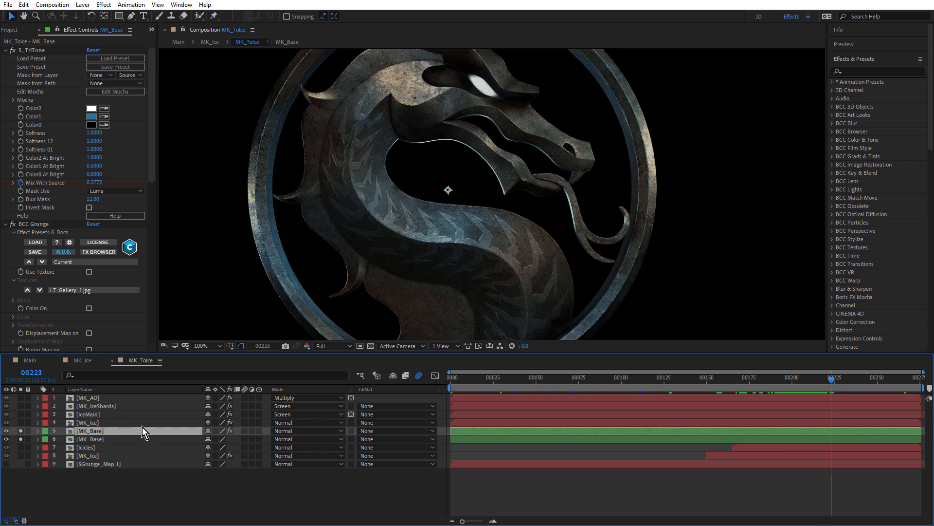
Try a BCC Grunge erosion Softness of 0 on the upper MK_Base layer and undo the change.
{"action": "left_click_drag", "start_coordinate": [153, 165], "coordinate": [159, 253]}
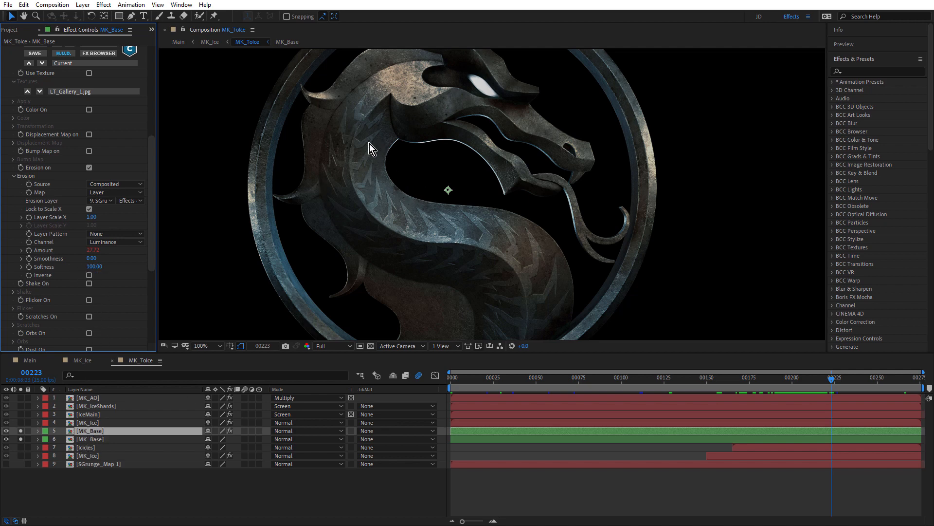
{"action": "left_click", "coordinate": [94, 266]}
{"action": "type", "text": "0"}
{"action": "left_click", "coordinate": [199, 263]}
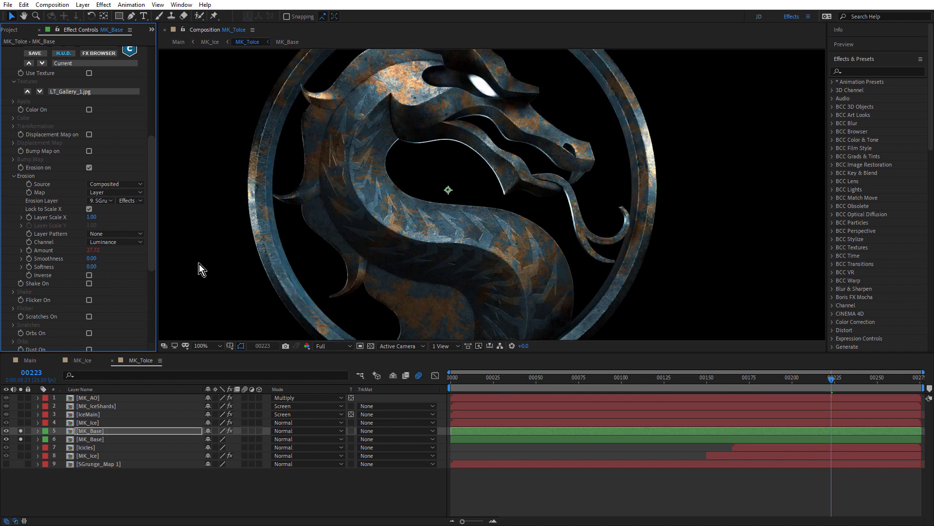
{"action": "key", "text": "ctrl+z"}
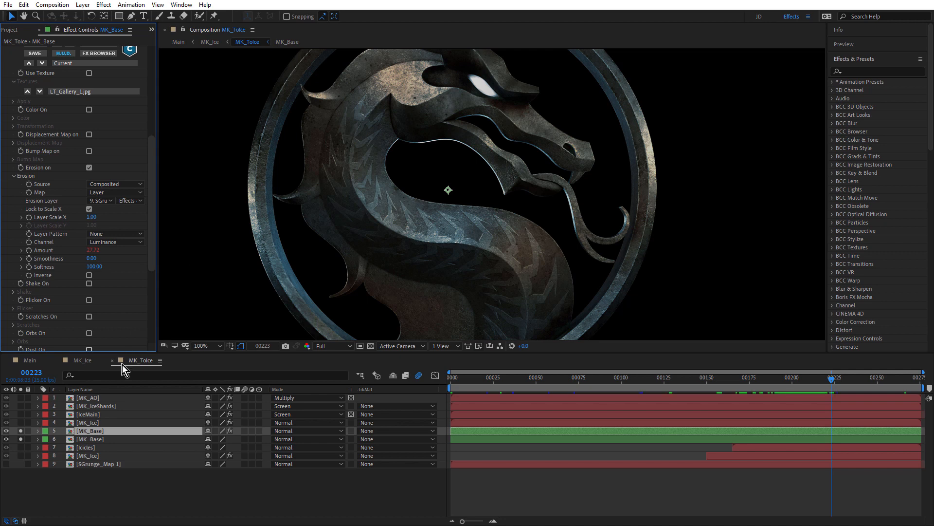
Solo the upper MK_Ice layer, inspect the ice render in its source composition up close, and return to MK_ToIce.
{"action": "left_click", "coordinate": [20, 422]}
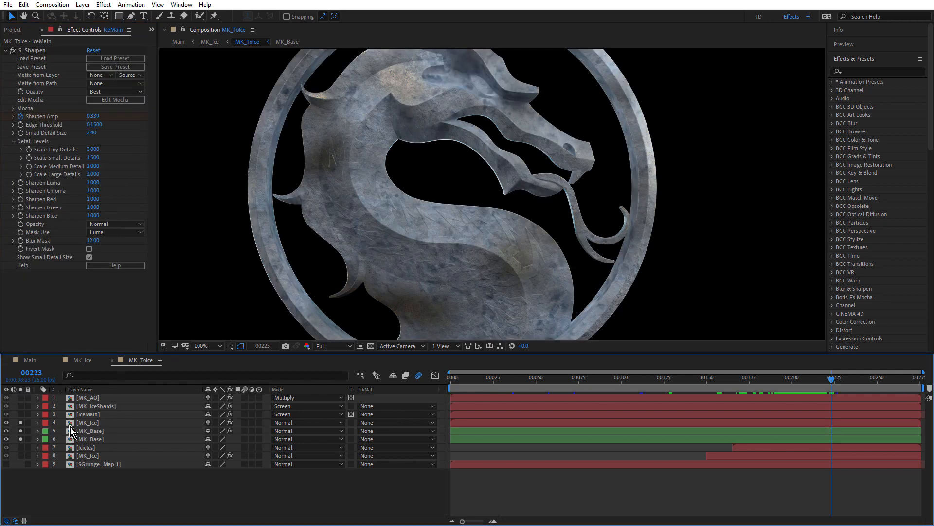
{"action": "double_click", "coordinate": [83, 421]}
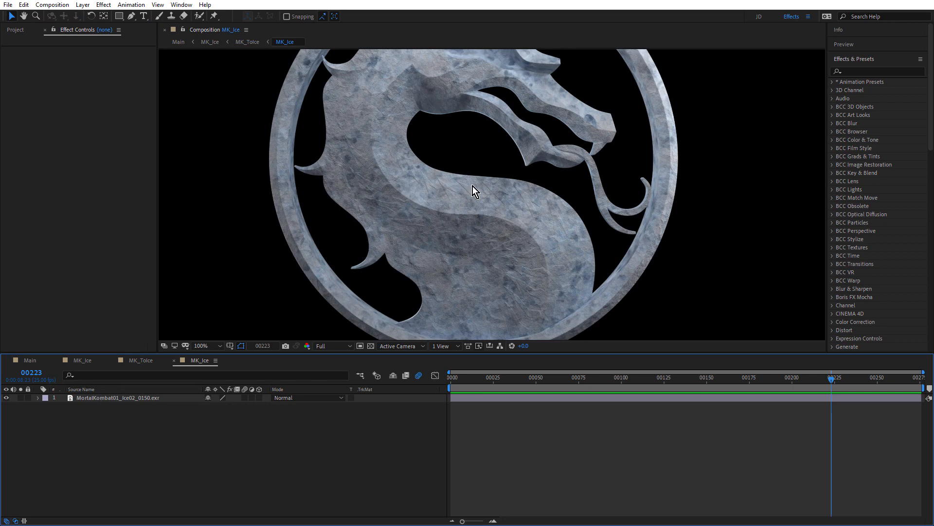
{"action": "scroll", "coordinate": [472, 186], "scroll_direction": "up", "scroll_amount": 2}
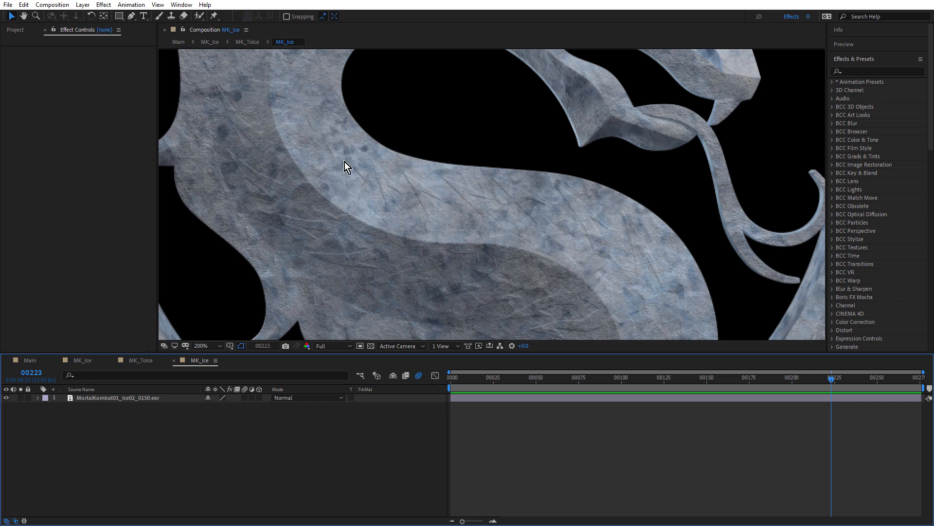
{"action": "scroll", "coordinate": [346, 163], "scroll_direction": "down", "scroll_amount": 2}
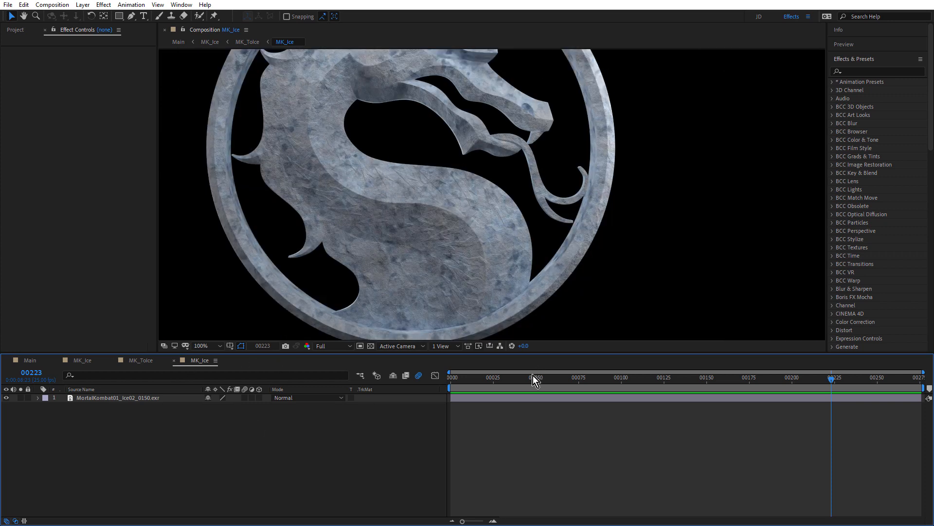
{"action": "left_click_drag", "start_coordinate": [533, 375], "coordinate": [485, 363]}
{"action": "left_click", "coordinate": [173, 360]}
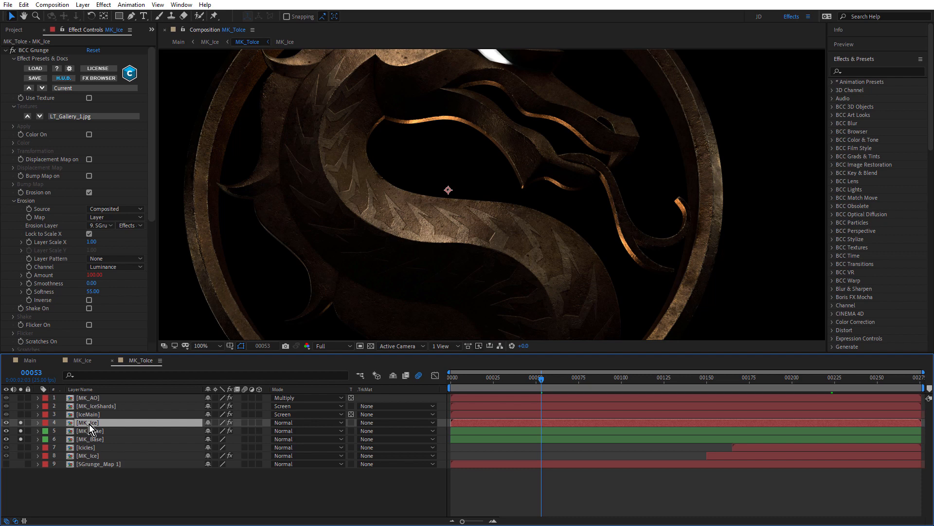
Show the upper MK_Ice layer's BCC Grunge settings, scrub to frame 214, and compare the image with and without that layer.
{"action": "key", "text": "F3"}
{"action": "left_click_drag", "start_coordinate": [594, 381], "coordinate": [816, 387]}
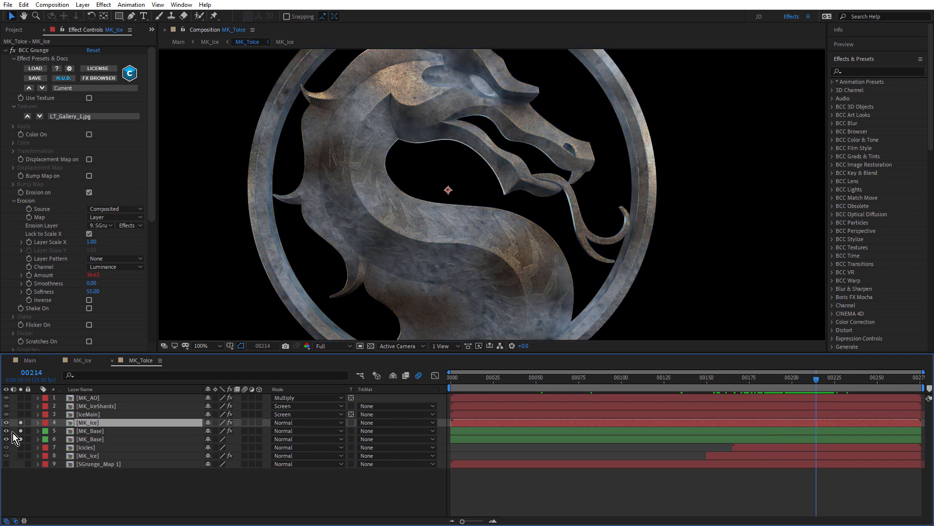
{"action": "left_click", "coordinate": [21, 423]}
{"action": "left_click", "coordinate": [22, 424]}
Solo the IceMain layer on top of the ice and base layers and inspect the frost detail up close.
{"action": "left_click", "coordinate": [89, 414]}
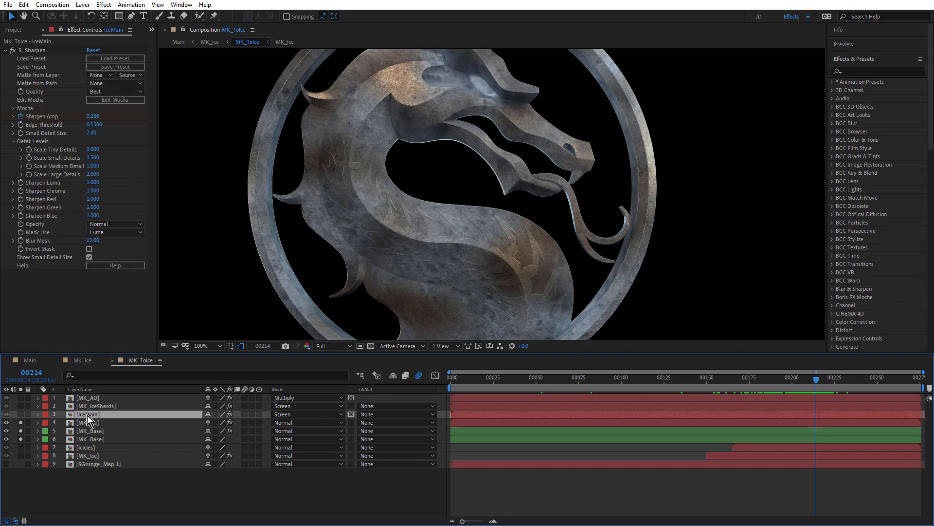
{"action": "left_click", "coordinate": [21, 415]}
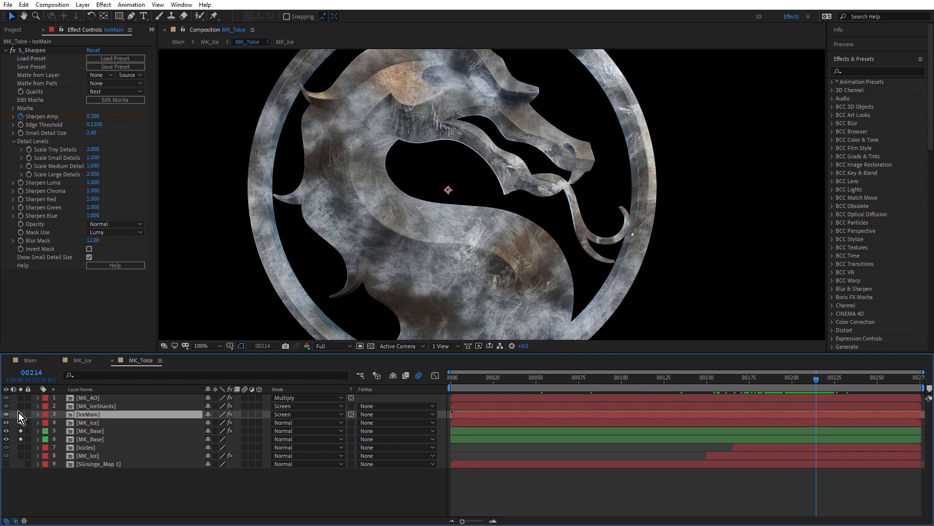
{"action": "scroll", "coordinate": [496, 233], "scroll_direction": "up", "scroll_amount": 1}
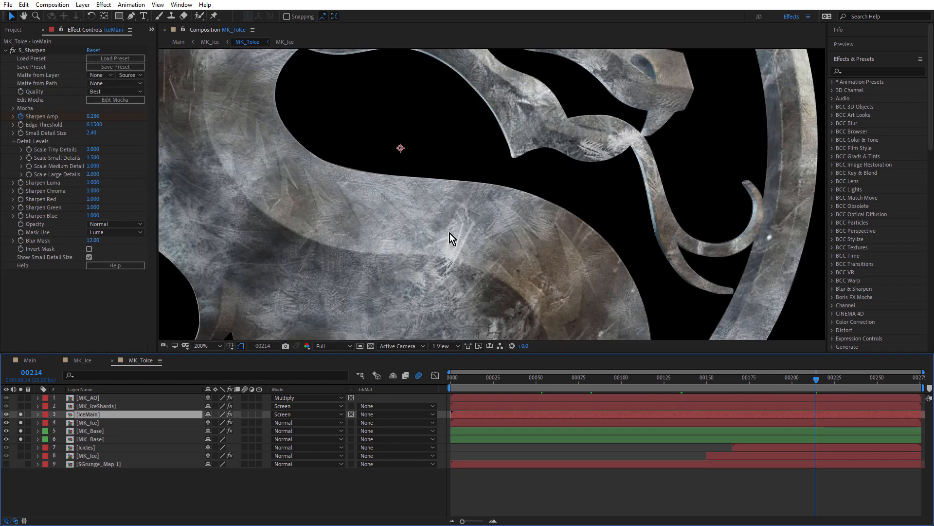
{"action": "scroll", "coordinate": [480, 222], "scroll_direction": "down", "scroll_amount": 1}
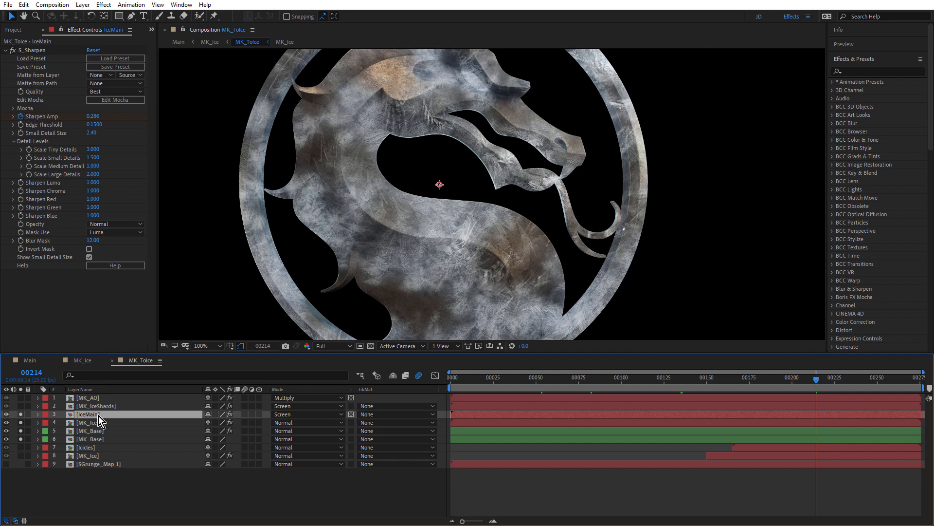
Reveal IceMain's keyframes, scrub the frost build-up from frame 187 to 246, collapse them, and move to frame 211.
{"action": "key", "text": "u"}
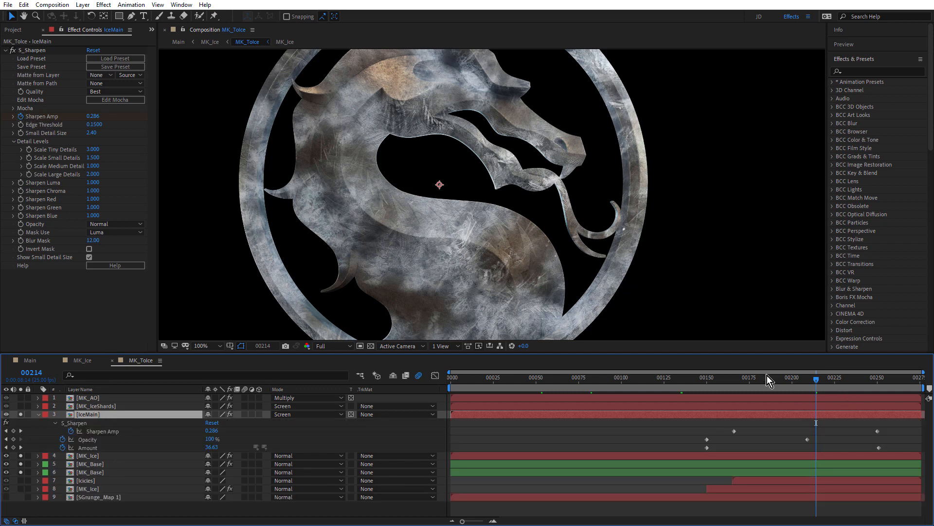
{"action": "left_click_drag", "start_coordinate": [711, 378], "coordinate": [769, 376]}
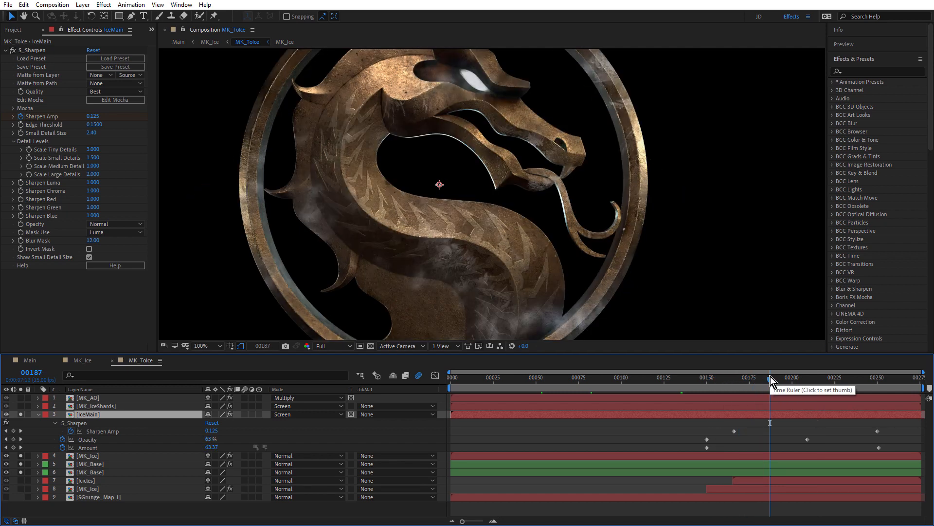
{"action": "left_click_drag", "start_coordinate": [788, 379], "coordinate": [871, 388]}
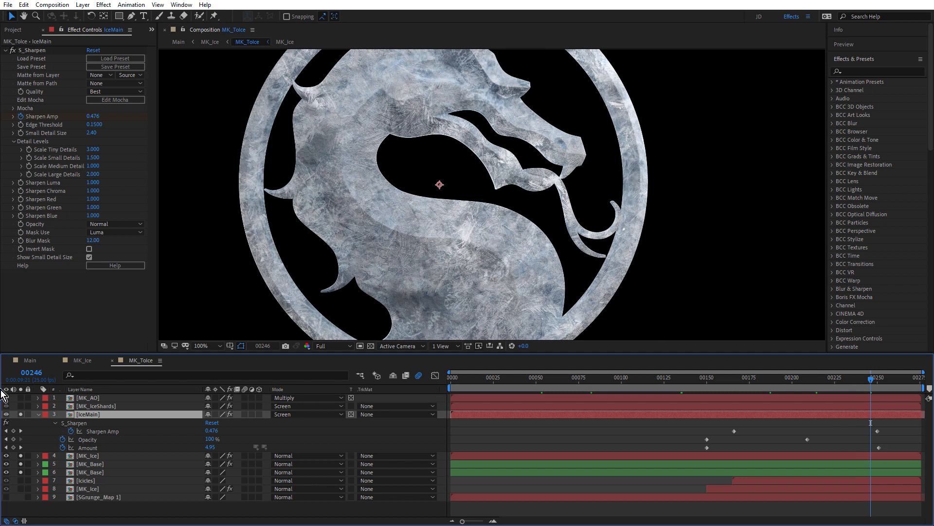
{"action": "left_click", "coordinate": [38, 415]}
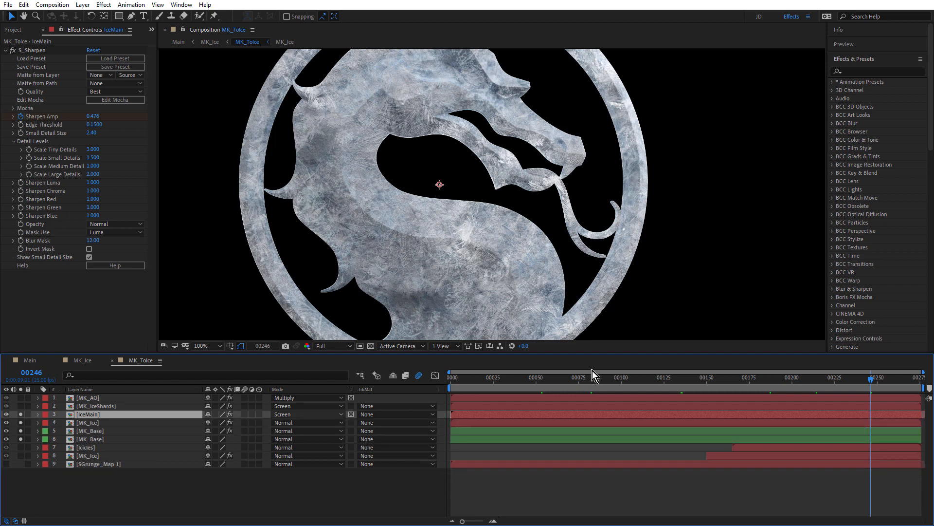
{"action": "mouse_move", "coordinate": [820, 381]}
{"action": "left_mouse_down"}
{"action": "mouse_move", "coordinate": [776, 385]}
{"action": "mouse_move", "coordinate": [860, 383]}
{"action": "mouse_move", "coordinate": [812, 389]}
{"action": "left_mouse_up"}
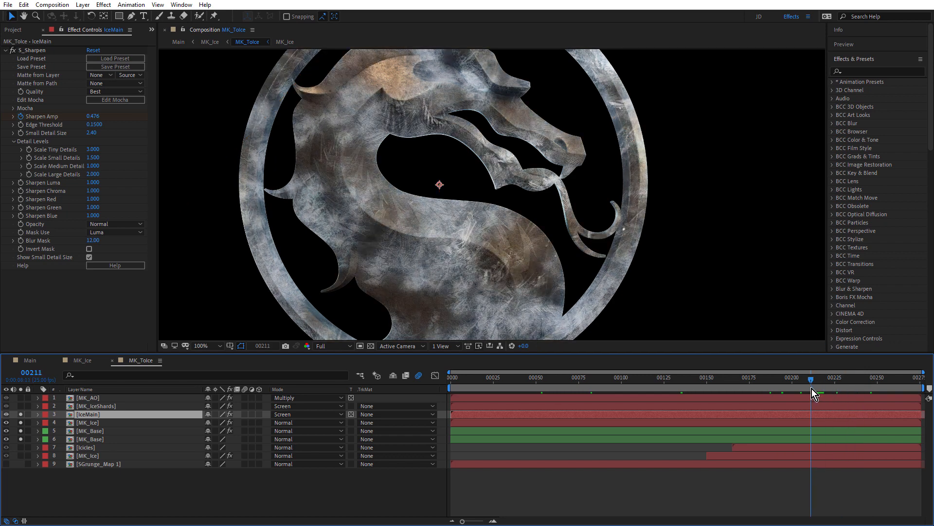
View the MK_IceShards source composition, move to frame 198, return to MK_ToIce, and solo the MK_IceShards layer.
{"action": "left_click", "coordinate": [94, 406]}
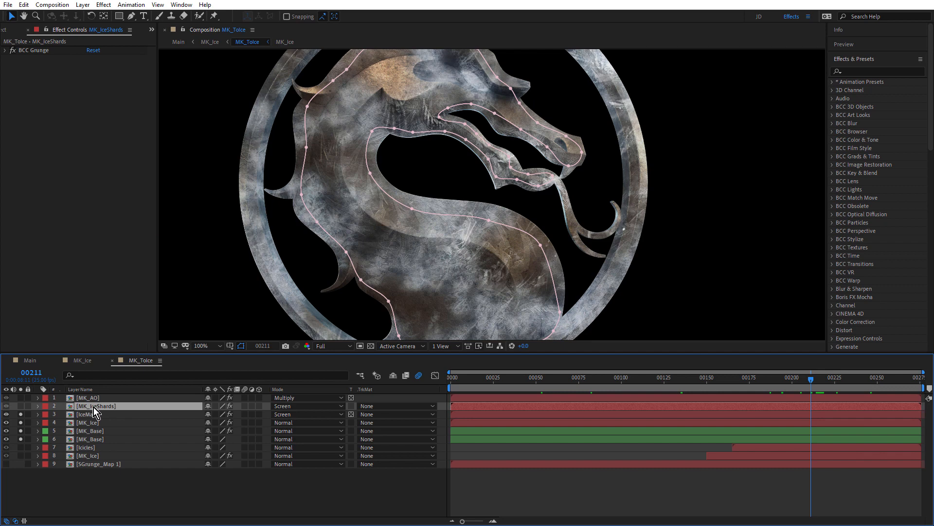
{"action": "double_click", "coordinate": [94, 407]}
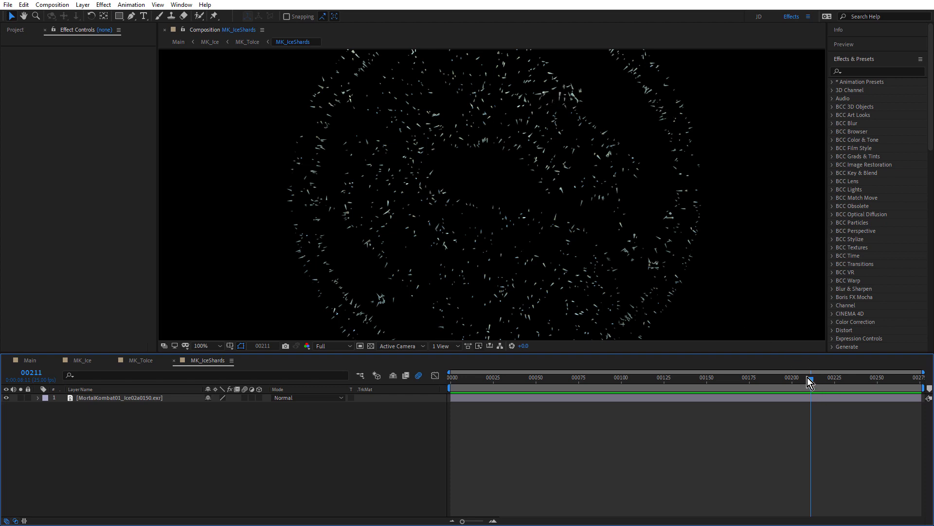
{"action": "left_click_drag", "start_coordinate": [807, 378], "coordinate": [790, 396]}
{"action": "left_click", "coordinate": [174, 360]}
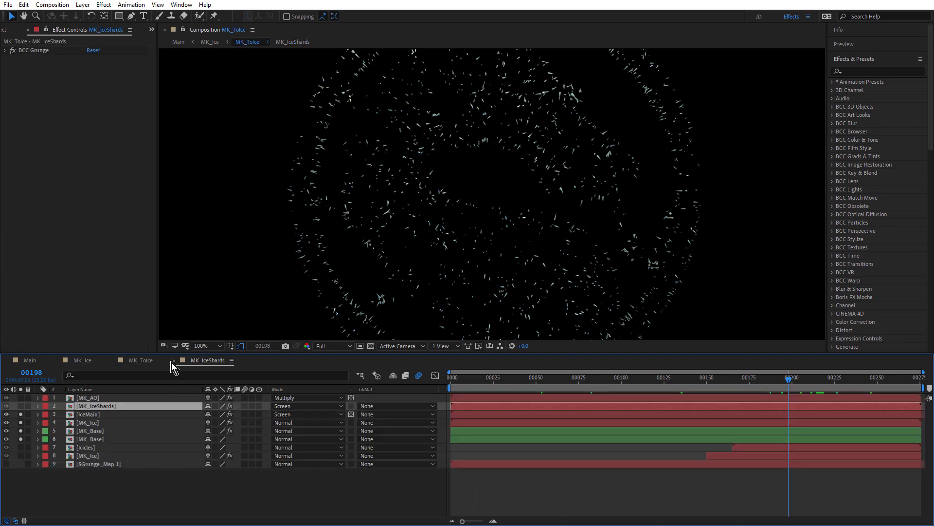
{"action": "left_click", "coordinate": [20, 406]}
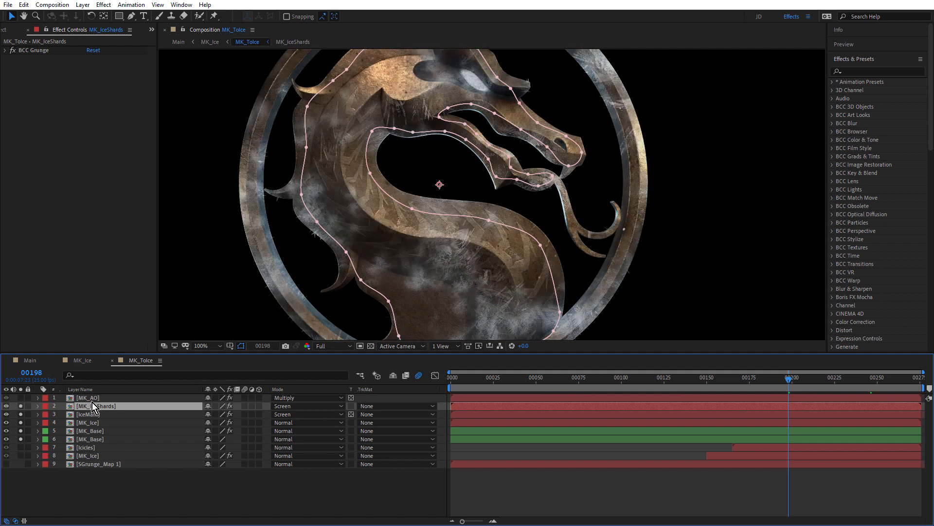
Show the MK_IceShards layer's BCC Grunge settings and its Amount expression, and inspect the shards up close.
{"action": "left_click", "coordinate": [6, 51]}
{"action": "left_click", "coordinate": [6, 51]}
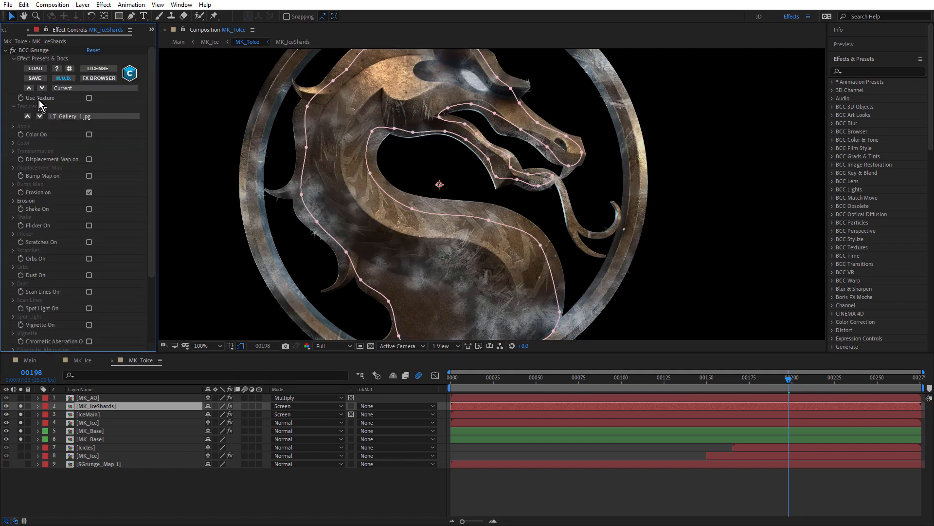
{"action": "key", "text": "e"}
{"action": "key", "text": "e"}
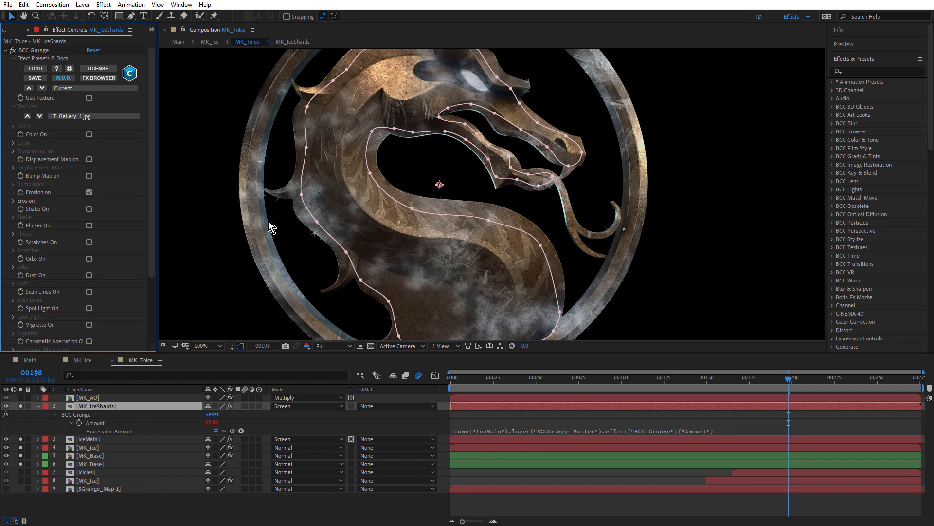
{"action": "scroll", "coordinate": [269, 221], "scroll_direction": "up", "scroll_amount": 2}
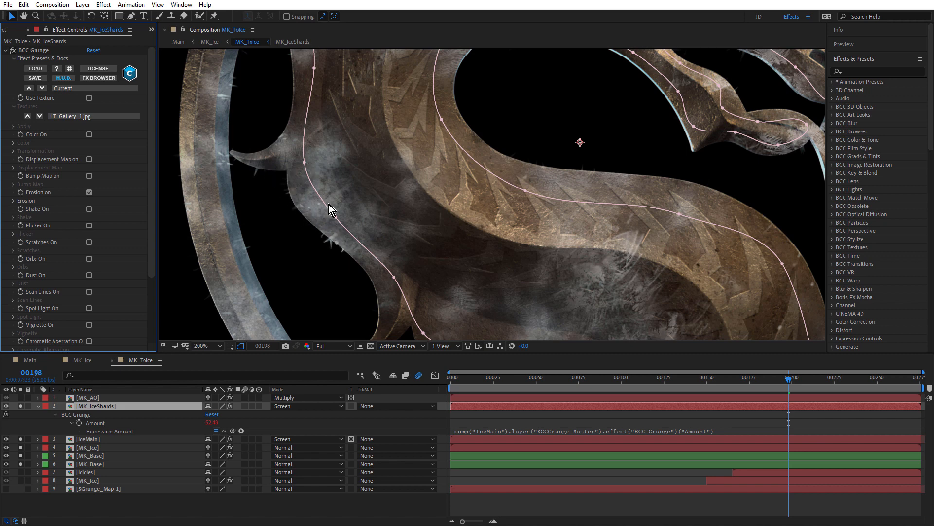
{"action": "scroll", "coordinate": [329, 204], "scroll_direction": "down", "scroll_amount": 2}
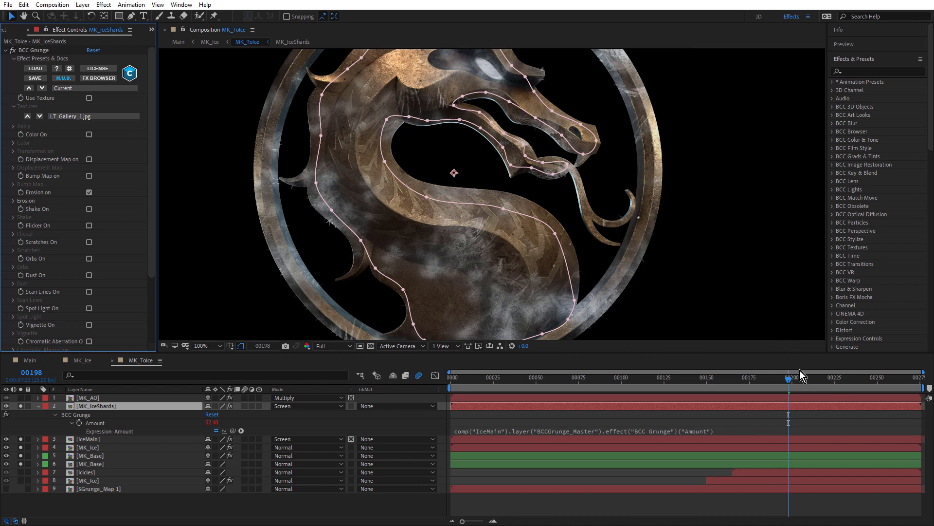
Scrub the ice shard growth from frame 193 to 214 and collapse the MK_IceShards layer's properties.
{"action": "mouse_move", "coordinate": [778, 381]}
{"action": "left_mouse_down"}
{"action": "mouse_move", "coordinate": [745, 385]}
{"action": "mouse_move", "coordinate": [780, 384]}
{"action": "left_mouse_up"}
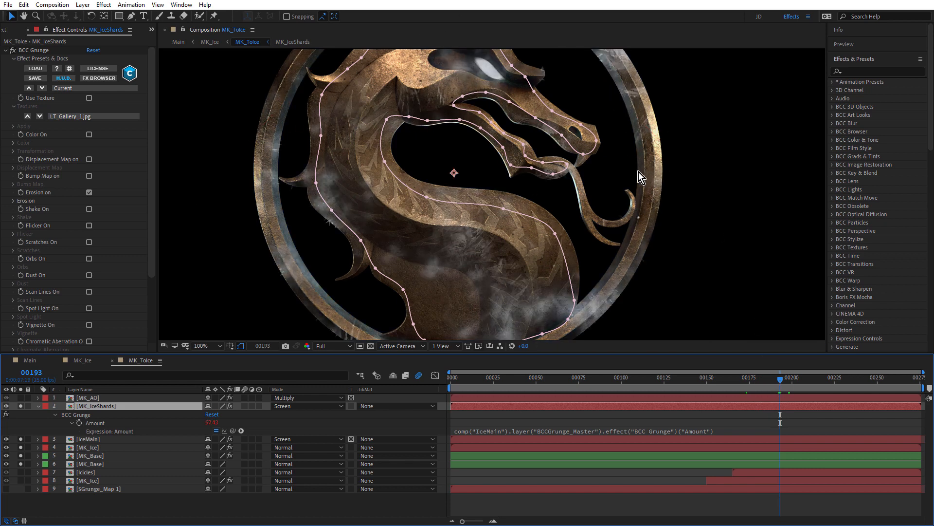
{"action": "left_click_drag", "start_coordinate": [622, 130], "coordinate": [628, 210]}
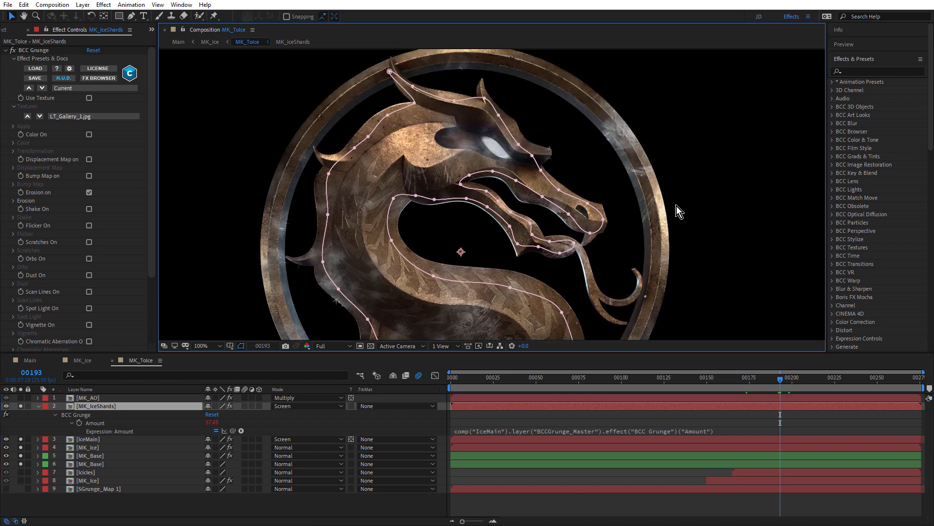
{"action": "left_click_drag", "start_coordinate": [787, 383], "coordinate": [820, 394]}
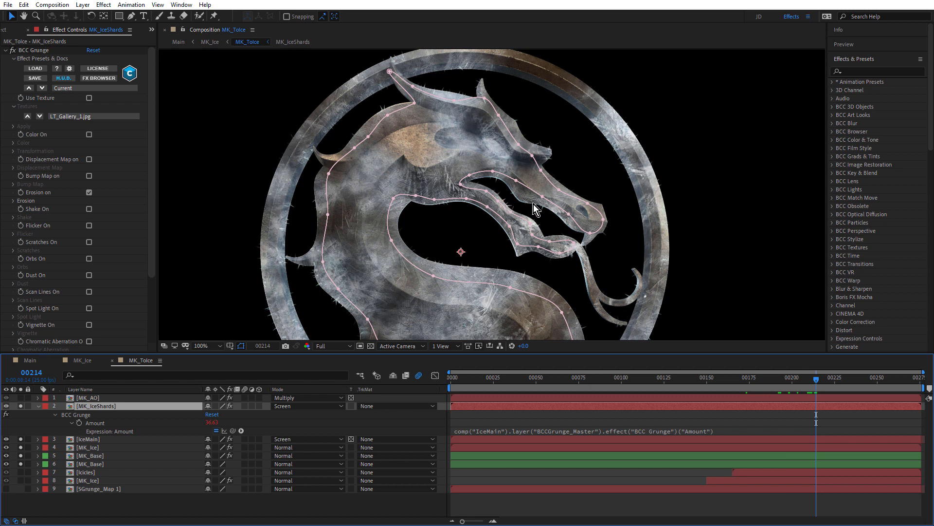
{"action": "left_click", "coordinate": [38, 406]}
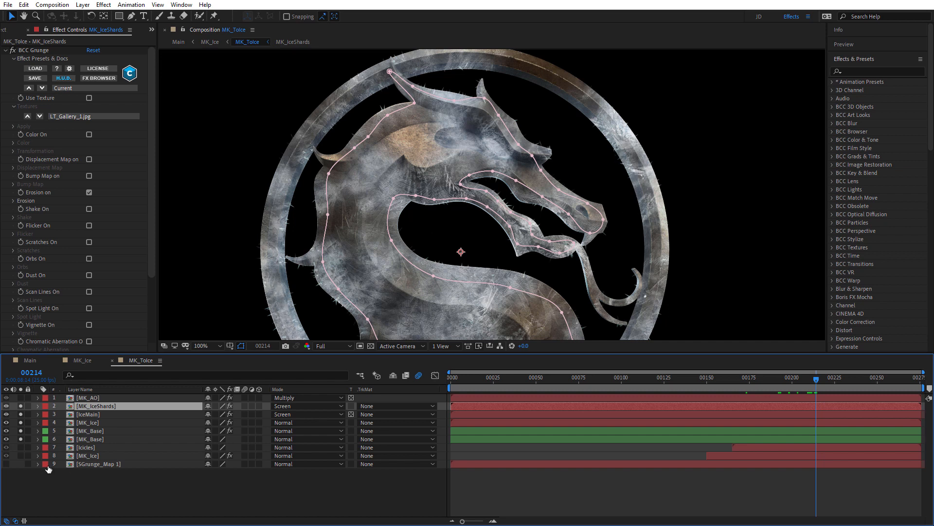
Remove MK_IceShards from the solo view, solo the lower MK_Ice layer instead, and inspect the edges up close.
{"action": "left_click", "coordinate": [20, 406]}
{"action": "left_click", "coordinate": [89, 457]}
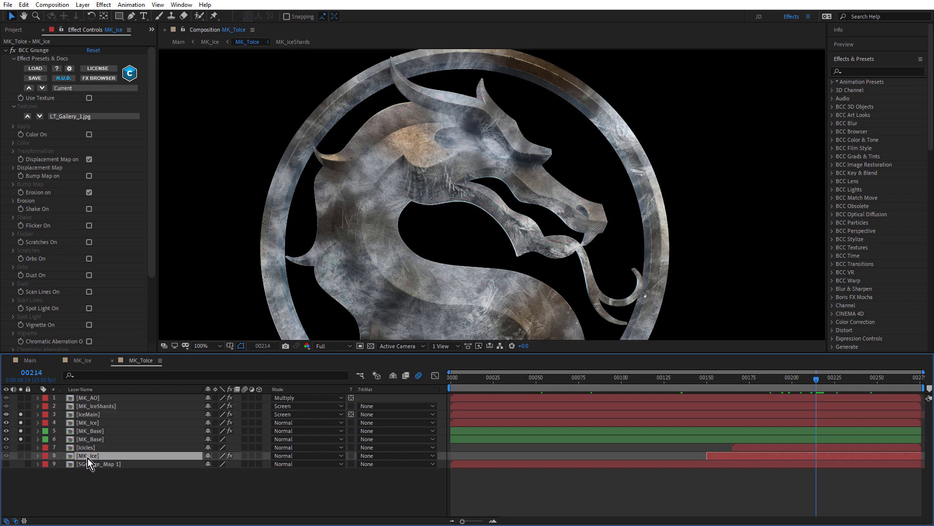
{"action": "left_click", "coordinate": [20, 455]}
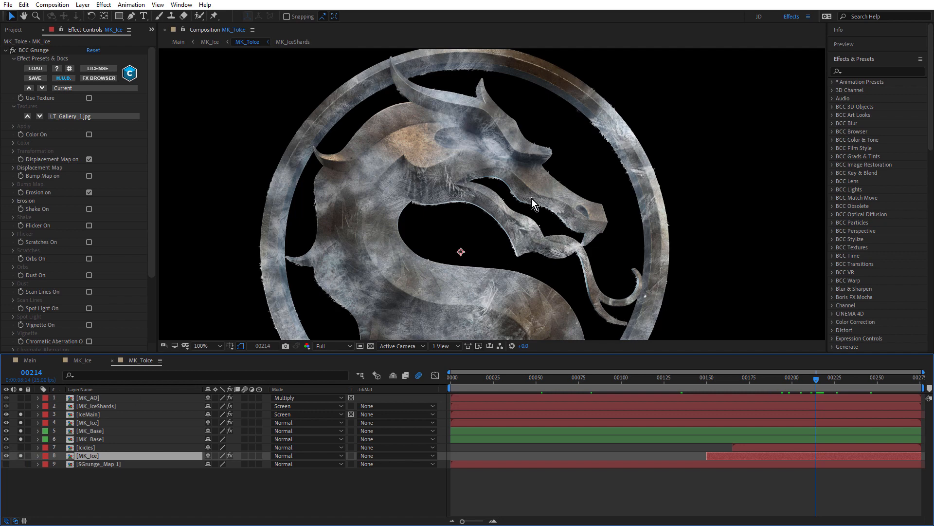
{"action": "scroll", "coordinate": [532, 199], "scroll_direction": "up", "scroll_amount": 2}
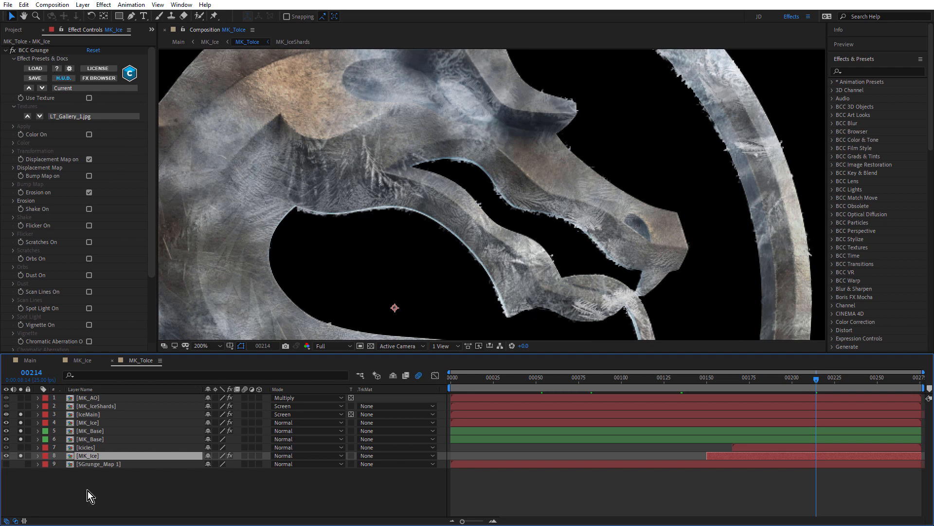
Isolate the lower MK_Ice layer and compare it with BCC Grunge disabled and enabled.
{"action": "left_click_drag", "start_coordinate": [20, 415], "coordinate": [22, 431]}
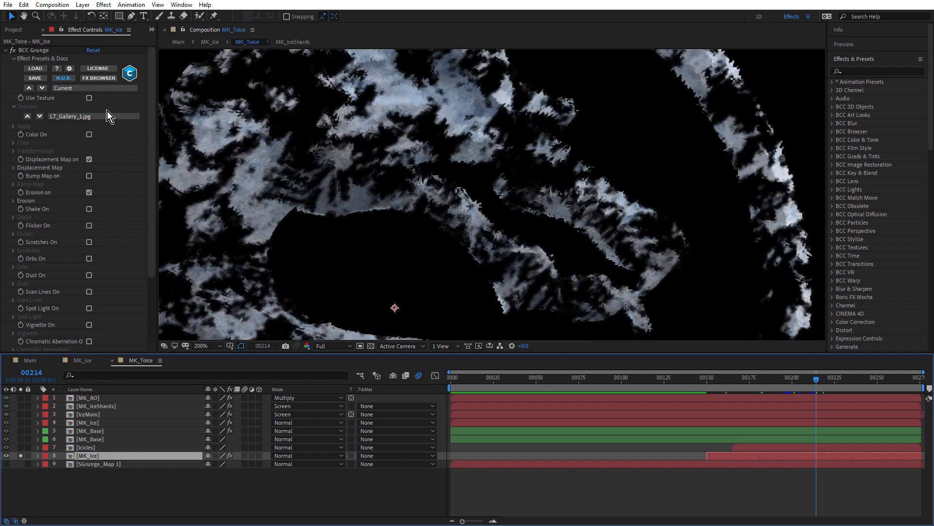
{"action": "left_click", "coordinate": [12, 51]}
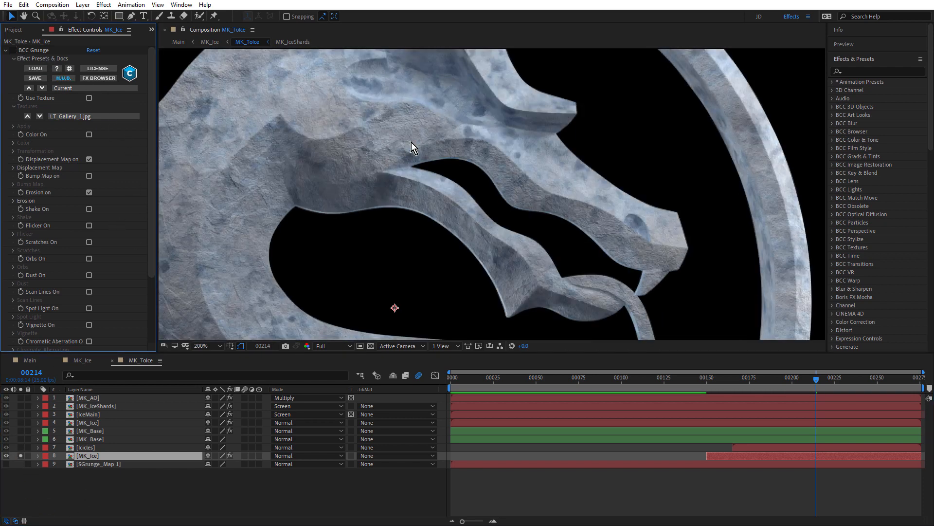
{"action": "scroll", "coordinate": [411, 142], "scroll_direction": "down", "scroll_amount": 2}
{"action": "left_click", "coordinate": [13, 51]}
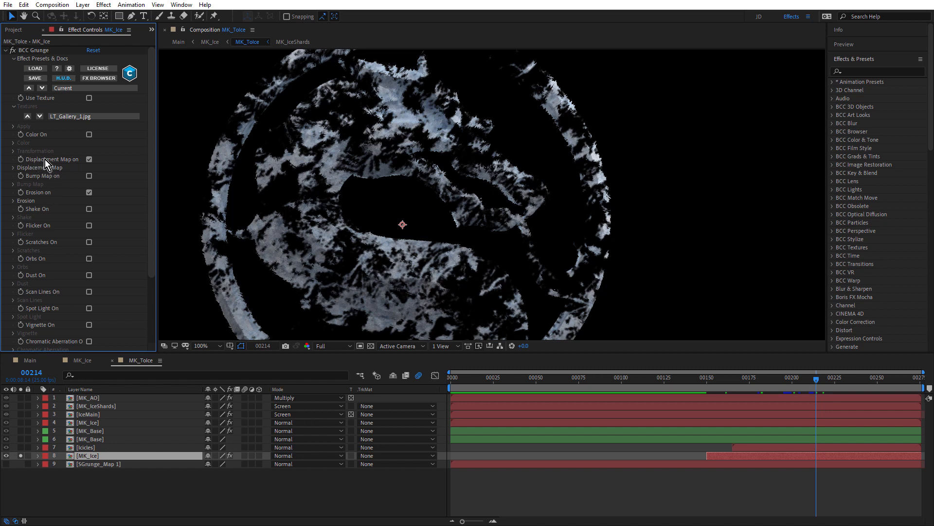
Show the lower MK_Ice layer's Displacement Map settings, collapse BCC Grunge, and examine the displaced edges up close.
{"action": "left_click", "coordinate": [13, 168]}
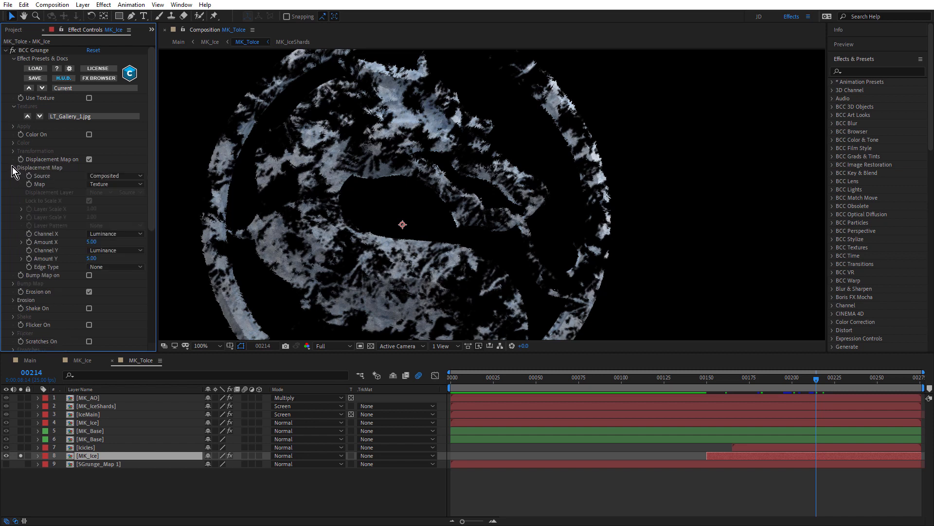
{"action": "left_click", "coordinate": [6, 50]}
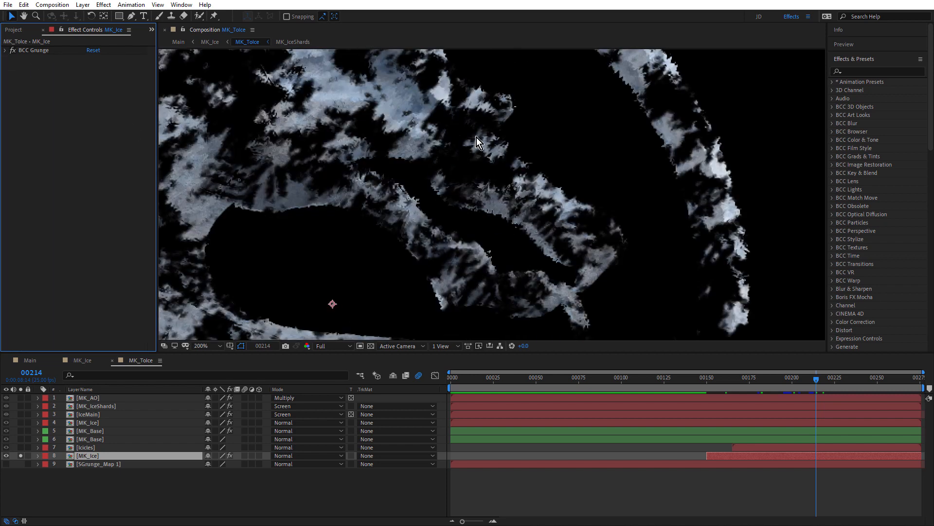
{"action": "scroll", "coordinate": [474, 146], "scroll_direction": "up", "scroll_amount": 1}
{"action": "scroll", "coordinate": [405, 103], "scroll_direction": "down", "scroll_amount": 1}
{"action": "scroll", "coordinate": [567, 142], "scroll_direction": "up", "scroll_amount": 1}
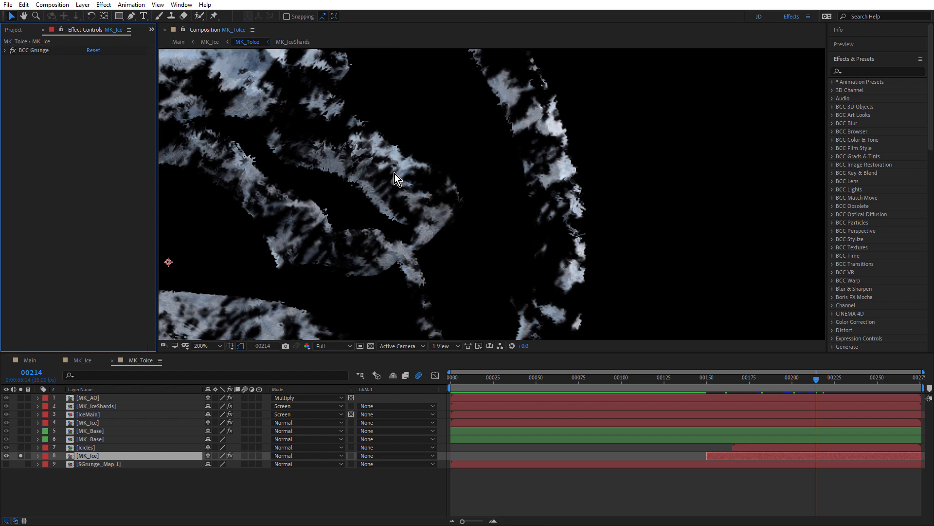
{"action": "scroll", "coordinate": [395, 174], "scroll_direction": "down", "scroll_amount": 1}
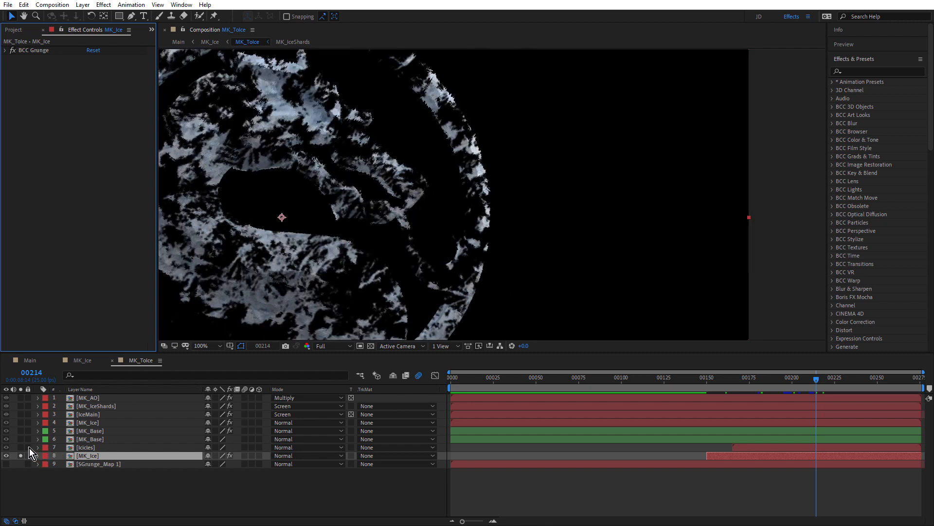
Solo both MK_Base layers, the upper MK_Ice, IceMain and MK_IceShards layers again, and inspect the frozen edges.
{"action": "left_click_drag", "start_coordinate": [23, 437], "coordinate": [21, 415]}
{"action": "scroll", "coordinate": [359, 156], "scroll_direction": "up", "scroll_amount": 1}
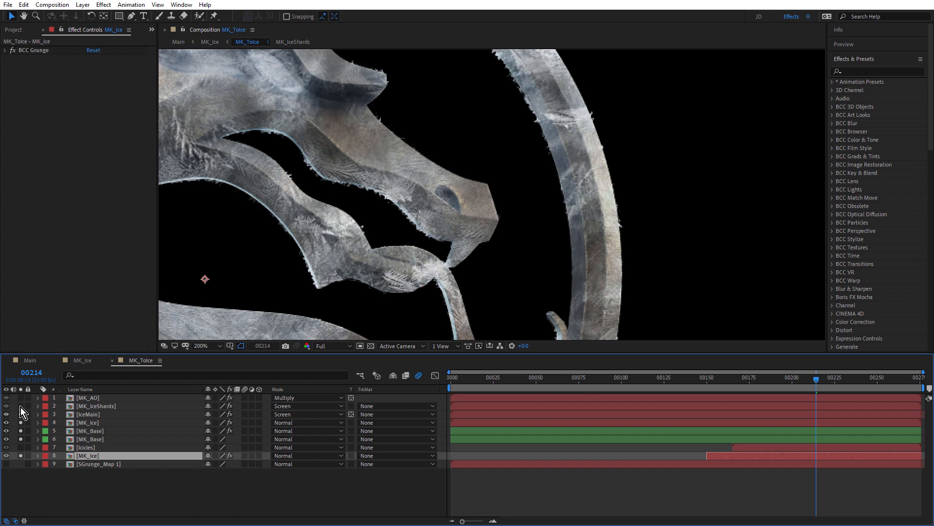
{"action": "scroll", "coordinate": [534, 91], "scroll_direction": "up", "scroll_amount": 2}
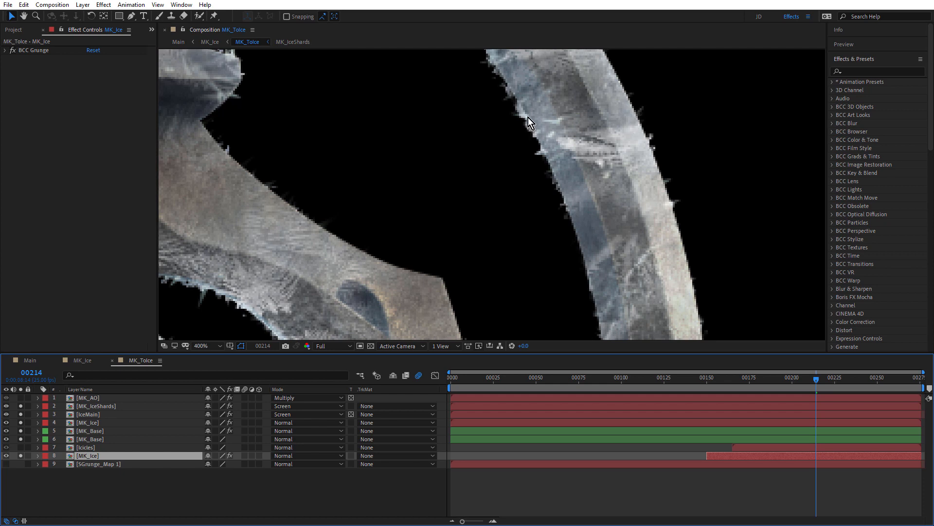
{"action": "scroll", "coordinate": [527, 118], "scroll_direction": "down", "scroll_amount": 2}
{"action": "scroll", "coordinate": [369, 219], "scroll_direction": "down", "scroll_amount": 2}
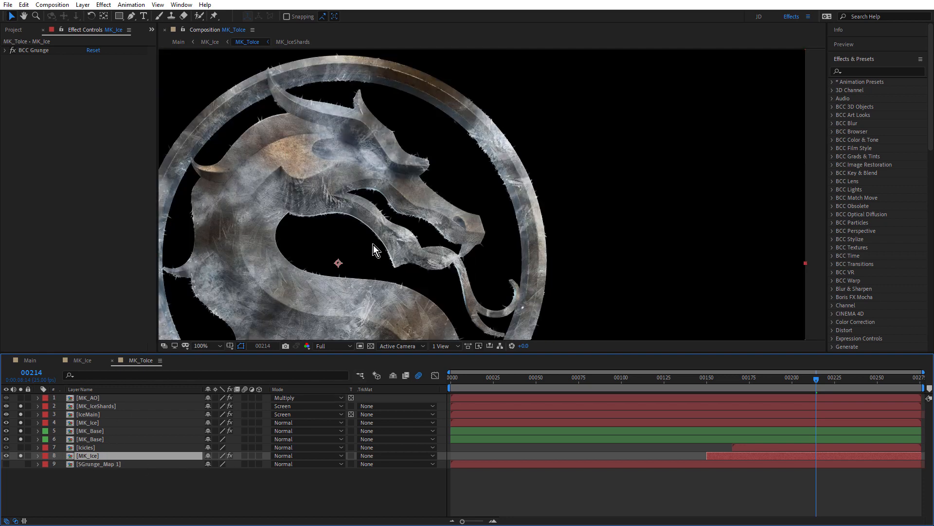
{"action": "left_click_drag", "start_coordinate": [372, 245], "coordinate": [506, 211]}
{"action": "key", "text": "v"}
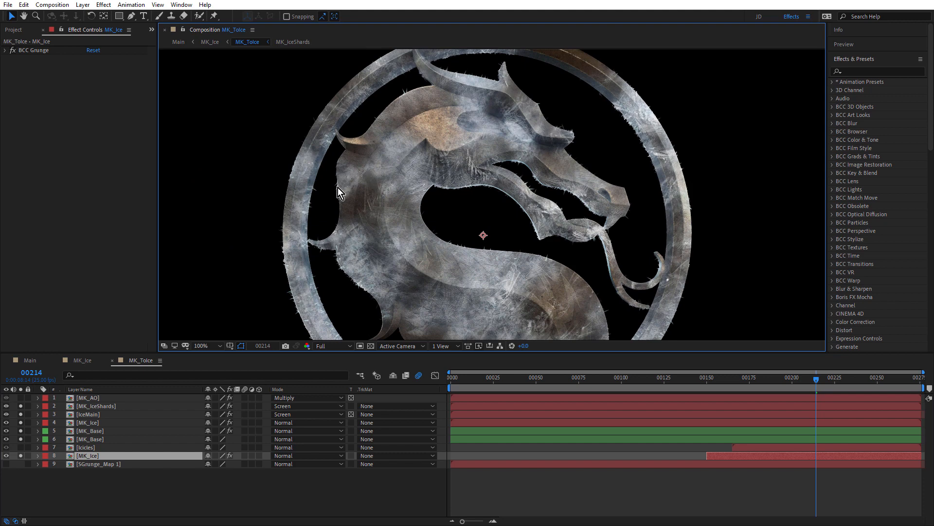
Scrub the freeze to frames 210 and 233 while examining how the ice builds up along the logo's edges.
{"action": "scroll", "coordinate": [337, 188], "scroll_direction": "up", "scroll_amount": 1}
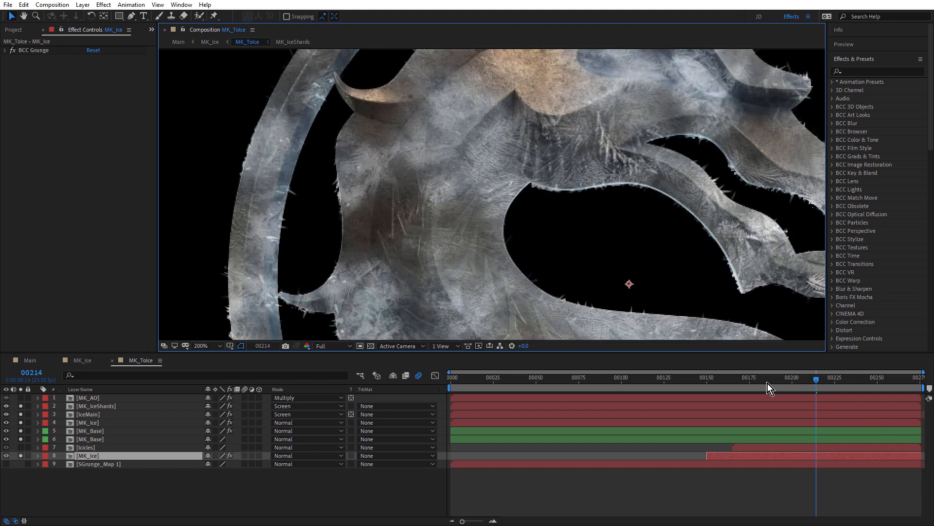
{"action": "left_click_drag", "start_coordinate": [767, 384], "coordinate": [810, 381]}
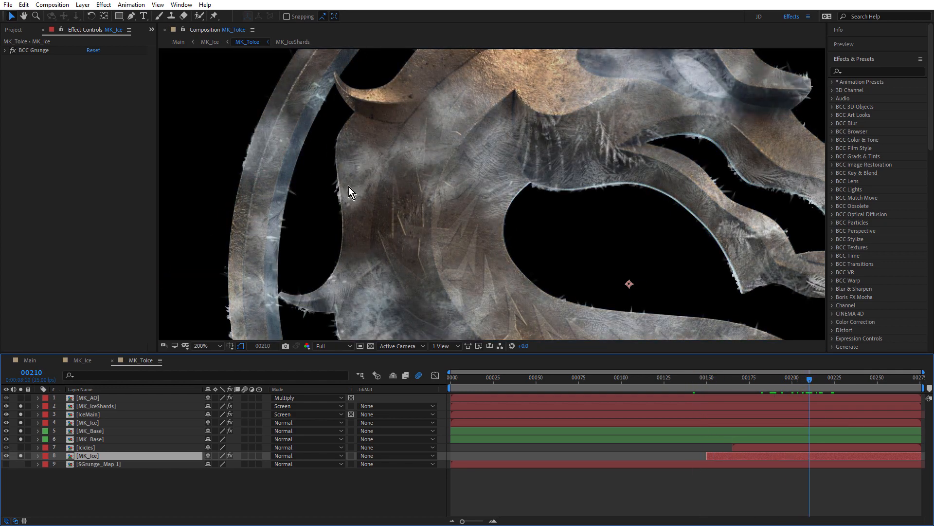
{"action": "scroll", "coordinate": [347, 192], "scroll_direction": "up", "scroll_amount": 1}
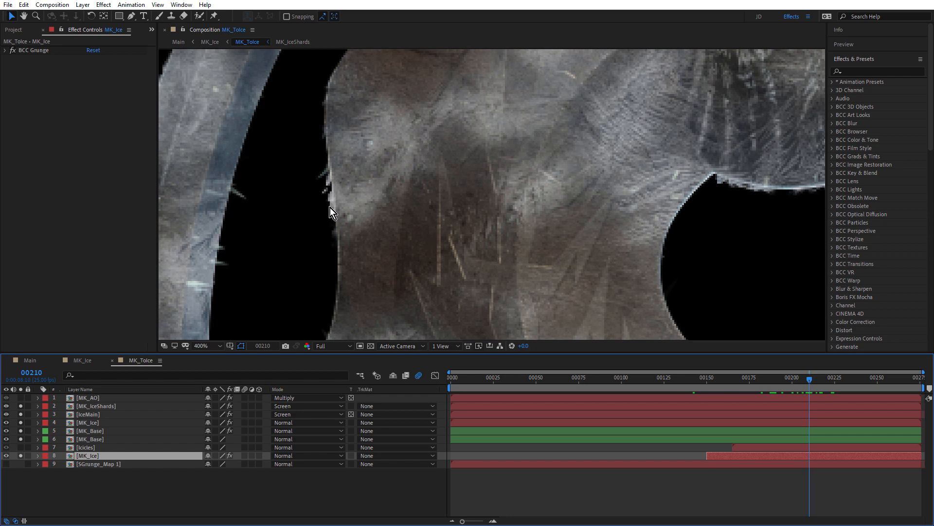
{"action": "left_click_drag", "start_coordinate": [807, 381], "coordinate": [849, 398]}
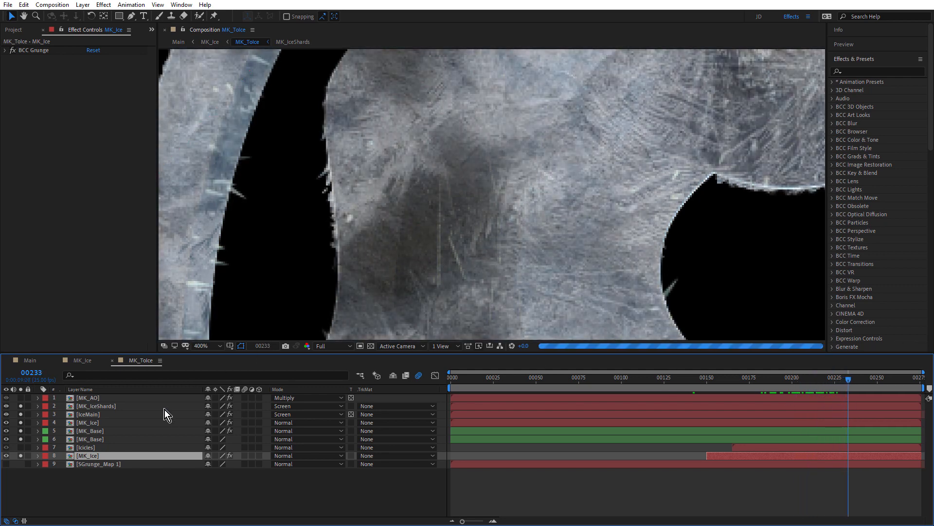
{"action": "scroll", "coordinate": [393, 250], "scroll_direction": "down", "scroll_amount": 2}
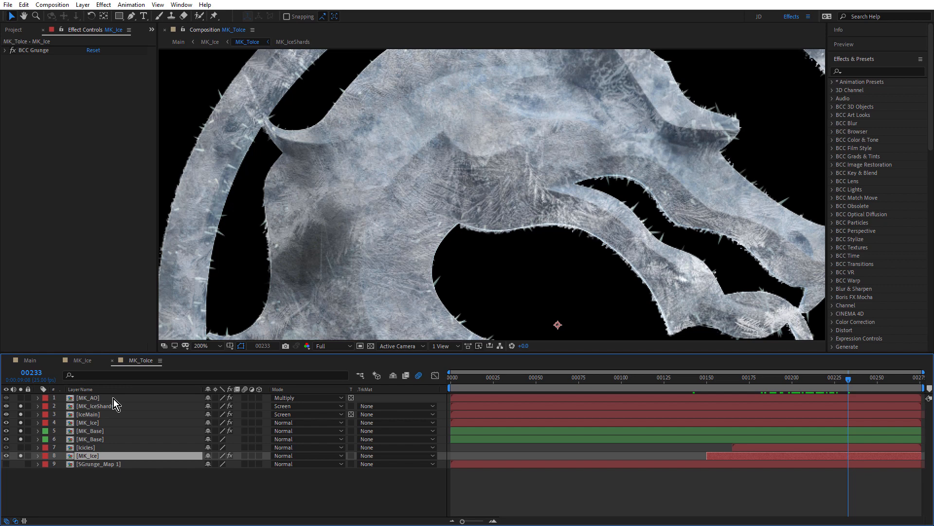
View the MK_AO source composition, scrub to frame 167, and return to MK_ToIce.
{"action": "left_click", "coordinate": [85, 399]}
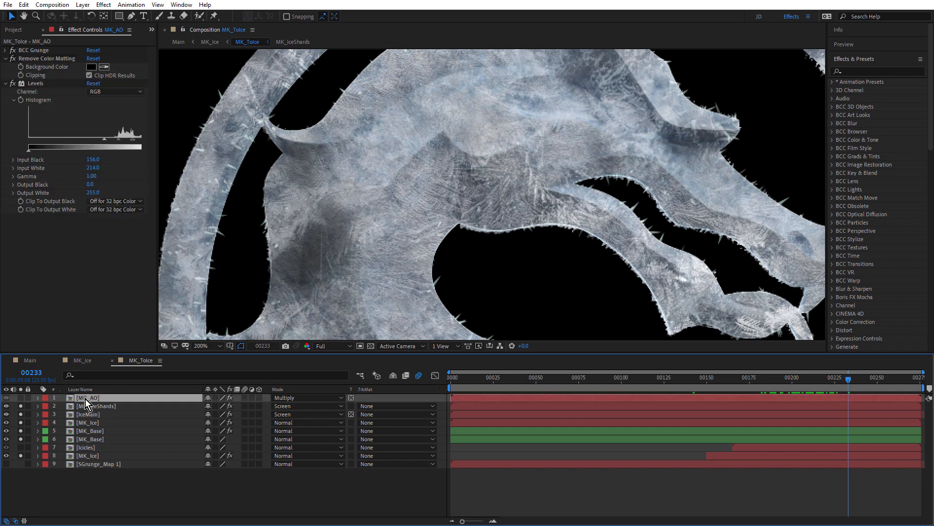
{"action": "double_click", "coordinate": [94, 400]}
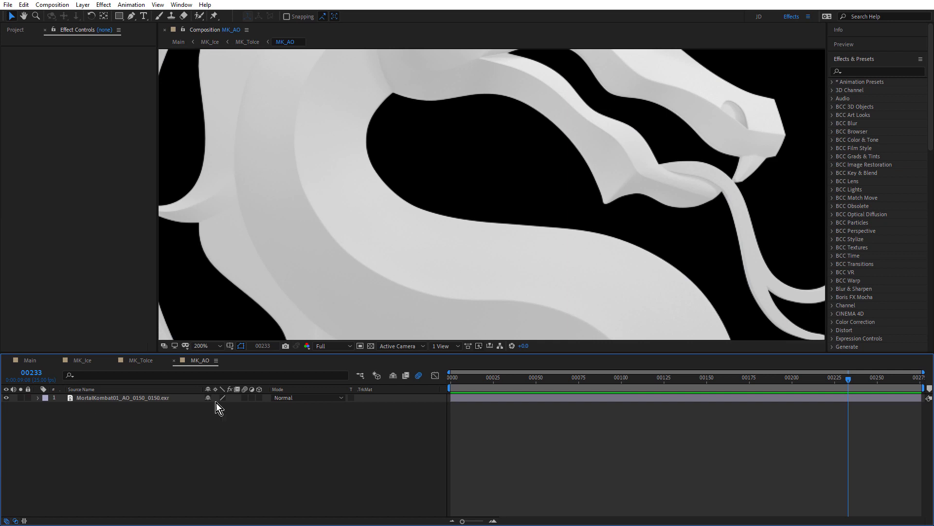
{"action": "left_click_drag", "start_coordinate": [515, 382], "coordinate": [736, 404]}
{"action": "scroll", "coordinate": [568, 232], "scroll_direction": "down", "scroll_amount": 2}
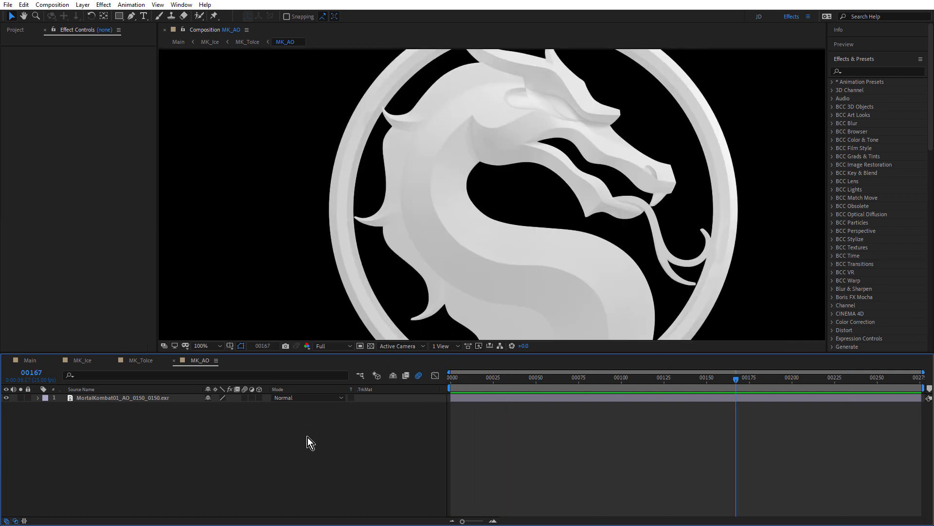
{"action": "key", "text": "ctrl+w"}
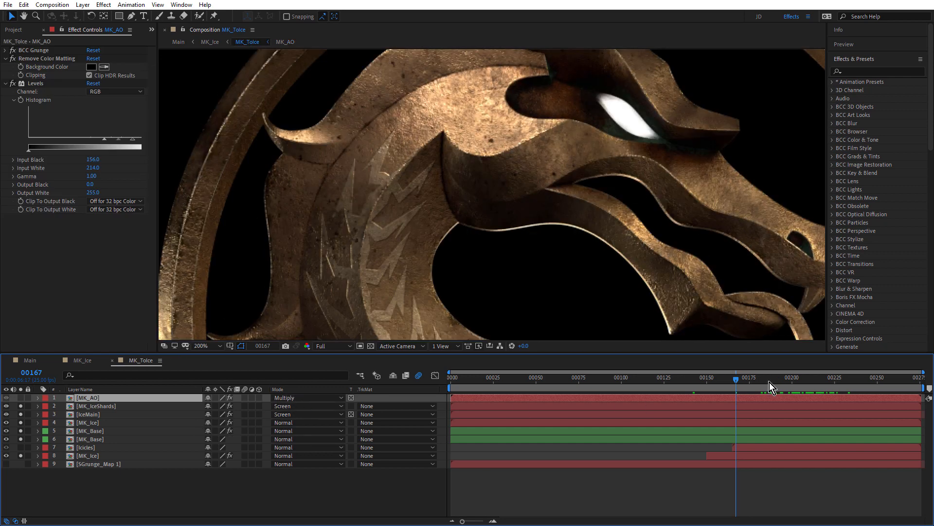
Move to frame 230, solo the MK_AO layer over the frozen logo, and inspect the multiplied shading.
{"action": "left_click_drag", "start_coordinate": [770, 387], "coordinate": [823, 389]}
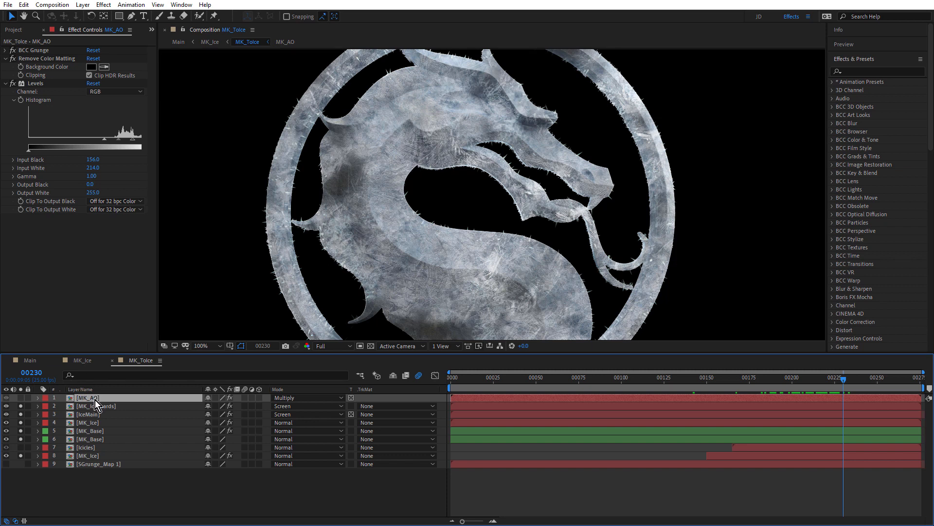
{"action": "left_click", "coordinate": [22, 398]}
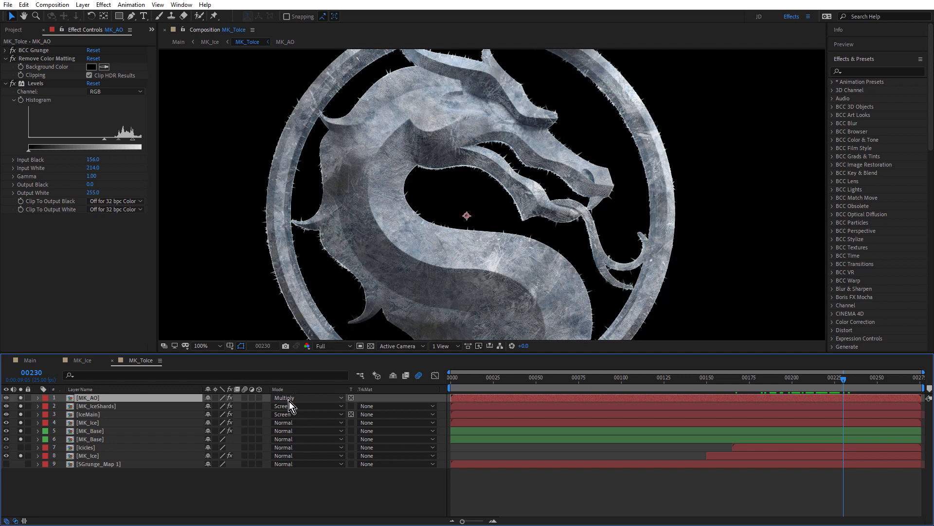
{"action": "scroll", "coordinate": [429, 131], "scroll_direction": "up", "scroll_amount": 1}
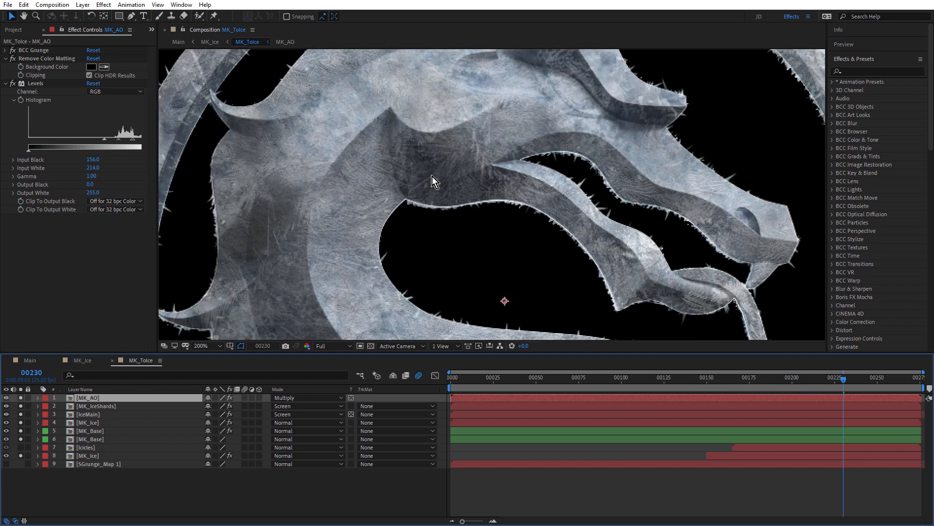
{"action": "scroll", "coordinate": [431, 167], "scroll_direction": "down", "scroll_amount": 4}
{"action": "scroll", "coordinate": [428, 153], "scroll_direction": "up", "scroll_amount": 2}
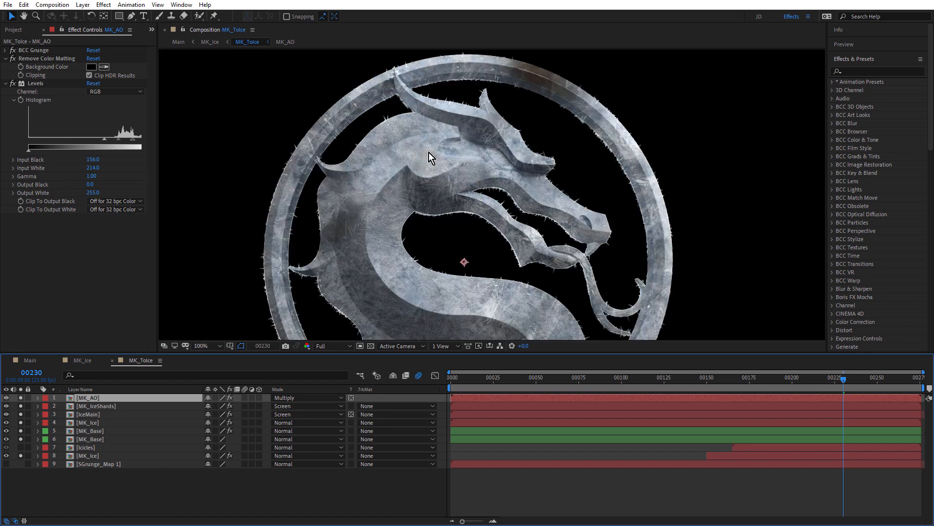
Compare the frozen logo with the MK_AO layer's solo off and on, and scrub back to frame 218.
{"action": "scroll", "coordinate": [428, 153], "scroll_direction": "up", "scroll_amount": 1}
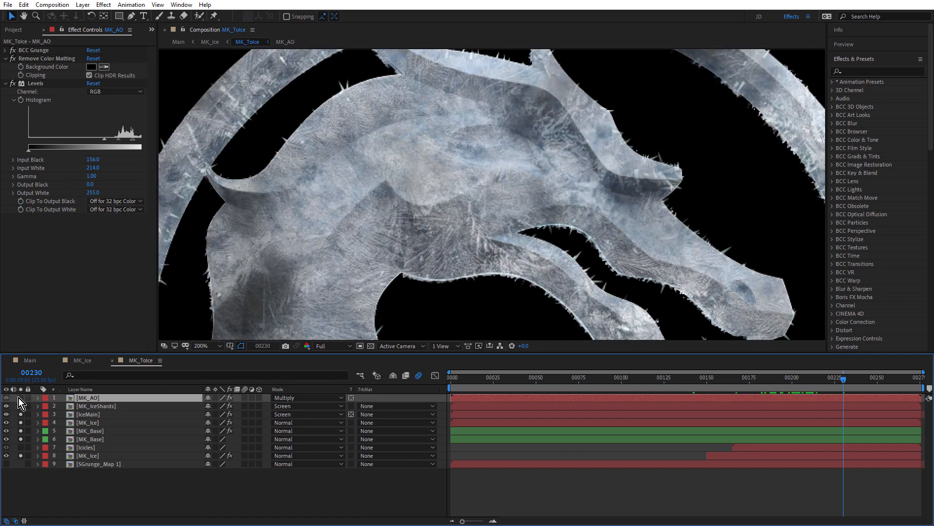
{"action": "left_click_drag", "start_coordinate": [18, 398], "coordinate": [20, 406]}
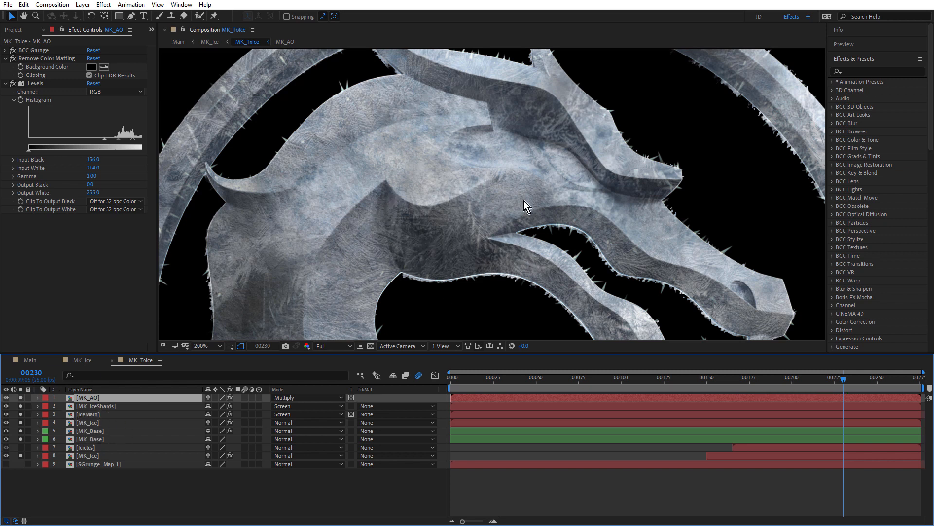
{"action": "scroll", "coordinate": [530, 191], "scroll_direction": "down", "scroll_amount": 2}
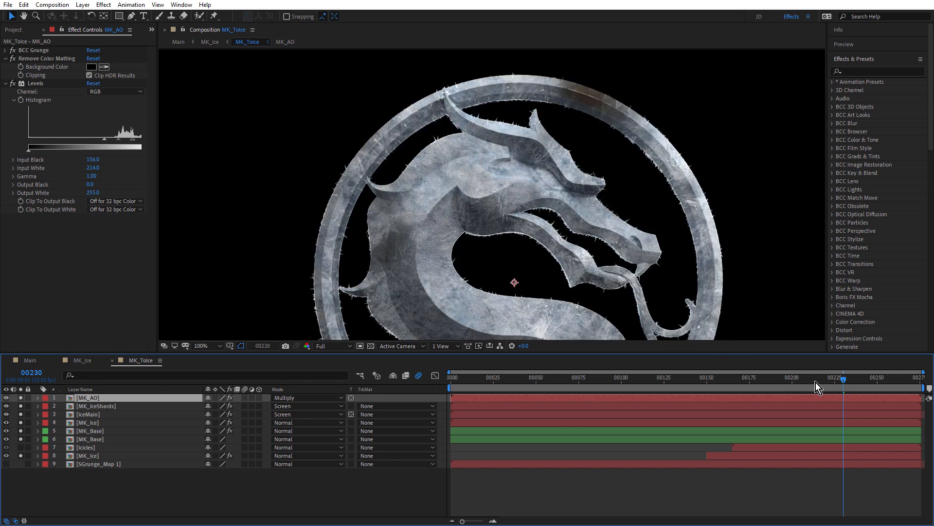
{"action": "mouse_move", "coordinate": [816, 382]}
{"action": "left_mouse_down"}
{"action": "mouse_move", "coordinate": [769, 382]}
{"action": "mouse_move", "coordinate": [851, 387]}
{"action": "mouse_move", "coordinate": [825, 391]}
{"action": "left_mouse_up"}
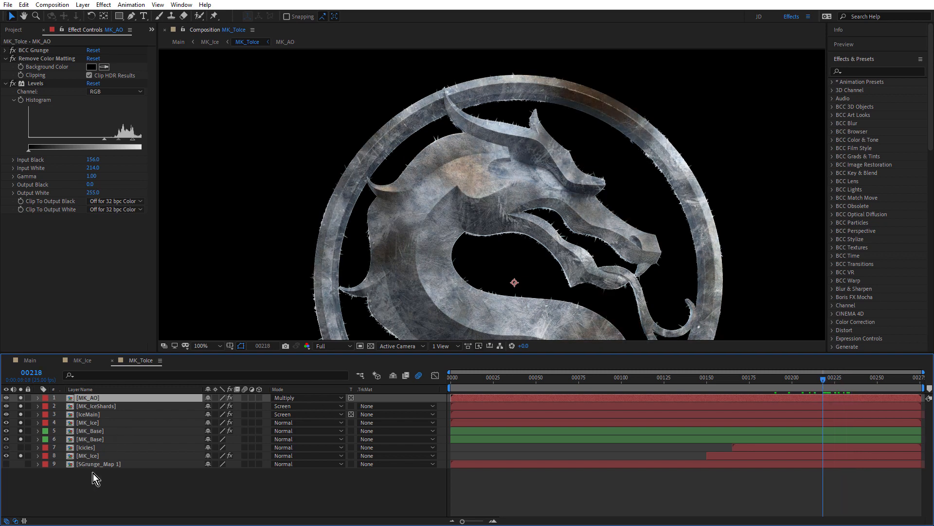
Solo the Icicles layer in MK_ToIce and open its source composition, down to the nested Icicles03 composition.
{"action": "left_click", "coordinate": [86, 447]}
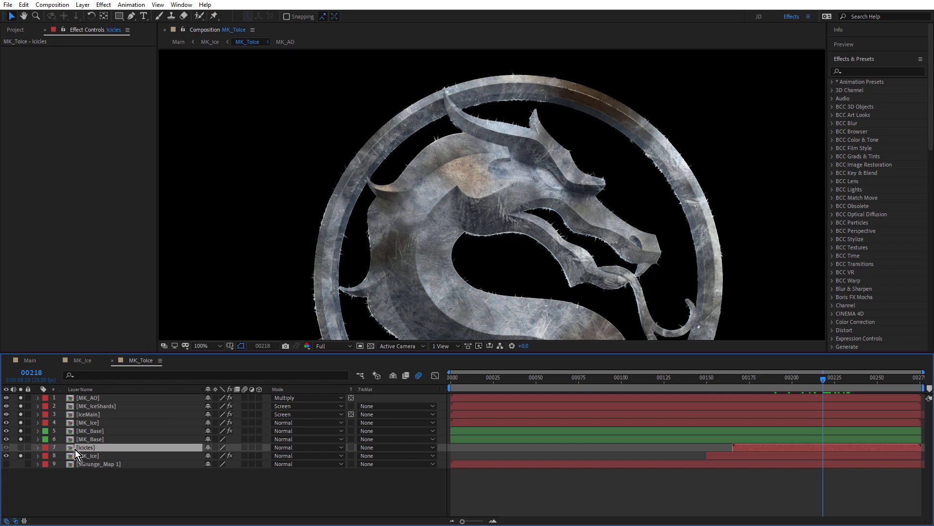
{"action": "left_click", "coordinate": [22, 449]}
{"action": "double_click", "coordinate": [86, 446]}
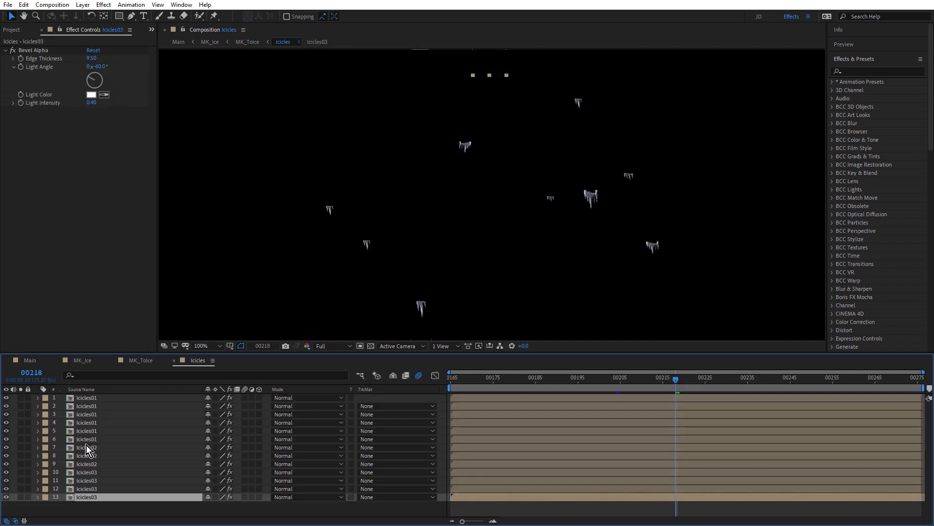
{"action": "double_click", "coordinate": [87, 498]}
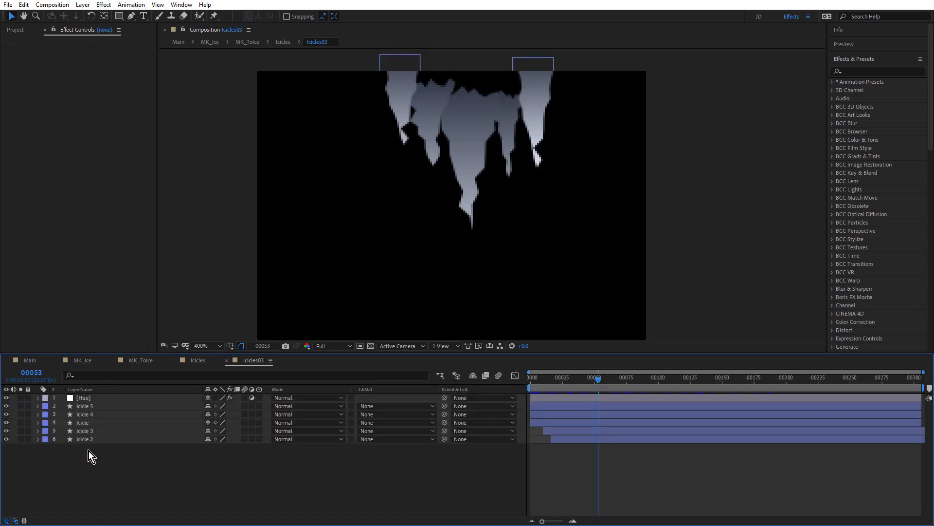
Reveal Icicle 5's animated Path, view the Pen tool variants, and scrub to frame 81 to examine the icicle's growth.
{"action": "left_click", "coordinate": [83, 410]}
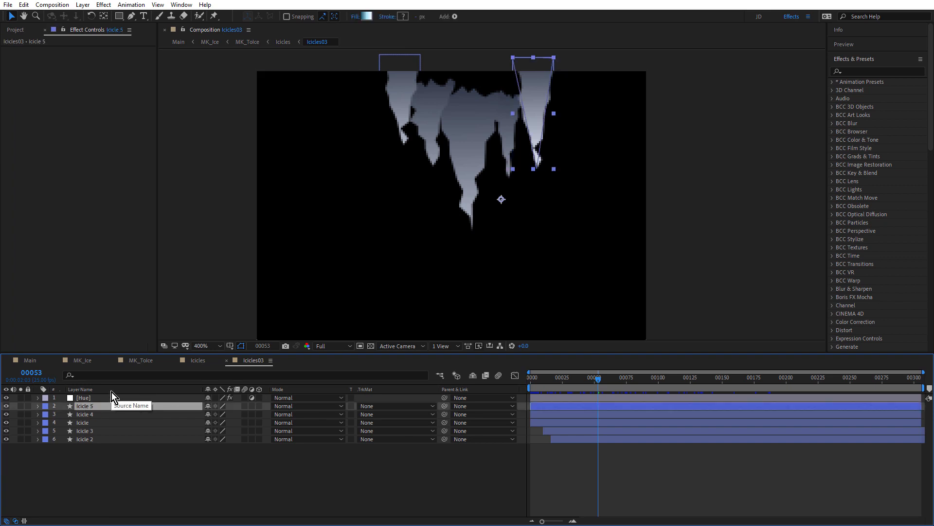
{"action": "key", "text": "u"}
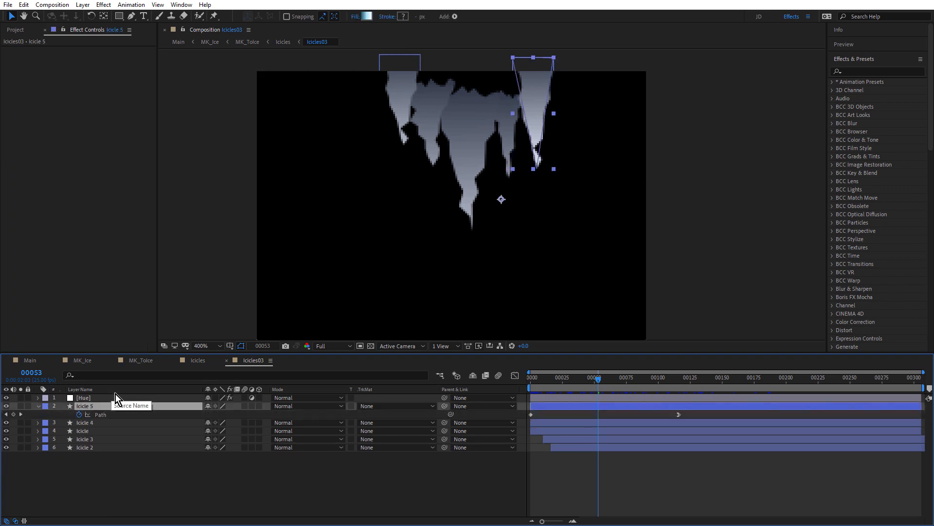
{"action": "left_click", "coordinate": [99, 414]}
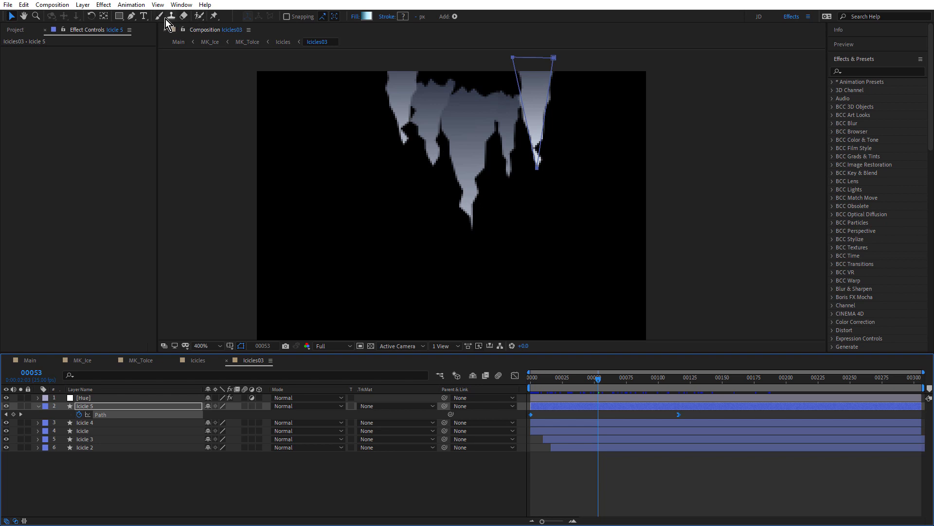
{"action": "left_click", "coordinate": [132, 16]}
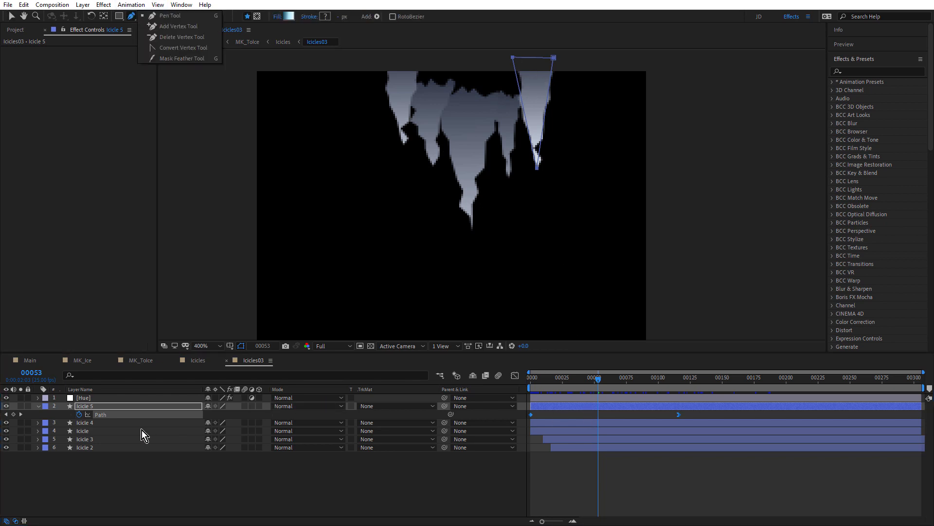
{"action": "left_click", "coordinate": [113, 406]}
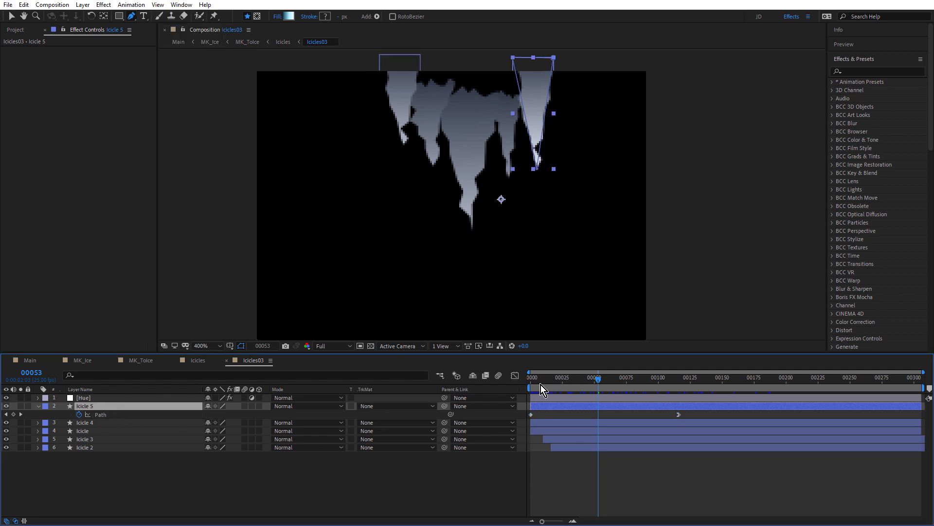
{"action": "left_click_drag", "start_coordinate": [541, 385], "coordinate": [635, 387]}
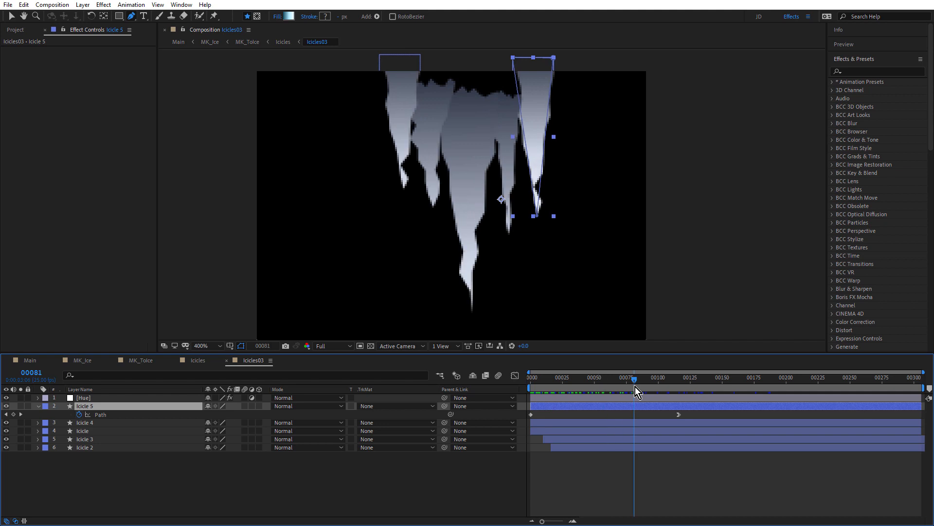
Reveal all modified properties of Icicle 5, view the available shape additions, and select its Wiggle Paths 1 operator.
{"action": "key", "text": "u"}
{"action": "key", "text": "u"}
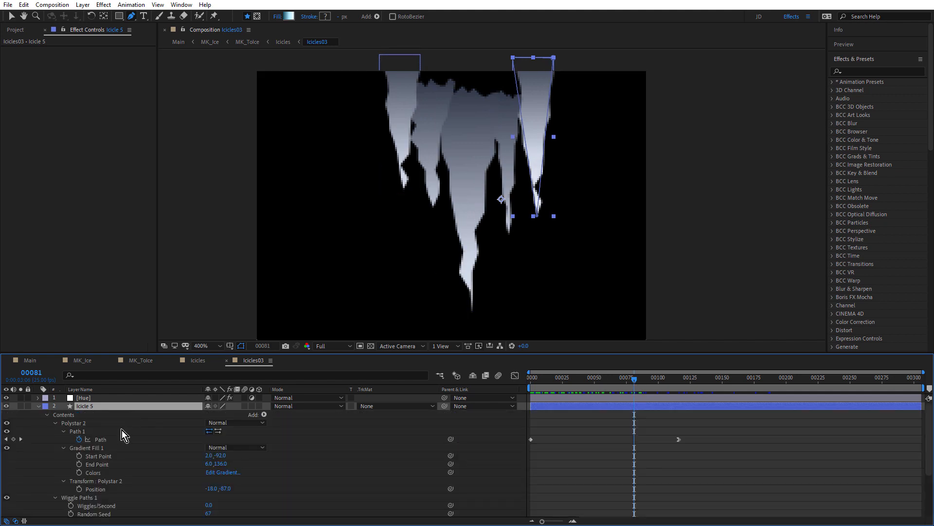
{"action": "scroll", "coordinate": [122, 455], "scroll_direction": "down", "scroll_amount": 2}
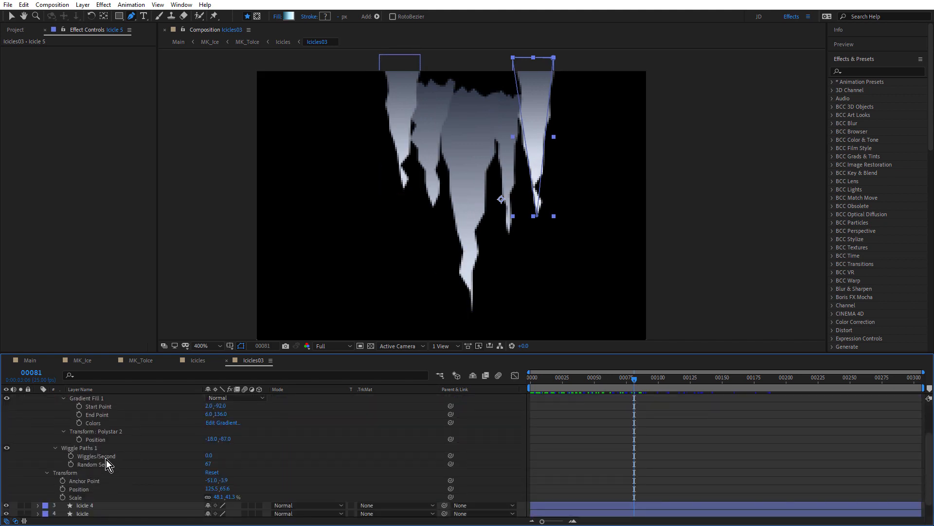
{"action": "scroll", "coordinate": [78, 450], "scroll_direction": "up", "scroll_amount": 2}
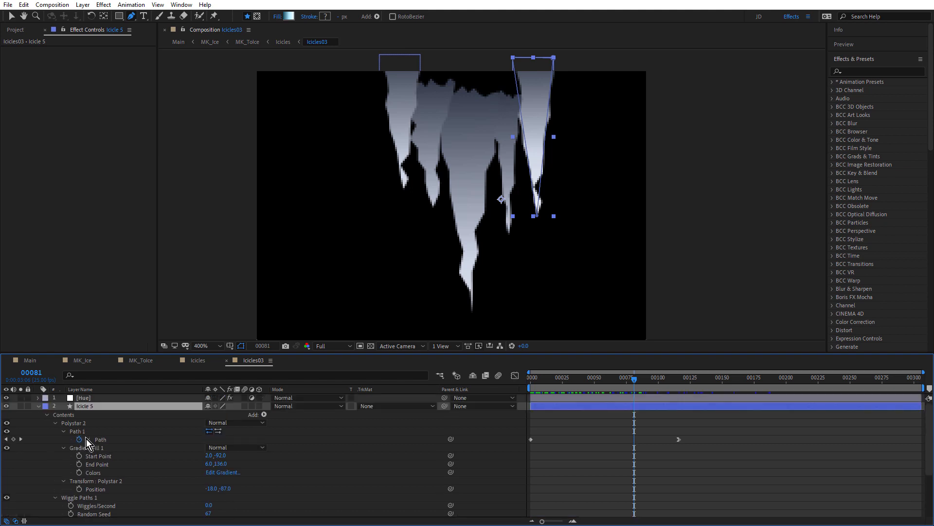
{"action": "left_click", "coordinate": [264, 415]}
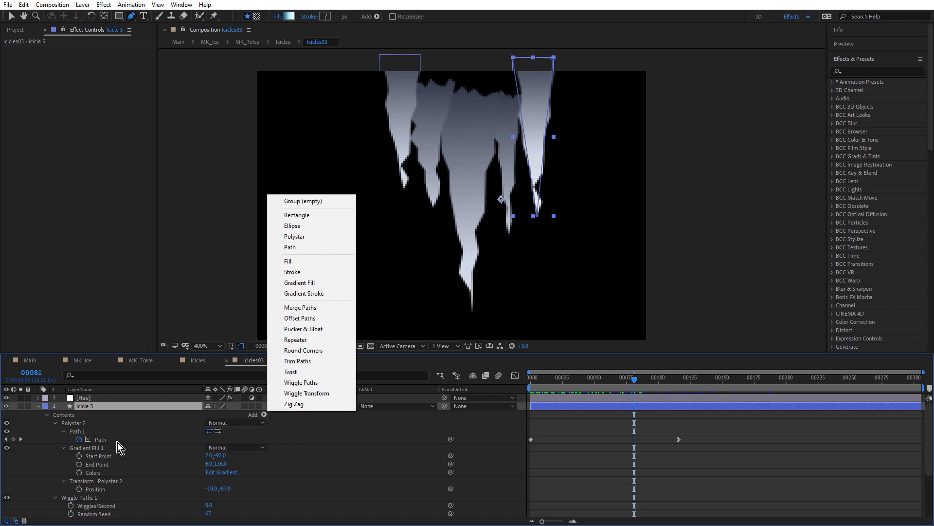
{"action": "left_click", "coordinate": [85, 498]}
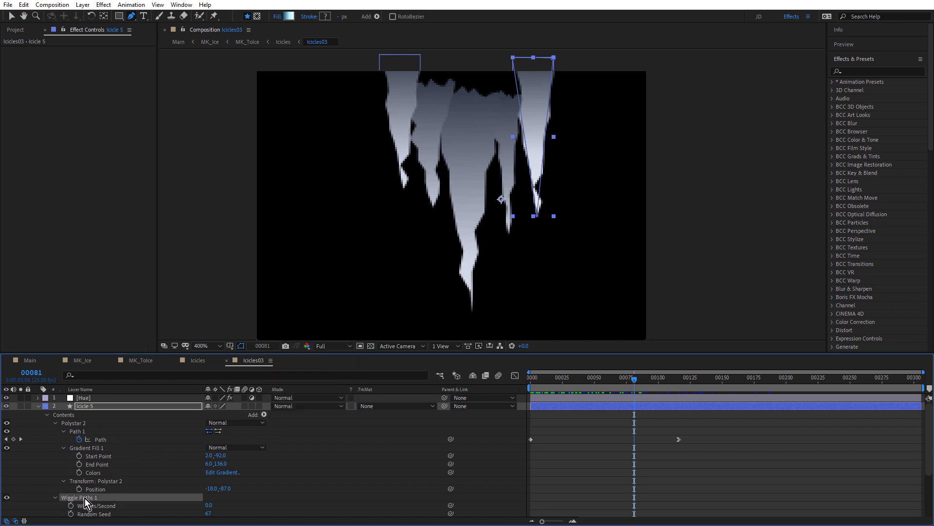
Toggle Wiggle Paths 1 off and on repeatedly to compare Icicle 5's outline, and view its wiggle settings.
{"action": "left_click", "coordinate": [6, 498]}
{"action": "left_click", "coordinate": [7, 497]}
{"action": "left_click", "coordinate": [6, 497]}
{"action": "left_click", "coordinate": [6, 498]}
{"action": "left_click", "coordinate": [7, 497]}
{"action": "left_click", "coordinate": [7, 497]}
{"action": "scroll", "coordinate": [141, 470], "scroll_direction": "down", "scroll_amount": 2}
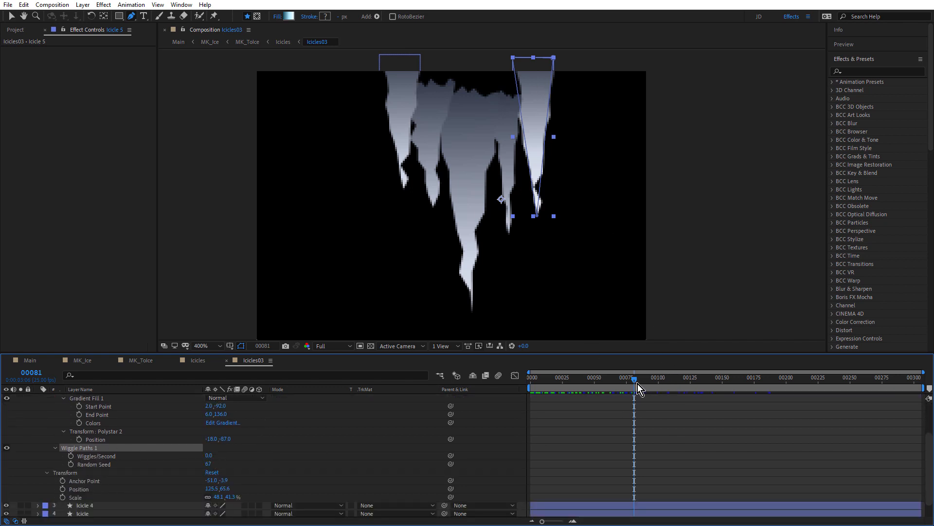
Scrub Icicles03 through frames 103 and 134, and from the start to frame 209, to examine the staggered icicle growth.
{"action": "left_click_drag", "start_coordinate": [638, 383], "coordinate": [662, 382]}
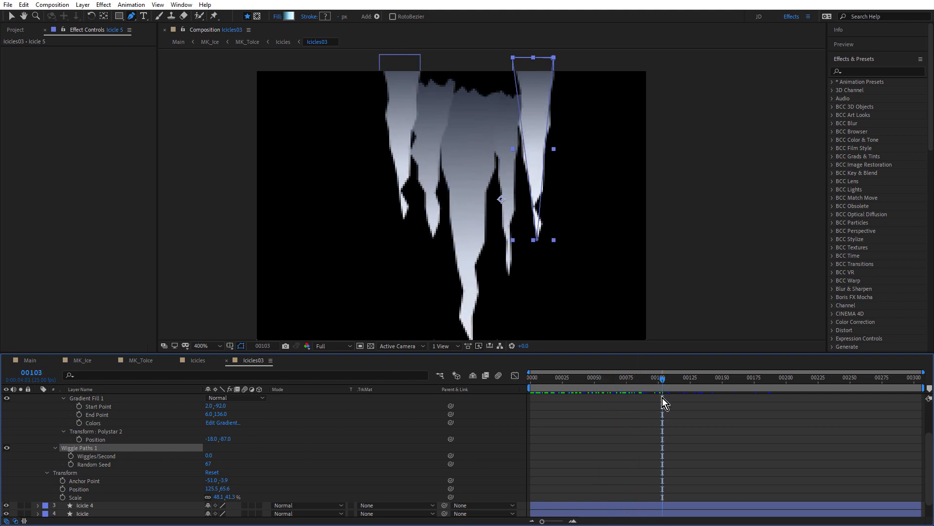
{"action": "left_click_drag", "start_coordinate": [667, 385], "coordinate": [616, 389]}
{"action": "left_click_drag", "start_coordinate": [677, 388], "coordinate": [702, 396]}
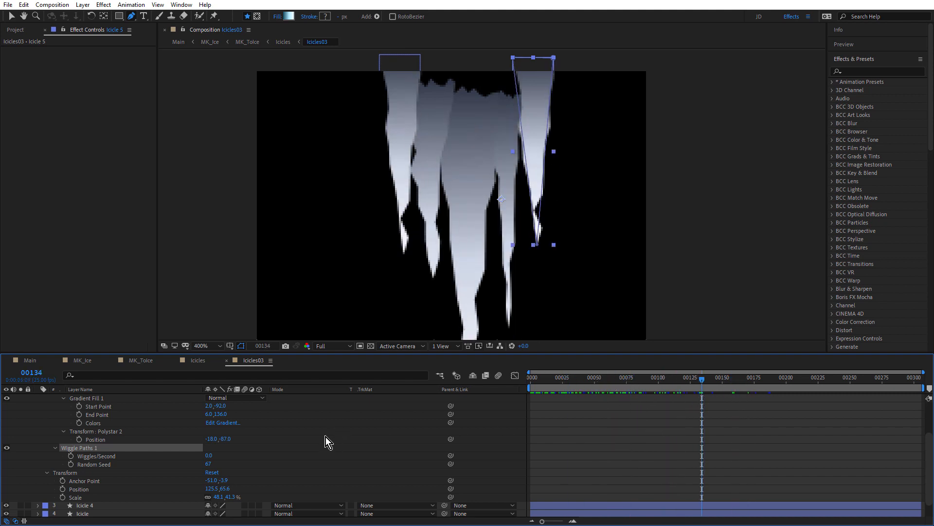
{"action": "scroll", "coordinate": [591, 435], "scroll_direction": "down", "scroll_amount": 1}
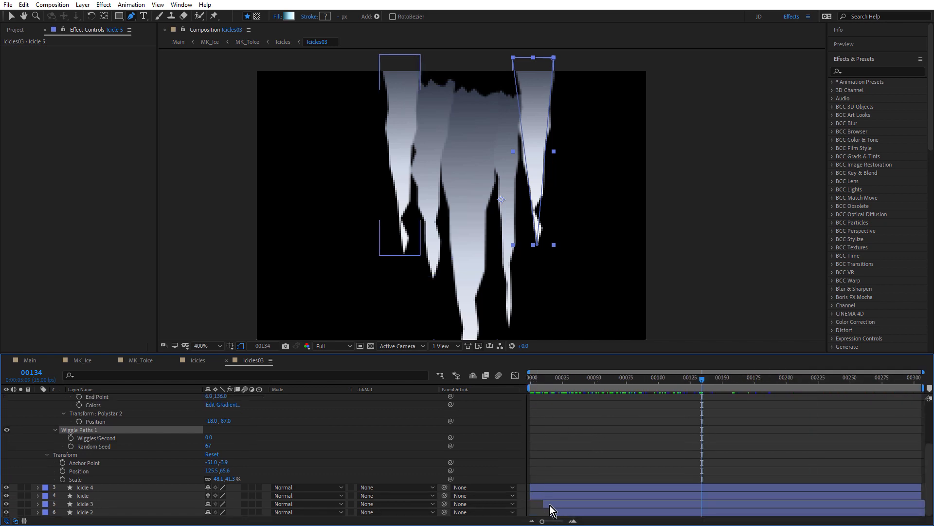
{"action": "left_click", "coordinate": [537, 384]}
{"action": "left_click_drag", "start_coordinate": [538, 384], "coordinate": [800, 413]}
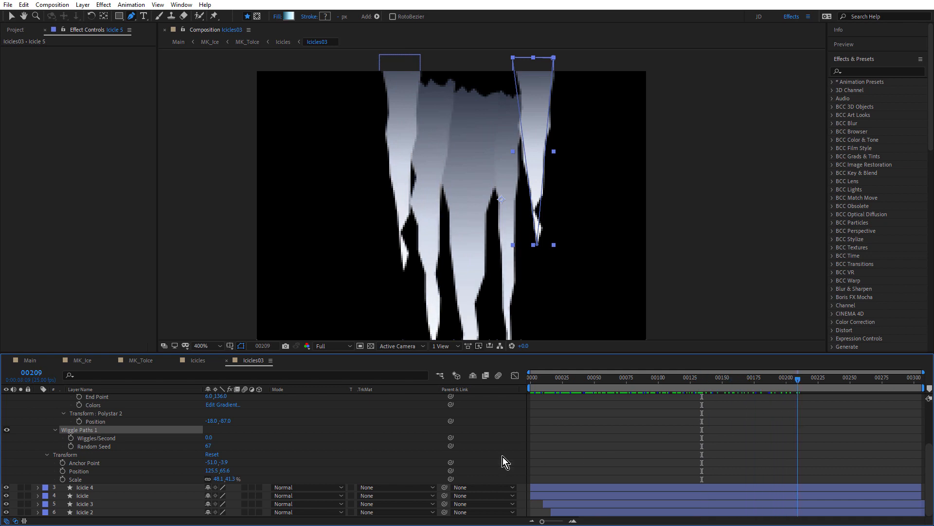
Collapse Icicle 5's properties, return to the Icicles composition, and scrub from frame 192 to frame 215.
{"action": "scroll", "coordinate": [375, 457], "scroll_direction": "up", "scroll_amount": 3}
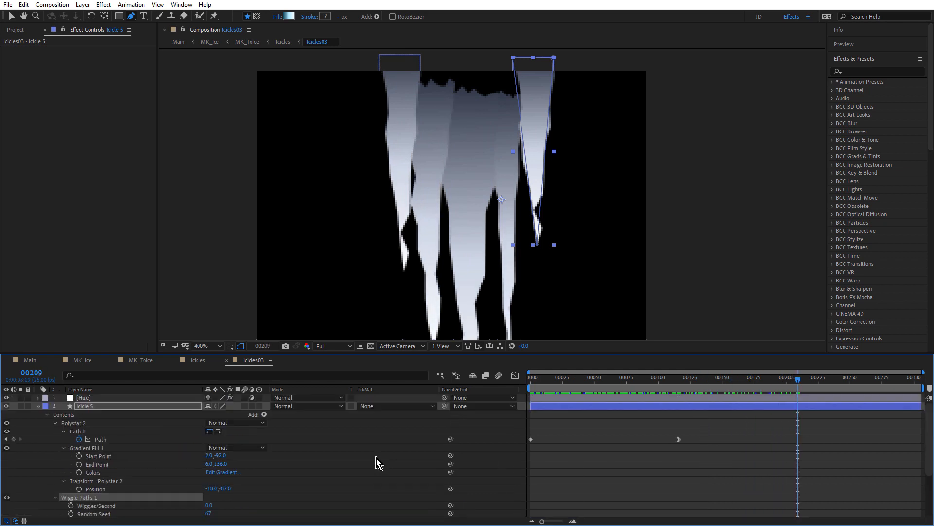
{"action": "left_click", "coordinate": [38, 405]}
{"action": "left_click", "coordinate": [204, 363]}
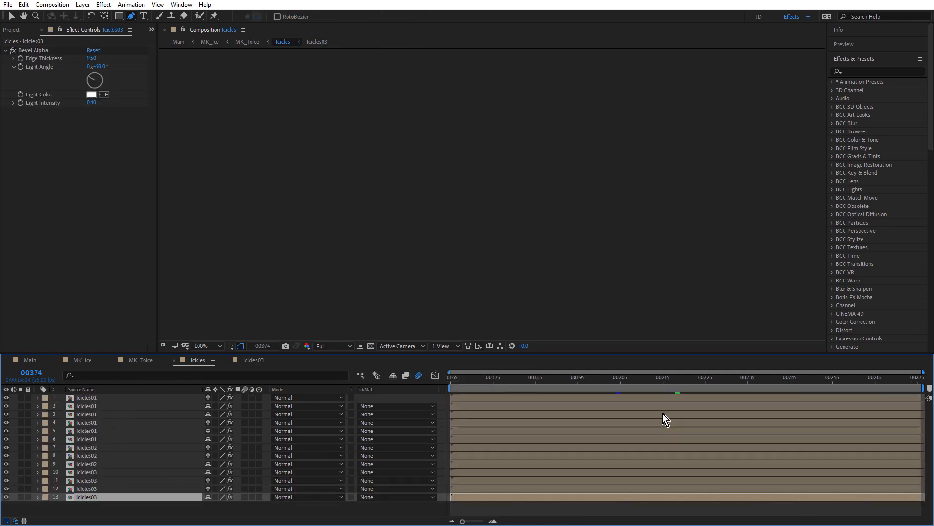
{"action": "left_click", "coordinate": [565, 379]}
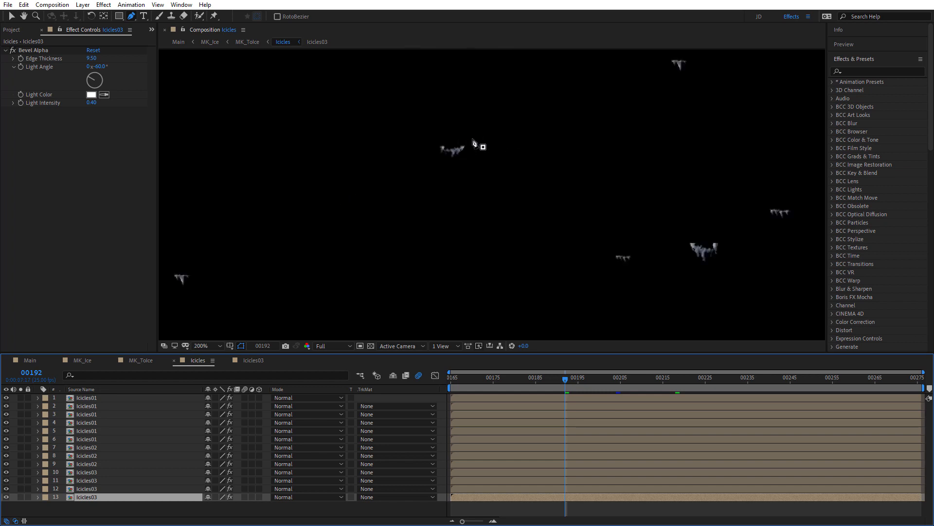
{"action": "scroll", "coordinate": [493, 150], "scroll_direction": "down", "scroll_amount": 2}
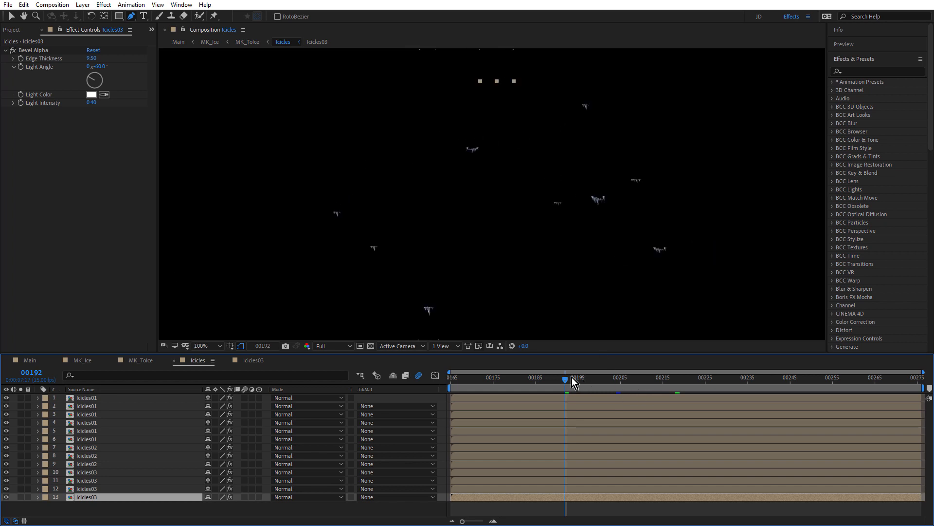
{"action": "left_click_drag", "start_coordinate": [572, 378], "coordinate": [663, 402]}
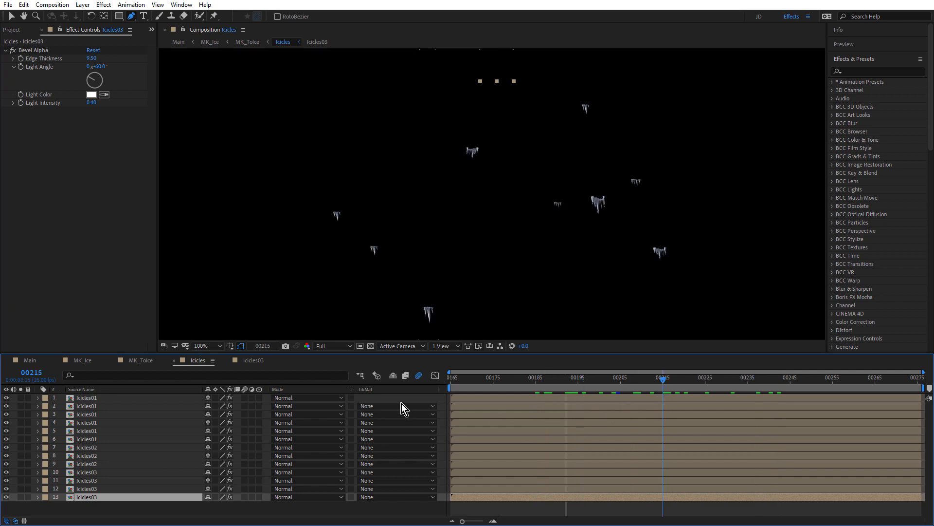
Inspect the large icicle cluster up close and select its Icicles03 layer, number 12, to show its Bevel Alpha effect.
{"action": "left_click", "coordinate": [32, 52]}
{"action": "scroll", "coordinate": [605, 203], "scroll_direction": "up", "scroll_amount": 2}
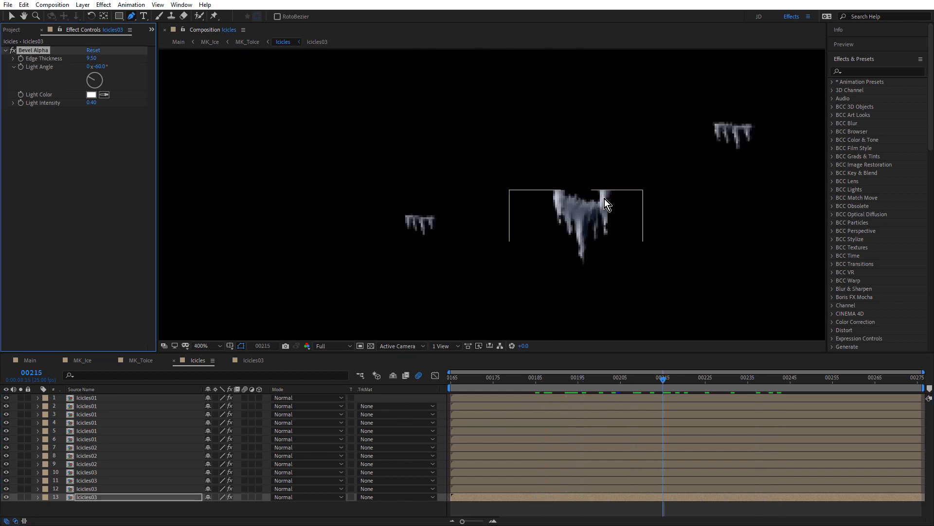
{"action": "scroll", "coordinate": [605, 198], "scroll_direction": "up", "scroll_amount": 1}
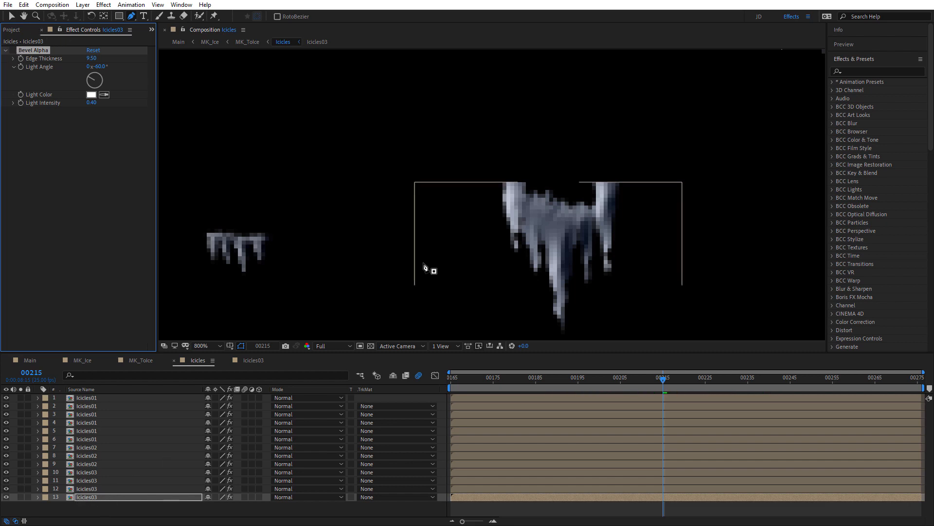
{"action": "key", "text": "v"}
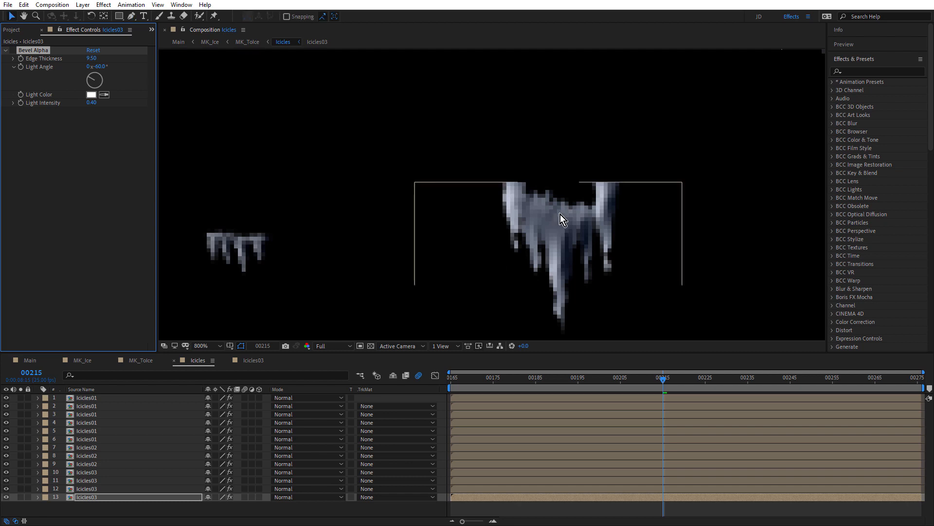
{"action": "right_click", "coordinate": [559, 214]}
{"action": "mouse_move", "coordinate": [594, 505]}
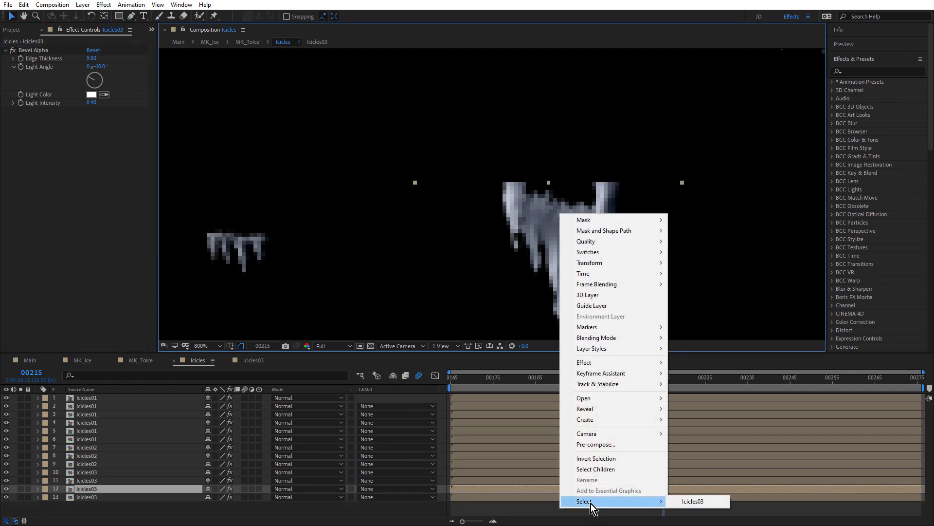
{"action": "left_click", "coordinate": [695, 501]}
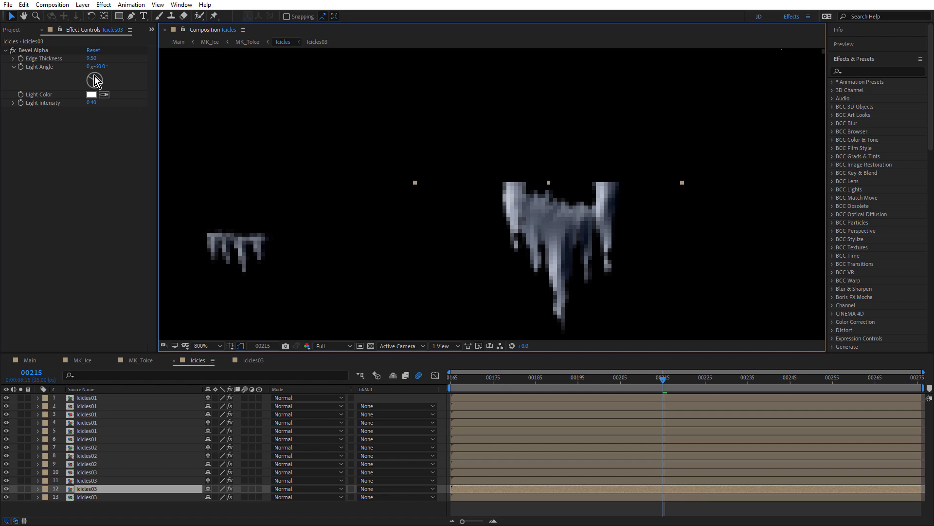
Toggle Bevel Alpha off and on for Icicles03 layer 12 to compare the icicle shading.
{"action": "left_click", "coordinate": [13, 50]}
{"action": "left_click", "coordinate": [11, 51]}
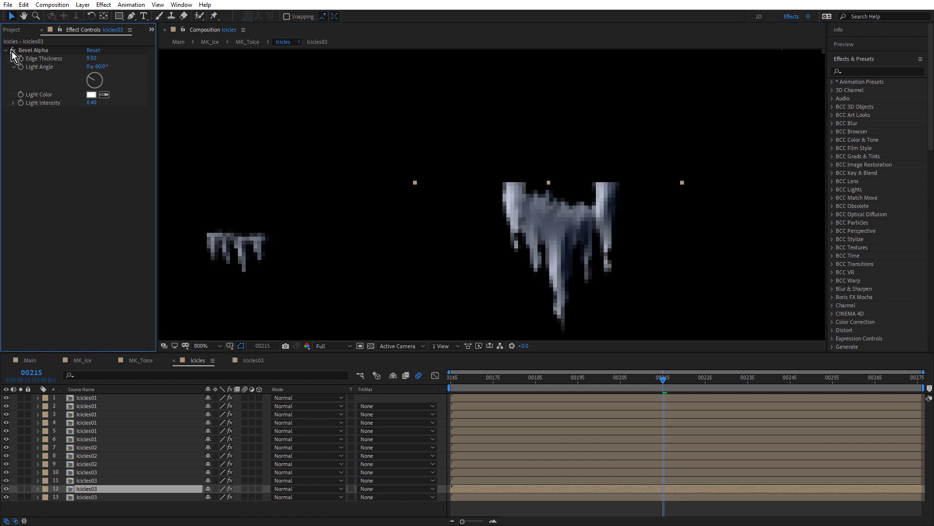
{"action": "left_click", "coordinate": [12, 50]}
{"action": "left_click", "coordinate": [12, 51]}
{"action": "scroll", "coordinate": [563, 221], "scroll_direction": "down", "scroll_amount": 3}
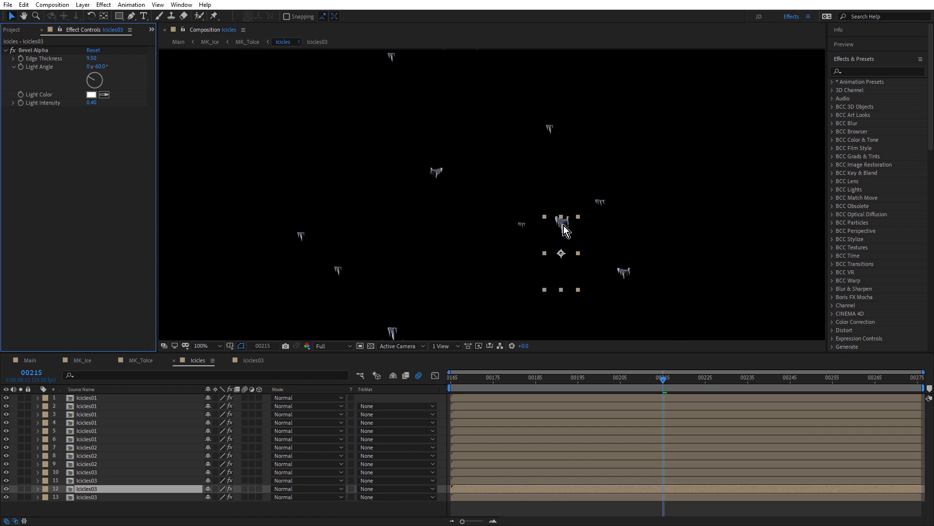
Go up to the MK_ToIce composition and examine the icicles along the emblem's ring and dragon edges at frame 215.
{"action": "scroll", "coordinate": [567, 228], "scroll_direction": "up", "scroll_amount": 1}
{"action": "scroll", "coordinate": [566, 228], "scroll_direction": "down", "scroll_amount": 1}
{"action": "key", "text": "Tab"}
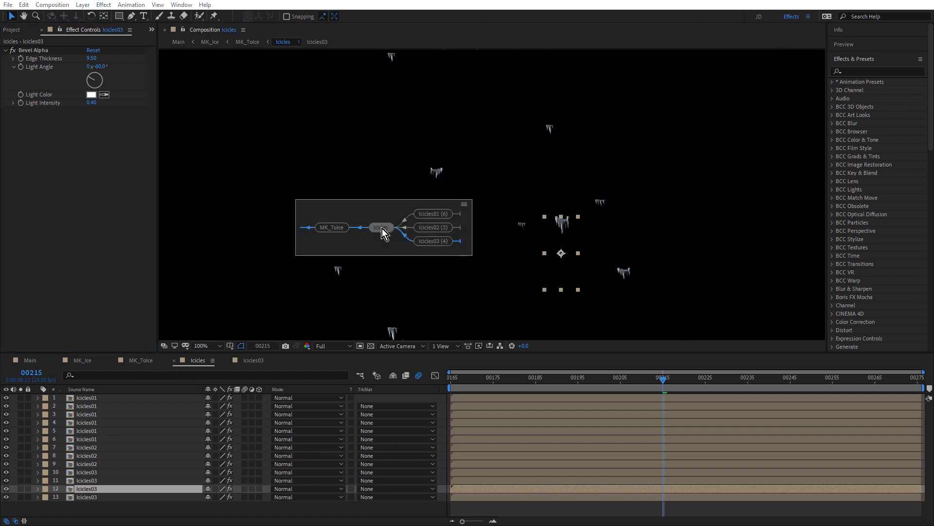
{"action": "left_click", "coordinate": [331, 221]}
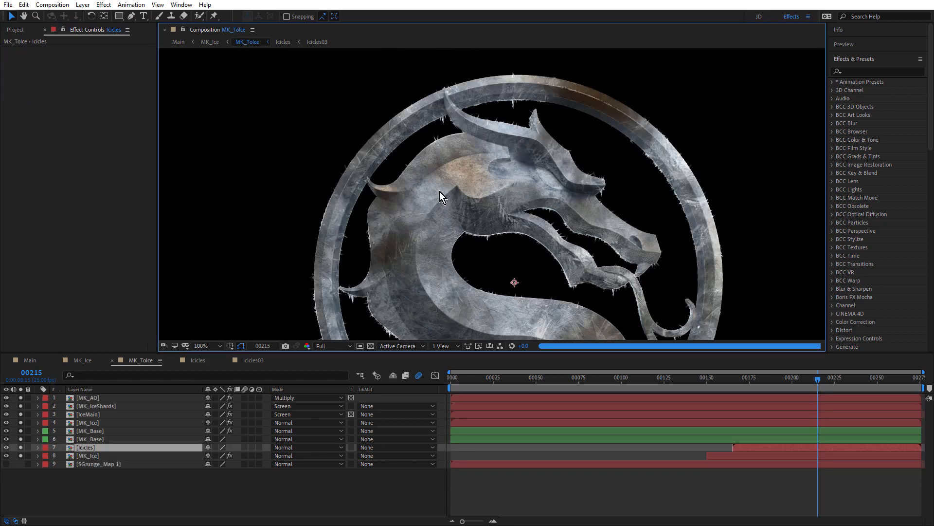
{"action": "scroll", "coordinate": [519, 107], "scroll_direction": "up", "scroll_amount": 1}
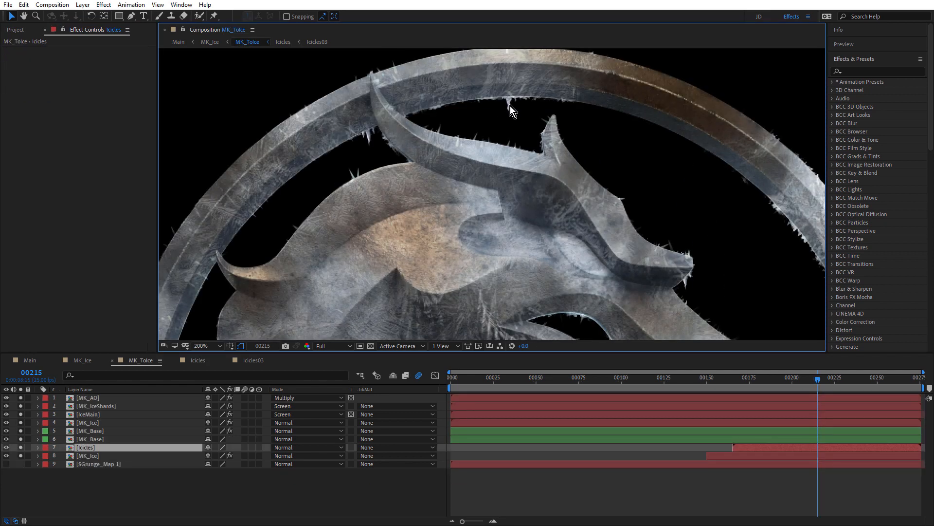
{"action": "scroll", "coordinate": [508, 104], "scroll_direction": "down", "scroll_amount": 1}
{"action": "scroll", "coordinate": [632, 215], "scroll_direction": "down", "scroll_amount": 1}
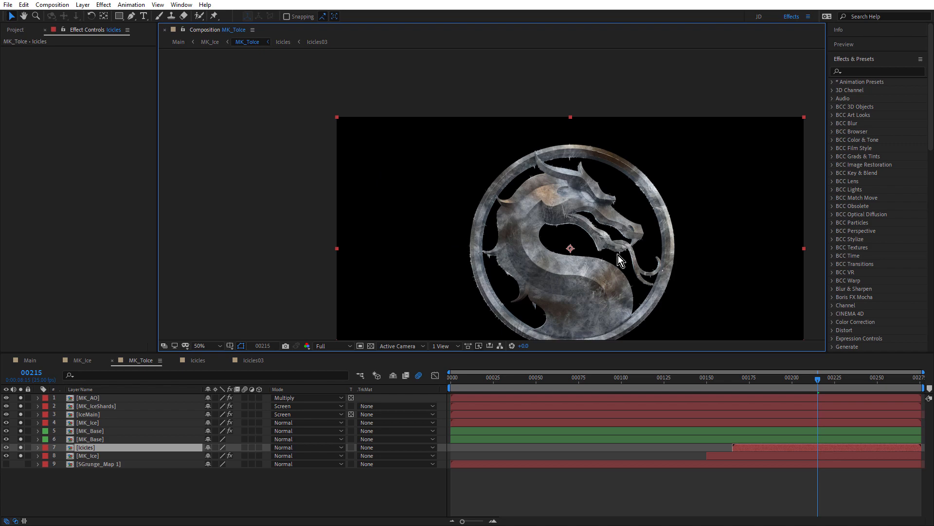
{"action": "scroll", "coordinate": [620, 253], "scroll_direction": "up", "scroll_amount": 3}
{"action": "scroll", "coordinate": [618, 250], "scroll_direction": "down", "scroll_amount": 1}
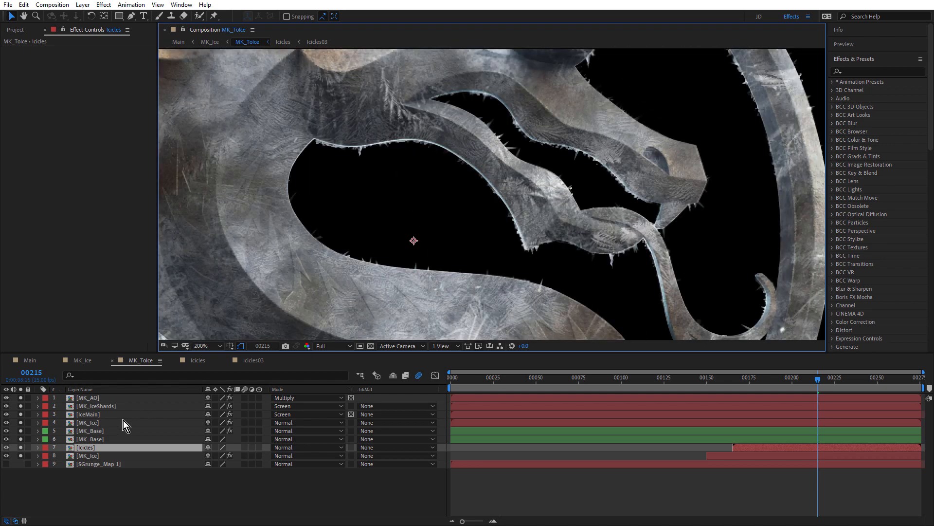
Scrub MK_ToIce to frame 238, back to frame 214 and on to frame 272 to examine the icicle growth.
{"action": "left_click", "coordinate": [21, 447]}
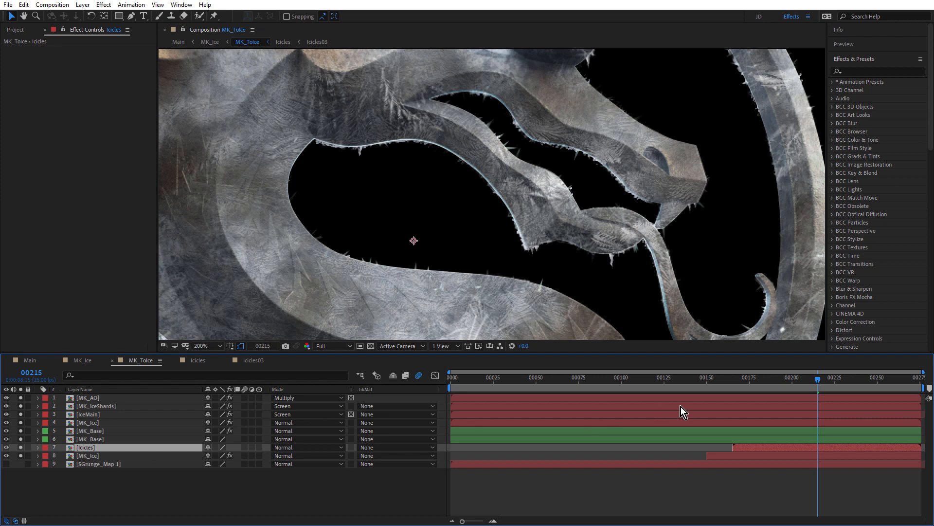
{"action": "left_click_drag", "start_coordinate": [848, 378], "coordinate": [857, 381]}
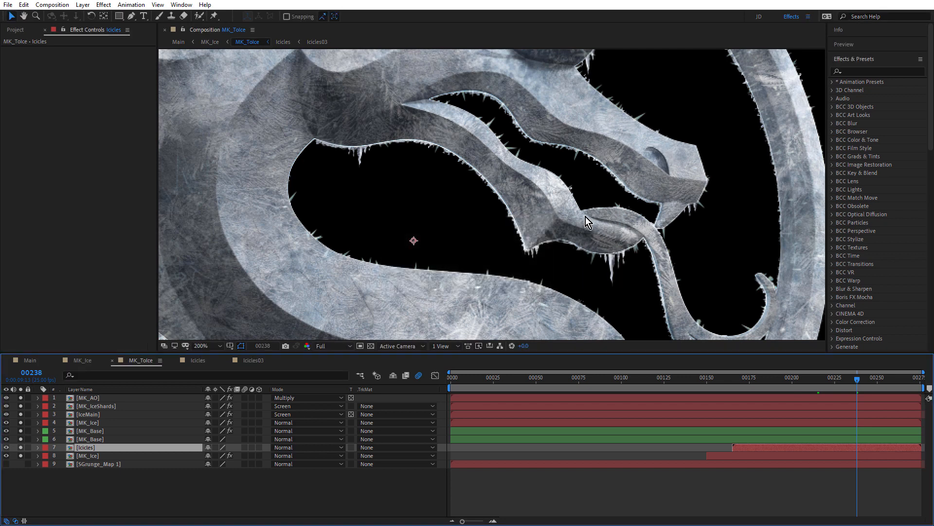
{"action": "scroll", "coordinate": [585, 216], "scroll_direction": "down", "scroll_amount": 2}
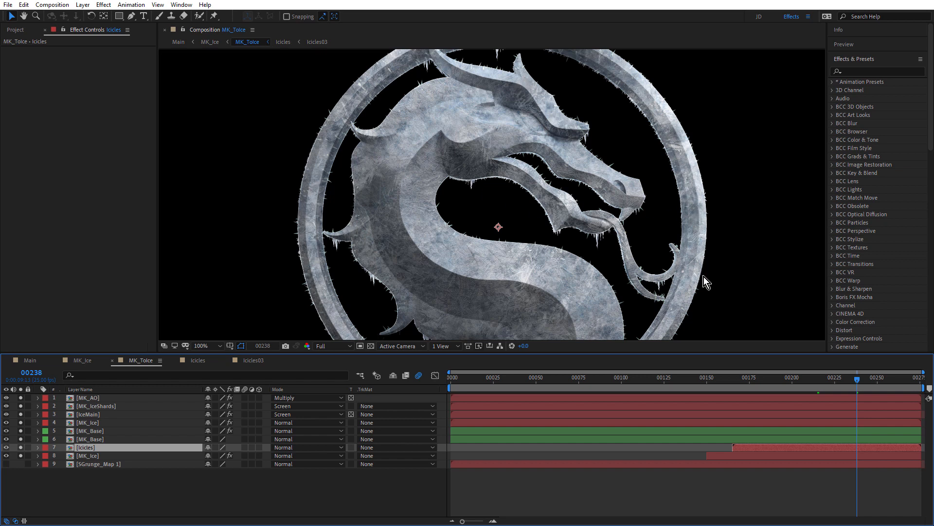
{"action": "left_click_drag", "start_coordinate": [866, 379], "coordinate": [818, 383]}
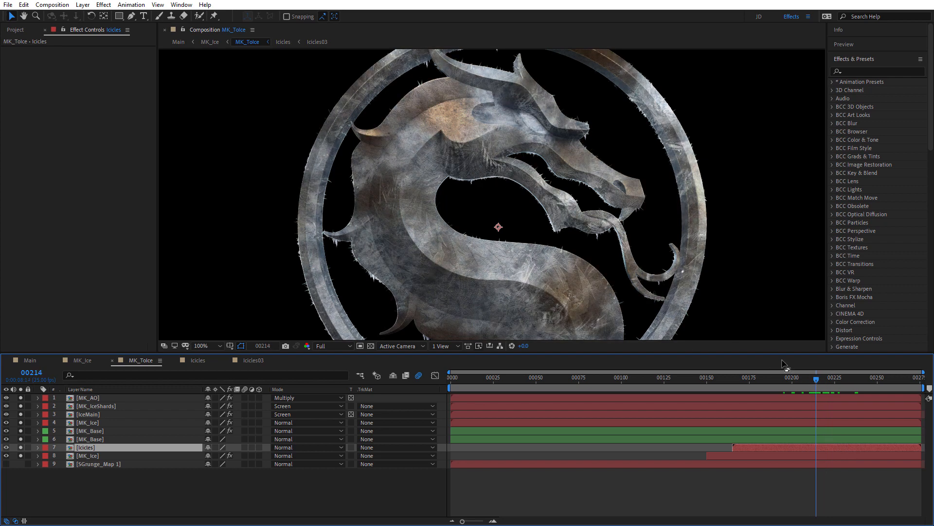
{"action": "left_click_drag", "start_coordinate": [819, 381], "coordinate": [916, 404]}
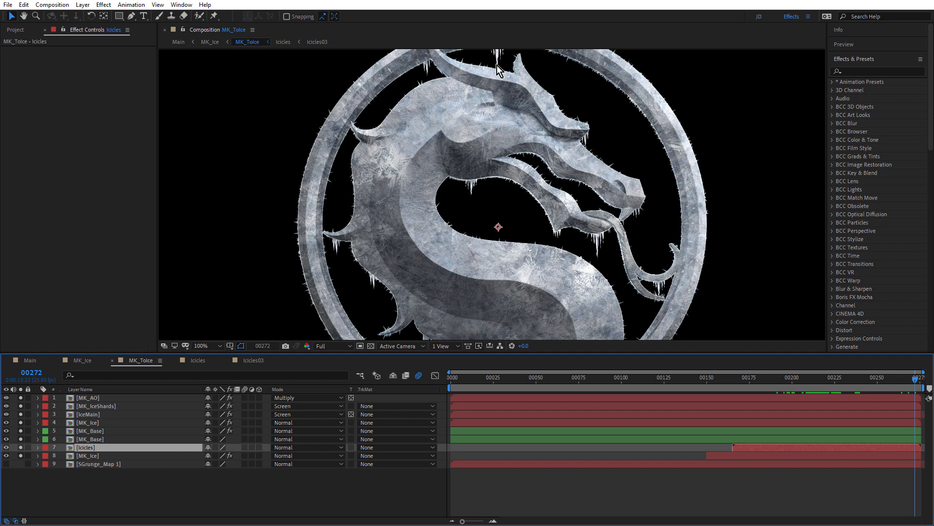
{"action": "scroll", "coordinate": [501, 139], "scroll_direction": "down", "scroll_amount": 2}
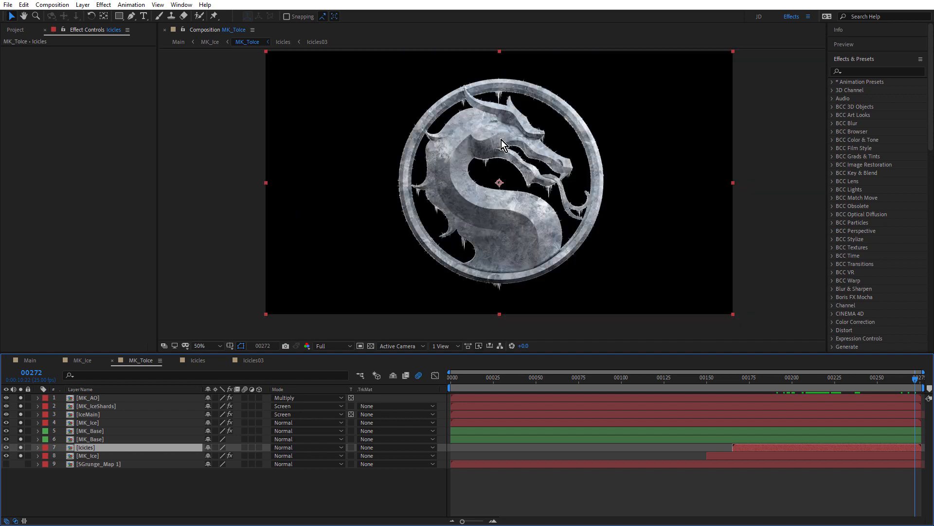
{"action": "scroll", "coordinate": [501, 139], "scroll_direction": "up", "scroll_amount": 2}
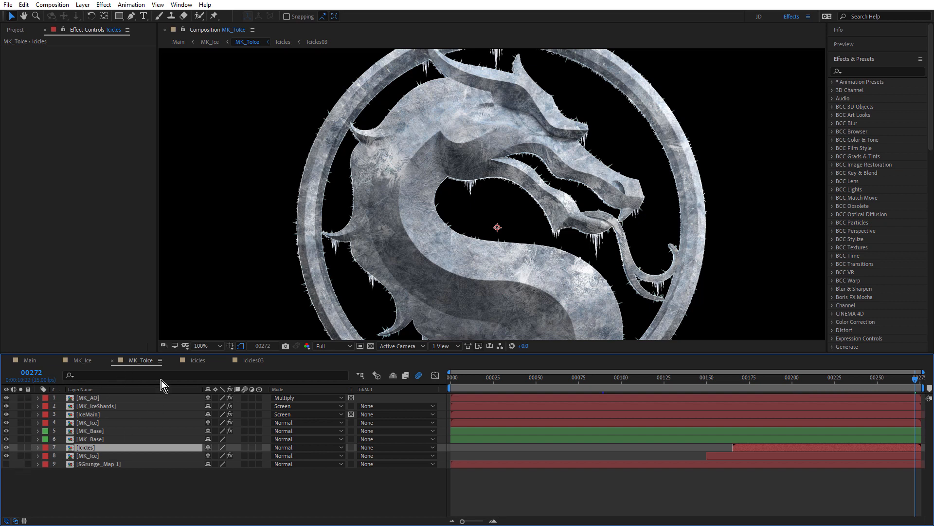
Go up to the MK_Ice composition and toggle MK_ToIce's BCC Light Wrap off and on to compare the emblem's edges.
{"action": "key", "text": "Tab"}
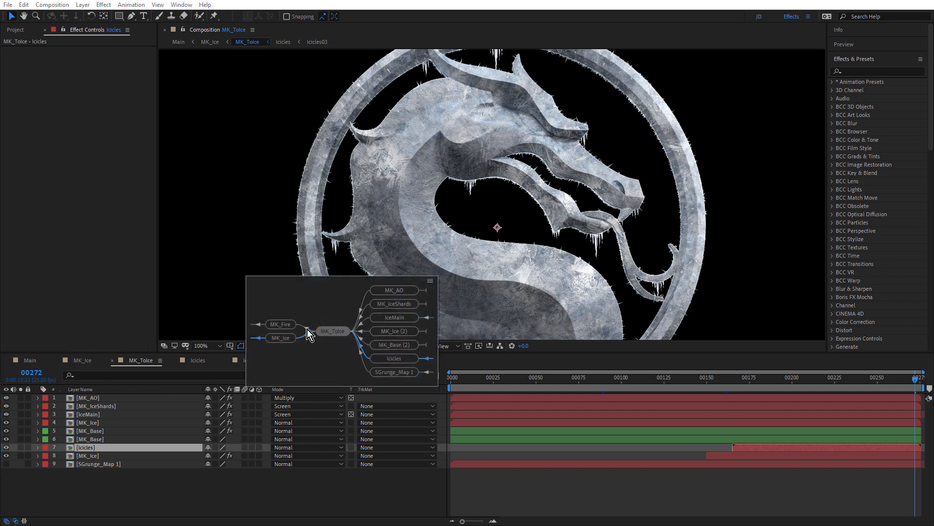
{"action": "left_click", "coordinate": [279, 338]}
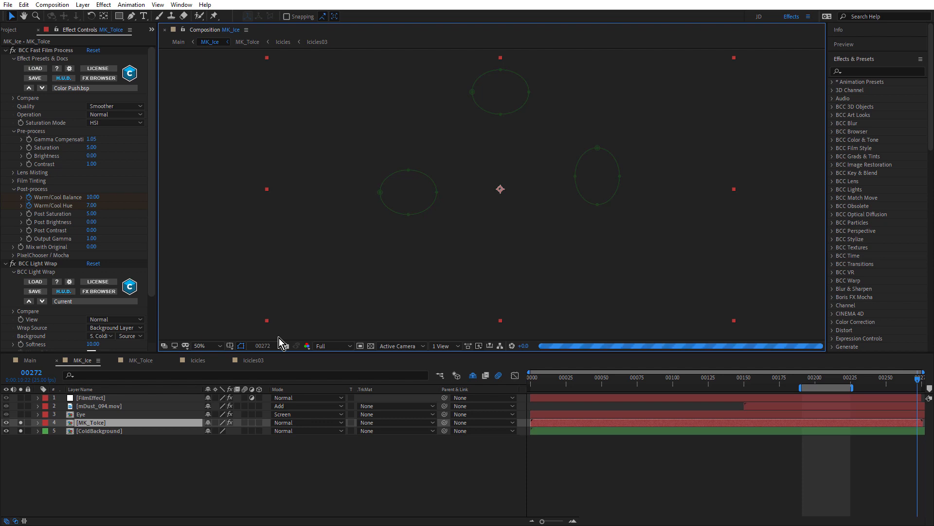
{"action": "scroll", "coordinate": [519, 139], "scroll_direction": "up", "scroll_amount": 2}
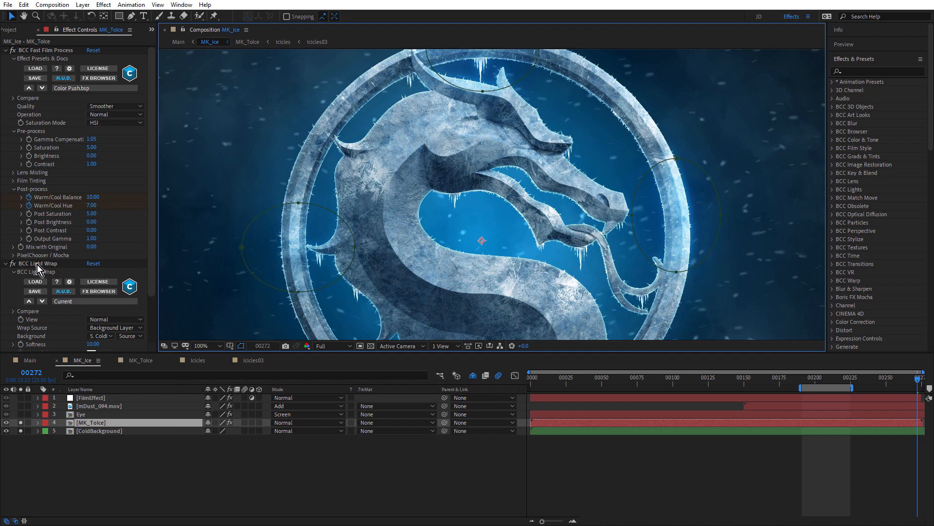
{"action": "left_click", "coordinate": [15, 267]}
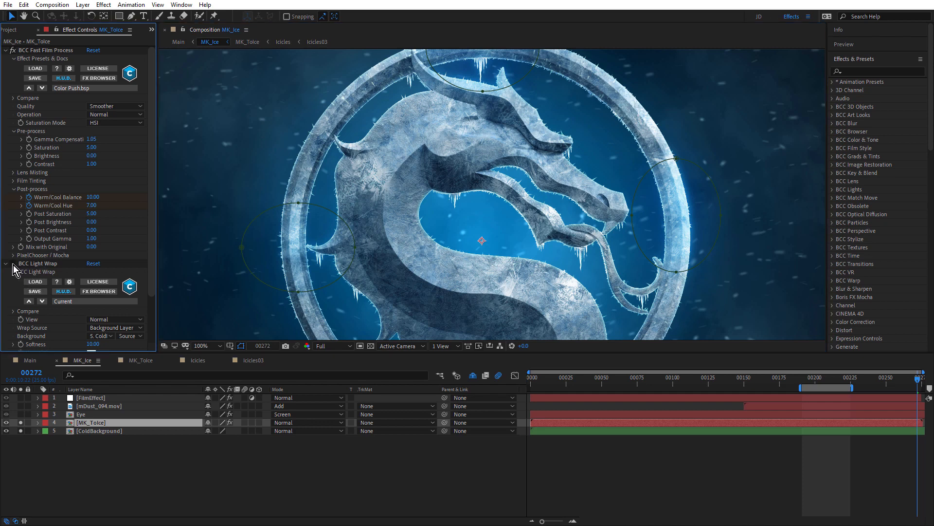
{"action": "left_click", "coordinate": [13, 263]}
{"action": "left_click", "coordinate": [13, 263]}
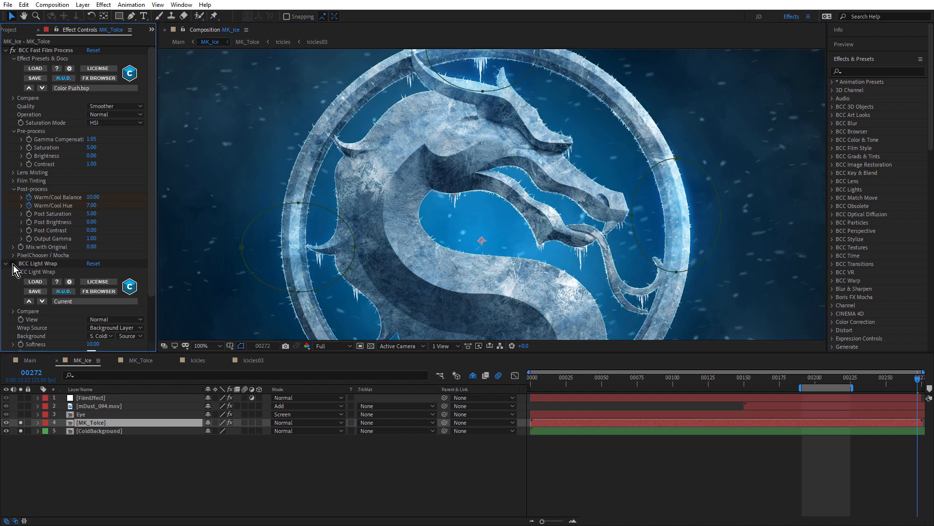
{"action": "left_click", "coordinate": [13, 263]}
{"action": "left_click", "coordinate": [13, 263]}
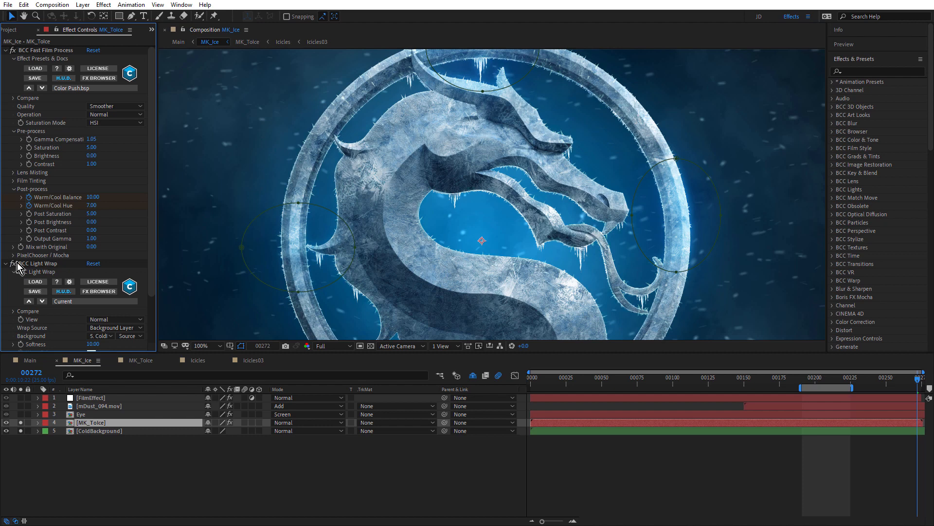
Isolate the Eye layer by soloing only it, and play its lens flare animation through to frame 222.
{"action": "left_click", "coordinate": [84, 415]}
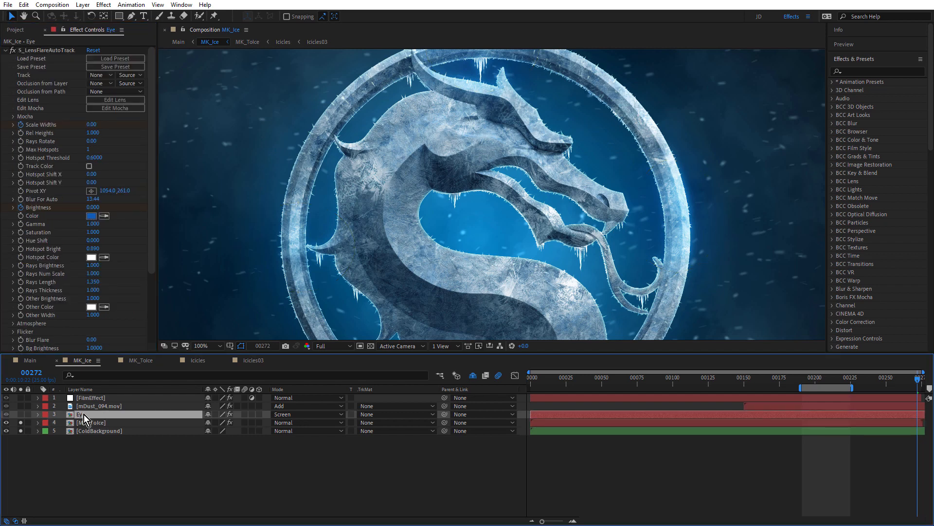
{"action": "left_click", "coordinate": [20, 414]}
{"action": "left_click_drag", "start_coordinate": [21, 422], "coordinate": [20, 431]}
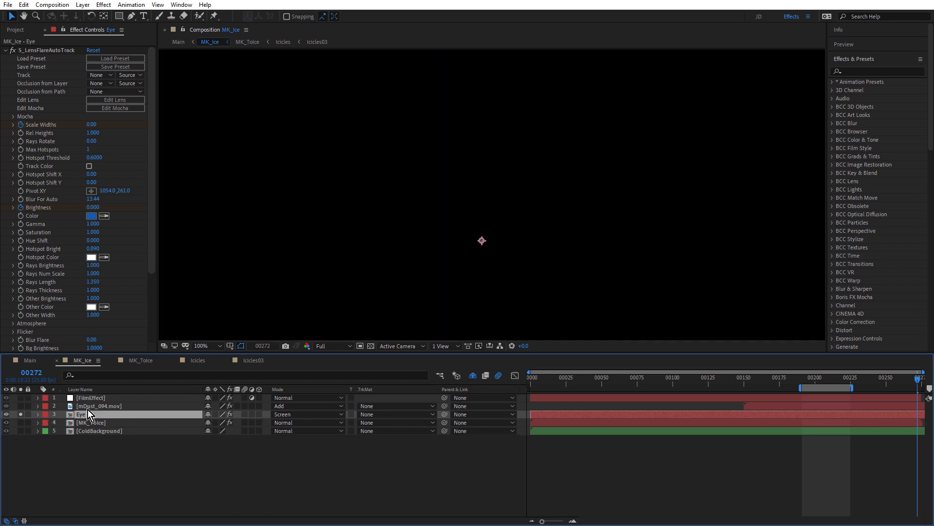
{"action": "left_click_drag", "start_coordinate": [779, 385], "coordinate": [827, 409]}
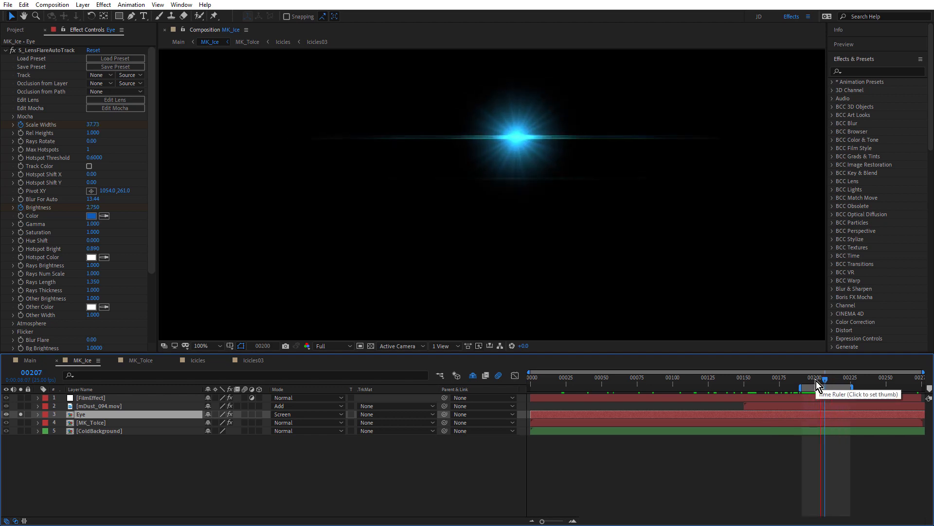
{"action": "key", "text": "space"}
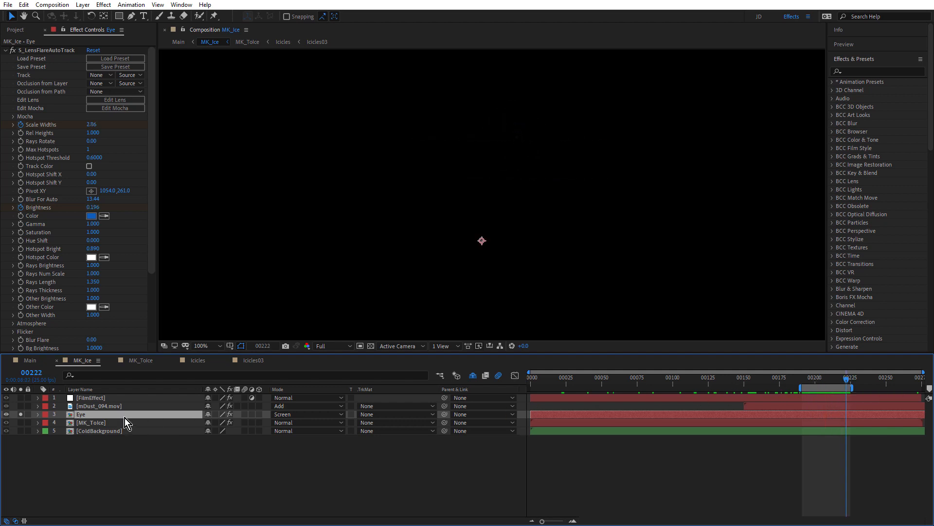
Reveal the Eye layer's keyframes, solo MK_ToIce along with it, and scrub to frame 211 to examine the eye flare.
{"action": "key", "text": "u"}
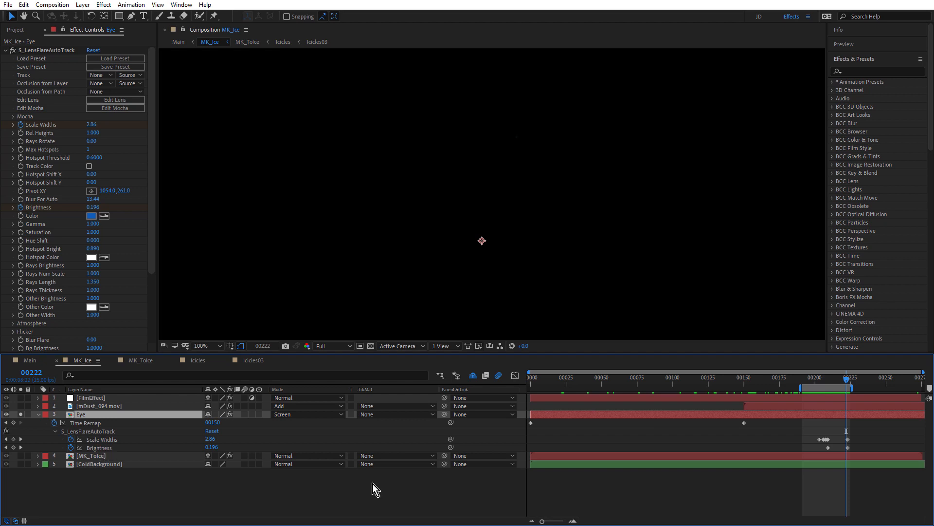
{"action": "scroll", "coordinate": [859, 444], "scroll_direction": "up", "scroll_amount": 2}
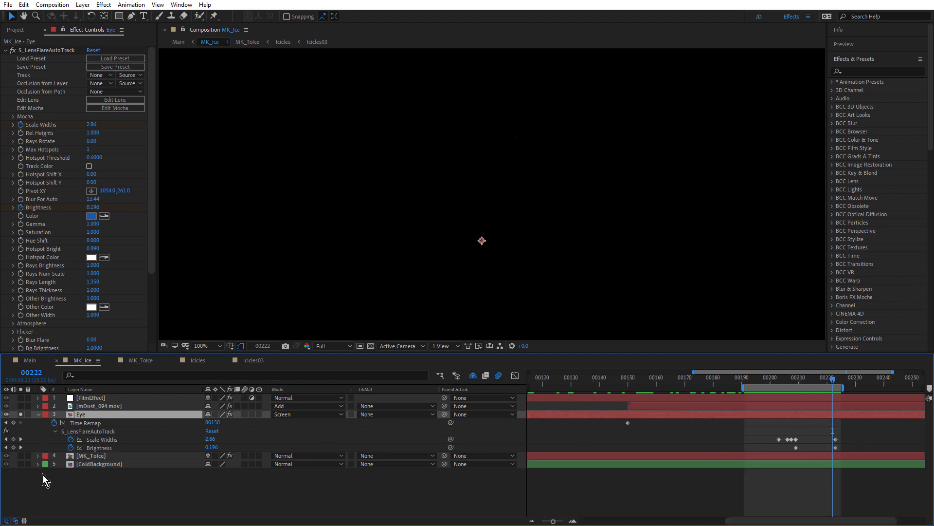
{"action": "left_click", "coordinate": [23, 456]}
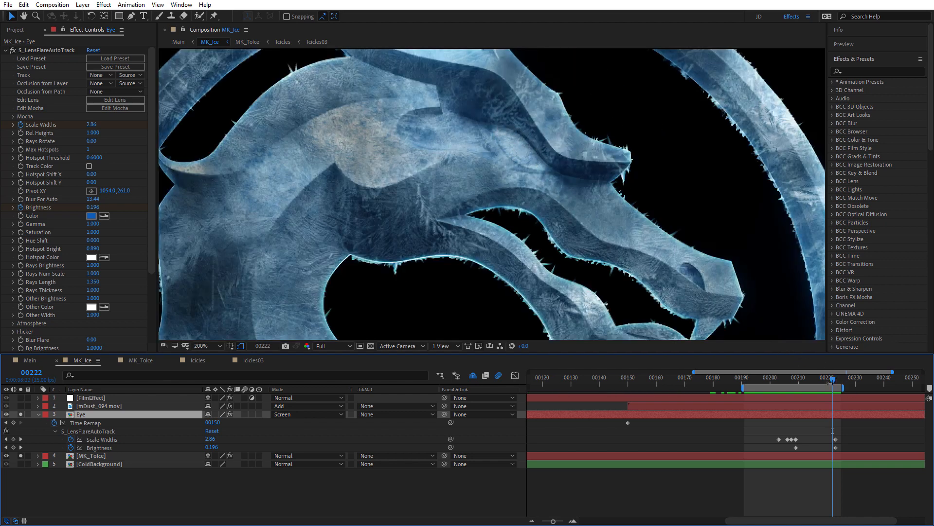
{"action": "mouse_move", "coordinate": [809, 379]}
{"action": "left_mouse_down"}
{"action": "mouse_move", "coordinate": [798, 381]}
{"action": "mouse_move", "coordinate": [804, 374]}
{"action": "left_mouse_up"}
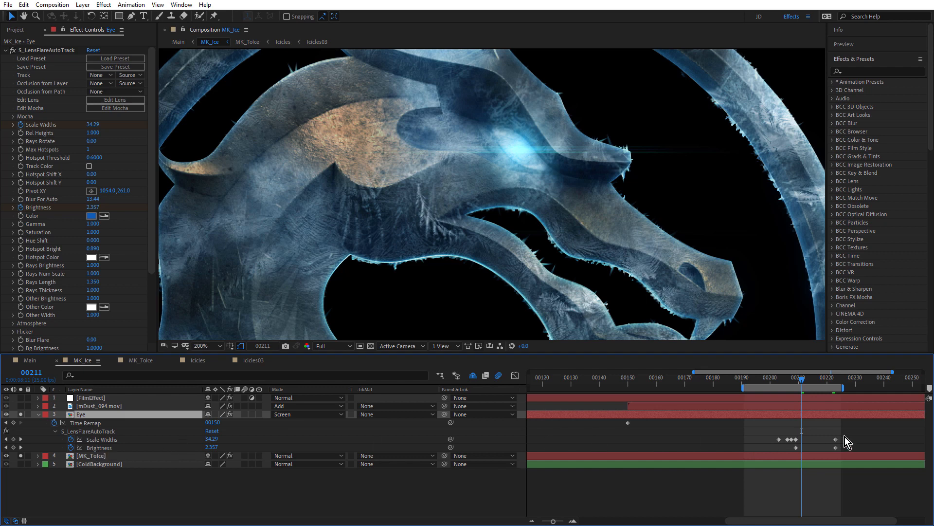
Shift the work area to start at about frame 198, end it at frame 221, and preview the eye flare.
{"action": "left_click_drag", "start_coordinate": [798, 390], "coordinate": [819, 390]}
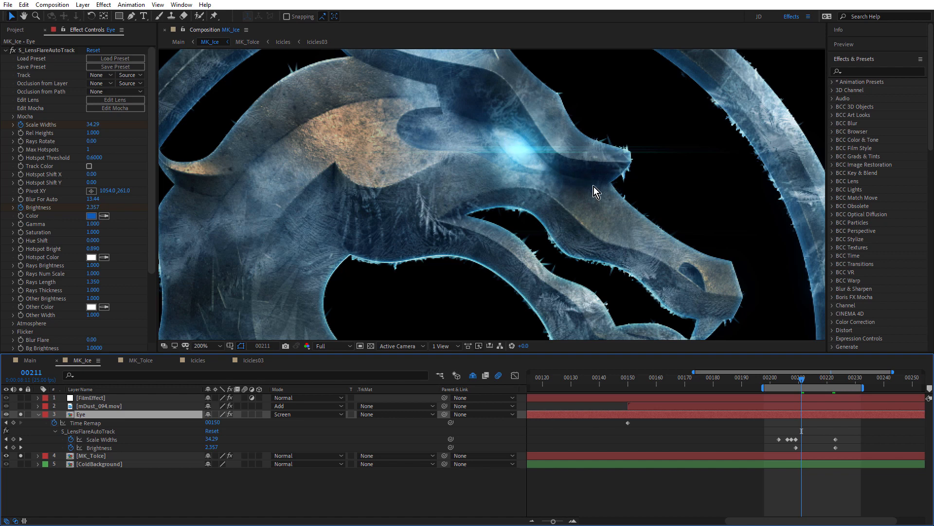
{"action": "left_click", "coordinate": [826, 382]}
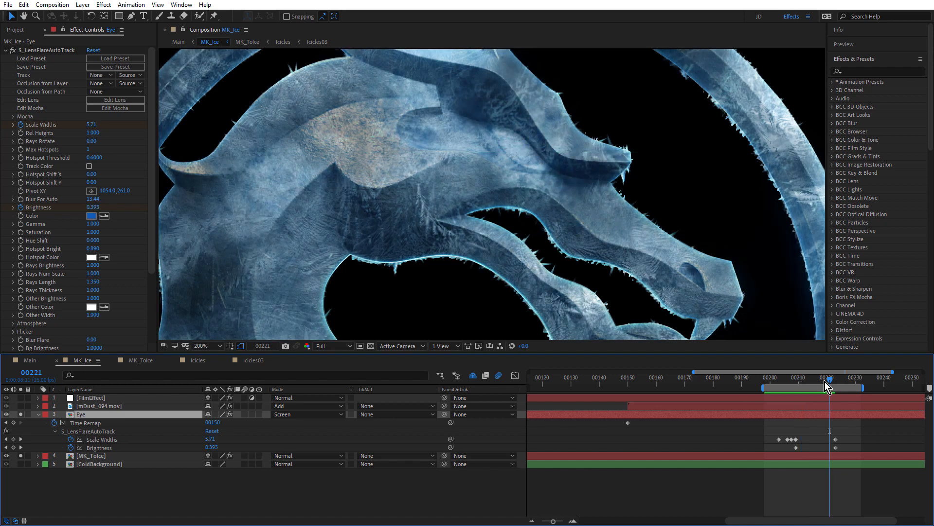
{"action": "key", "text": "n"}
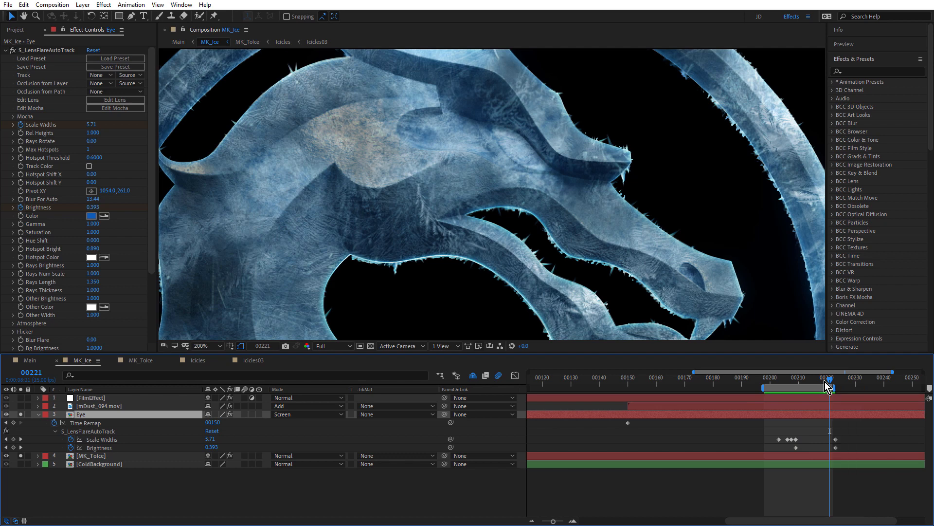
{"action": "key", "text": "space"}
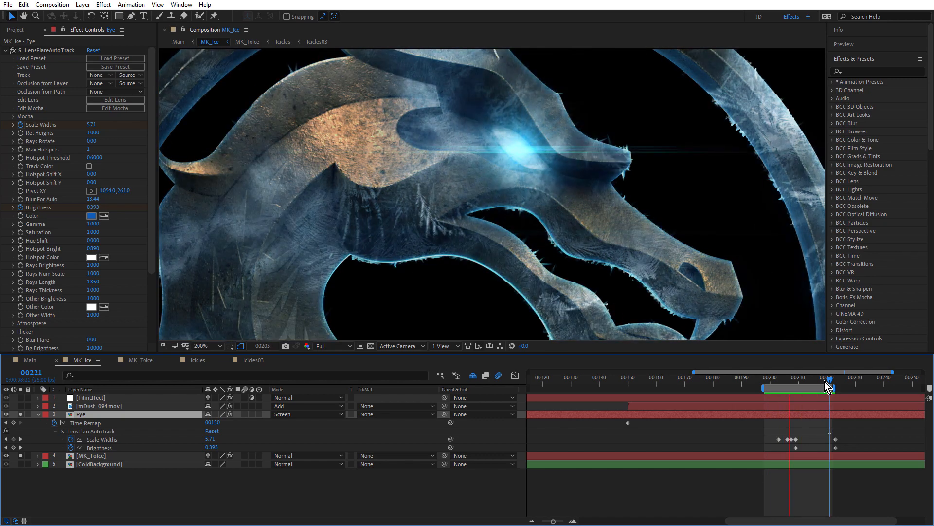
{"action": "key", "text": "space"}
{"action": "scroll", "coordinate": [533, 179], "scroll_direction": "down", "scroll_amount": 1}
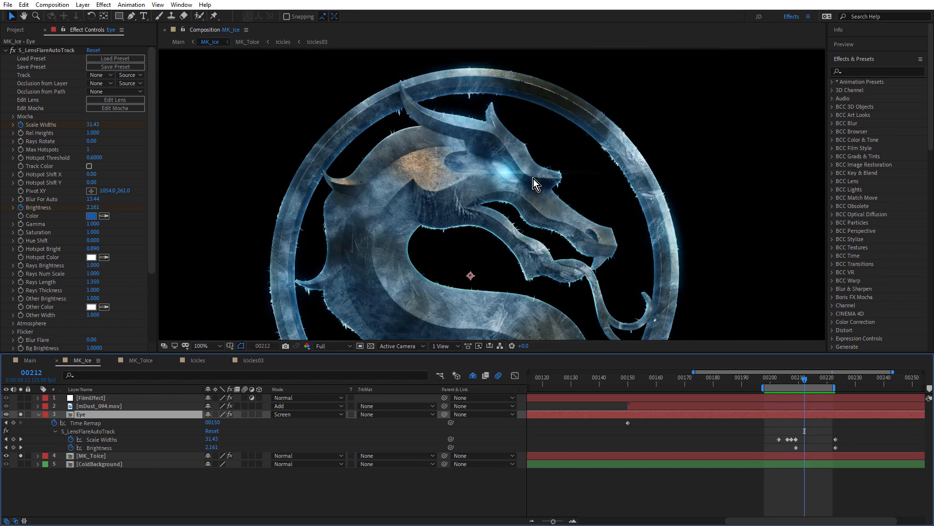
{"action": "key", "text": "space"}
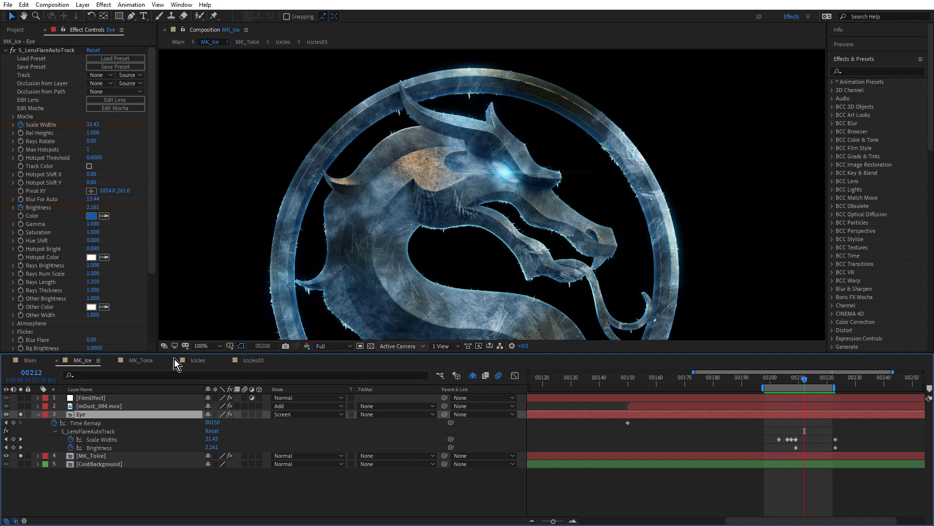
{"action": "key", "text": "space"}
Collapse the Eye layer's properties, unsolo the Eye and MK_ToIce layers, and hide mDust_094.mov and FilmEffect.
{"action": "left_click", "coordinate": [38, 415]}
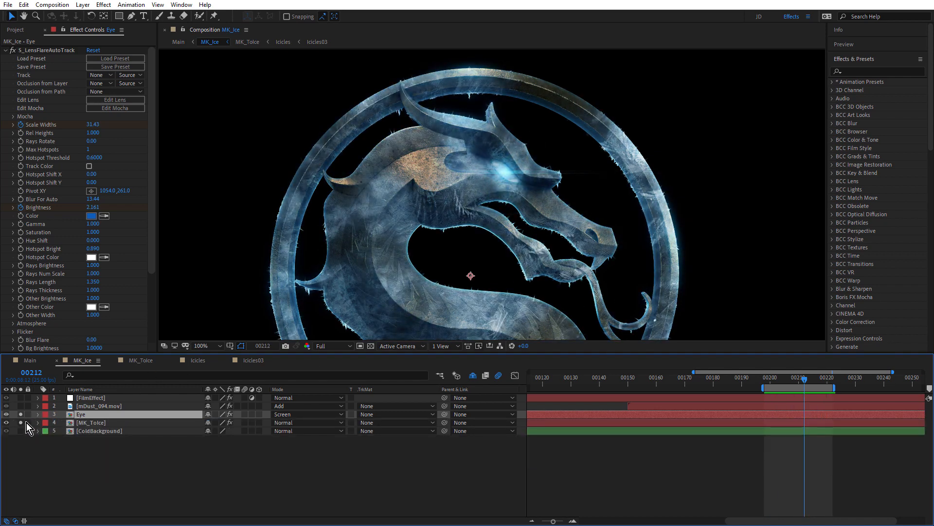
{"action": "left_click", "coordinate": [5, 406]}
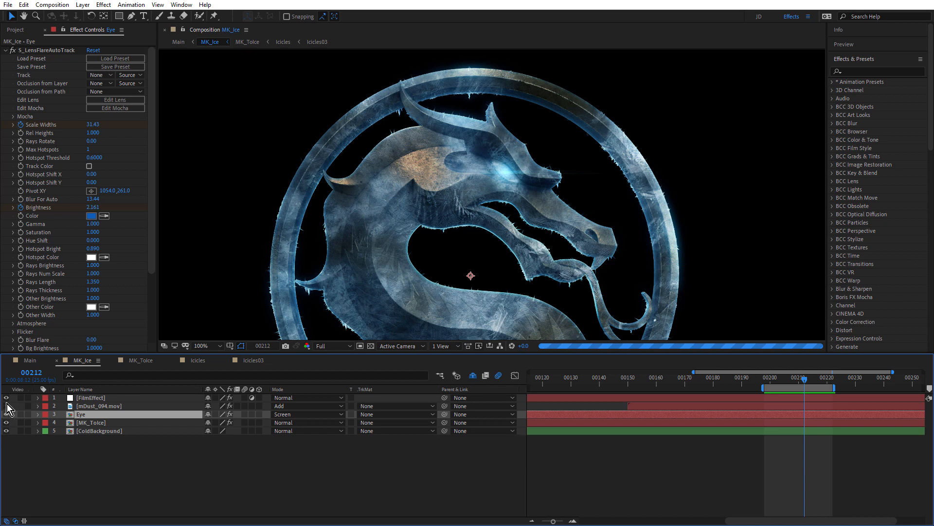
{"action": "left_click", "coordinate": [6, 398]}
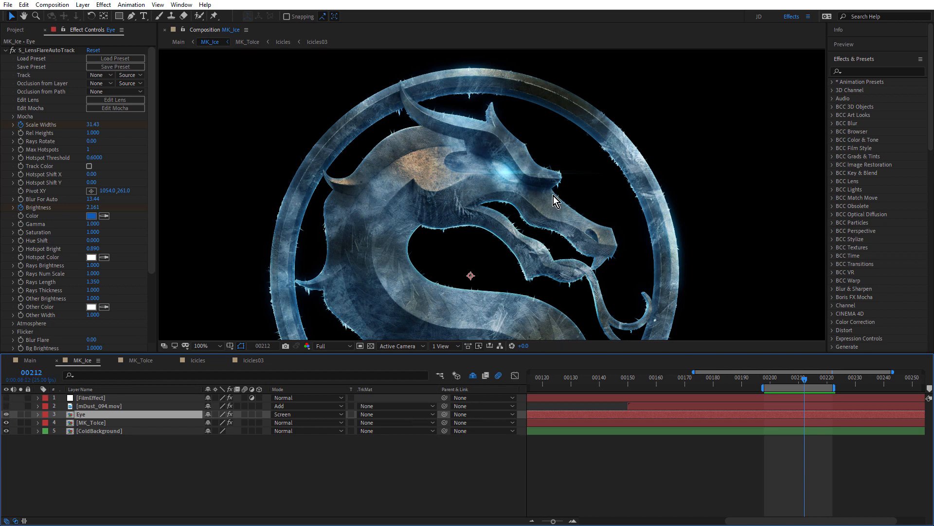
Move to frame 212 and select the ColdBackground layer to examine the blue backdrop behind the logo.
{"action": "left_click", "coordinate": [803, 381]}
{"action": "left_click", "coordinate": [805, 381]}
{"action": "left_click", "coordinate": [102, 431]}
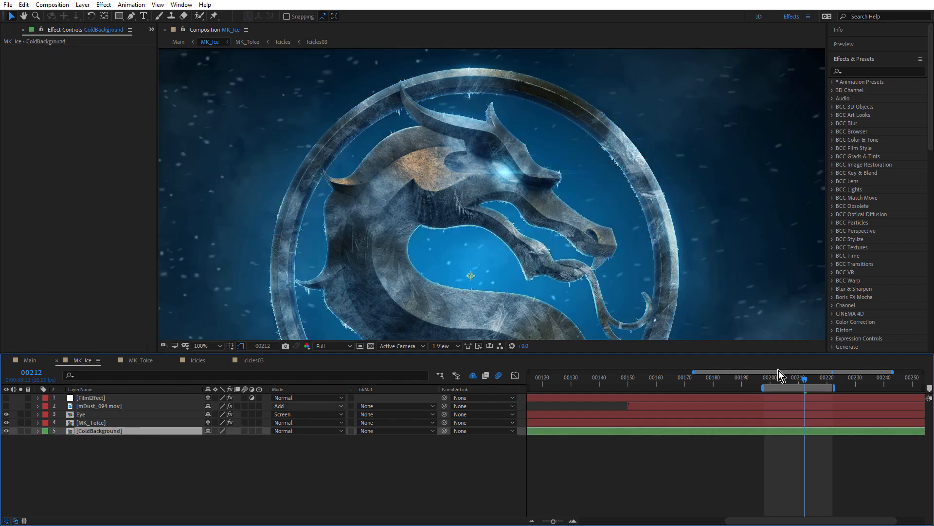
Make the mDust_094.mov layer visible, solo it to examine its tinted particles while scrubbing to frame 209, and unsolo it.
{"action": "left_click", "coordinate": [95, 405]}
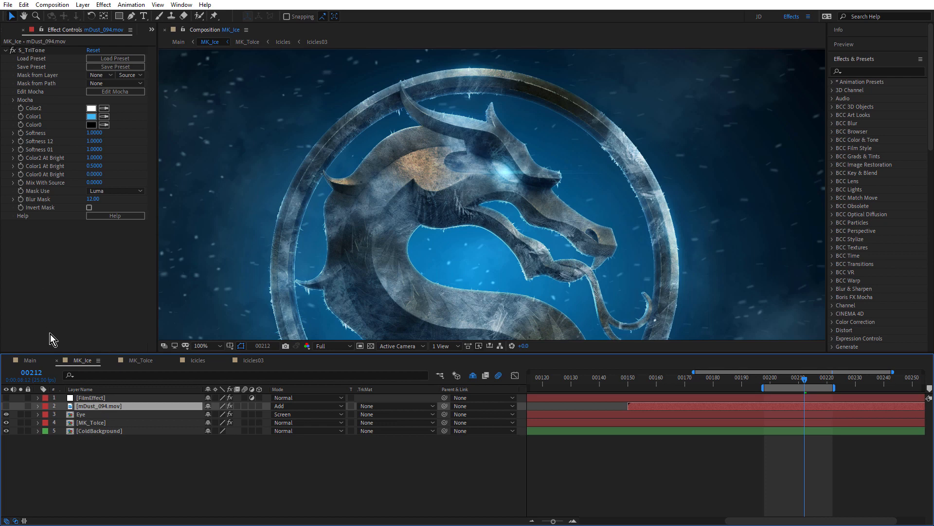
{"action": "left_click", "coordinate": [7, 406]}
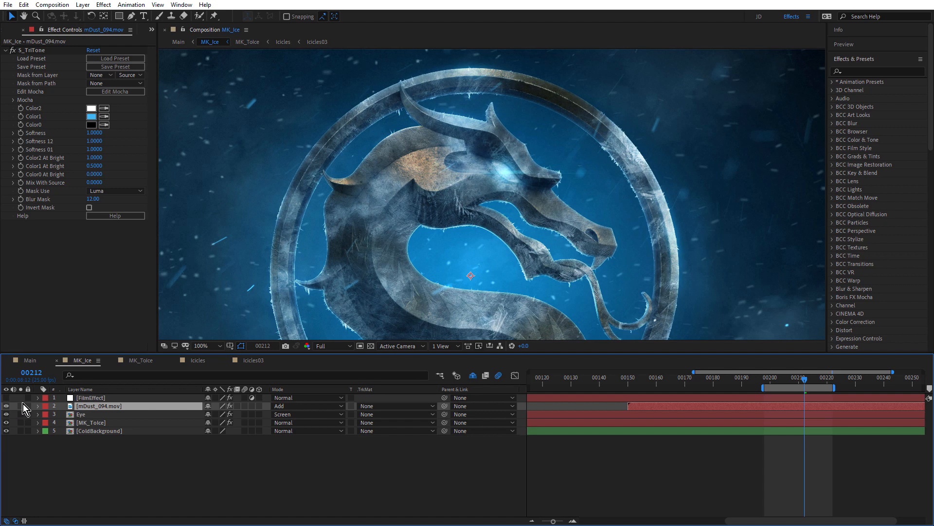
{"action": "left_click", "coordinate": [21, 406]}
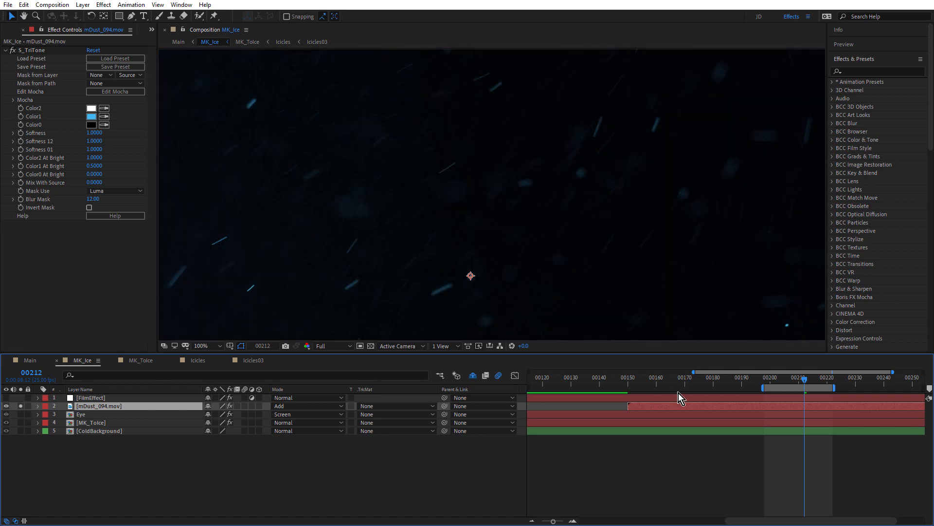
{"action": "left_click_drag", "start_coordinate": [775, 382], "coordinate": [796, 384]}
{"action": "scroll", "coordinate": [630, 219], "scroll_direction": "down", "scroll_amount": 2}
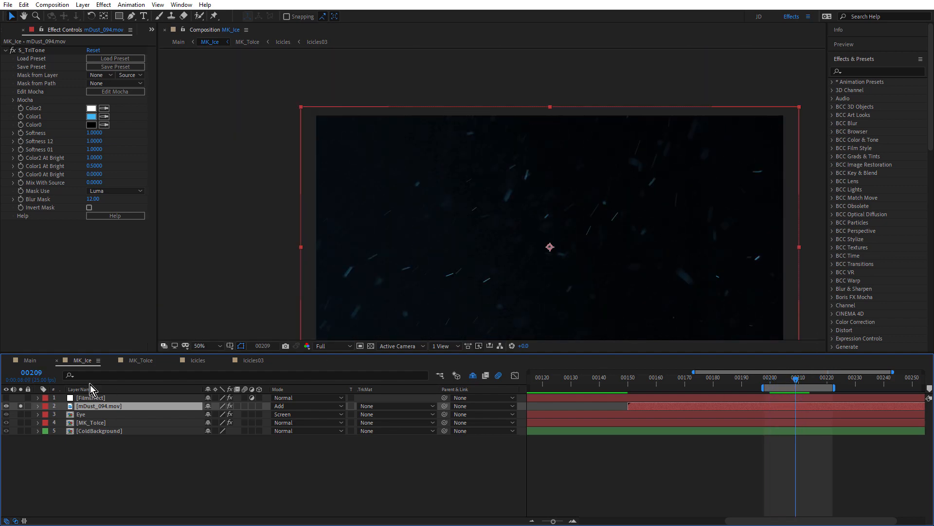
{"action": "left_click", "coordinate": [21, 406]}
Select the FilmEffect layer and toggle its visibility to compare the grade, leaving it visible.
{"action": "scroll", "coordinate": [523, 224], "scroll_direction": "up", "scroll_amount": 2}
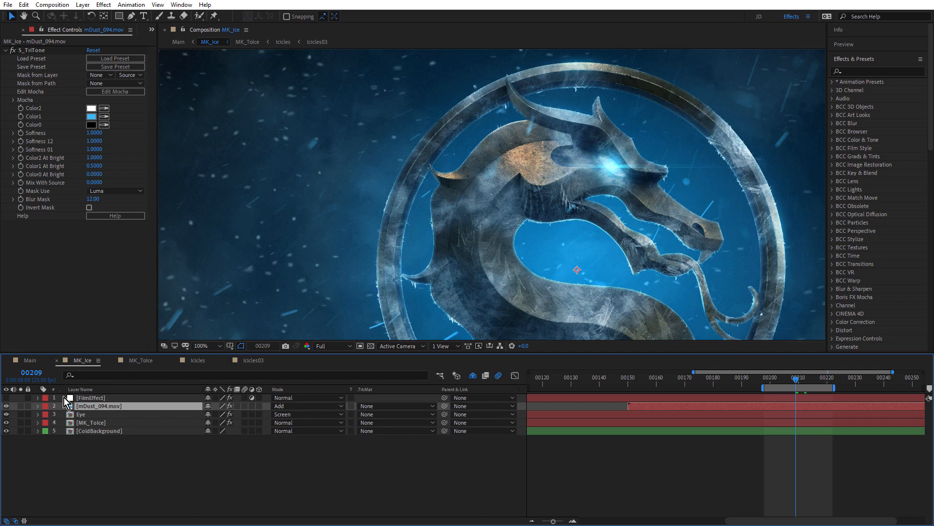
{"action": "left_click", "coordinate": [94, 398]}
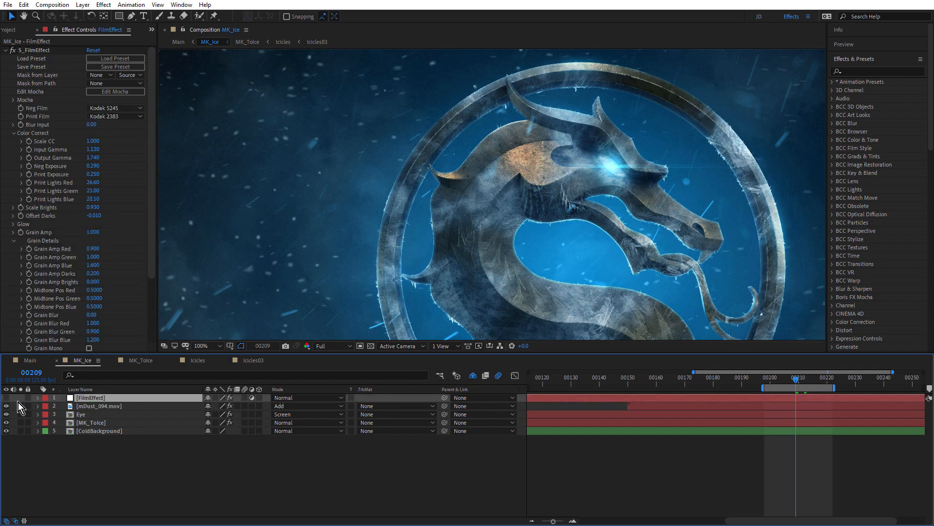
{"action": "left_click", "coordinate": [6, 398]}
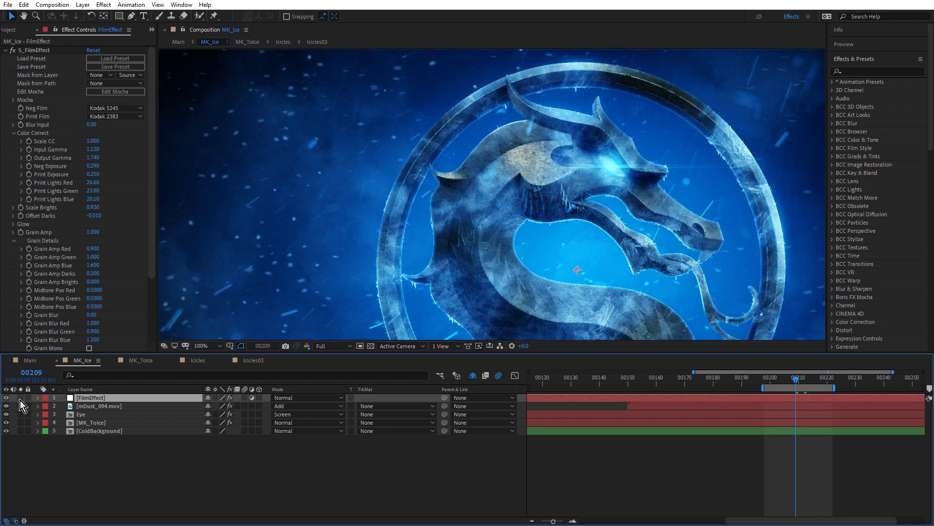
{"action": "left_click", "coordinate": [5, 398]}
{"action": "left_click", "coordinate": [6, 398]}
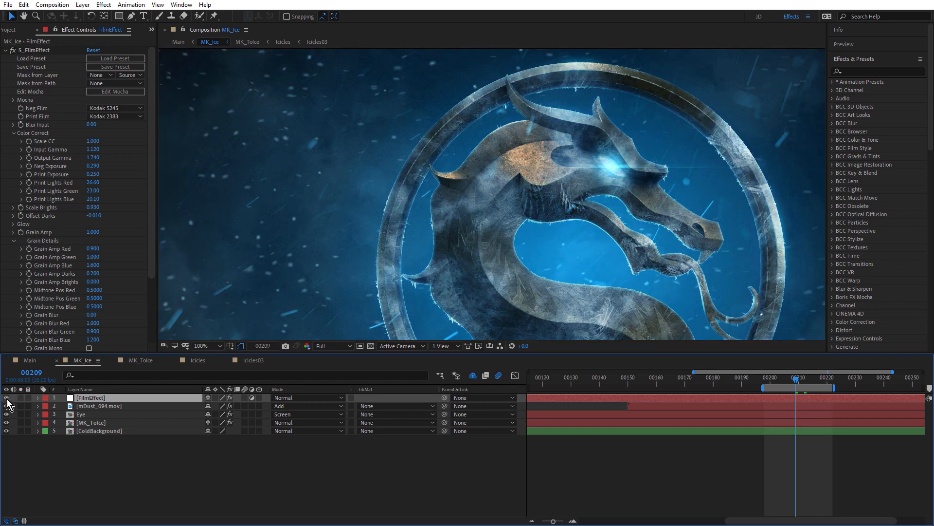
{"action": "left_click", "coordinate": [6, 398]}
{"action": "left_click", "coordinate": [5, 398]}
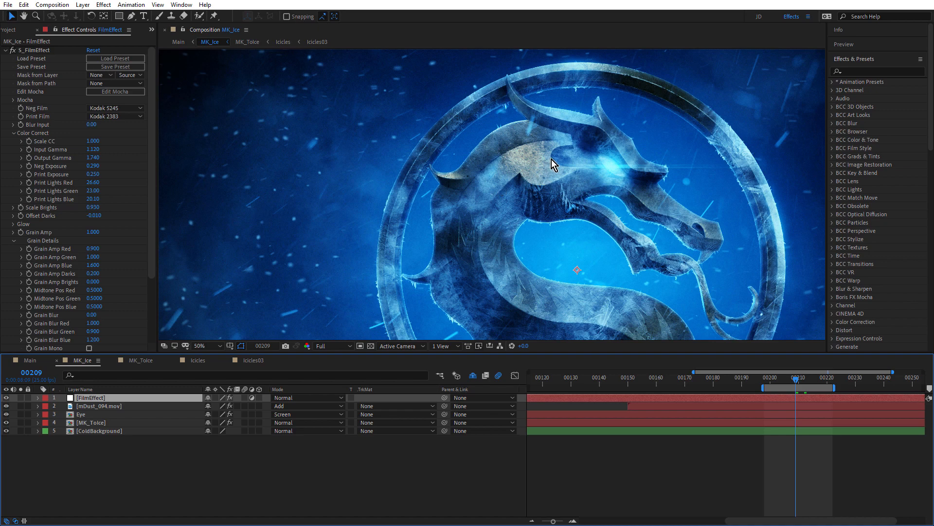
Go from MK_Ice up to its parent composition, Main, using the composition mini-flowchart.
{"action": "scroll", "coordinate": [647, 244], "scroll_direction": "down", "scroll_amount": 2}
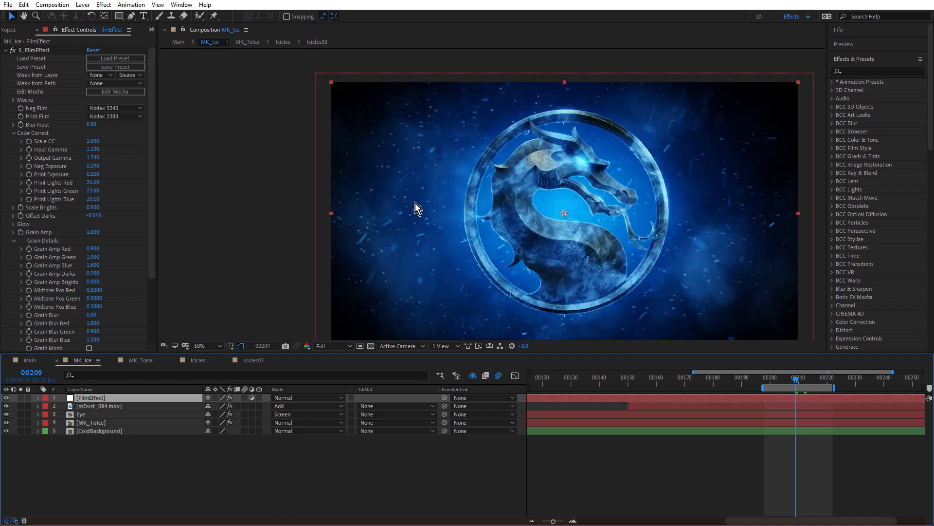
{"action": "key", "text": "Tab"}
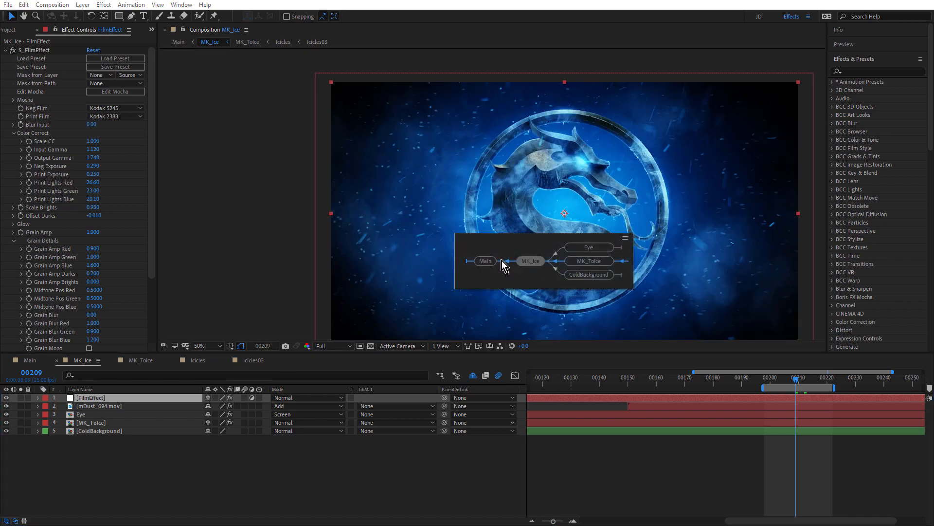
{"action": "left_click", "coordinate": [485, 262]}
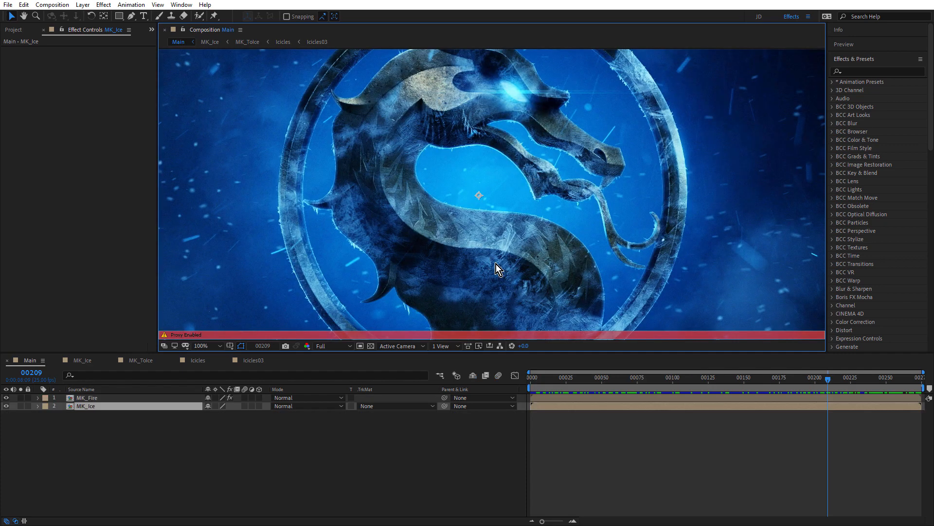
Scrub Main to frame 199 and select the MK_Fire layer to show its S_WipeClouds settings.
{"action": "scroll", "coordinate": [489, 220], "scroll_direction": "down", "scroll_amount": 2}
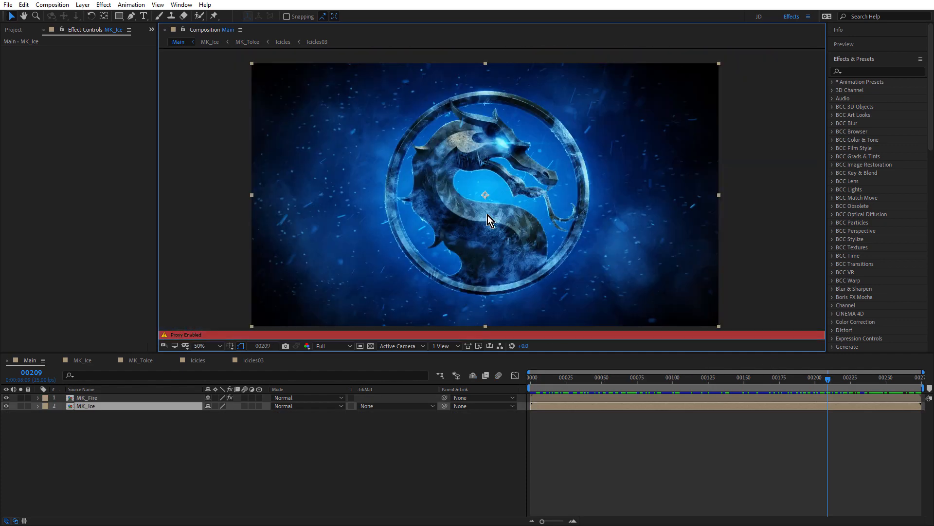
{"action": "left_click_drag", "start_coordinate": [749, 377], "coordinate": [814, 392]}
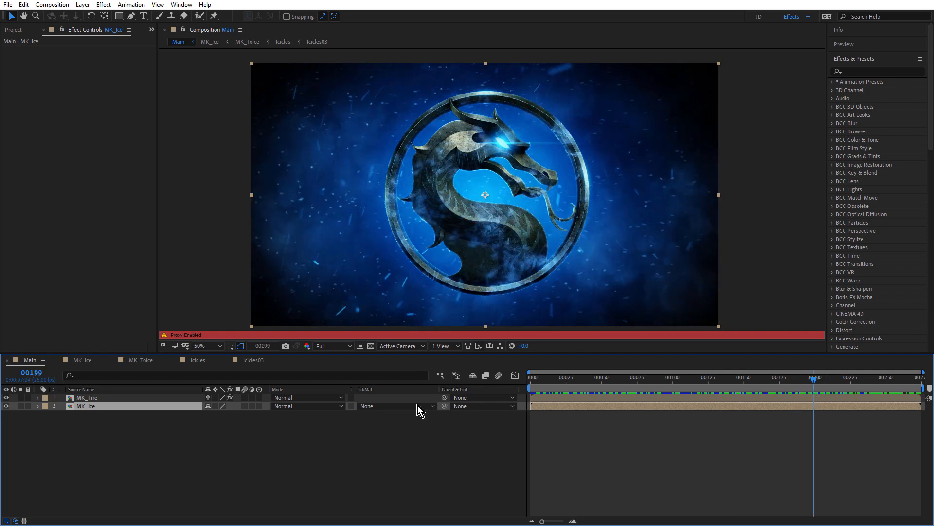
{"action": "left_click", "coordinate": [98, 397]}
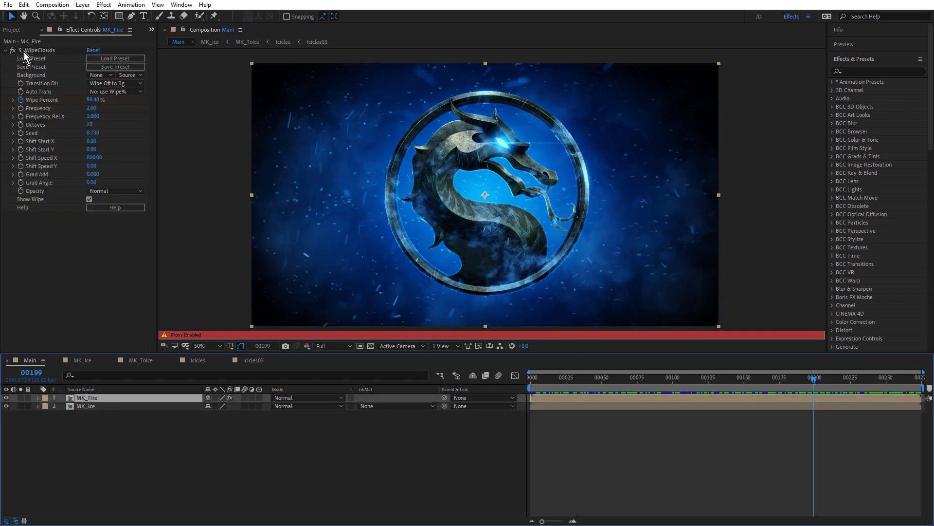